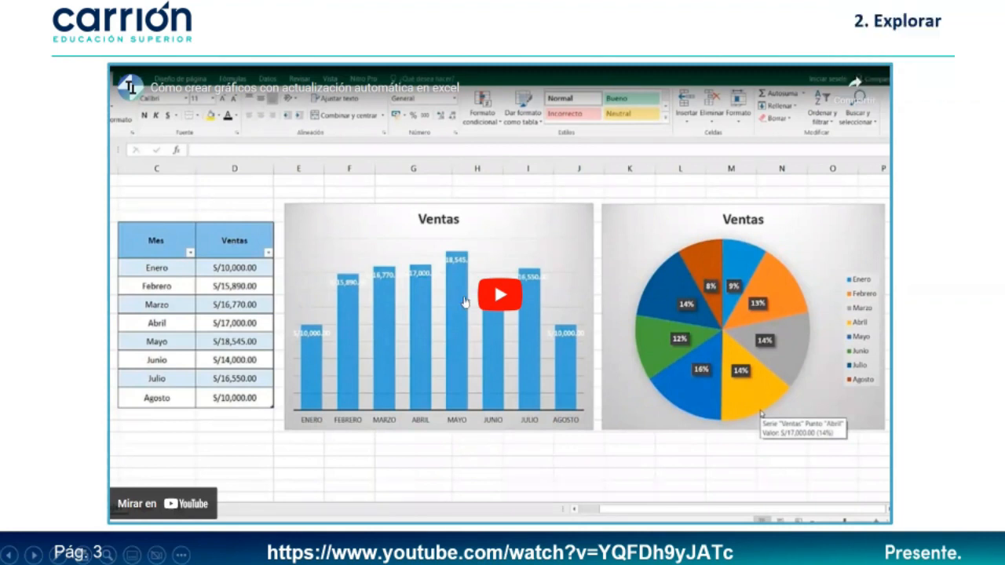
- Play the embedded YouTube video on auto-updating Excel charts on slide 3, '2. Explorar'
left_click(467, 302)
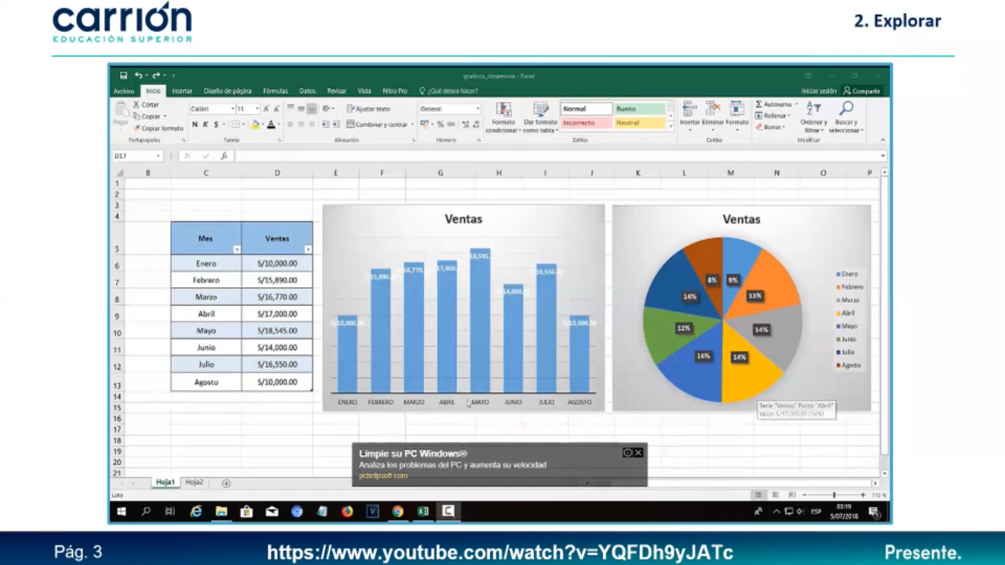
- Select the whole Mes and Ventas columns to inspect the charts' source data
mouse_move(726, 325)
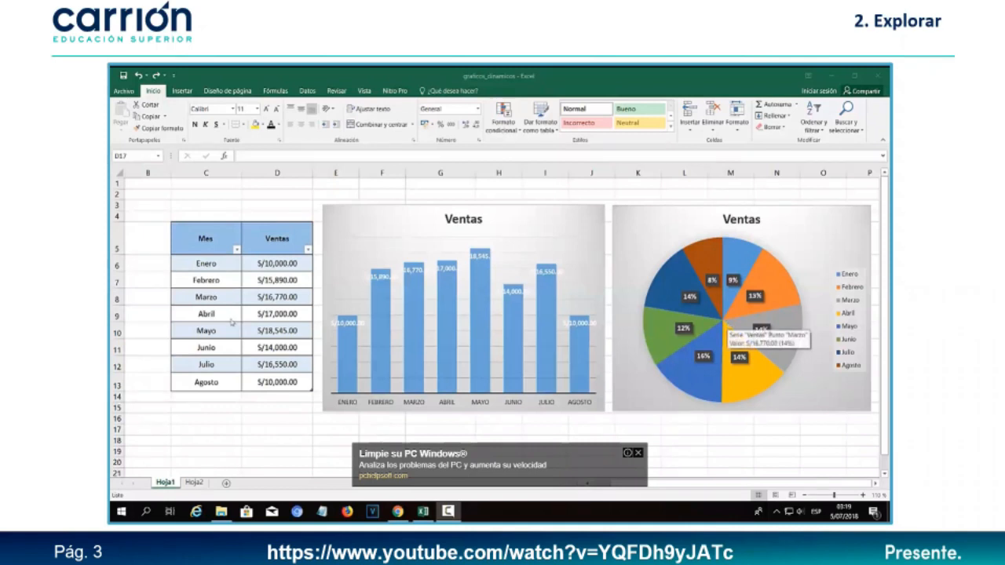
left_click(205, 397)
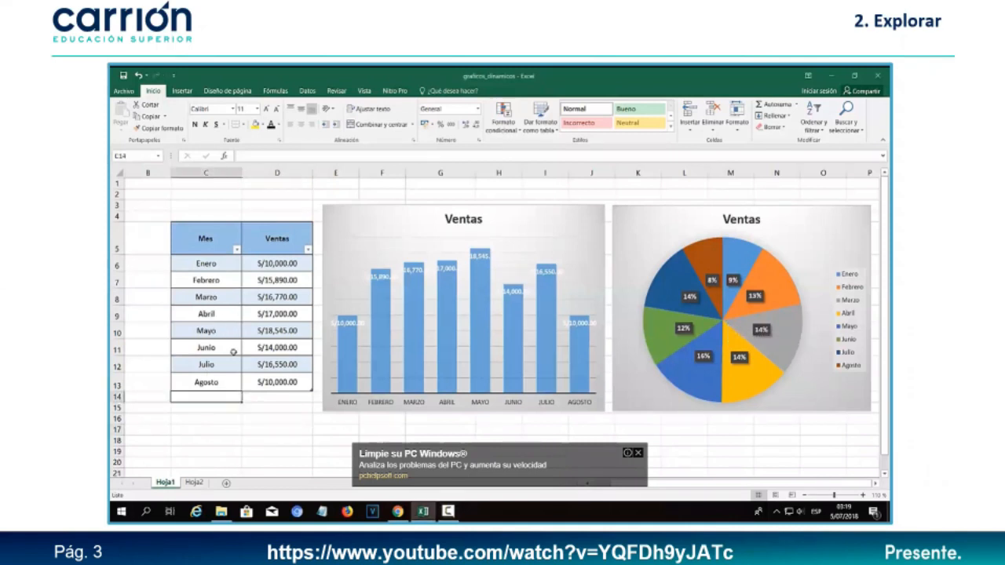
left_click(206, 172)
left_click(277, 172)
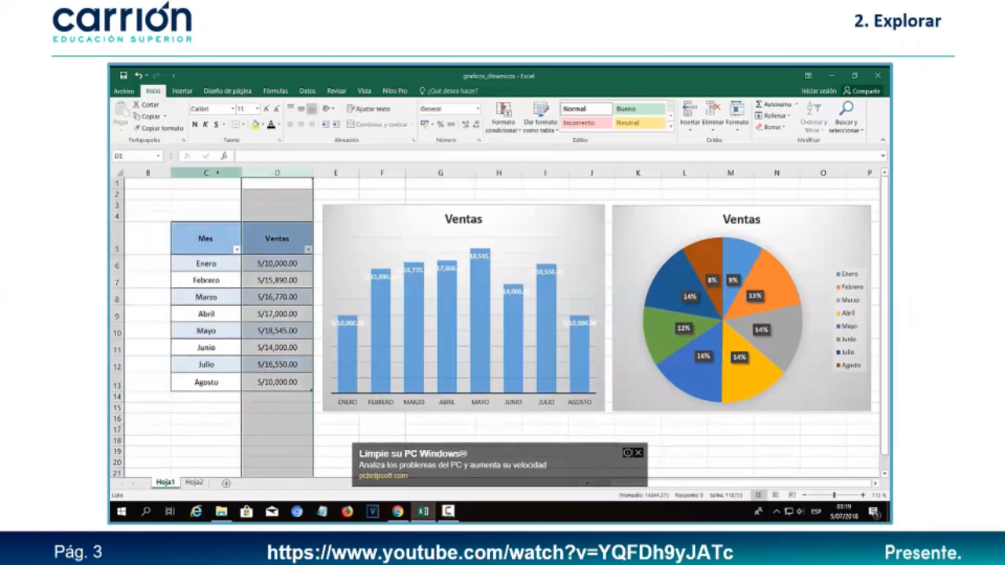
left_click(236, 398)
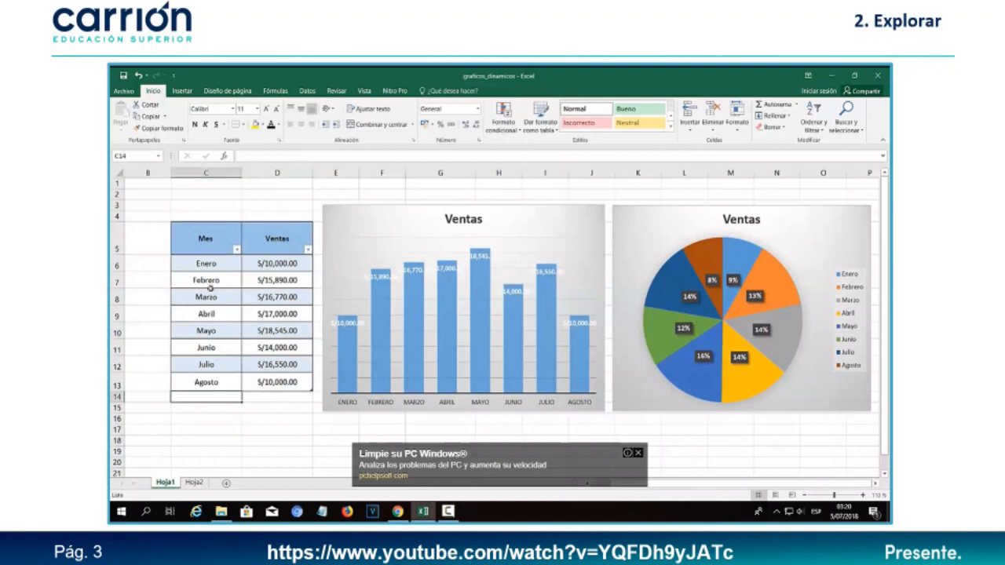
left_click(208, 171)
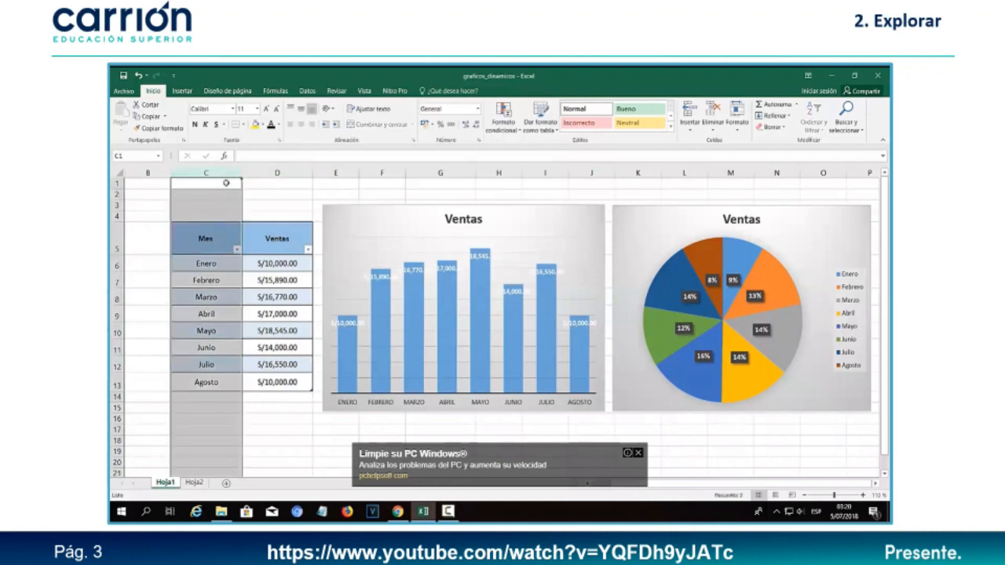
left_click(274, 172)
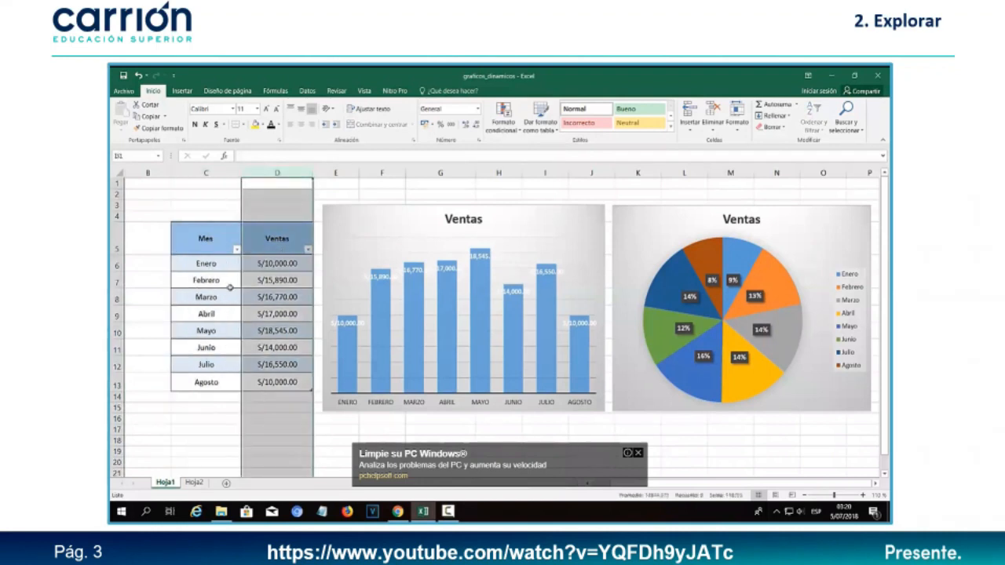
- Enter Setiembre with sales of 50,000 in row 14 below Agosto
left_click(206, 395)
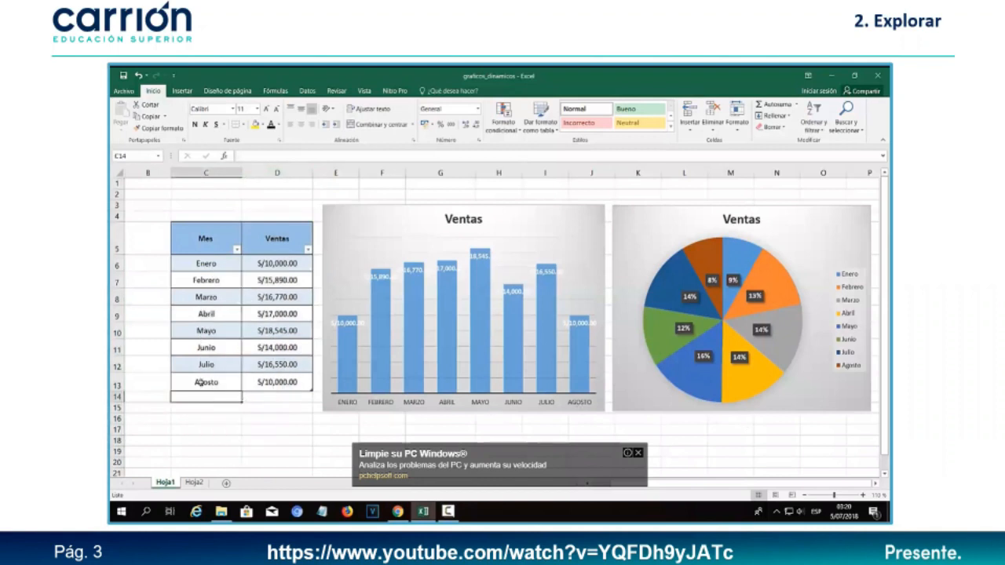
type("Setiembre")
key("Tab")
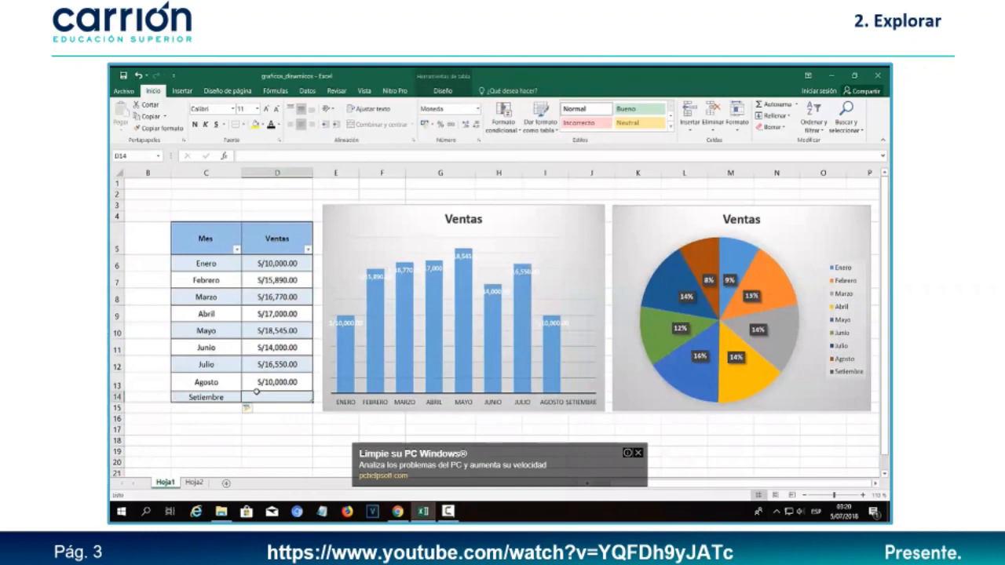
type("50,000")
key("Return")
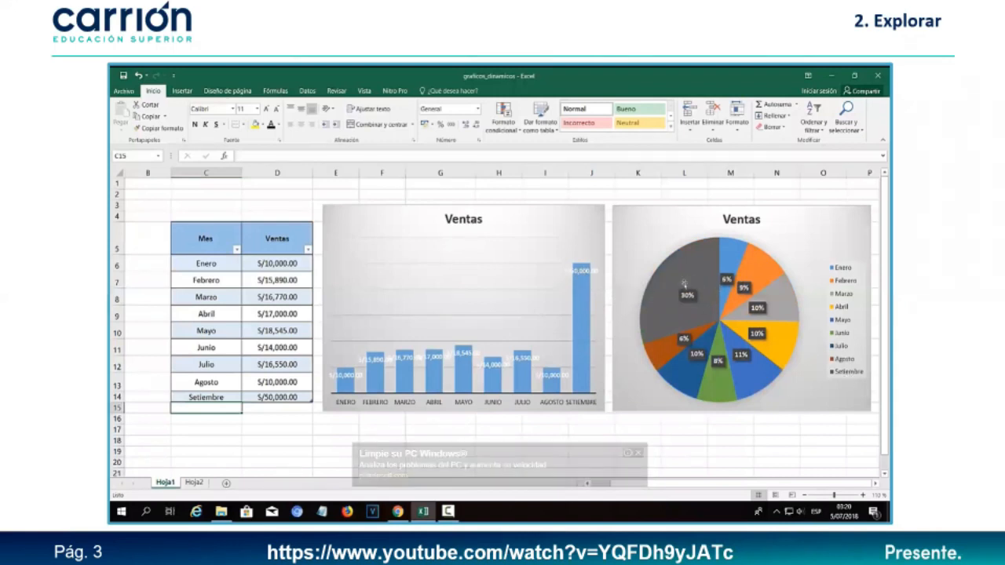
mouse_move(689, 312)
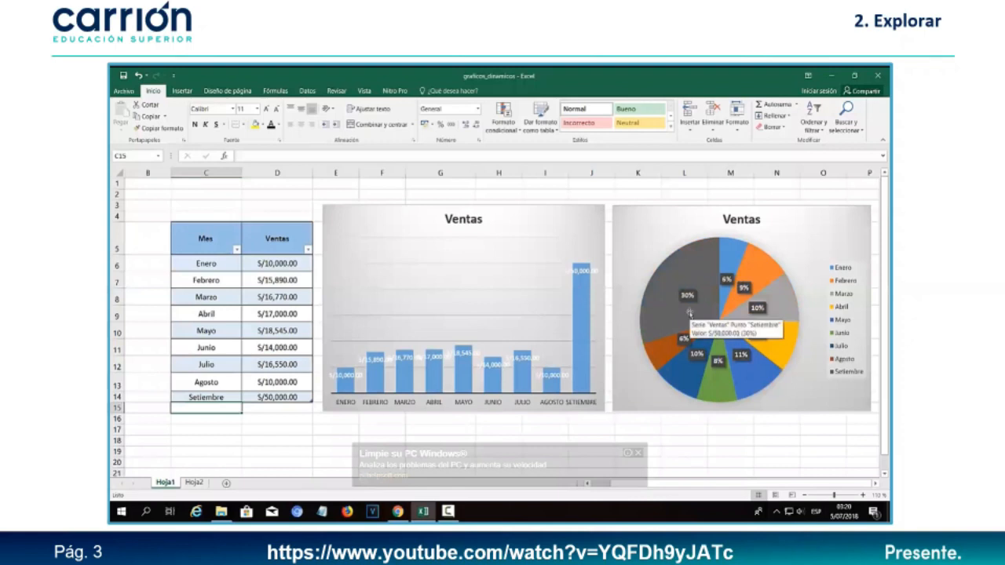
left_click(263, 420)
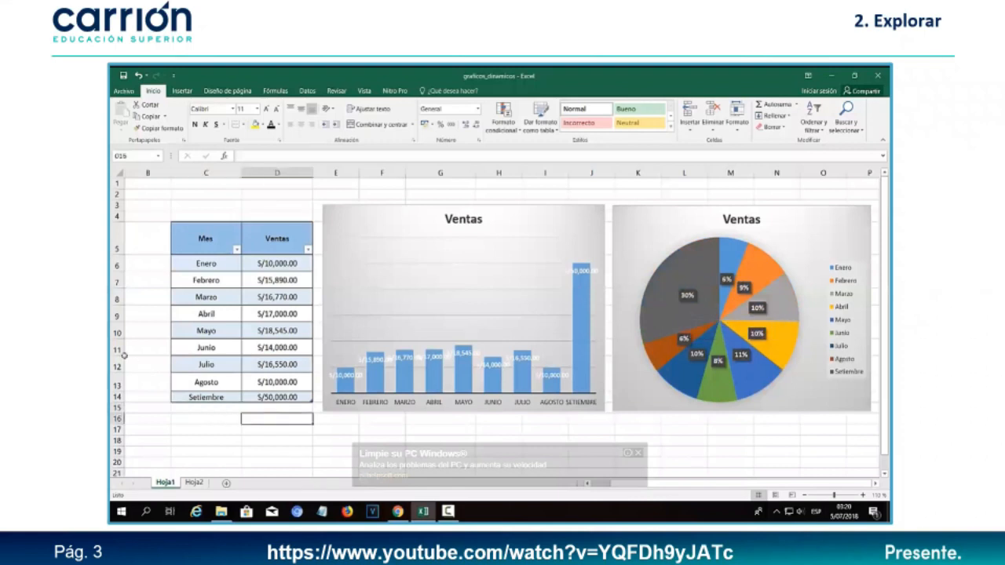
- Delete rows 10 through 14 (Mayo to Setiembre) with Eliminar
left_click_drag(116, 333, 116, 397)
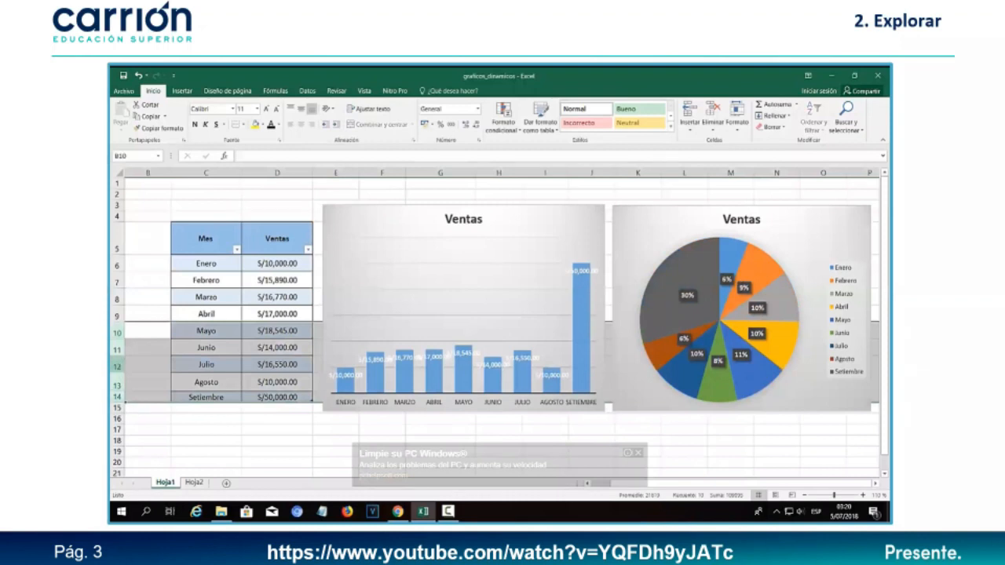
right_click(118, 367)
left_click(137, 296)
left_click(234, 437)
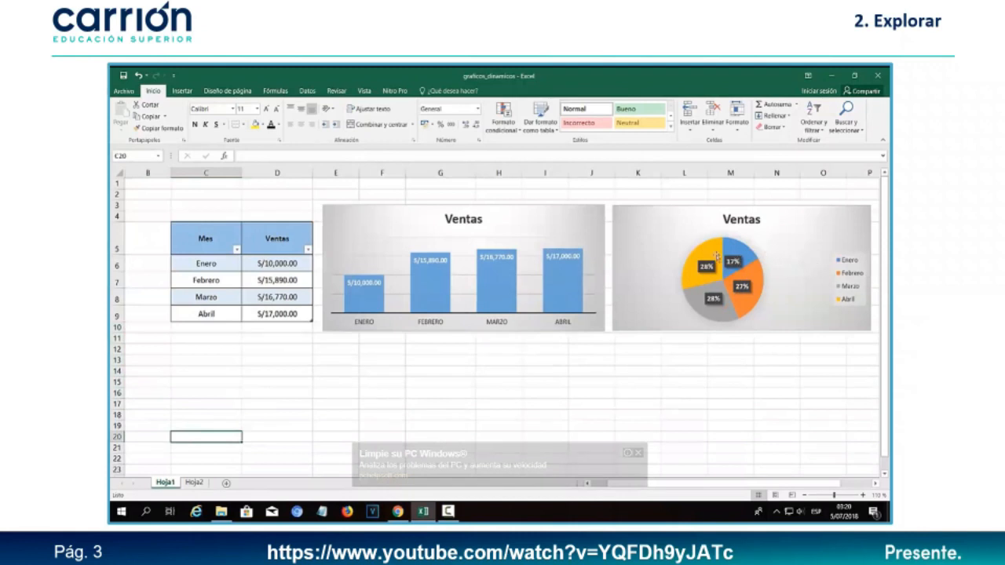
- Overwrite the Enero month cell C6 with 'ssssss'
double_click(220, 263)
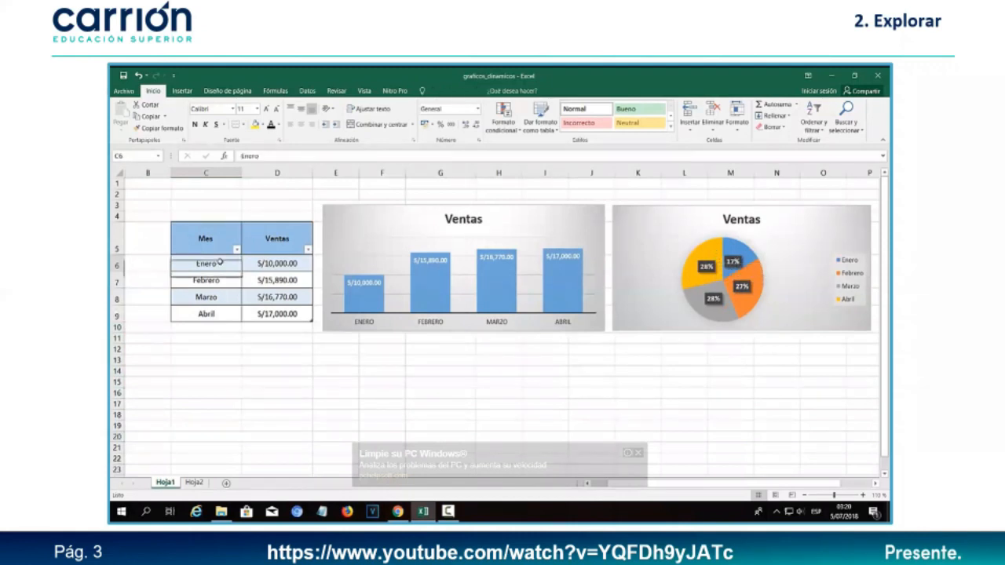
type("ssssss")
key("Return")
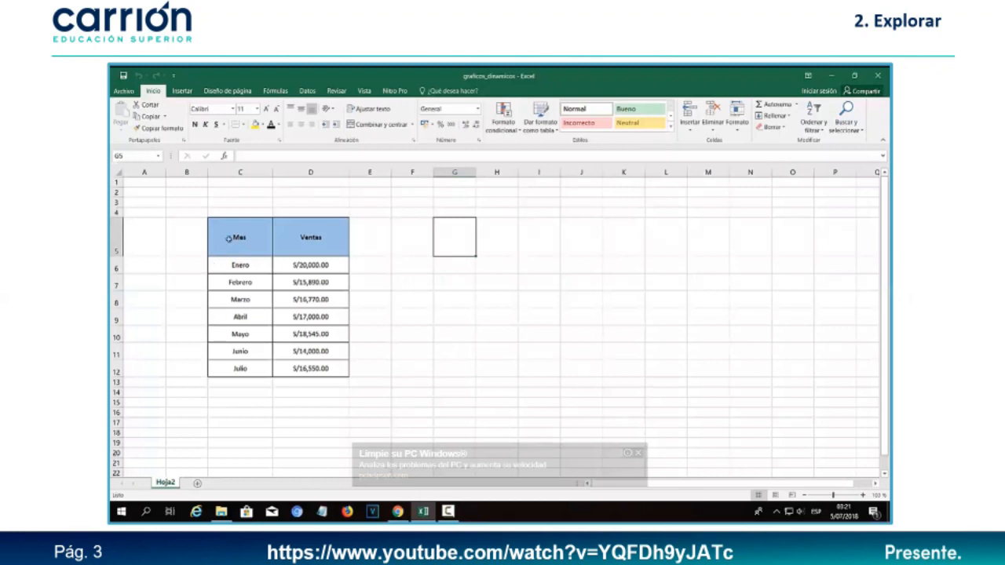
- On the Hoja2 table, show the Insertar chart options and open the pie or doughnut chart list
left_click(229, 239)
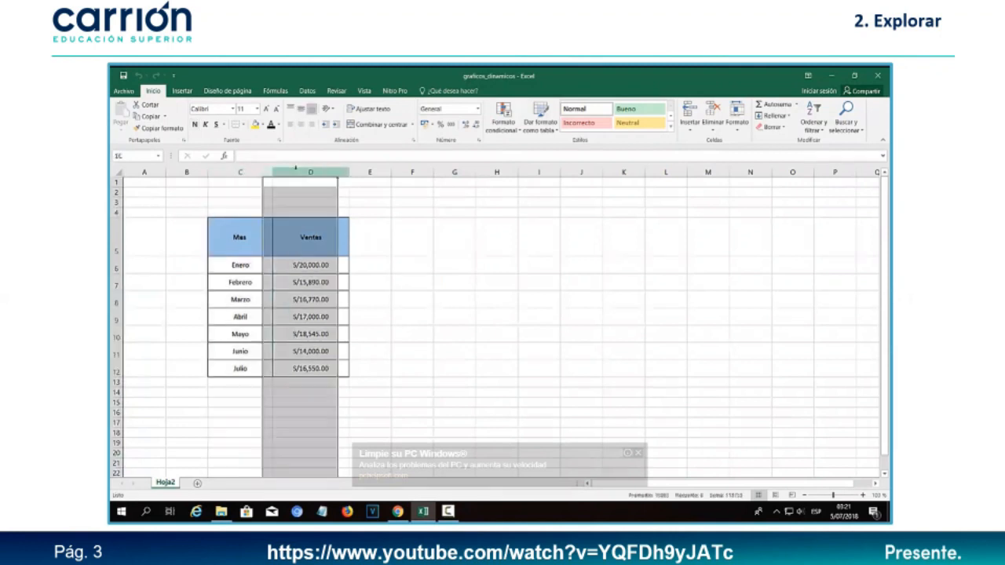
left_click(259, 330)
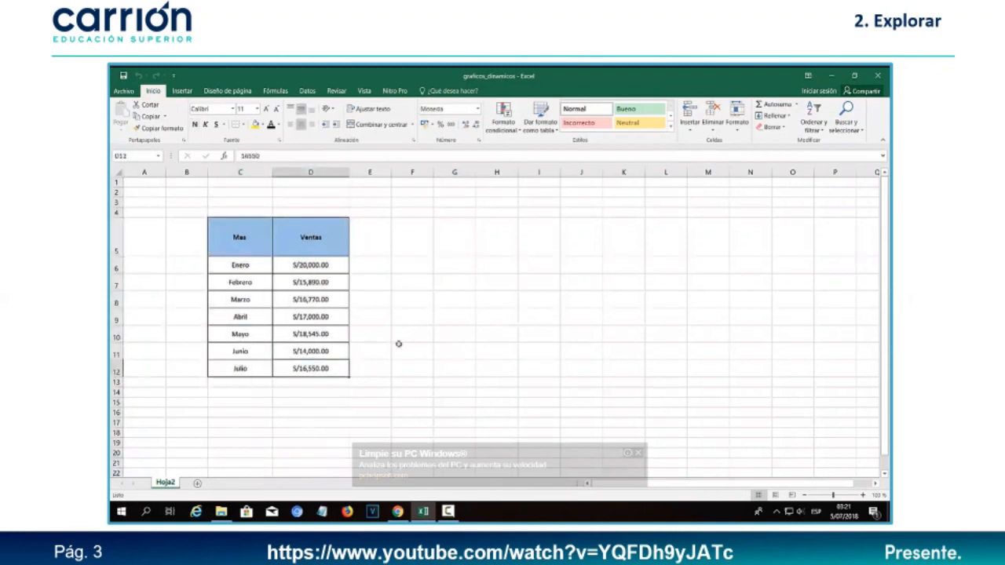
left_click(420, 319)
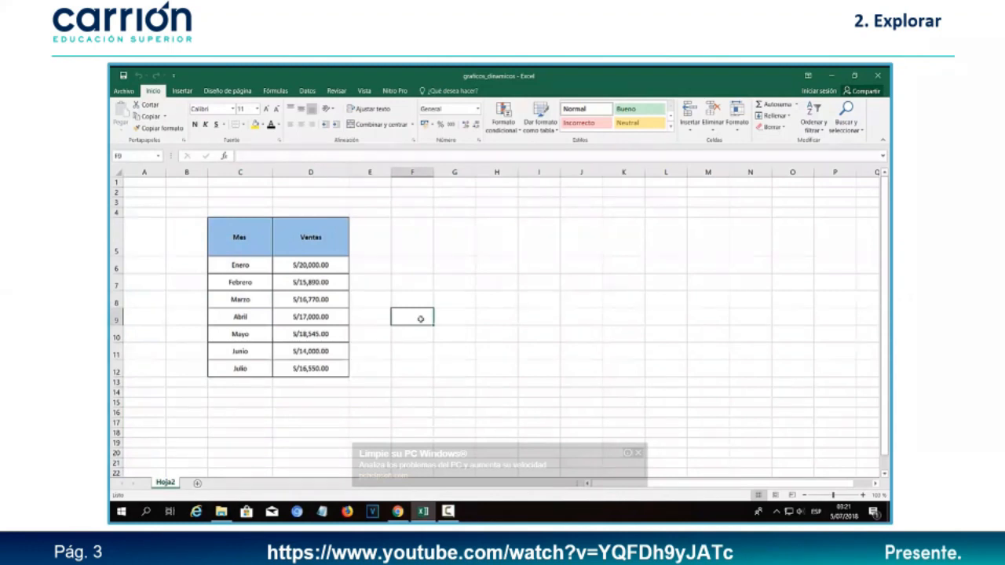
left_click(195, 92)
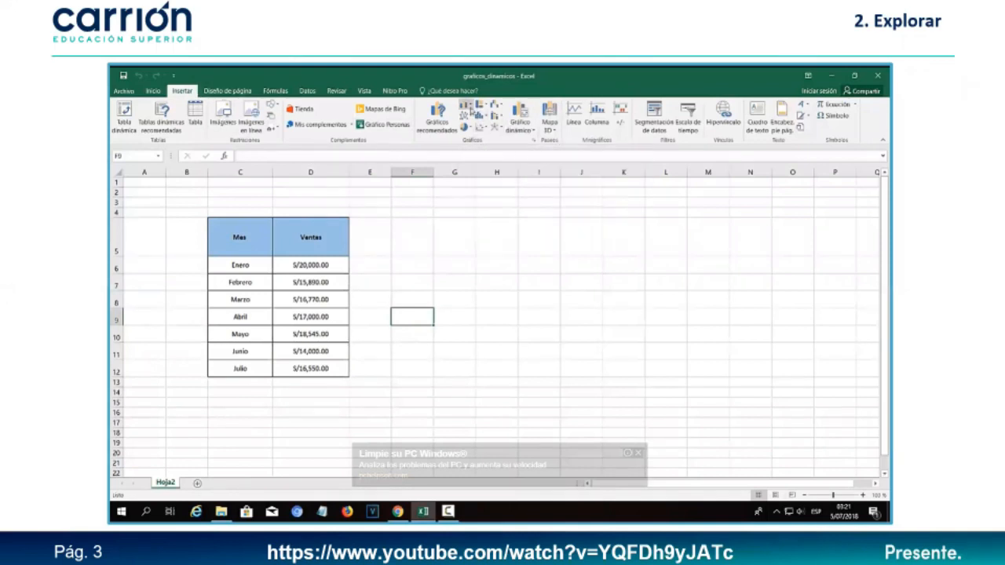
key("super+plus")
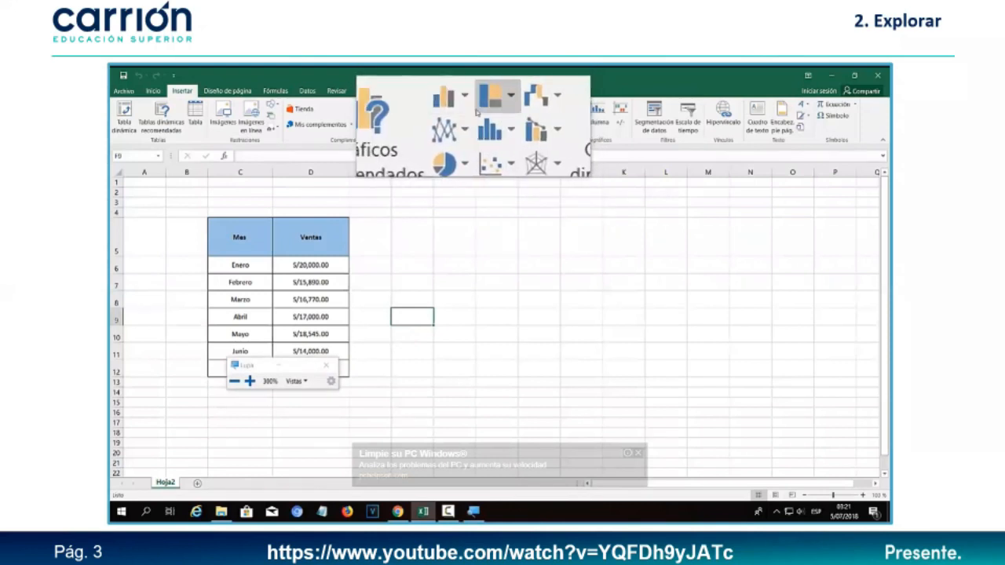
key("super+Escape")
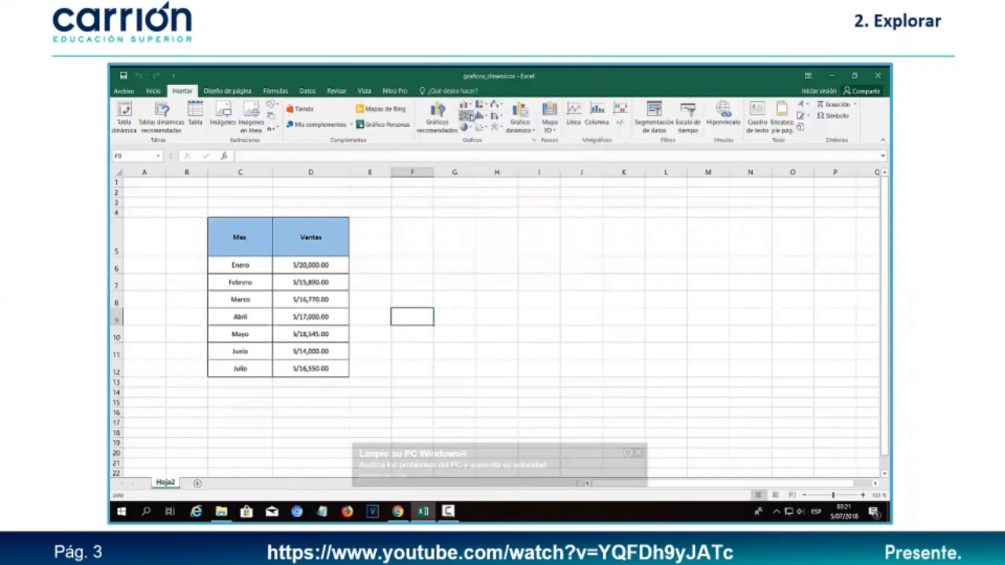
left_click(469, 129)
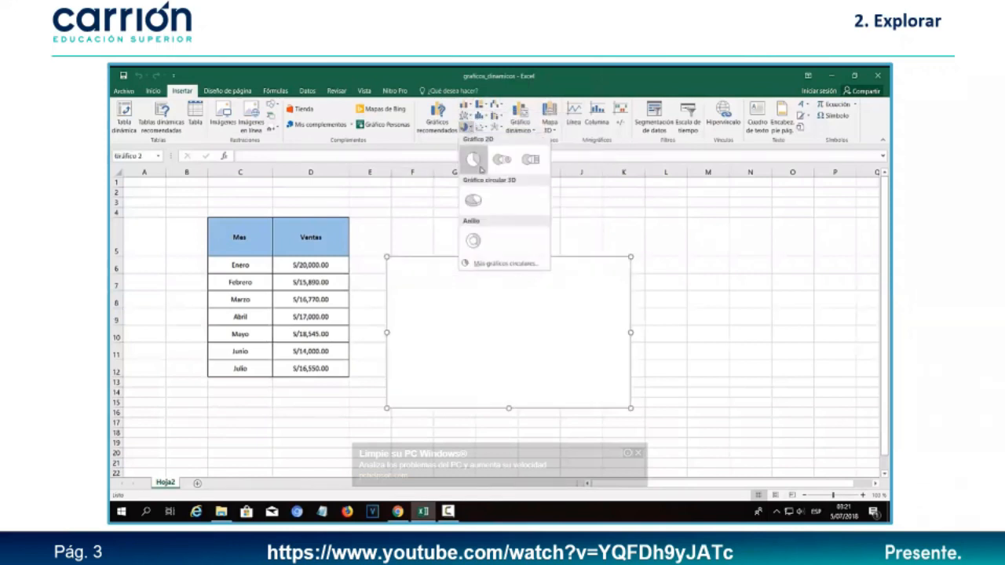
- Insert an empty clustered column chart beside the table
left_click(428, 233)
left_click(449, 212)
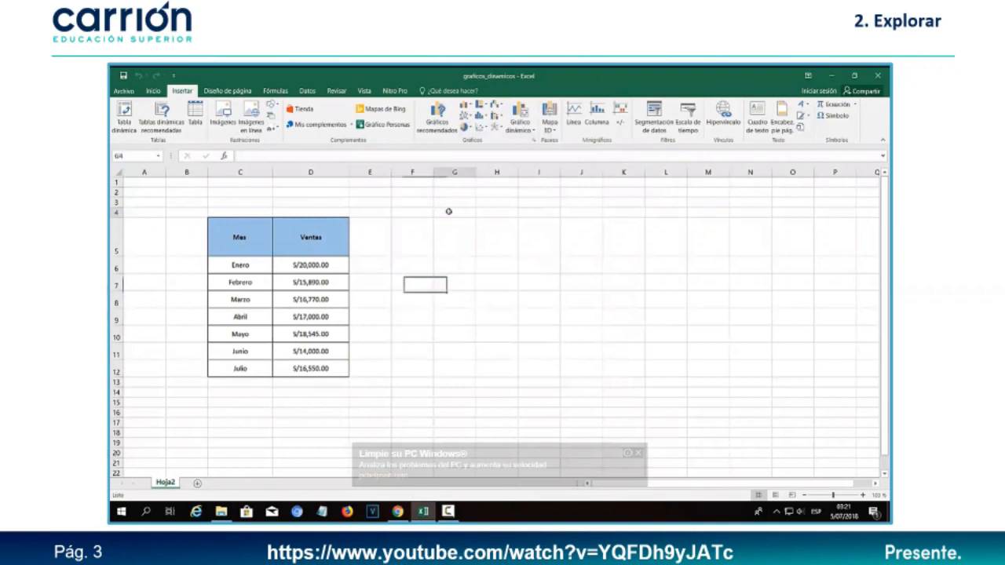
left_click(466, 105)
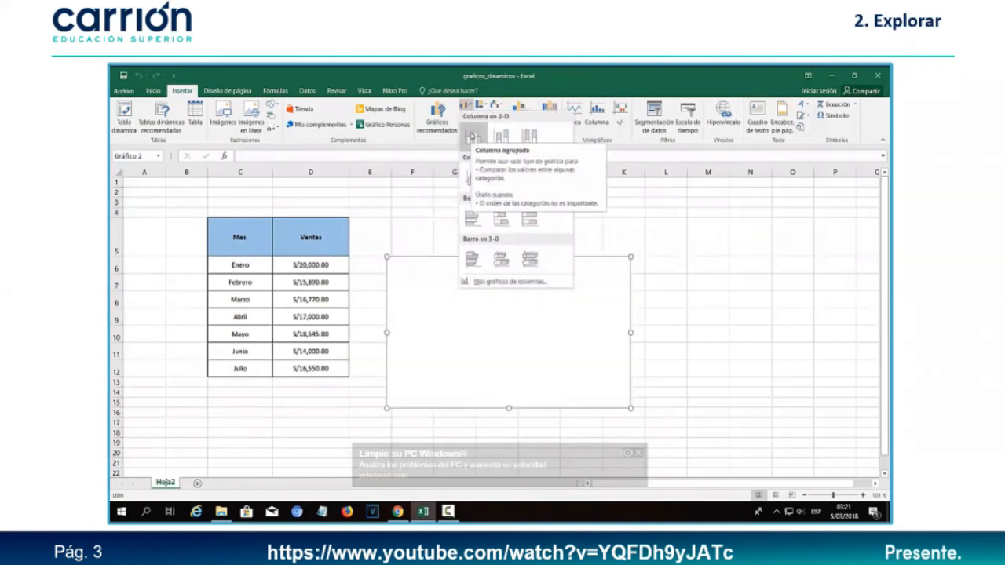
left_click(472, 138)
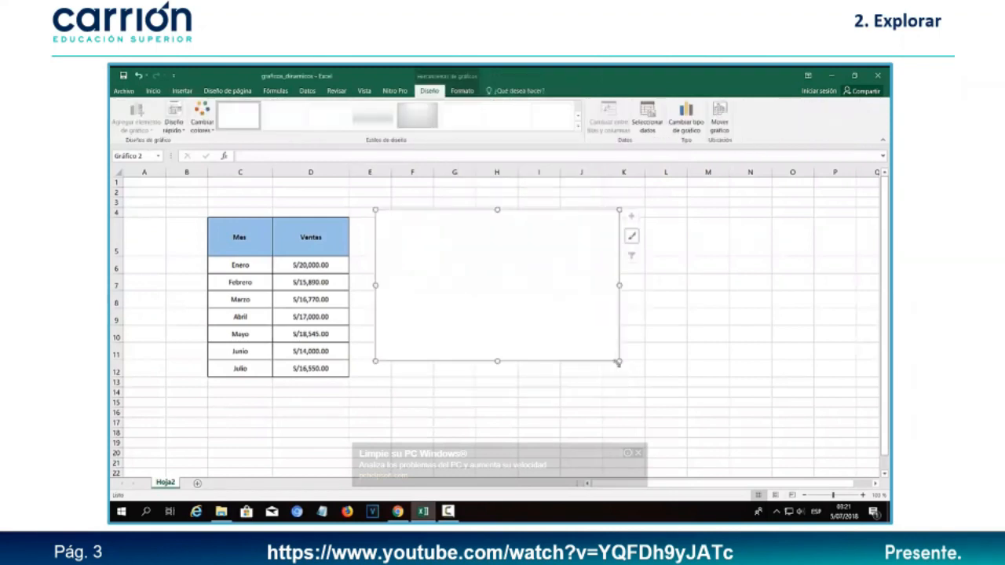
- Drag the chart's corner to enlarge it and open Seleccionar datos
left_click_drag(619, 362, 661, 419)
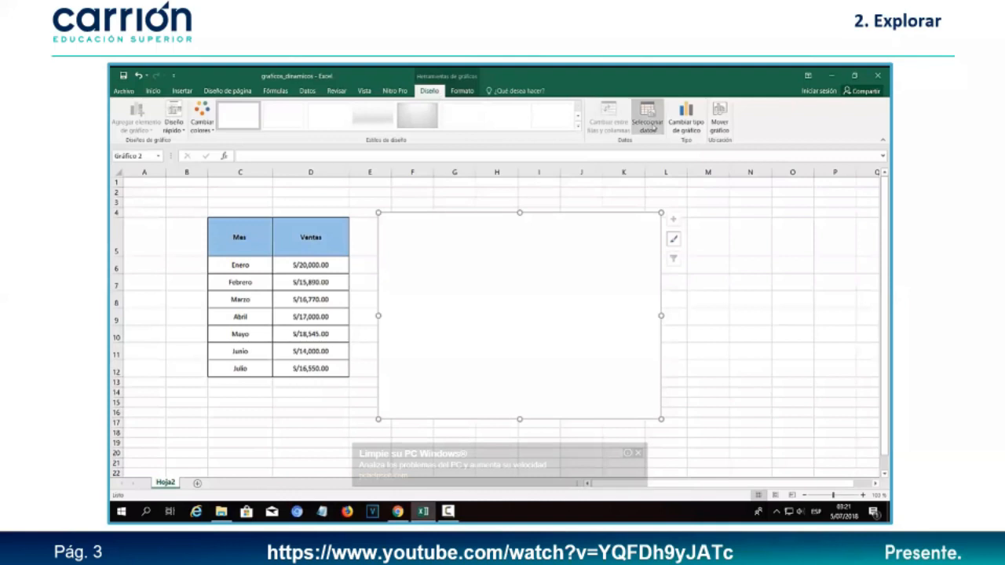
key("super+plus")
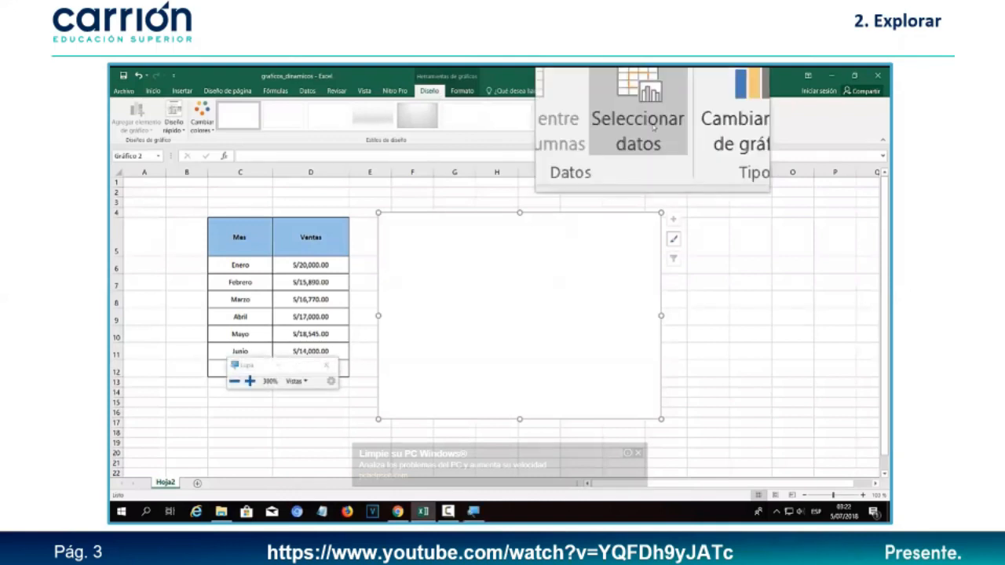
key("super+Escape")
left_click(647, 120)
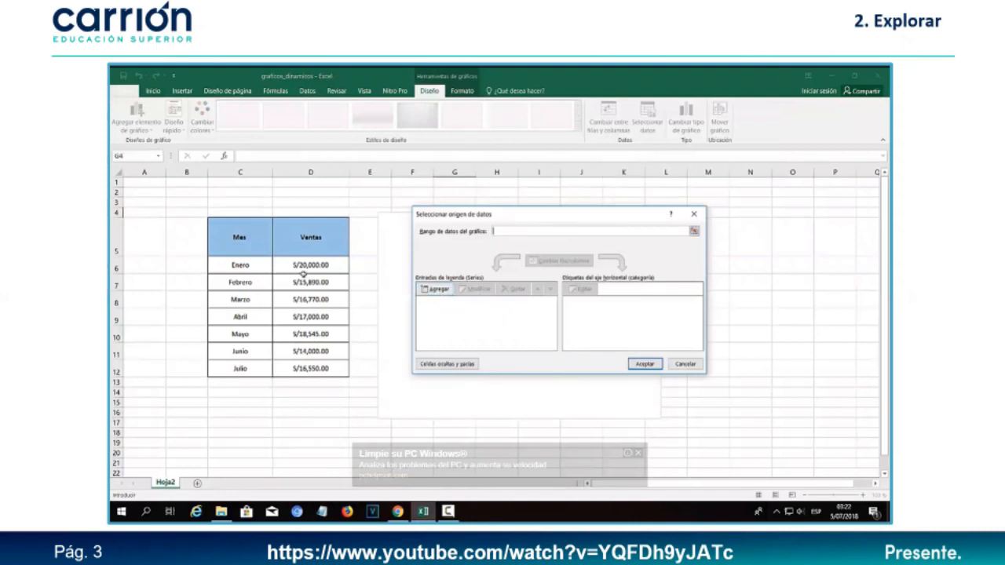
- Add a series named from D5 (Ventas) with values D6:D12
left_click(434, 291)
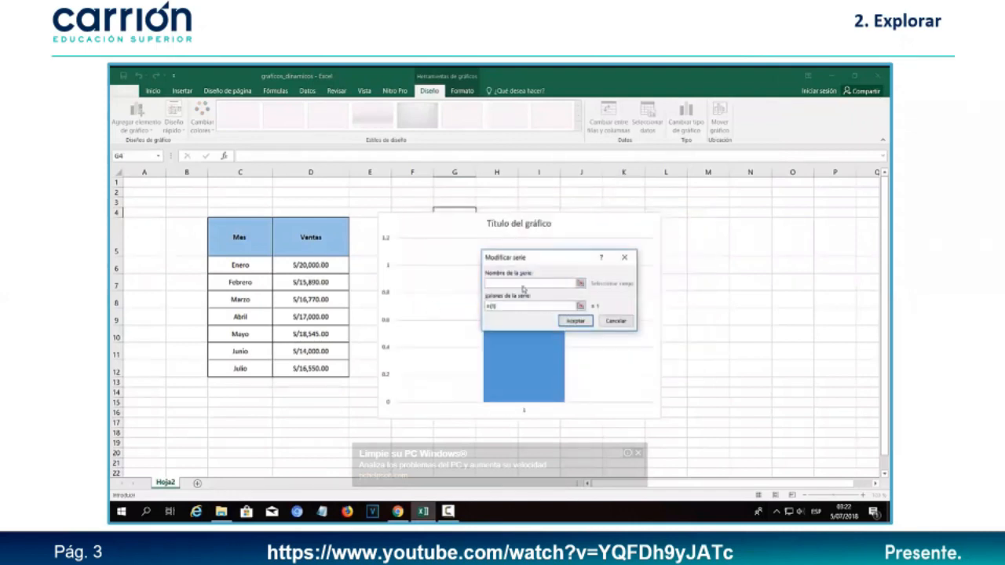
left_click_drag(535, 258, 524, 264)
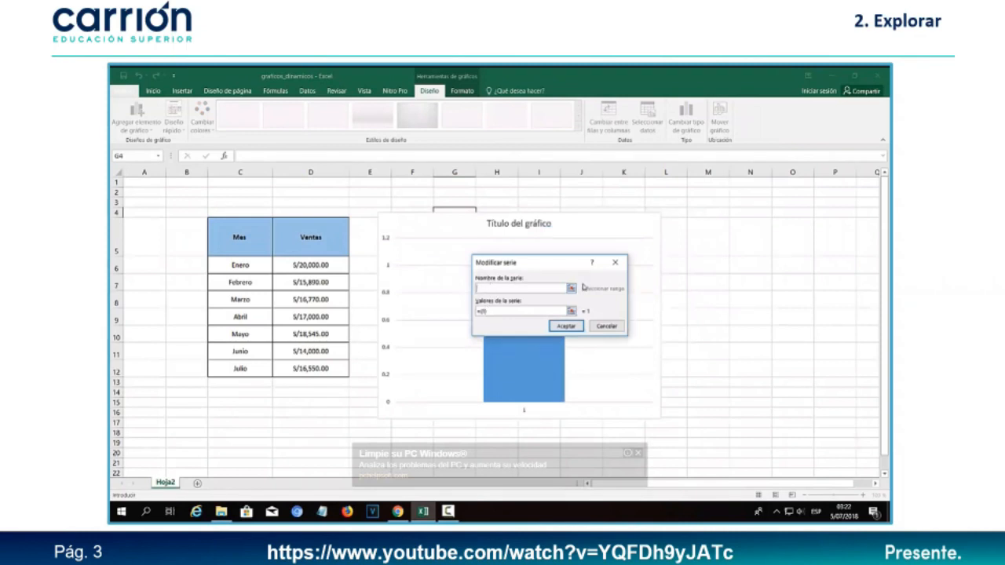
left_click(572, 288)
left_click(319, 239)
left_click(619, 280)
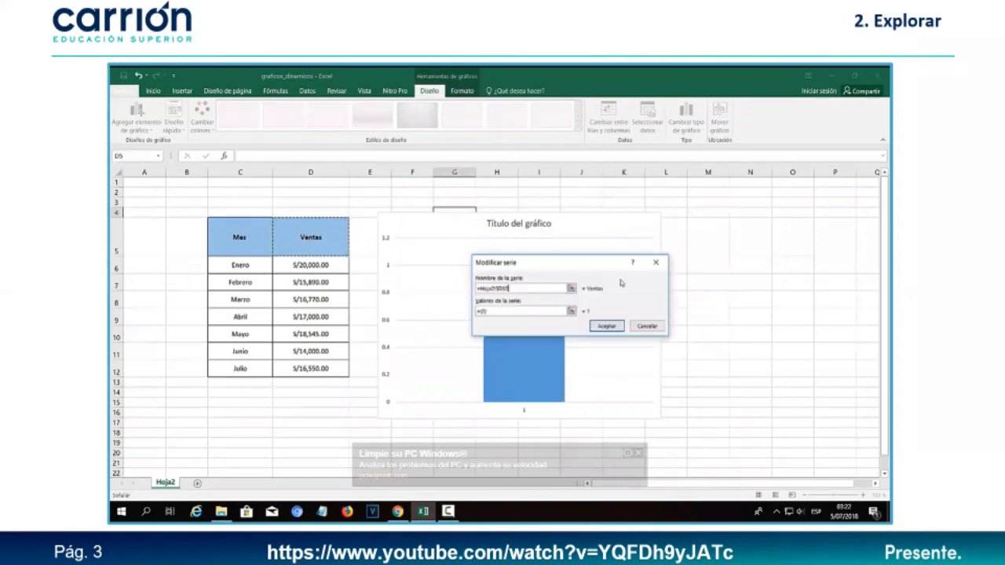
left_click(572, 310)
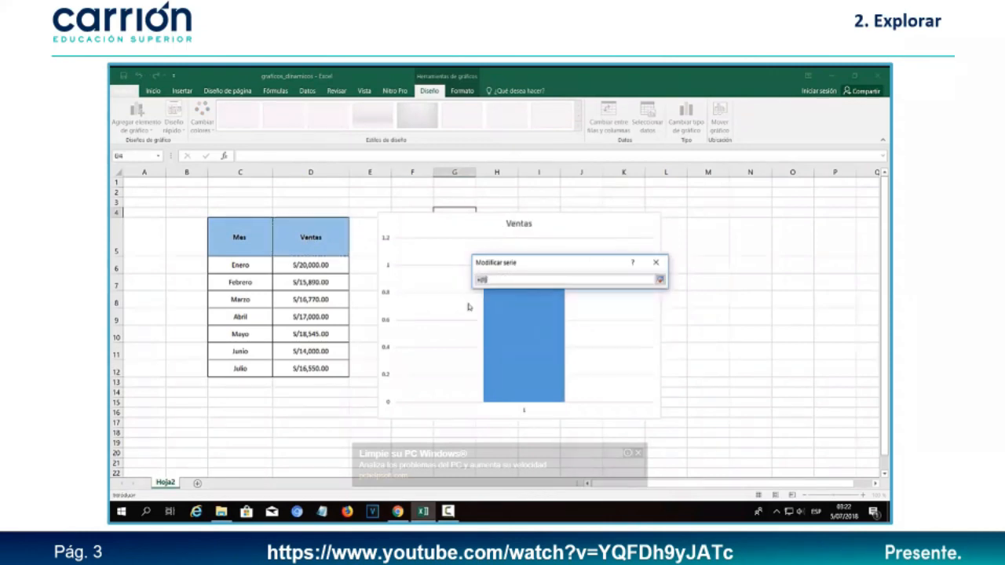
left_click_drag(314, 264, 311, 369)
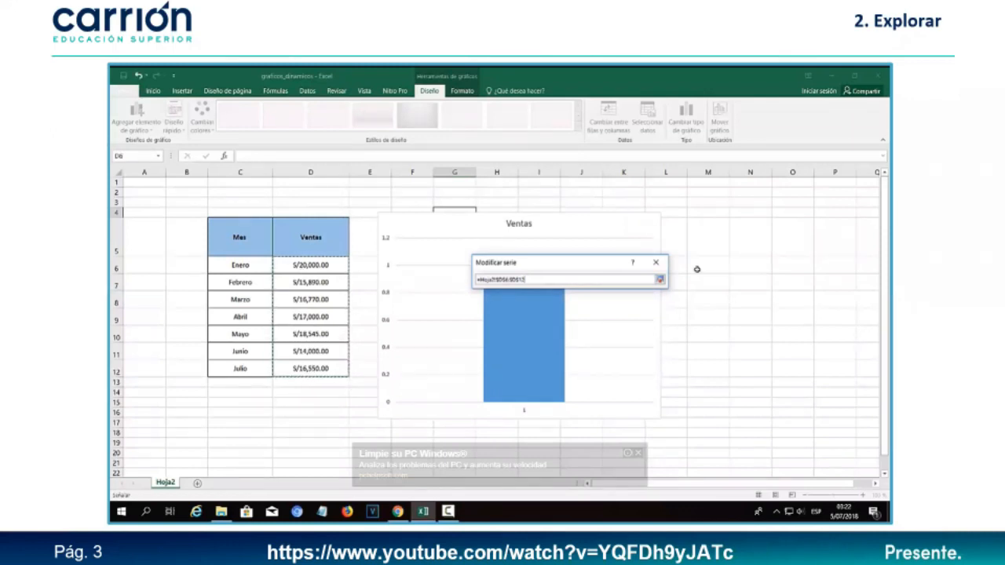
left_click(659, 281)
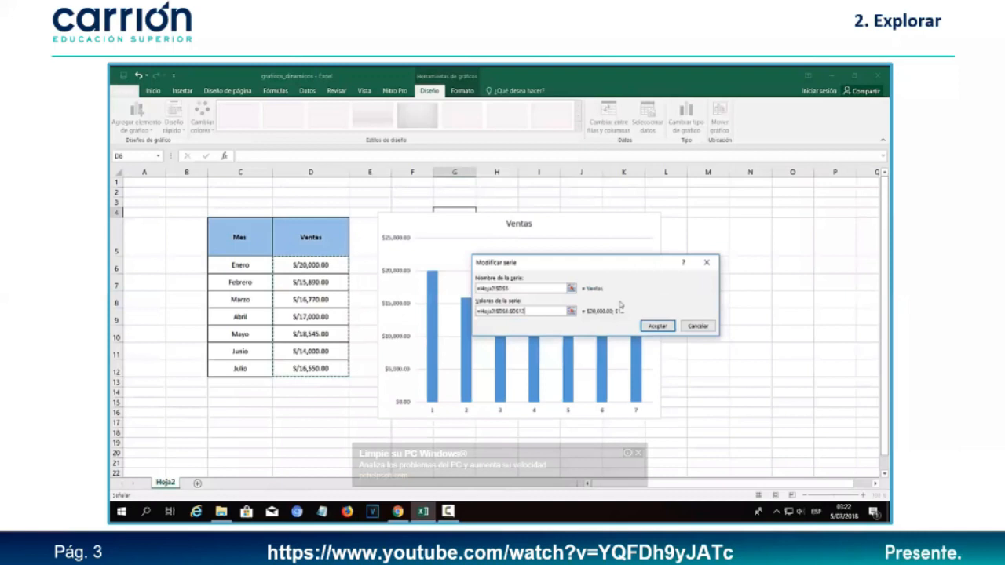
left_click(656, 327)
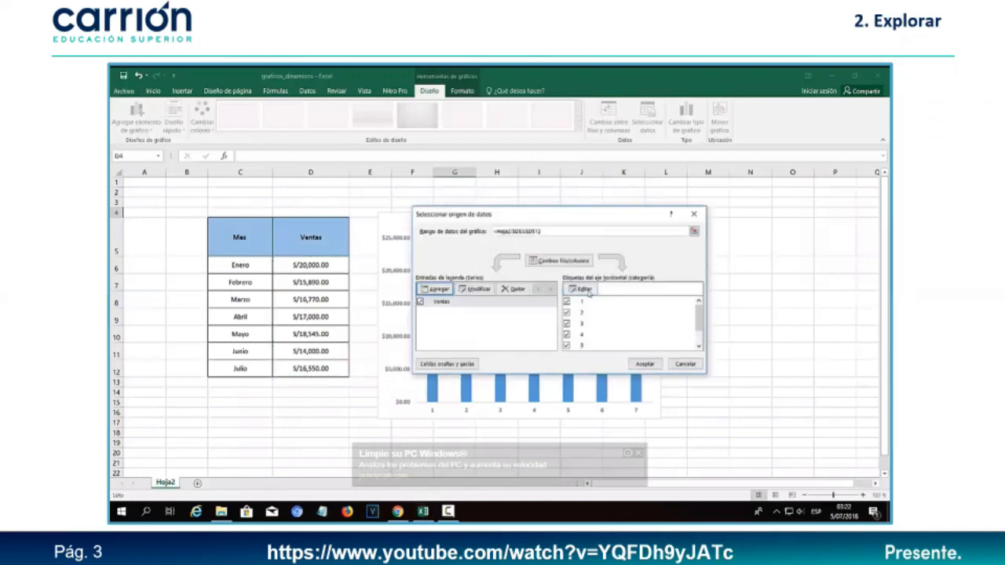
- Set the axis labels to months C6:C12, accept, and move the chart up and right
left_click_drag(510, 217, 622, 174)
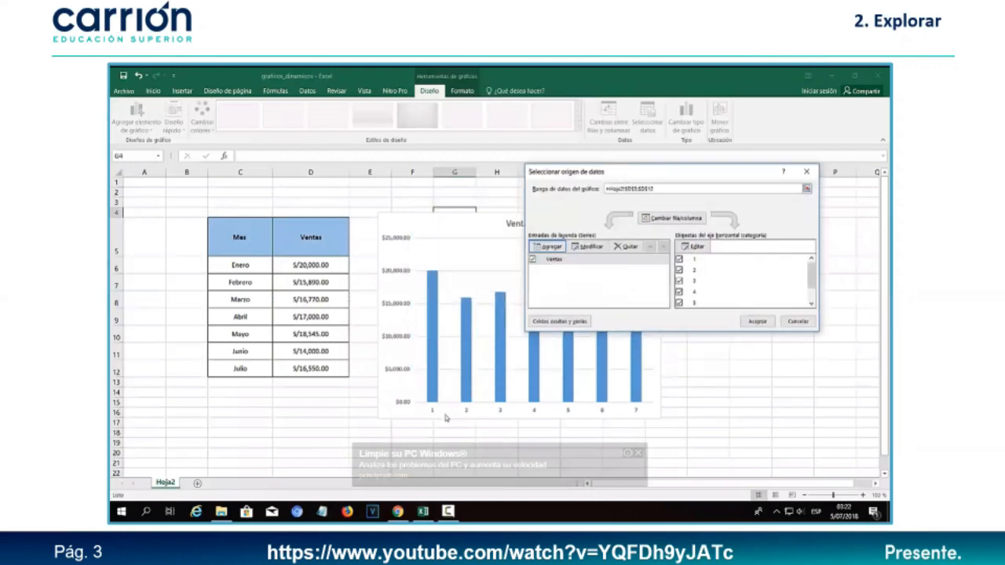
left_click(695, 246)
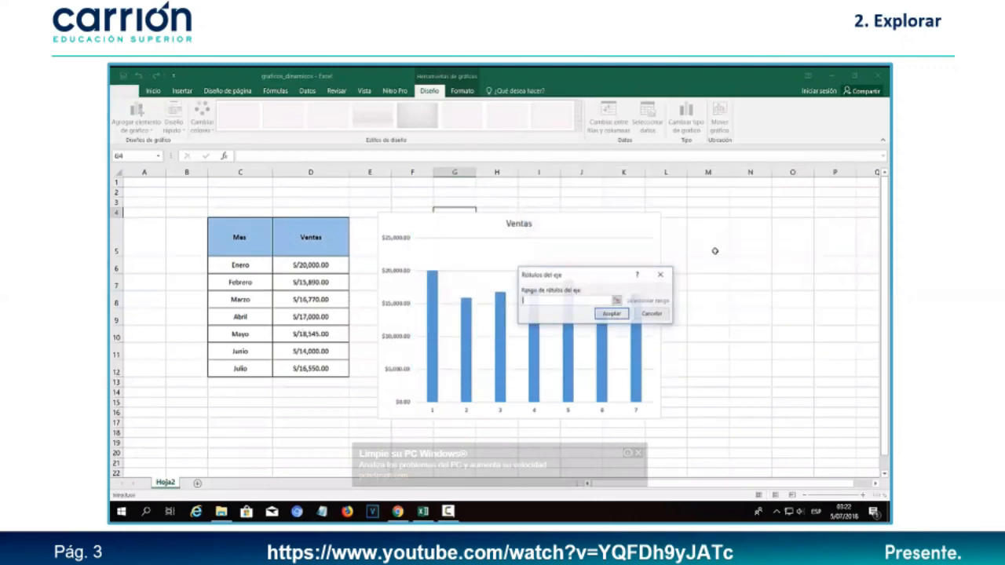
left_click_drag(240, 267, 240, 369)
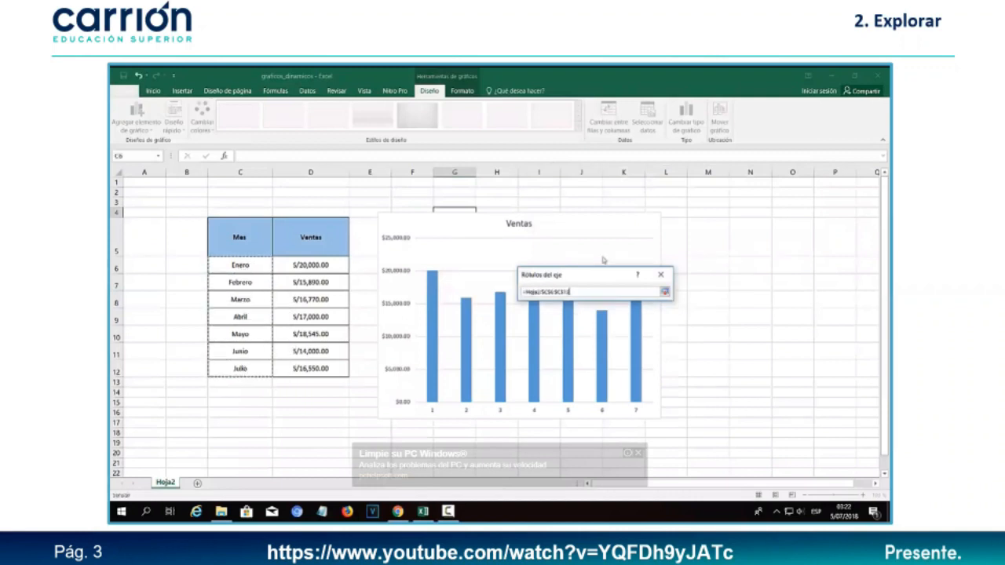
left_click(665, 291)
left_click(651, 314)
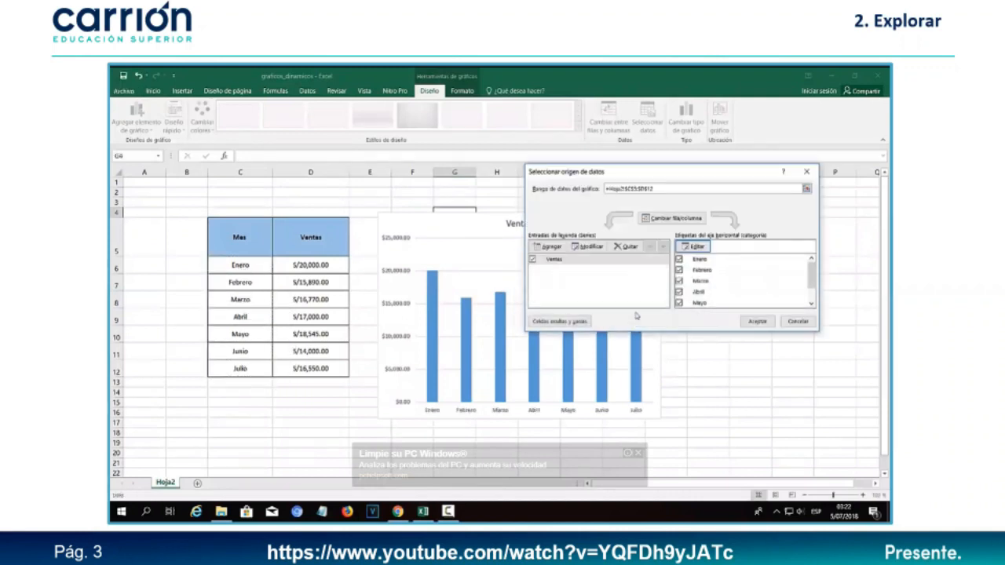
left_click(757, 321)
left_click(709, 334)
left_click_drag(563, 228, 576, 206)
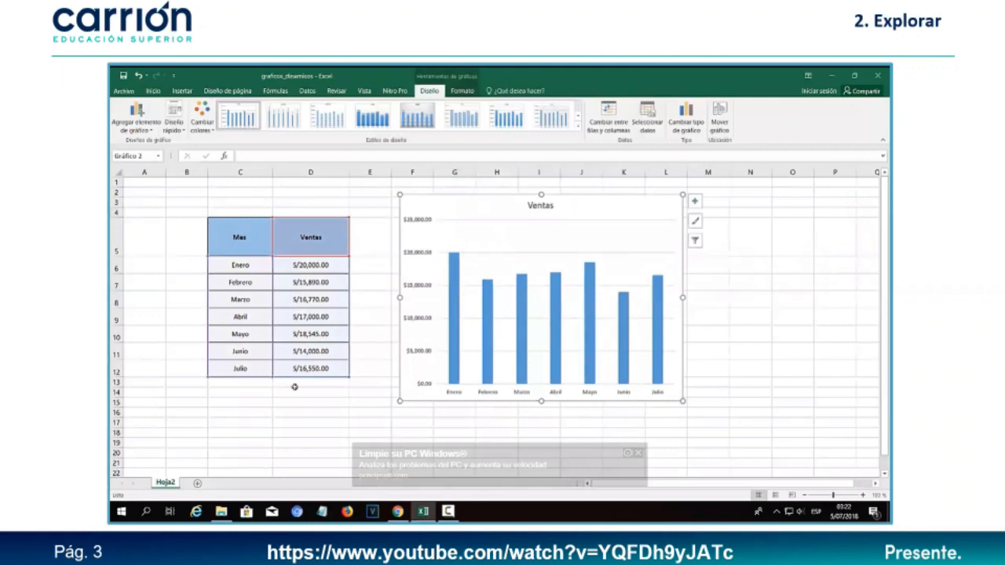
- Add Agosto with sales of 50,000 in row 13 under Julio
left_click(241, 385)
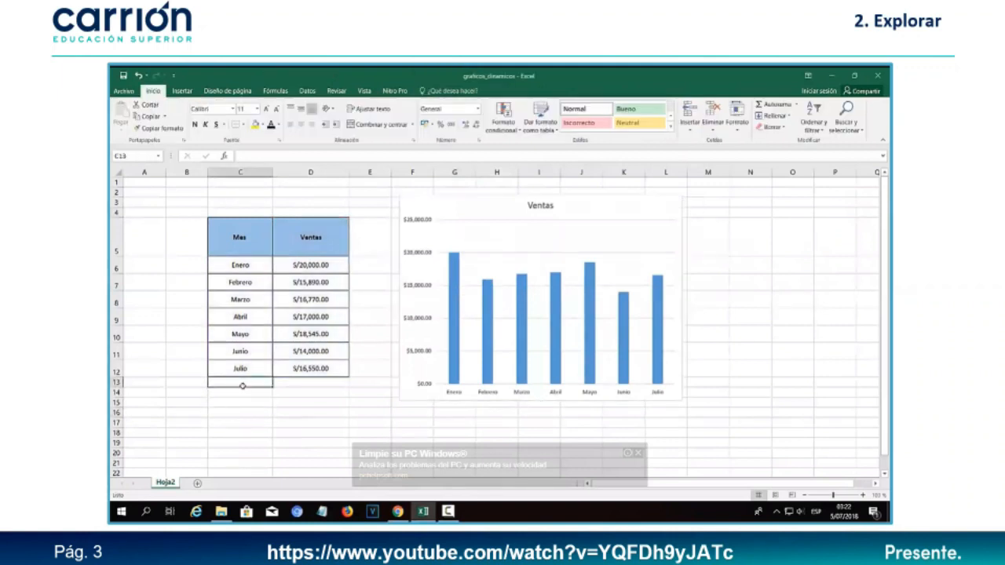
type("Agosto")
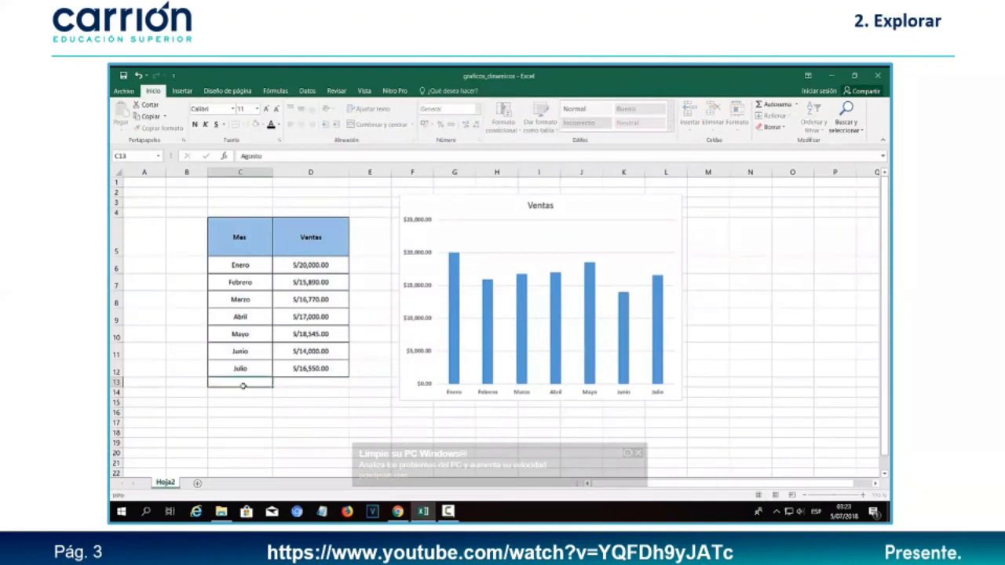
key("Tab")
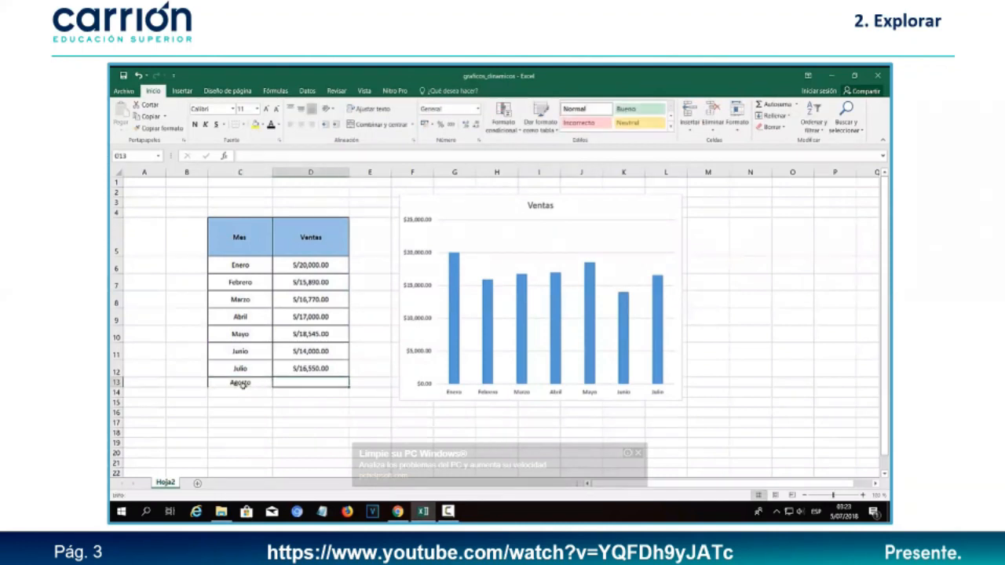
type("50")
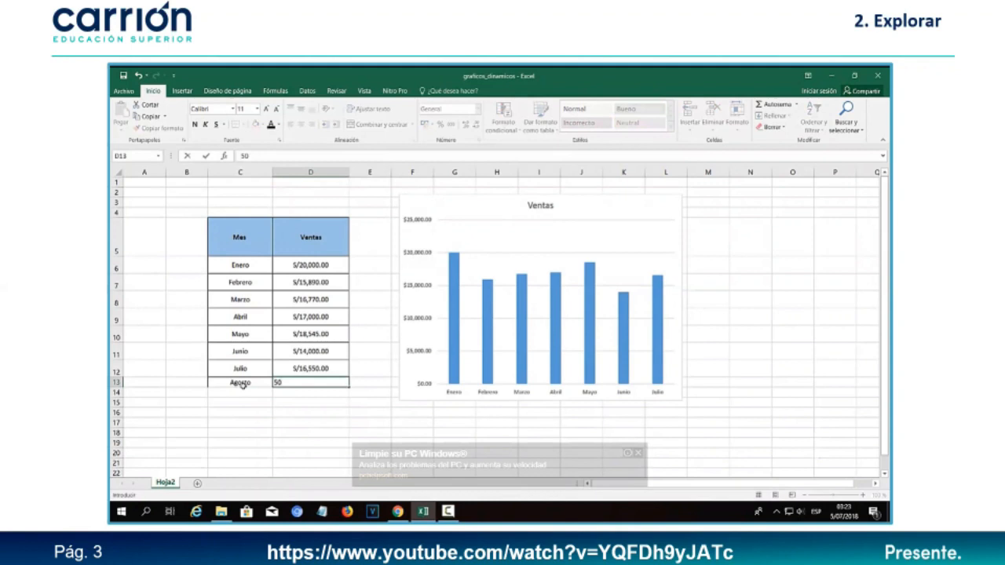
type(",000")
key("Return")
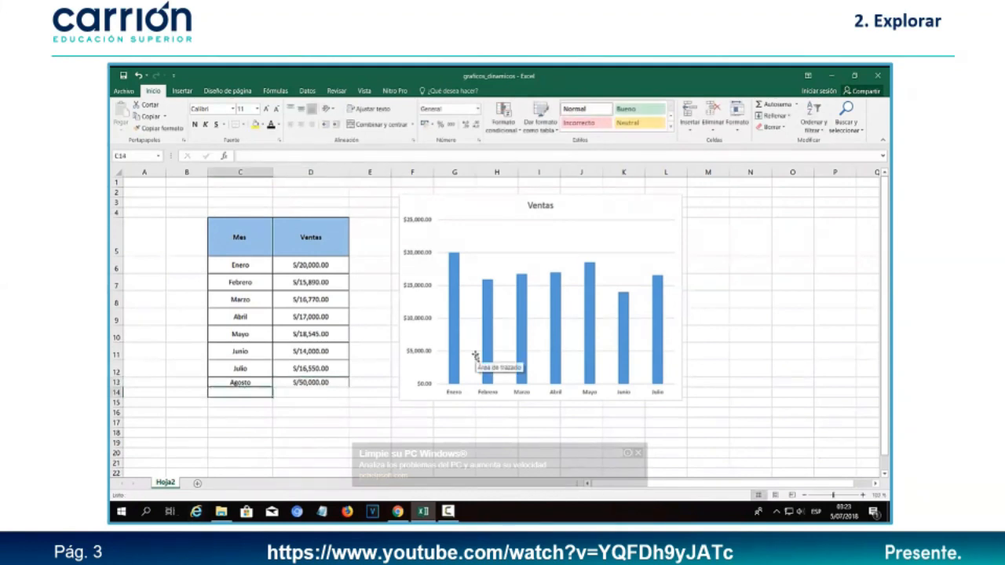
- Open and cancel the chart's Seleccionar datos, move the Ventas chart down-left, then delete it
left_click(607, 210)
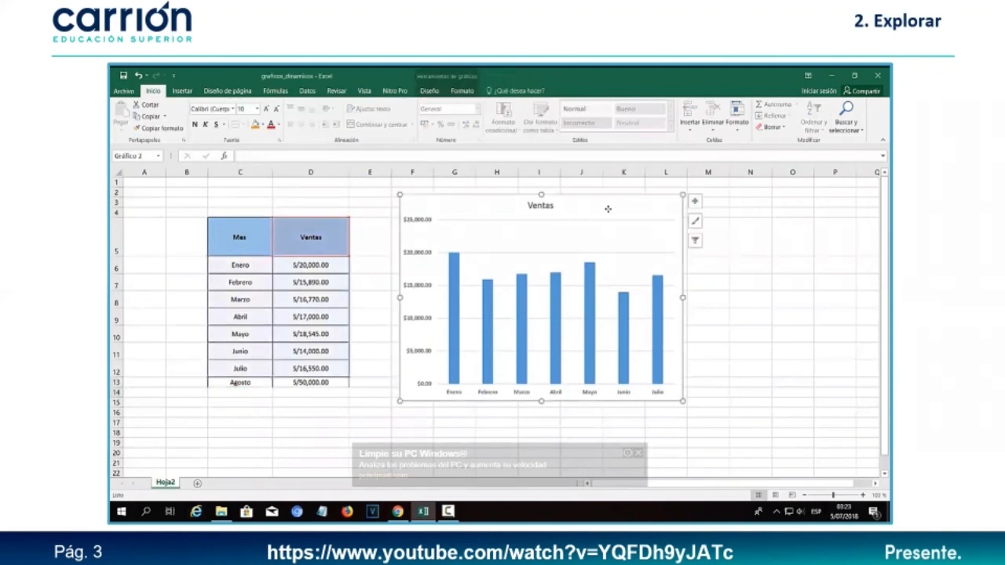
right_click(607, 210)
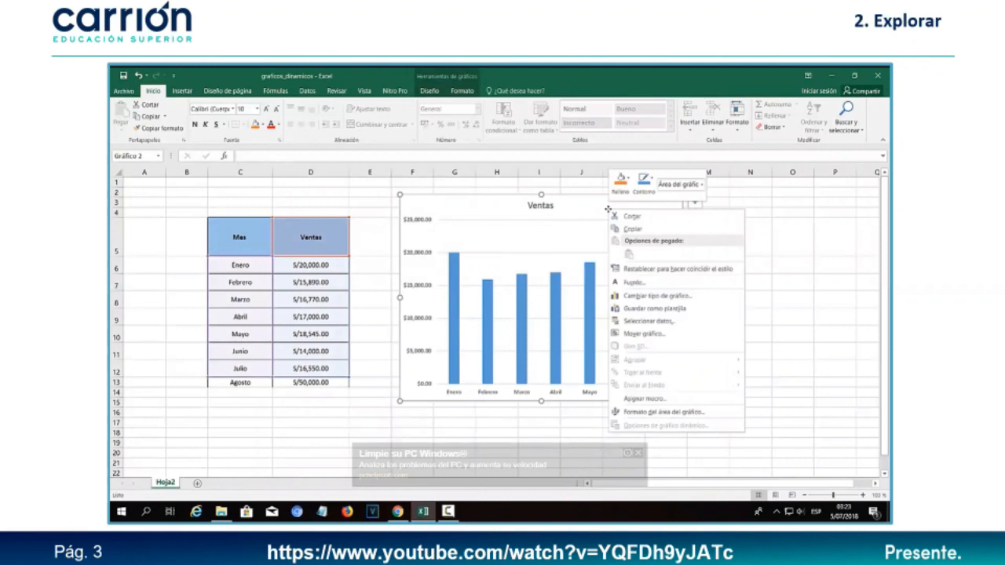
left_click(649, 321)
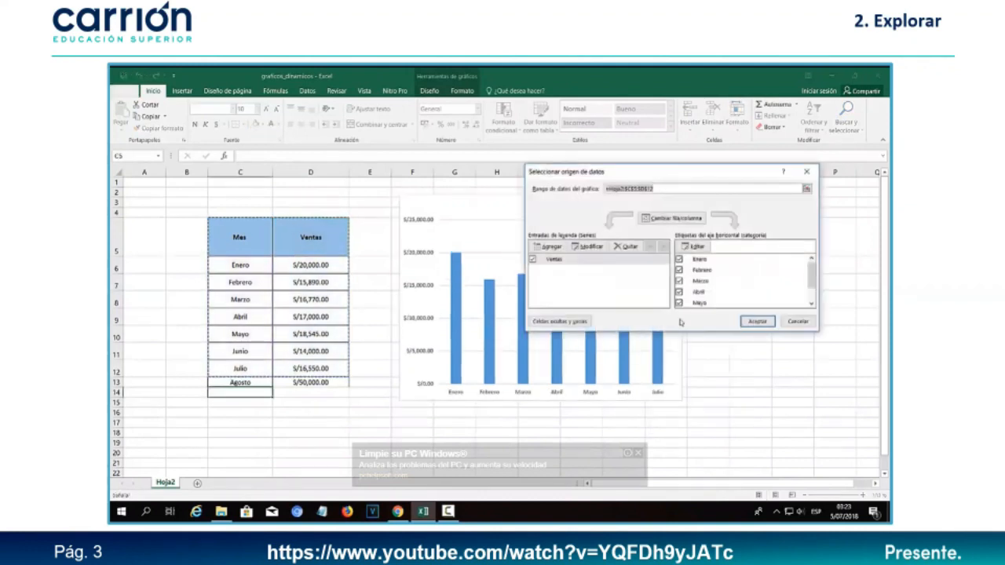
left_click(795, 321)
left_click(757, 315)
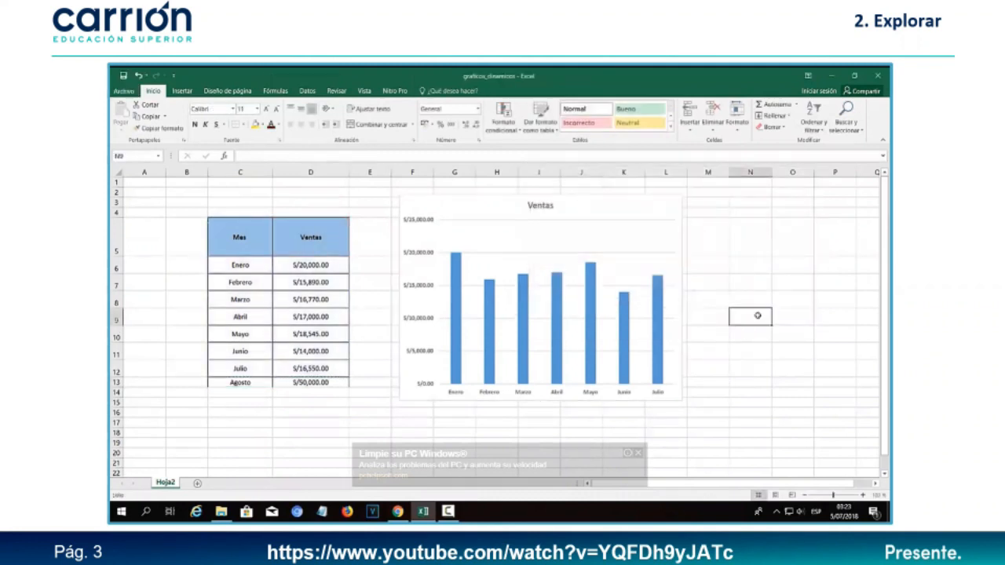
left_click_drag(491, 201, 480, 250)
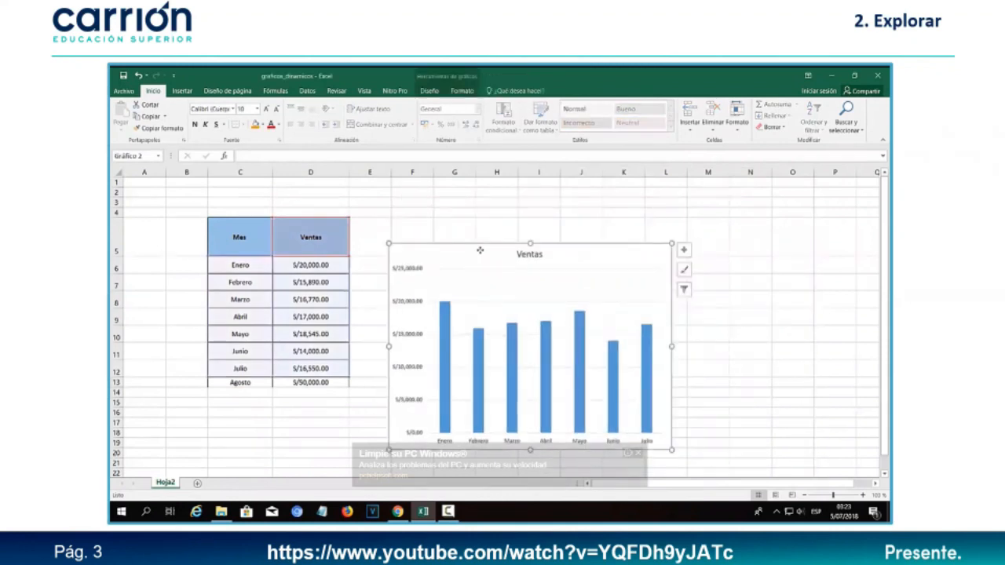
key("Delete")
- Make row 13 taller and select the Mes/Ventas range C5:D13
left_click(481, 248)
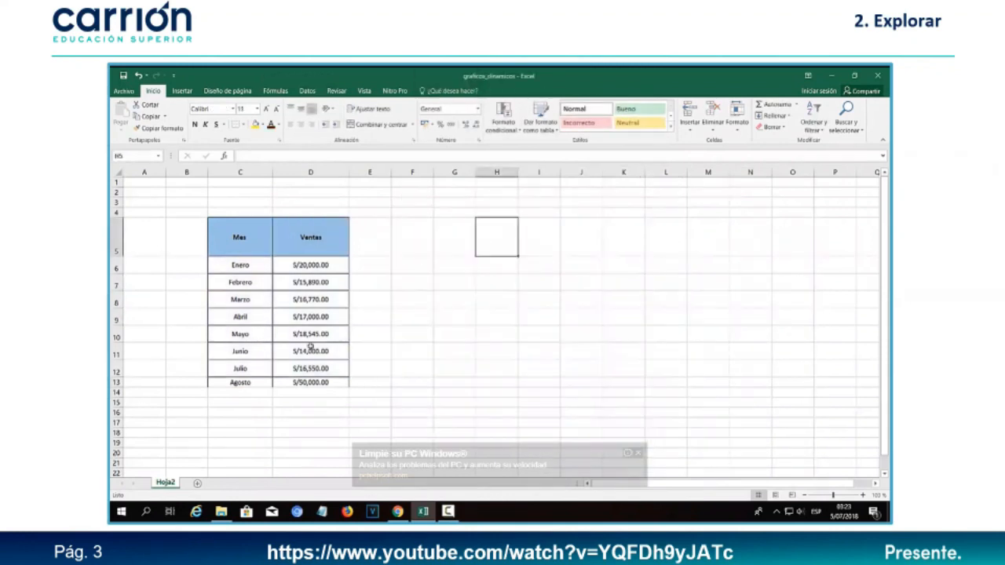
left_click(312, 418)
left_click_drag(120, 388, 120, 396)
left_click(242, 241)
left_click_drag(242, 240, 335, 390)
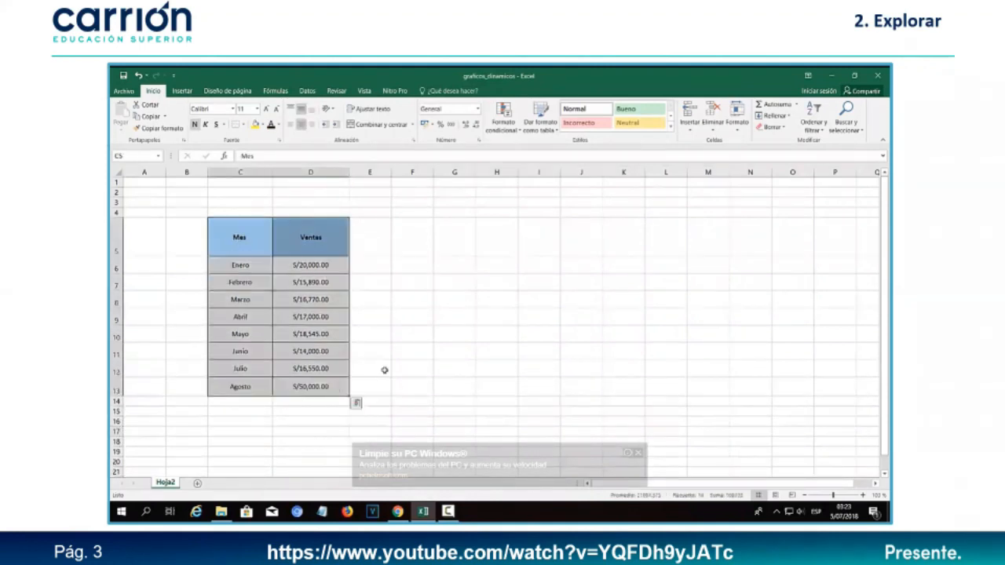
- Convert C5:D13 into a table via Insertar > Tabla, with 'La tabla tiene encabezados' checked
left_click(180, 91)
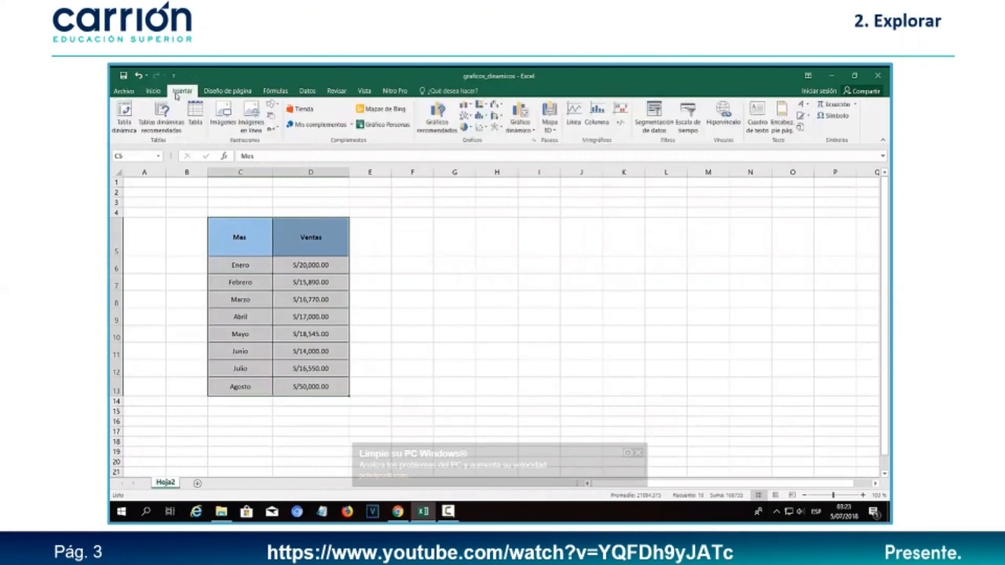
key("super+plus")
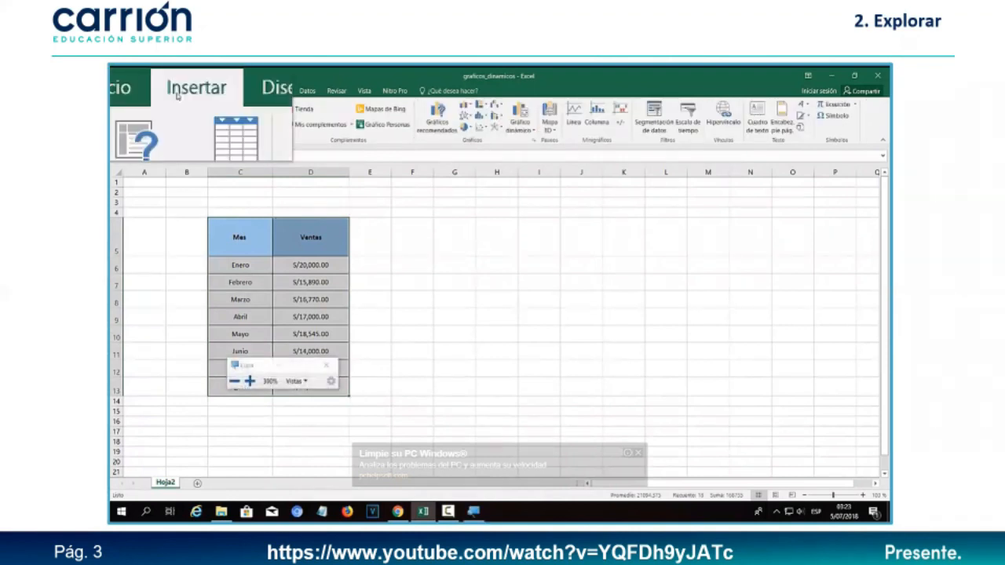
key("super+Escape")
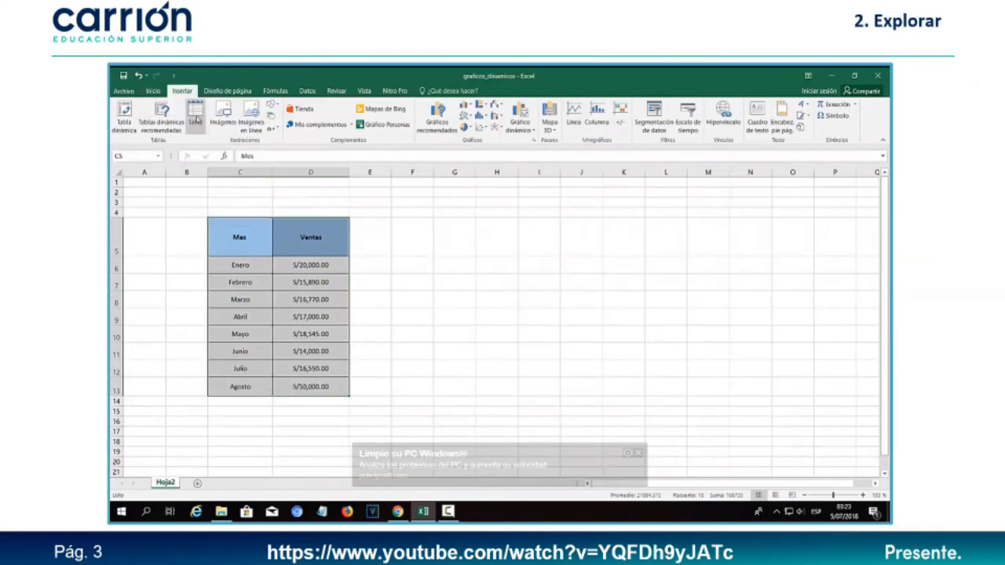
key("super+plus")
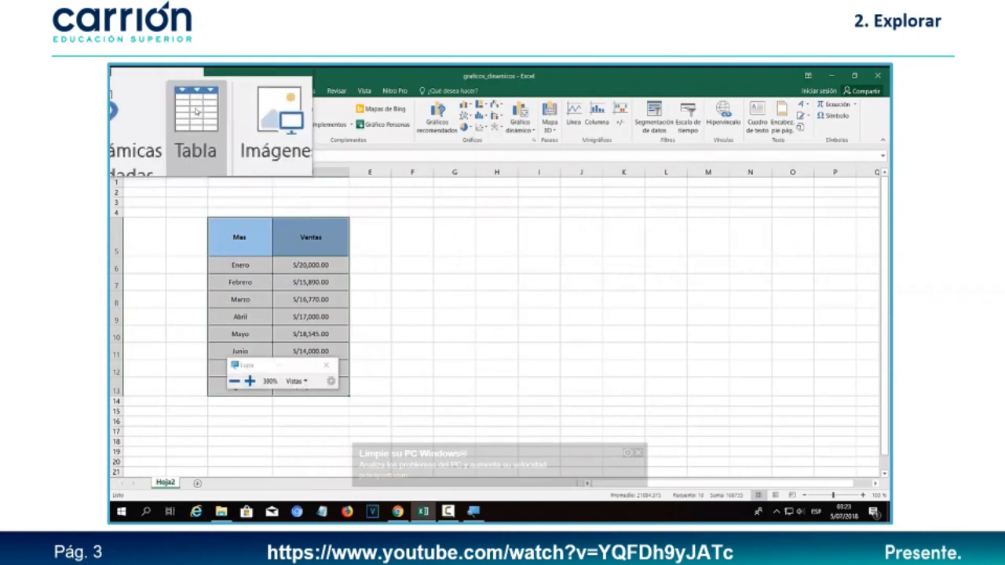
key("super+Escape")
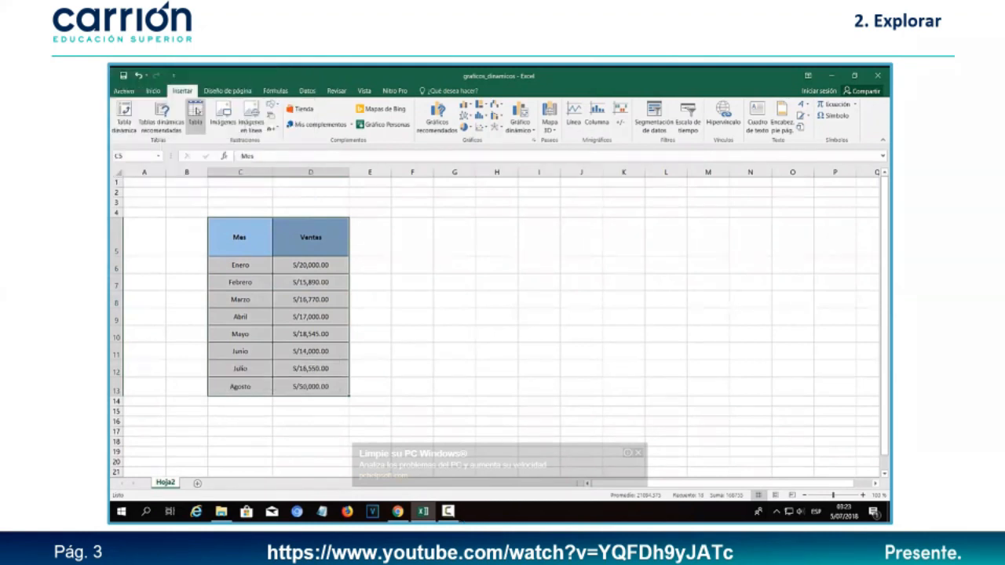
left_click(194, 118)
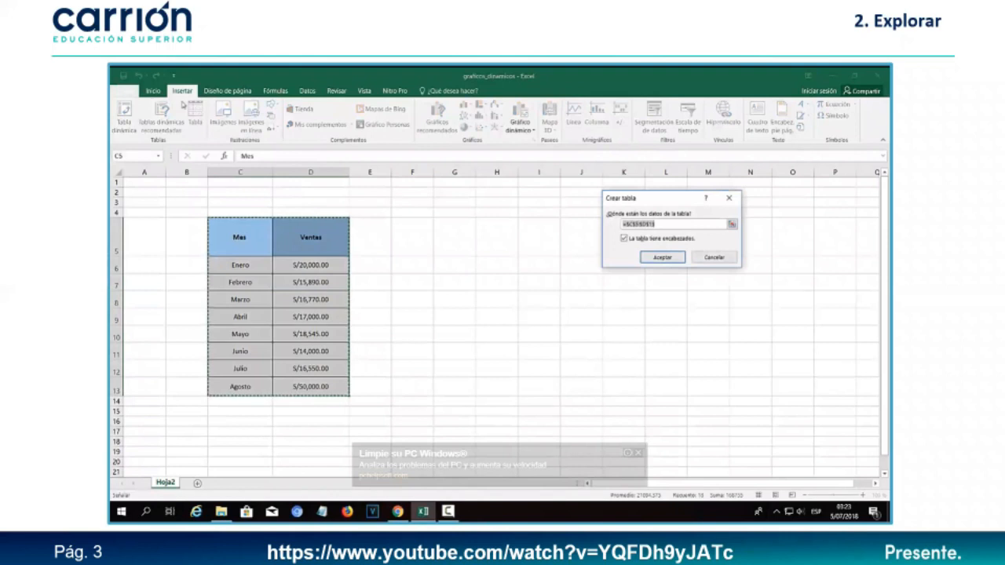
left_click_drag(659, 201, 515, 248)
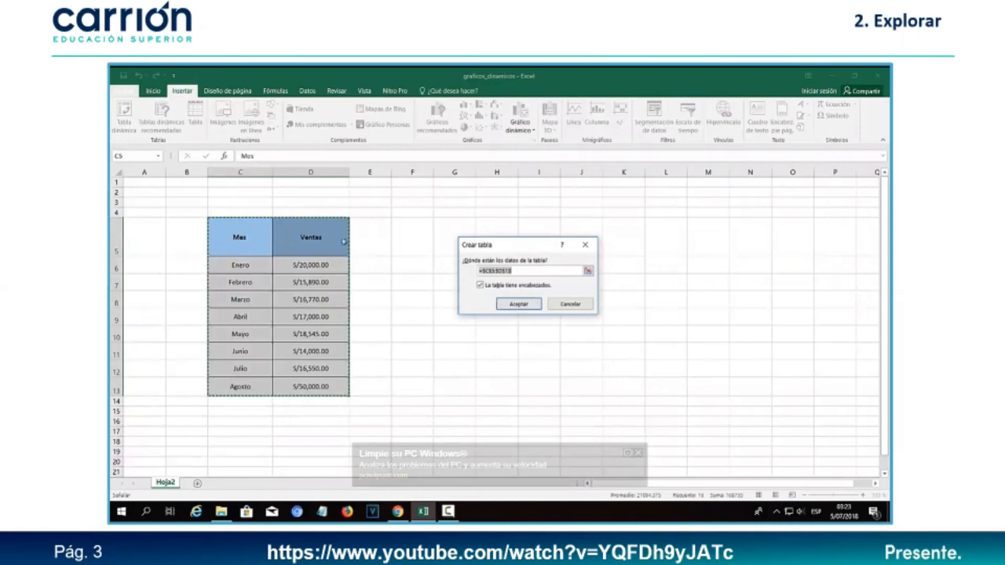
left_click(481, 286)
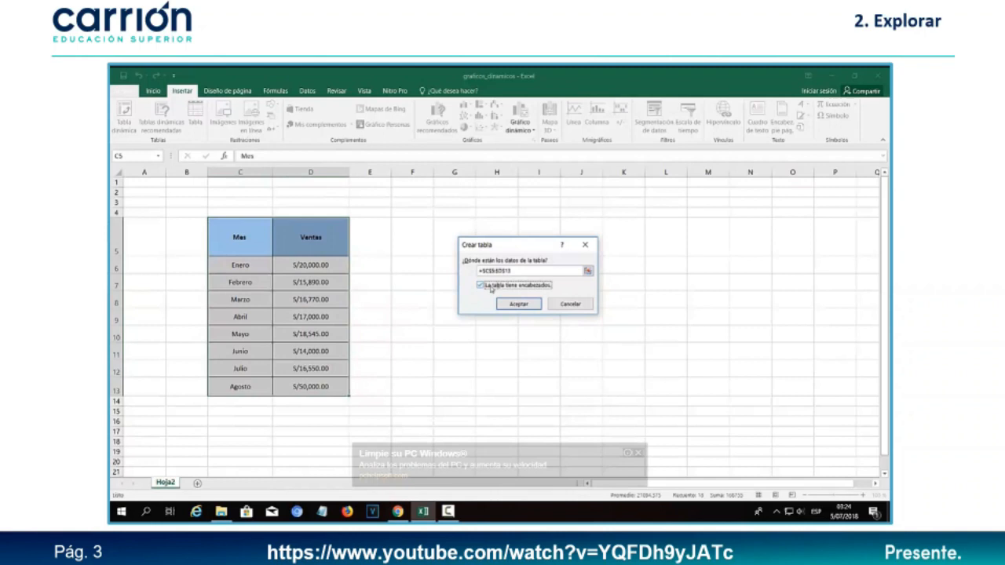
left_click(518, 305)
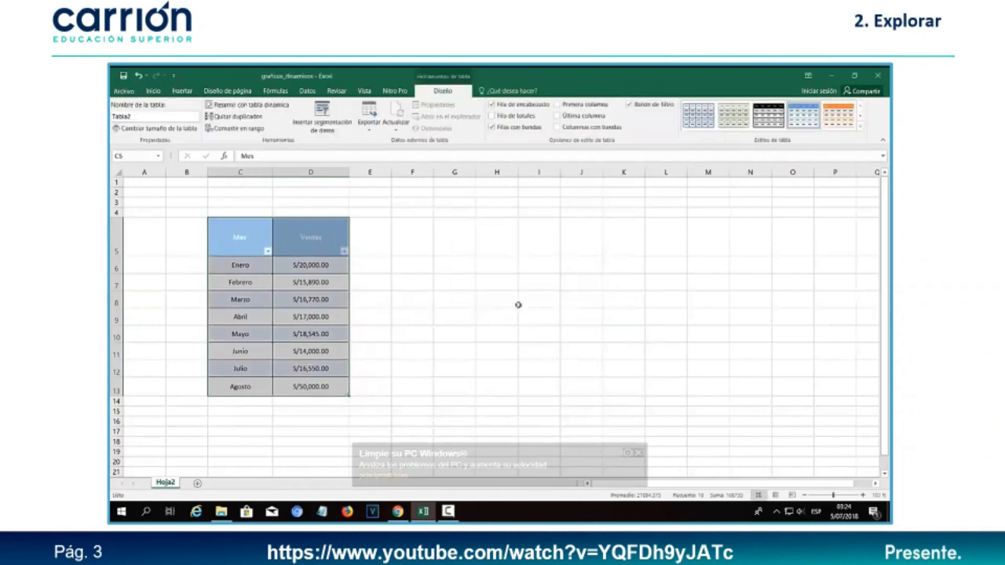
left_click(518, 305)
left_click(254, 246)
left_click_drag(309, 385, 251, 239)
left_click(396, 292)
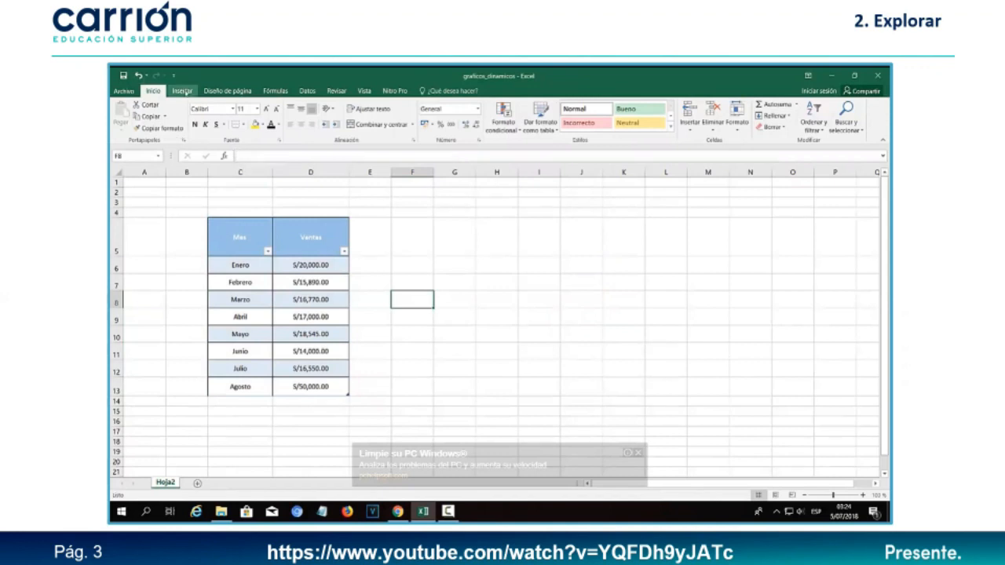
- Insert an empty clustered column chart and open its Seleccionar datos settings
left_click(183, 91)
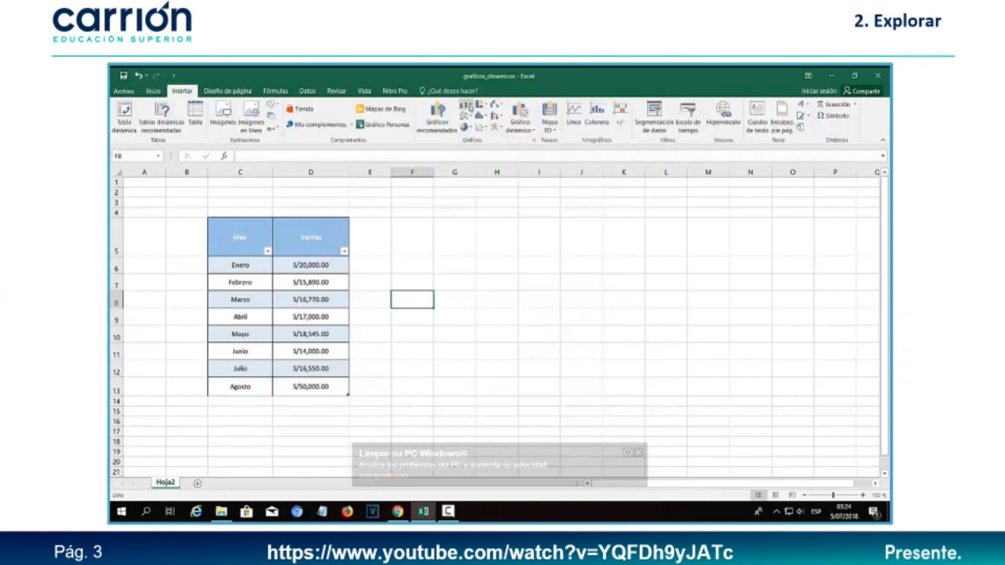
left_click(466, 104)
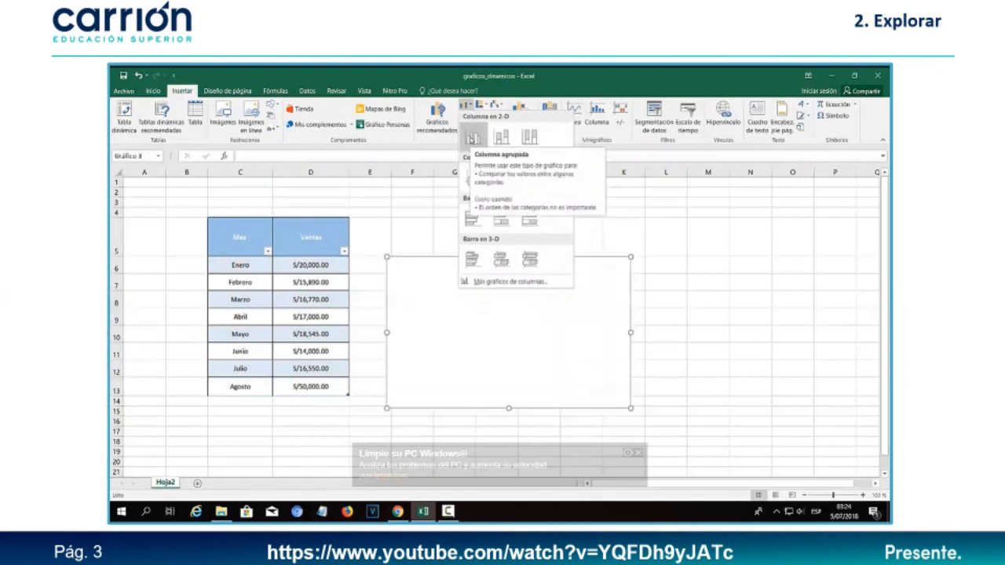
left_click(471, 137)
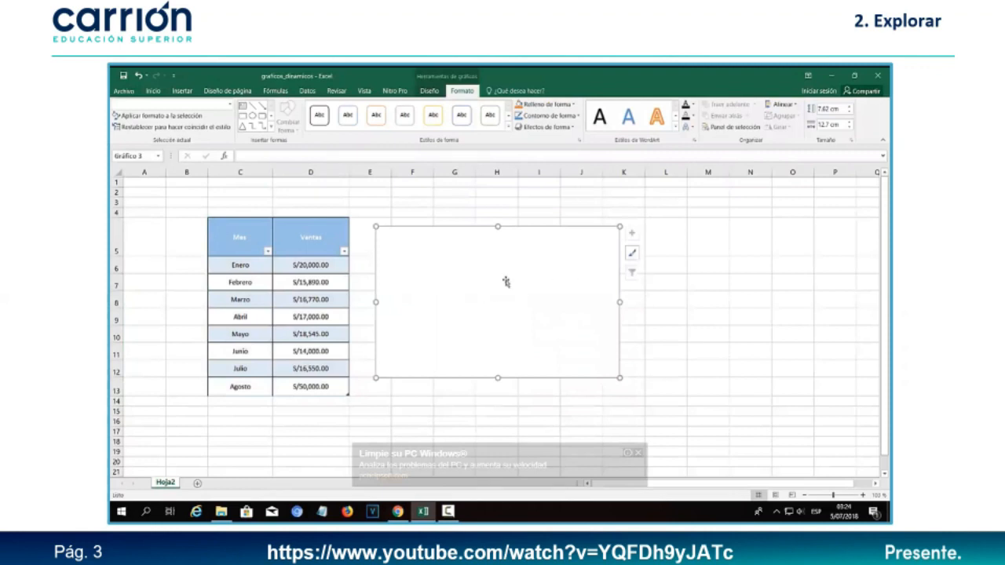
left_click(429, 91)
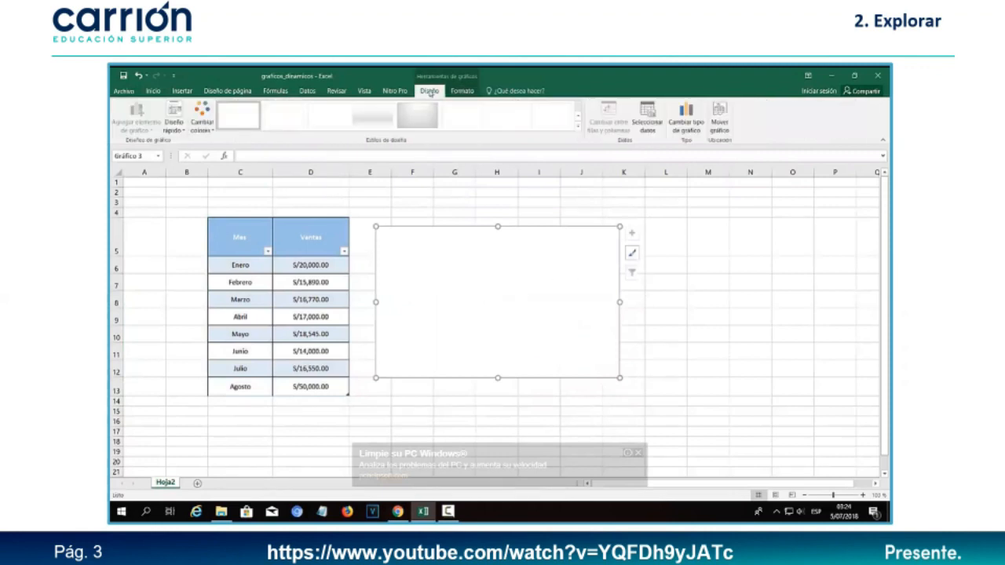
left_click(655, 128)
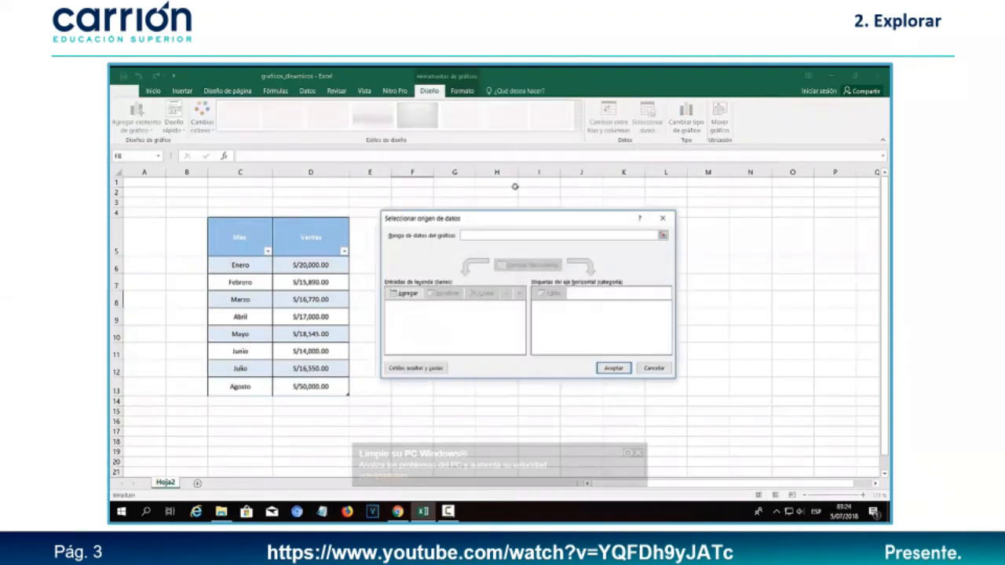
left_click_drag(505, 221, 598, 214)
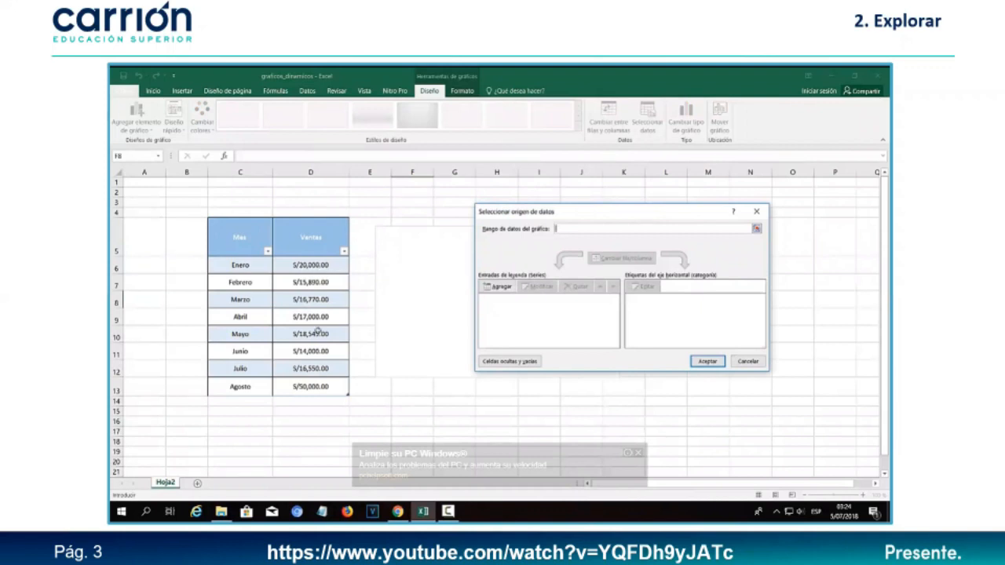
- Add a series named from D5 (Ventas) with values D6:D13
left_click(494, 286)
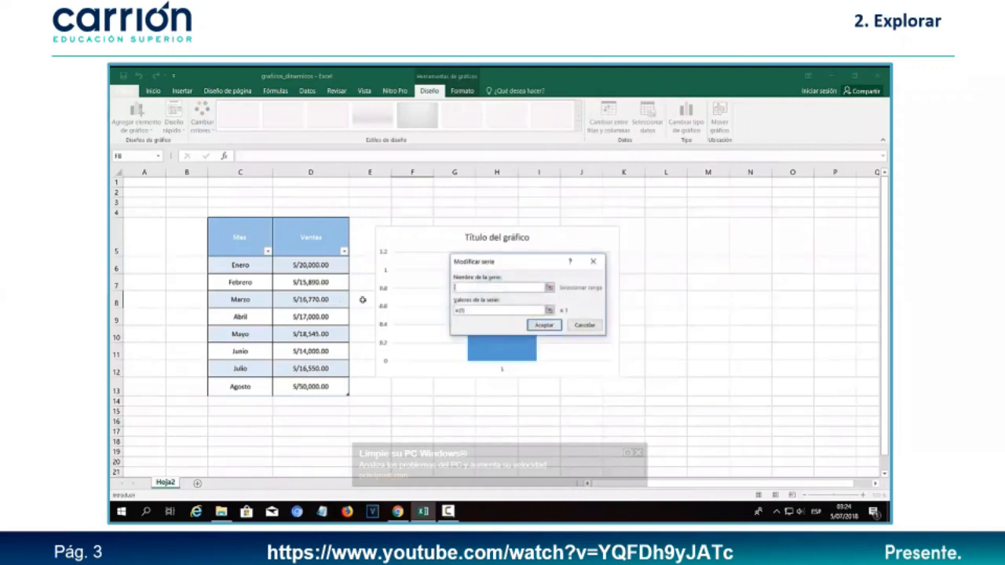
left_click(550, 288)
left_click(324, 238)
left_click(596, 281)
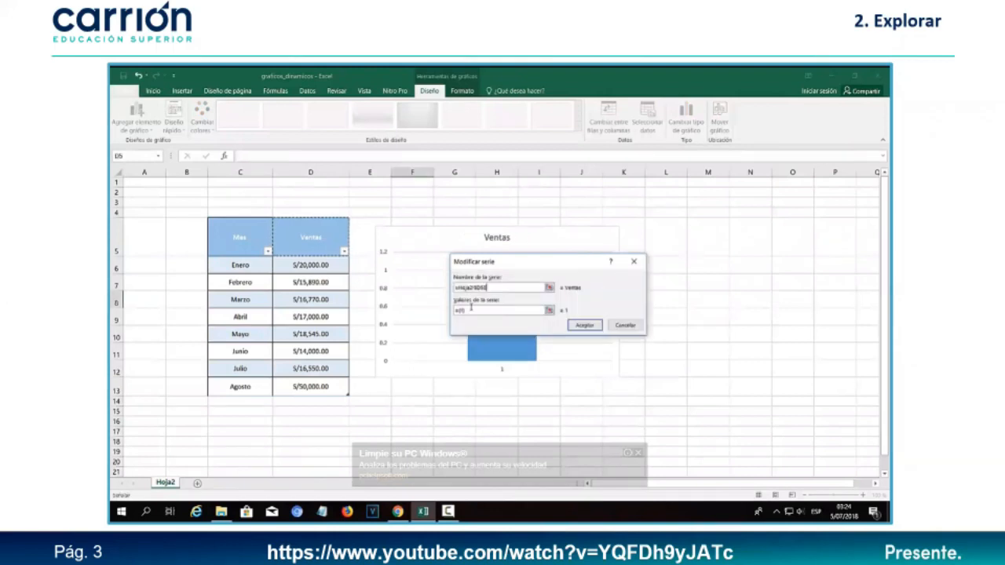
left_click(548, 310)
left_click_drag(325, 267, 331, 386)
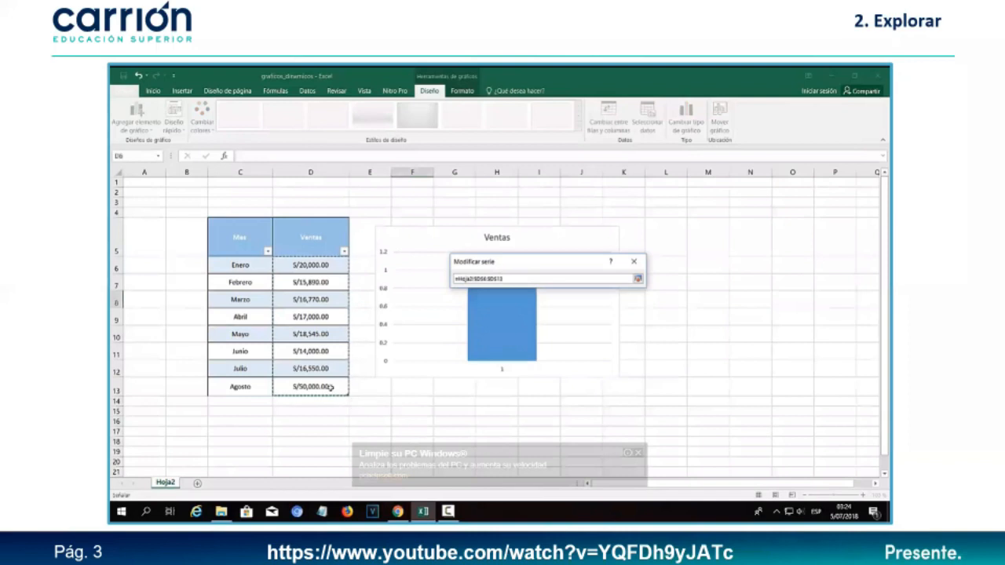
left_click(637, 278)
left_click(636, 326)
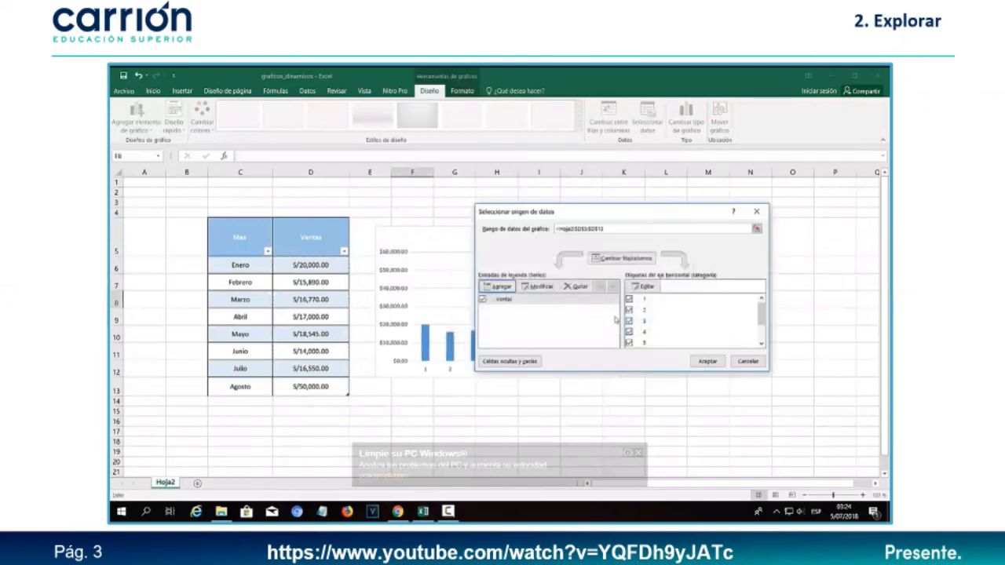
- Set the horizontal axis labels to the months C6:C13
left_click_drag(576, 214, 505, 149)
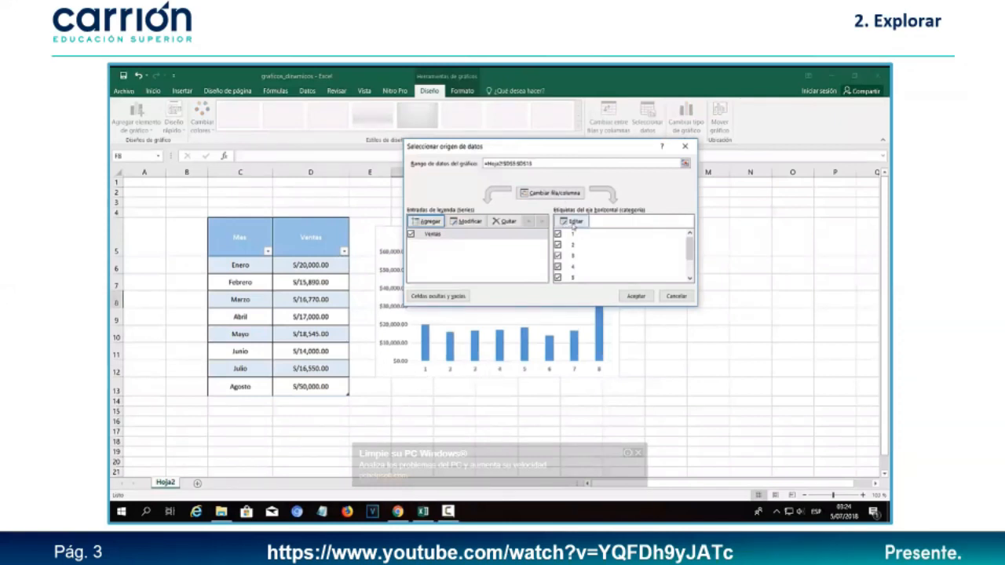
left_click(573, 222)
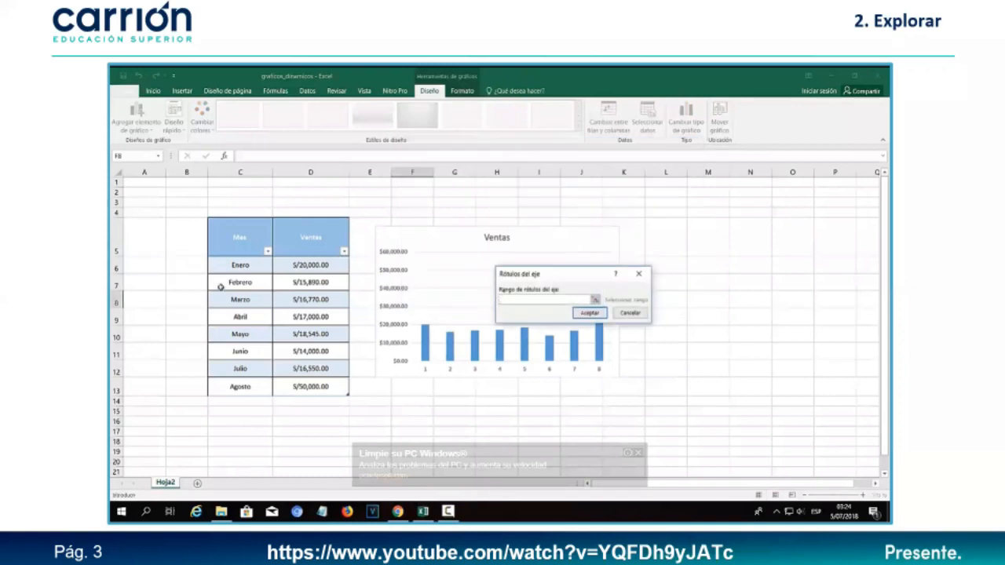
left_click_drag(240, 265, 243, 388)
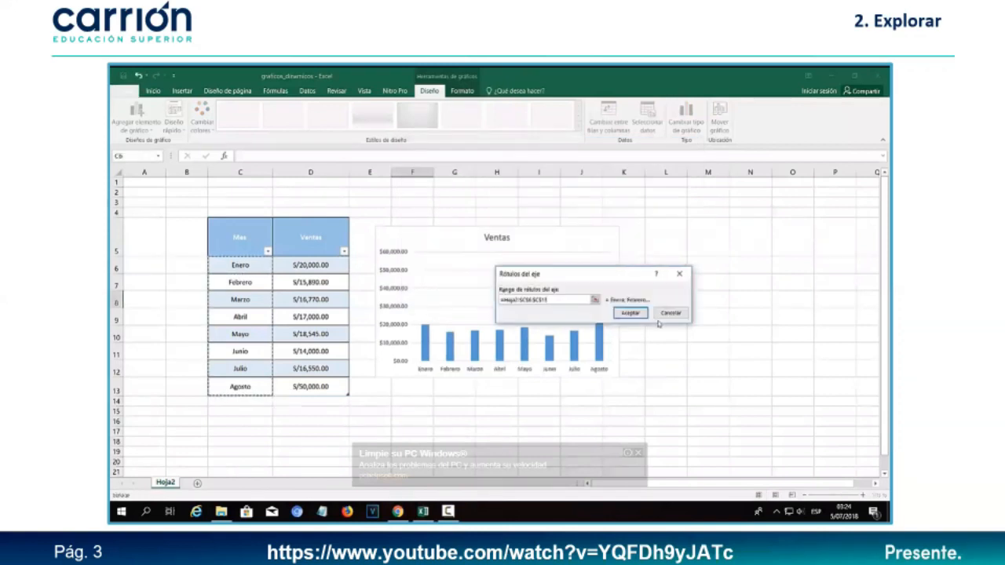
left_click(641, 314)
- Apply the data source changes and shift the Ventas chart slightly right
left_click(632, 295)
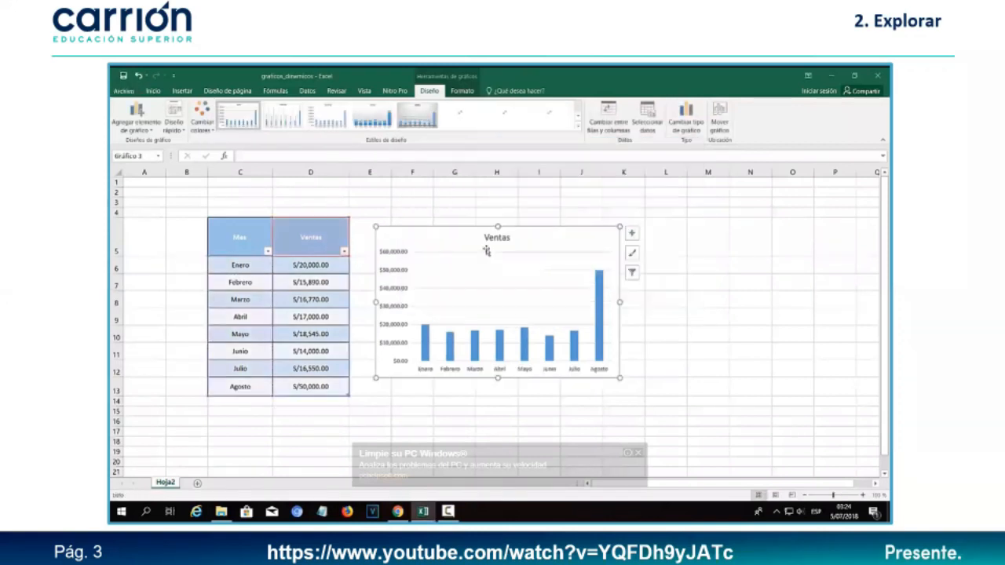
left_click_drag(459, 244, 497, 250)
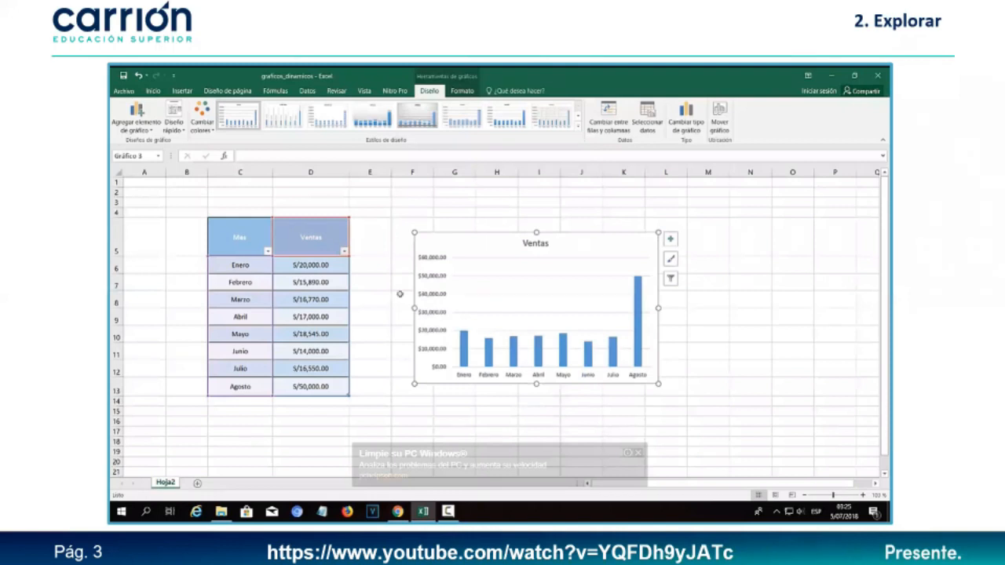
left_click(387, 293)
- Add Setiembre with sales of 10000 in row 14 below Agosto
left_click(228, 402)
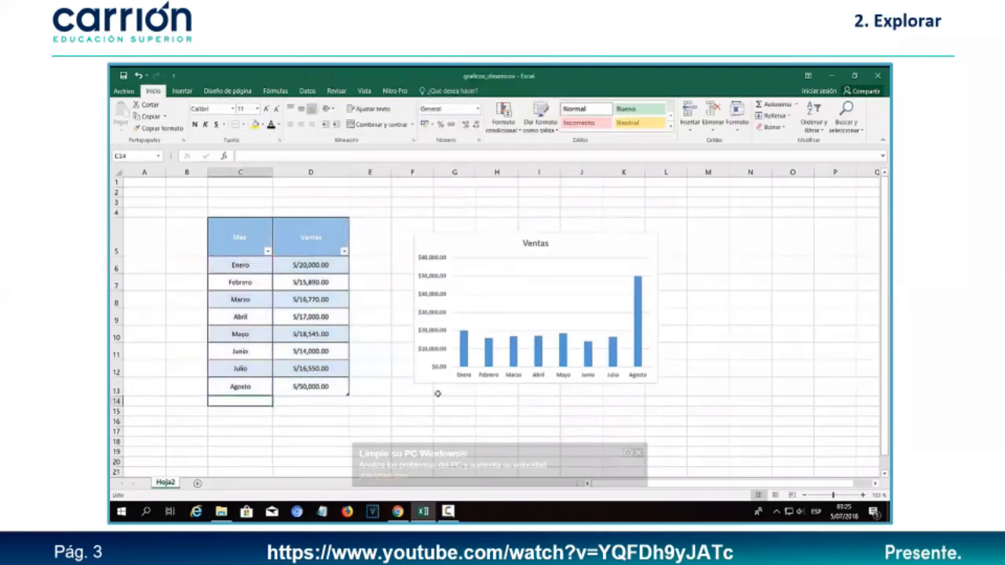
type("Setiembre")
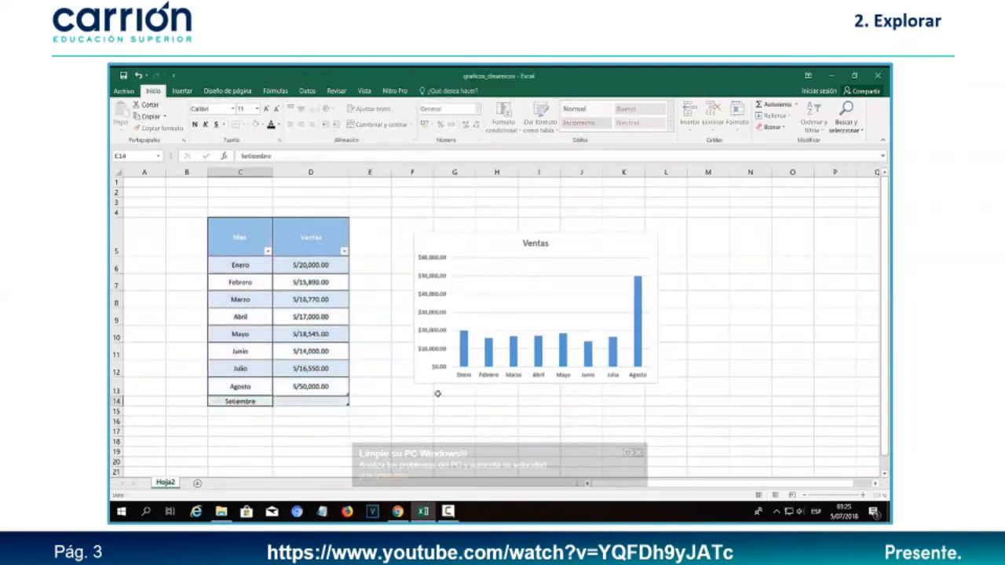
key("Tab")
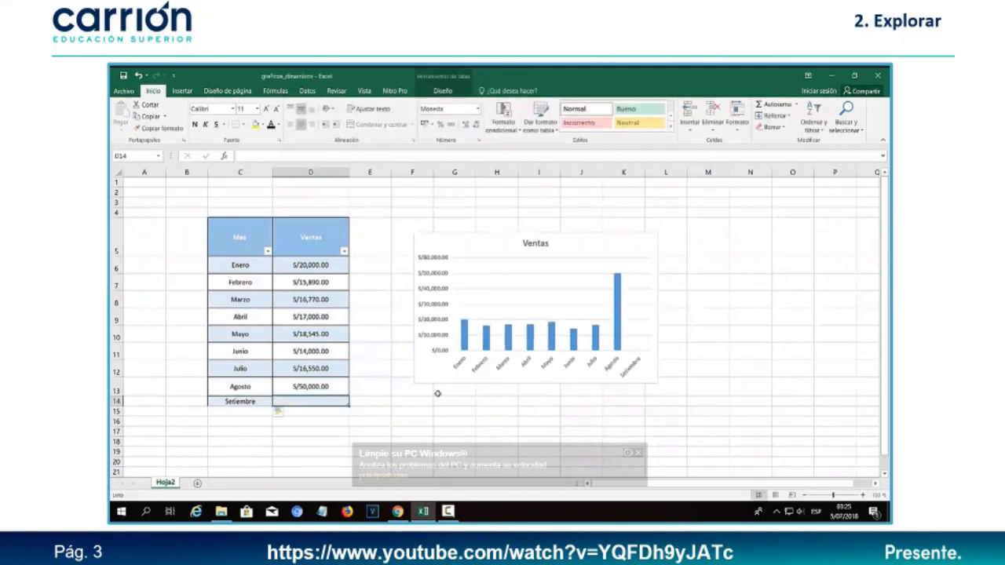
type("10000")
key("Return")
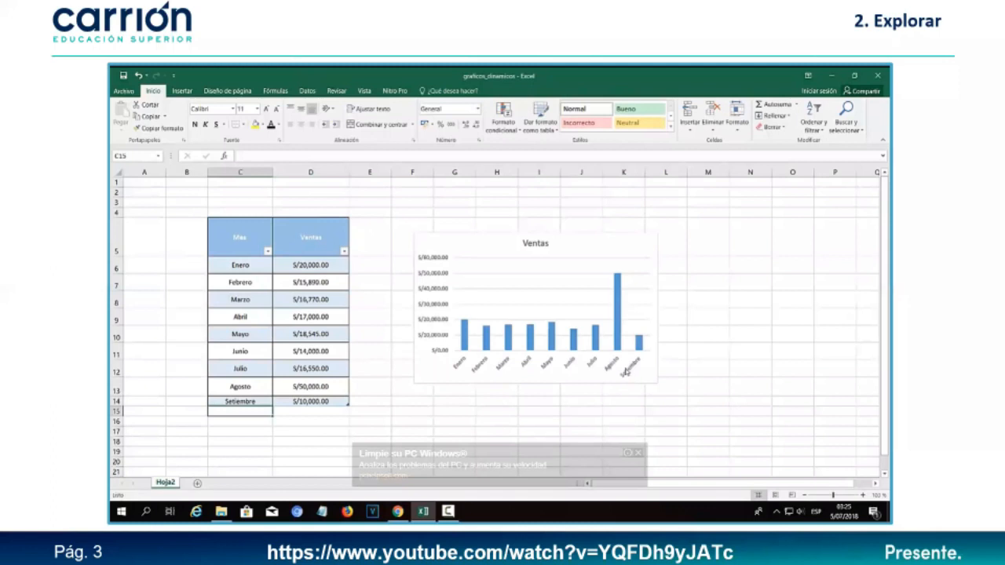
- Narrow the column chart by dragging its right edge to the left
left_click(636, 283)
left_click_drag(653, 306, 610, 309)
left_click(678, 305)
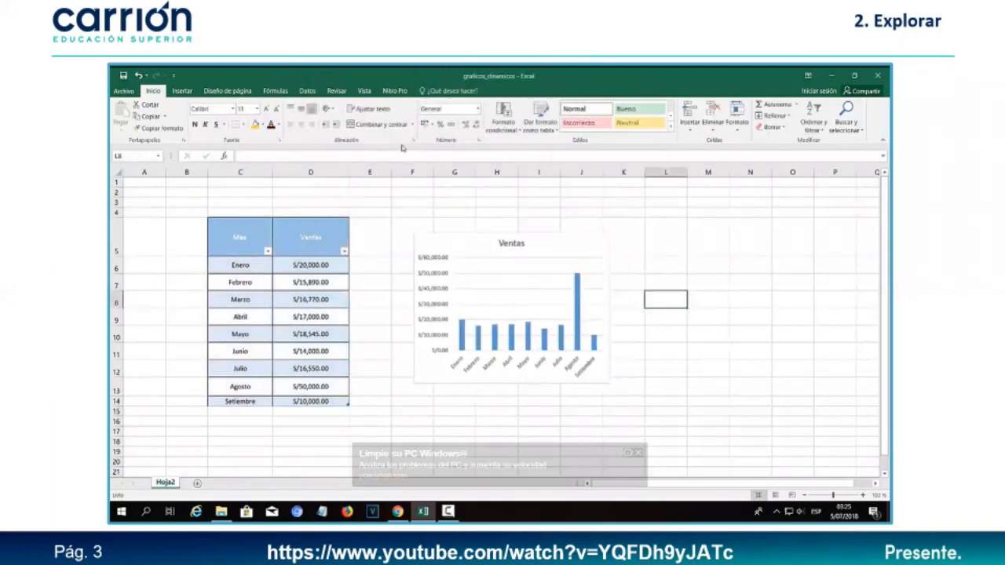
- Insert a blank 2D pie chart and position it beside the column chart
left_click(179, 90)
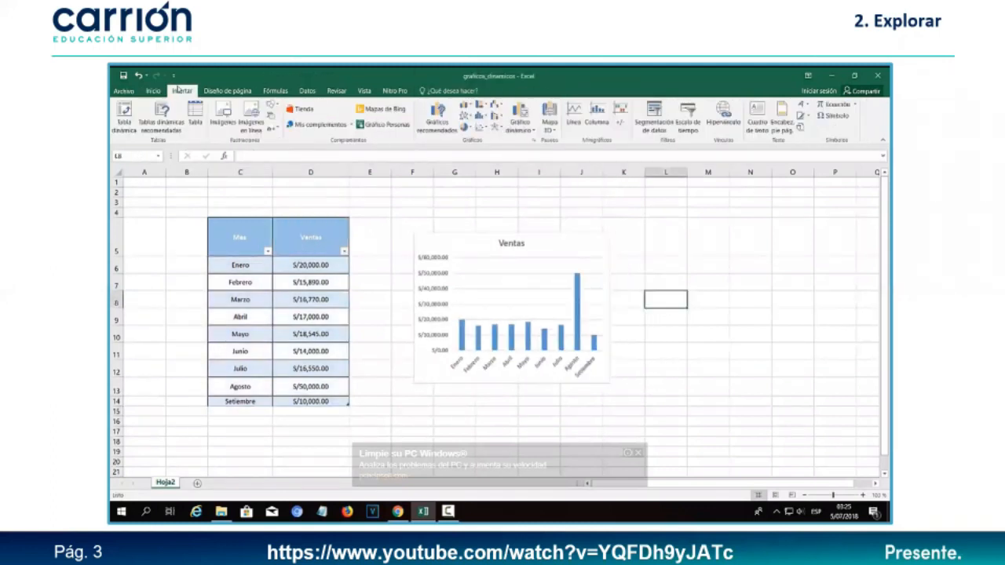
left_click(466, 127)
left_click(476, 160)
left_click_drag(506, 292, 743, 238)
left_click_drag(868, 279, 836, 281)
left_click_drag(756, 287, 749, 316)
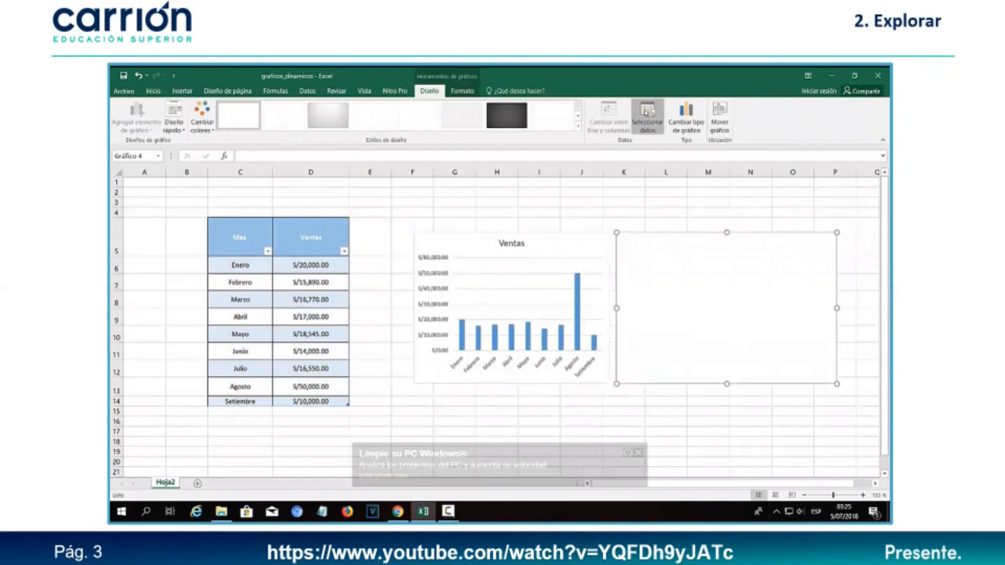
- Add a pie series named by header D5 (Ventas) with values D6:D14
left_click(646, 120)
left_click(428, 222)
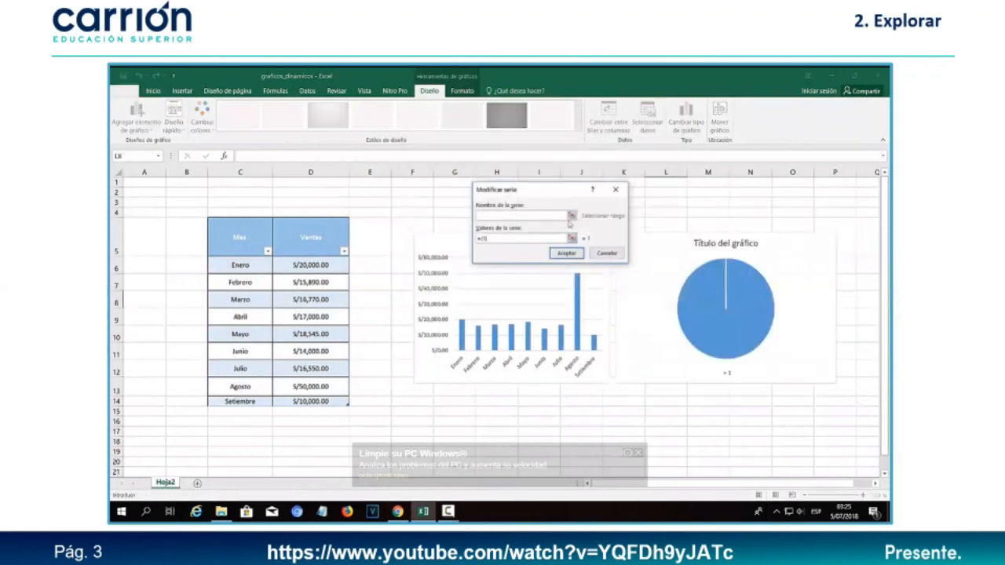
left_click(571, 219)
left_click(241, 238)
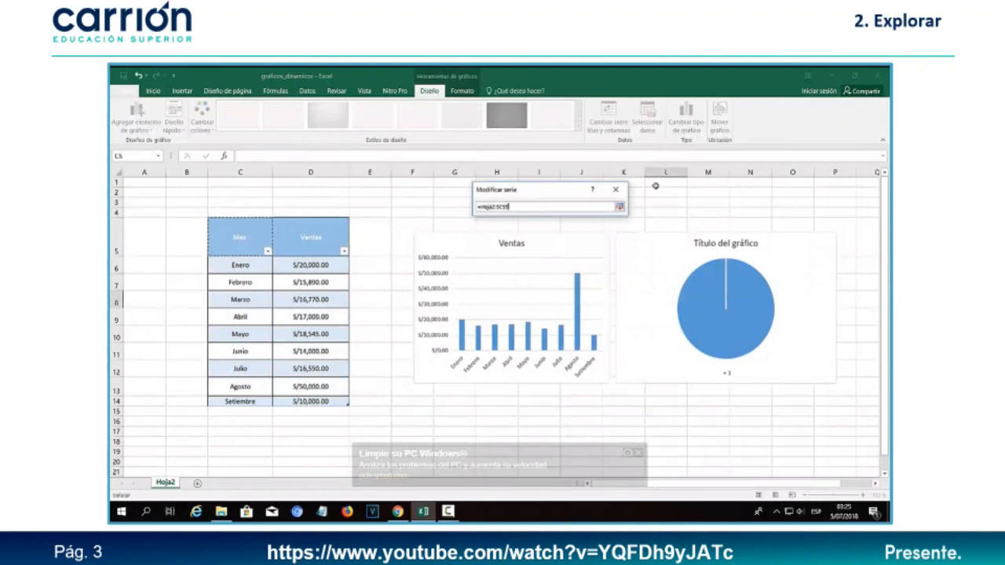
left_click(619, 207)
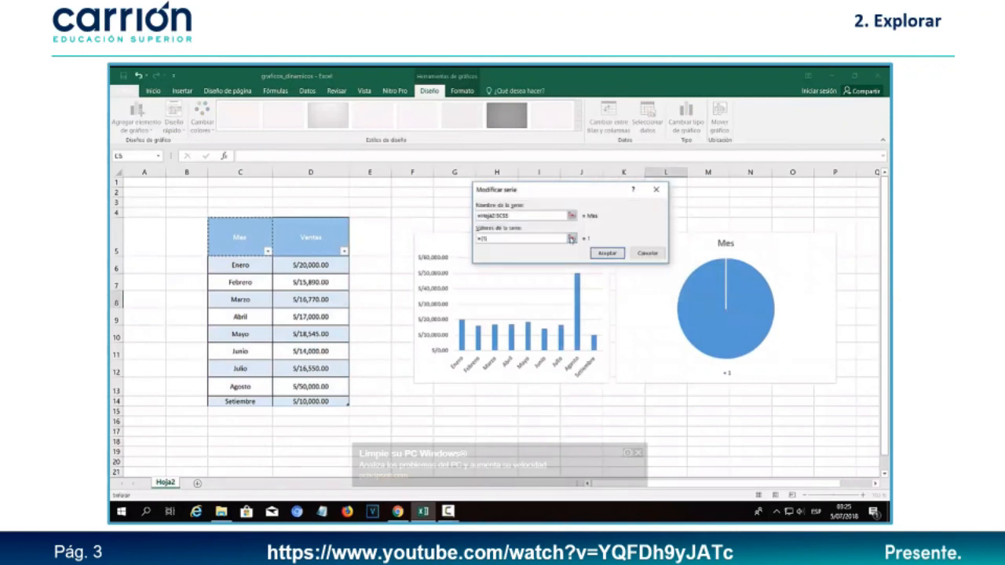
left_click(571, 238)
left_click_drag(310, 265, 345, 402)
left_click(660, 207)
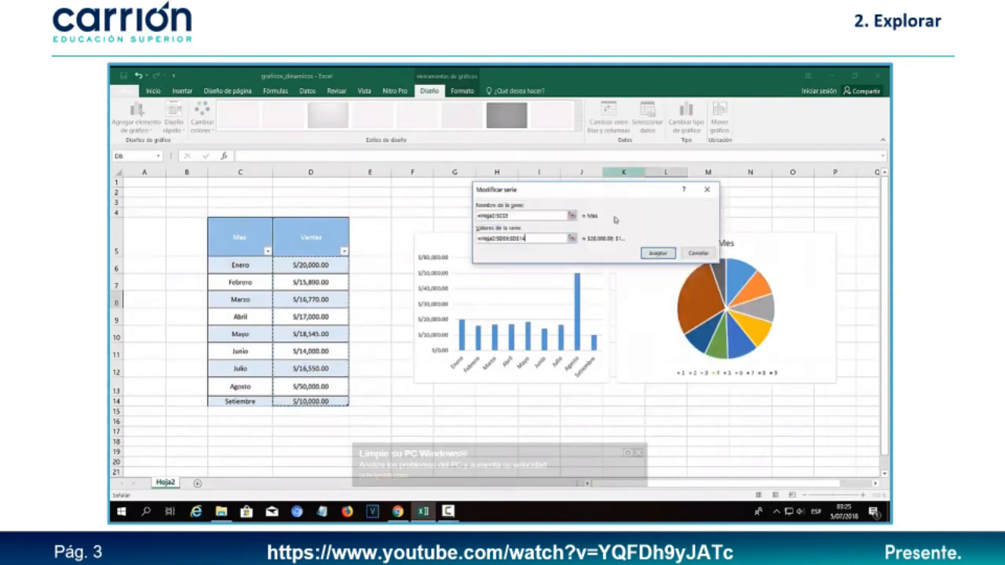
left_click(572, 215)
left_click(310, 236)
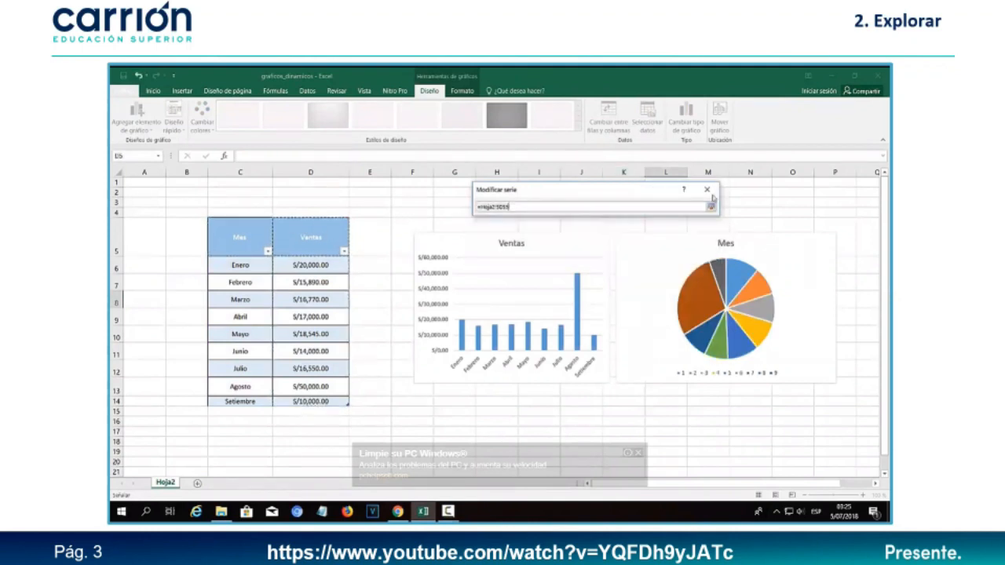
left_click(709, 208)
left_click(720, 252)
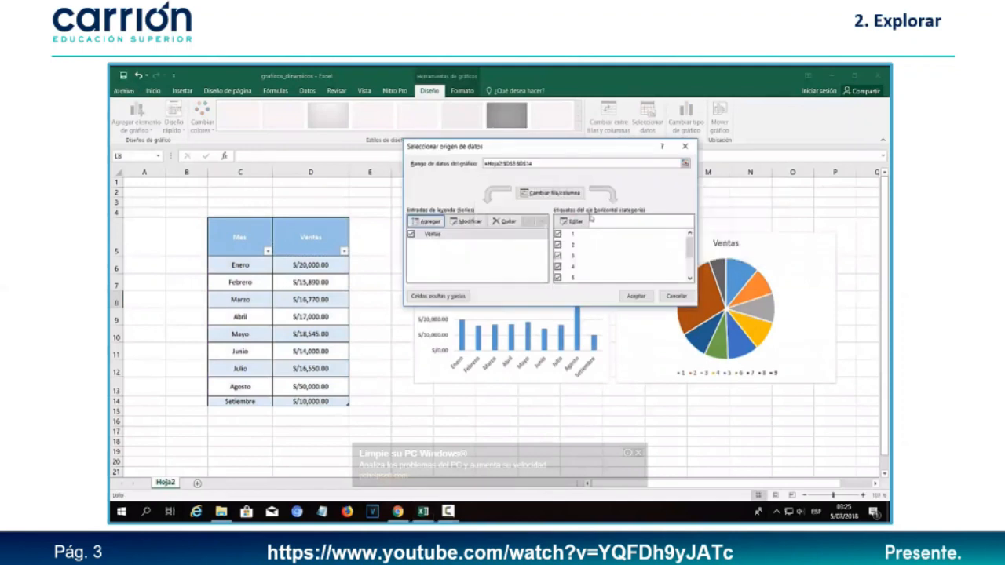
- Use month names C6:C14 as the pie's category labels and confirm the data source
left_click(590, 220)
left_click_drag(241, 265, 243, 402)
left_click(684, 240)
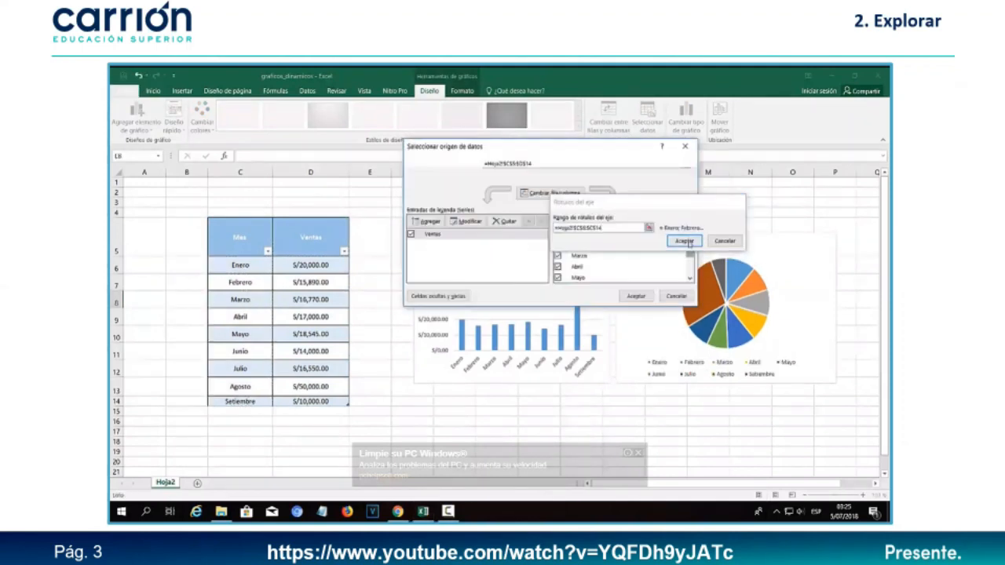
left_click(638, 297)
left_click_drag(116, 301, 111, 398)
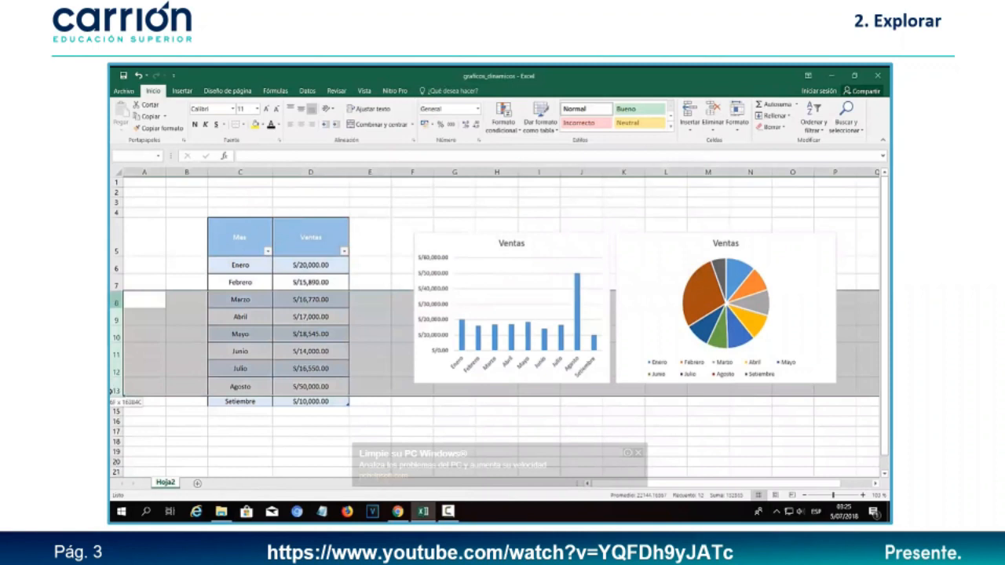
- Delete rows 8–14 (Marzo through Setiembre), leaving only Enero and Febrero
left_click(244, 365)
left_click_drag(116, 302, 116, 404)
right_click(116, 404)
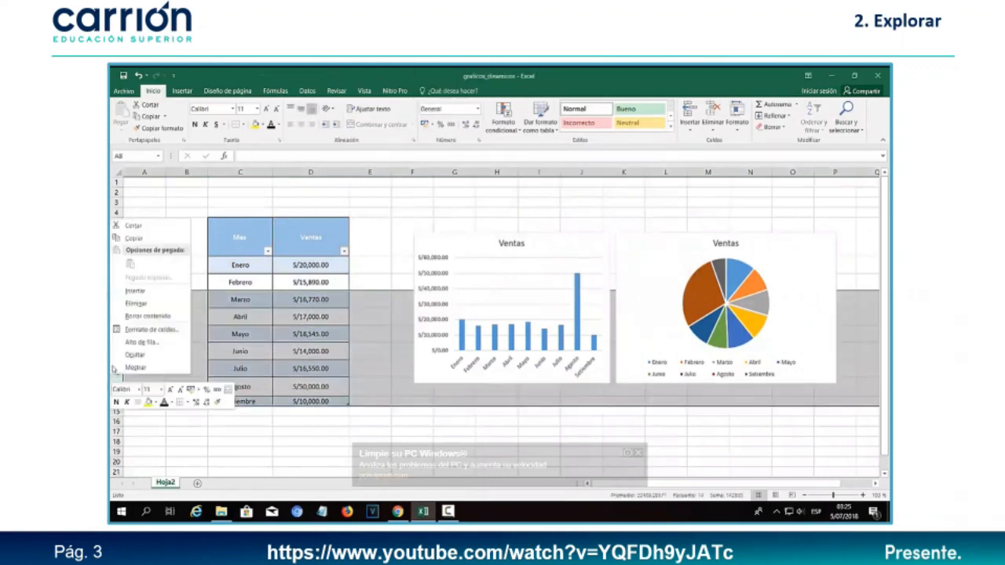
left_click(137, 308)
left_click(419, 424)
left_click_drag(247, 259, 305, 278)
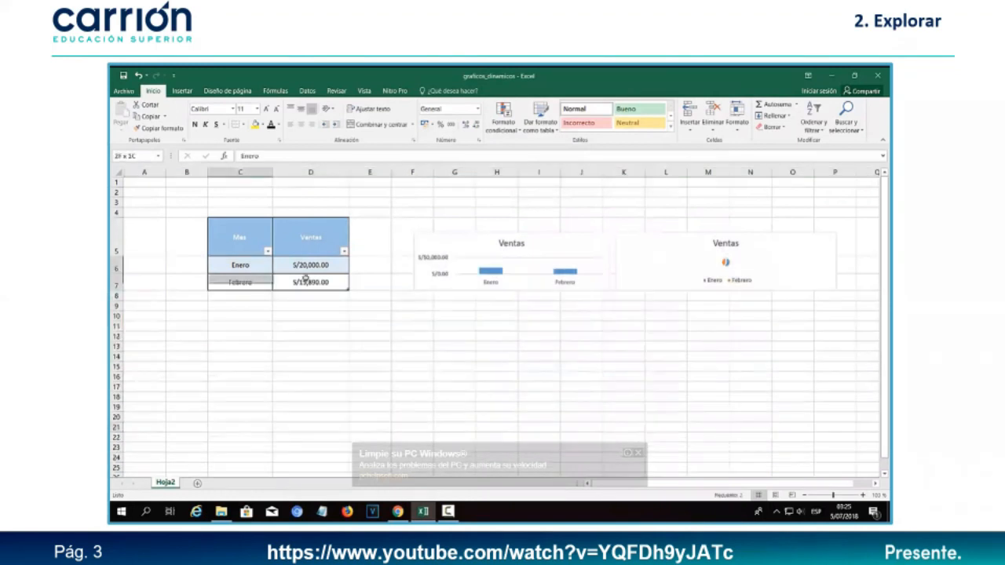
left_click(400, 337)
- Stretch the pie chart and the column chart downward to enlarge them
left_click(772, 267)
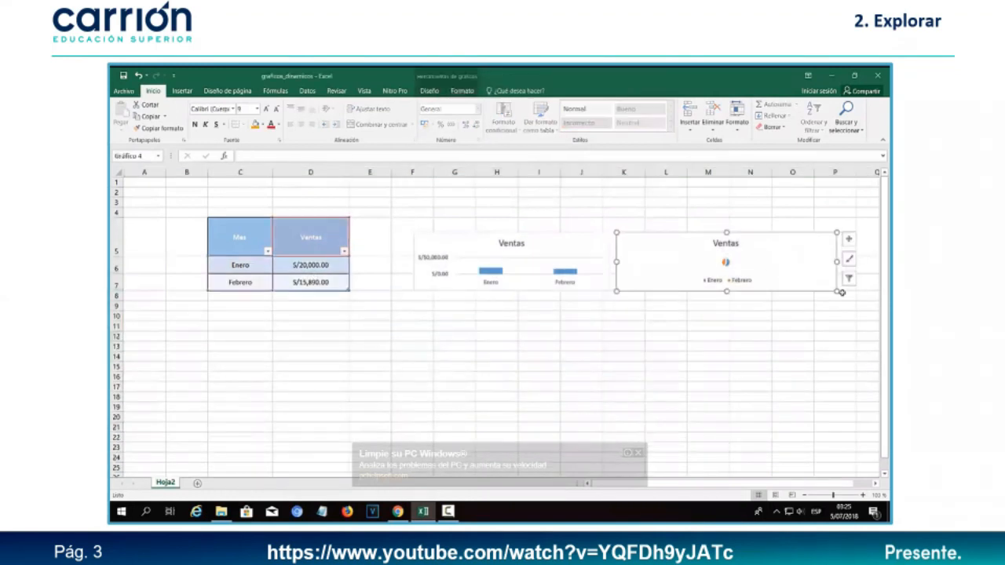
left_click_drag(836, 293, 850, 436)
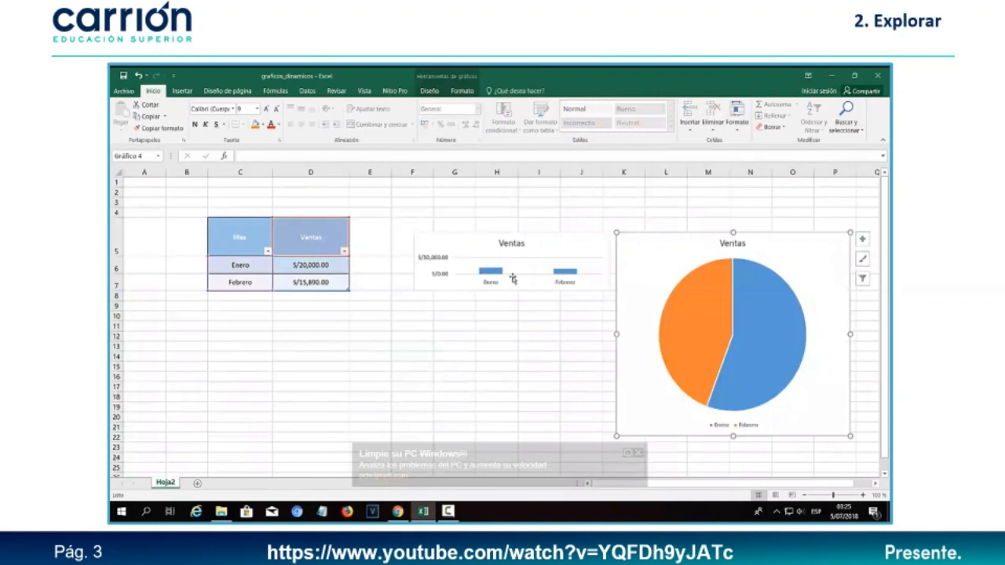
left_click(531, 247)
left_click_drag(611, 291, 612, 436)
left_click(328, 385)
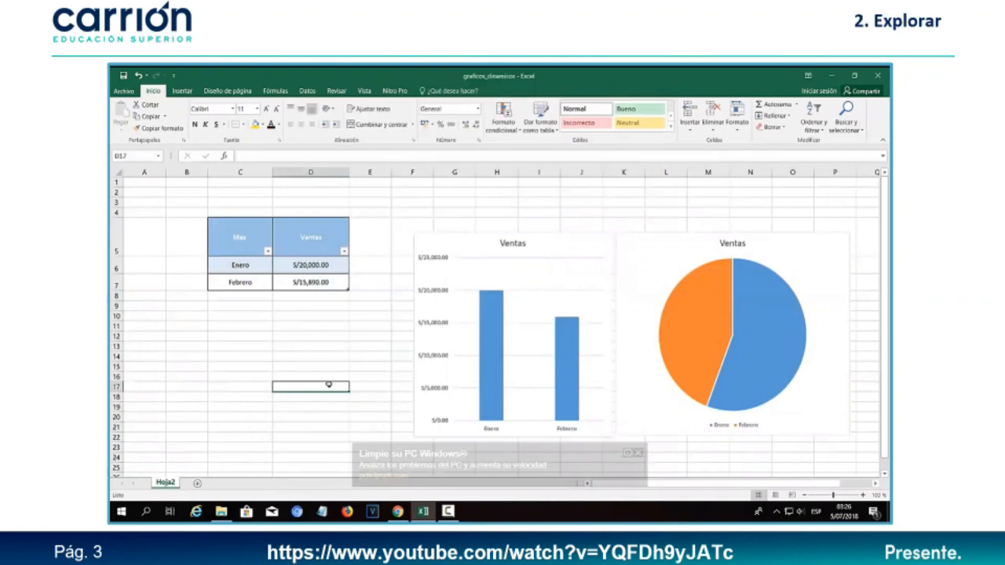
- Add a Marzo row below Febrero with sales of 50000
left_click(233, 297)
type("Marzo")
key("Tab")
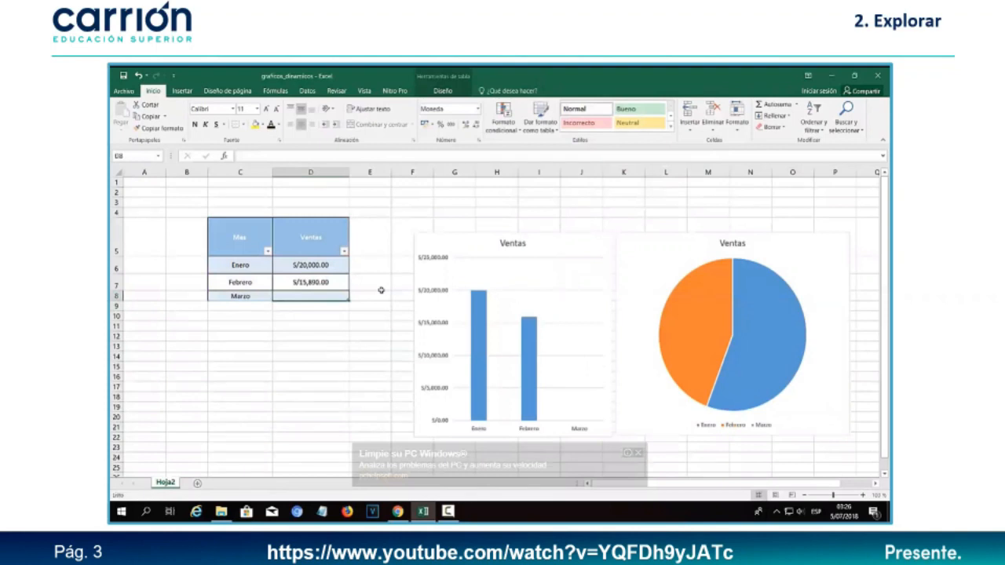
type("50000")
key("Return")
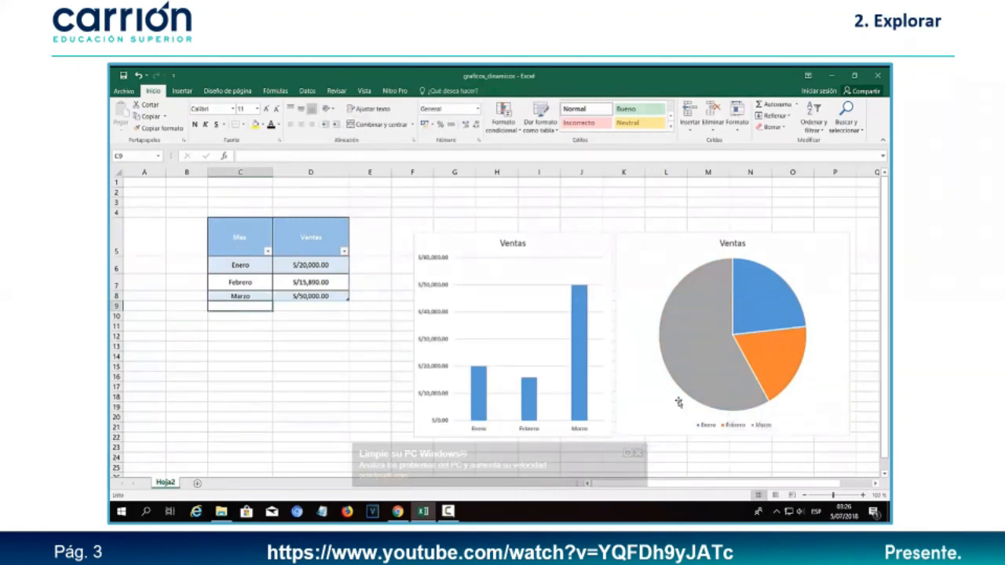
- Select the whole Mes/Ventas table C5:D8 and show the Insertar options
left_click(340, 377)
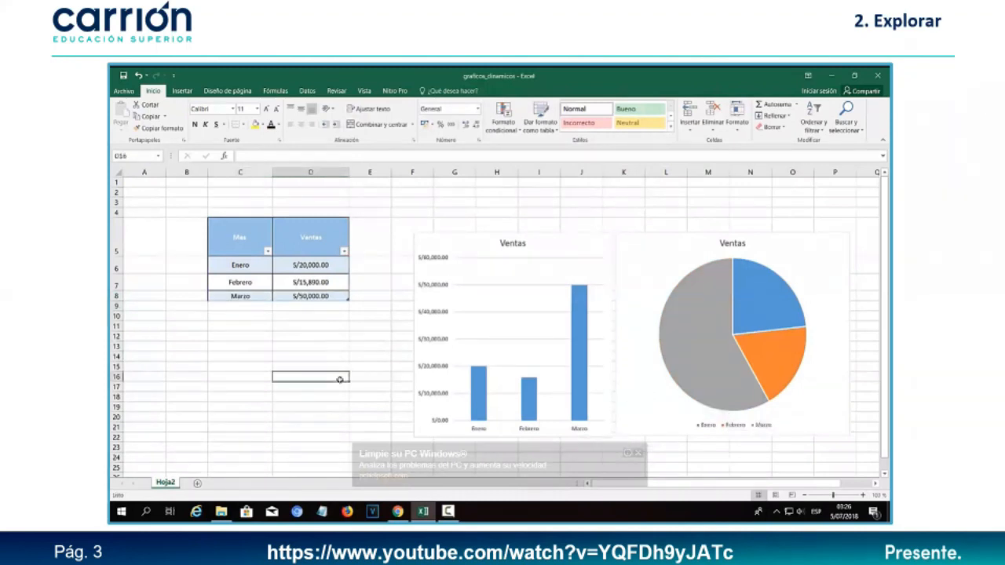
left_click_drag(241, 235, 314, 296)
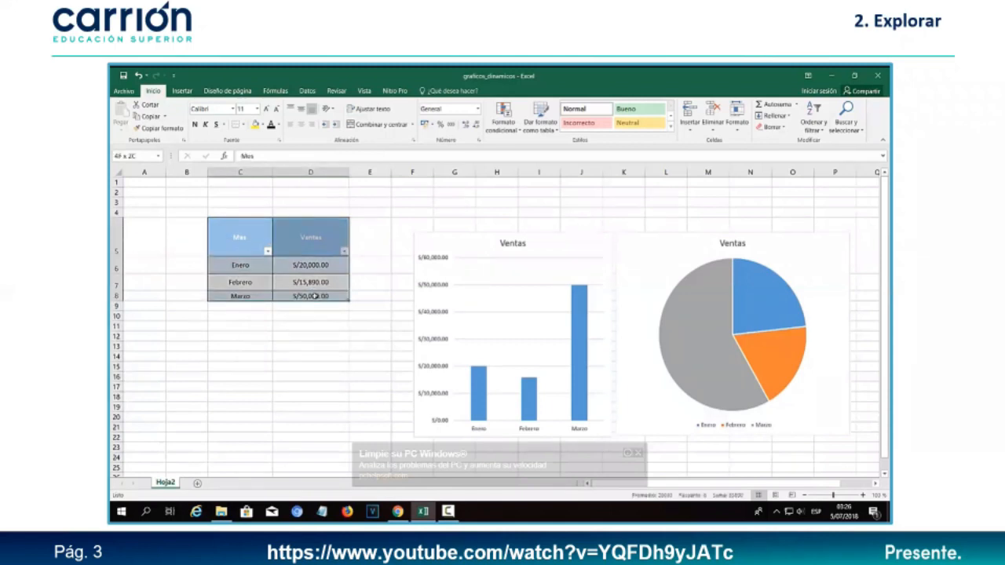
left_click(182, 91)
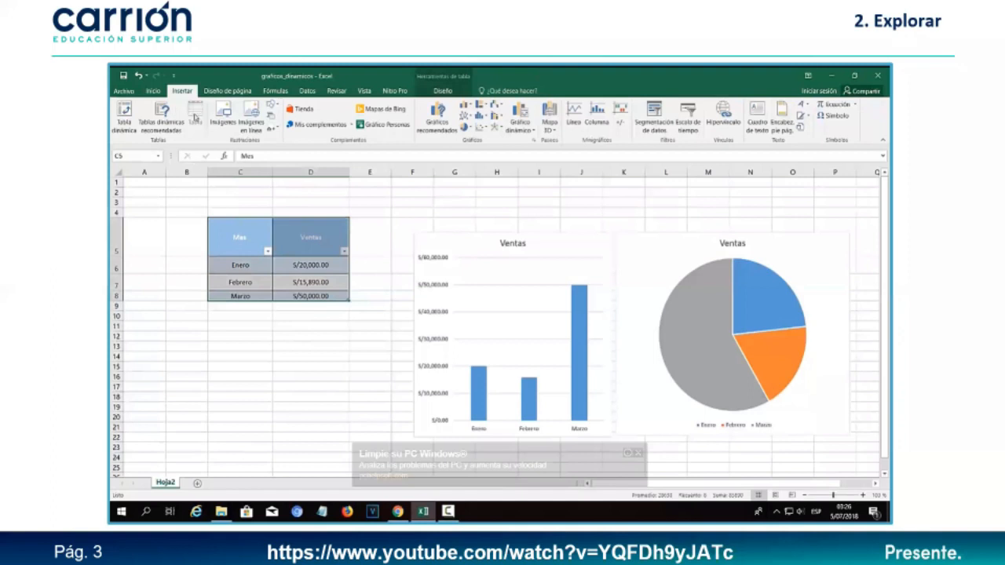
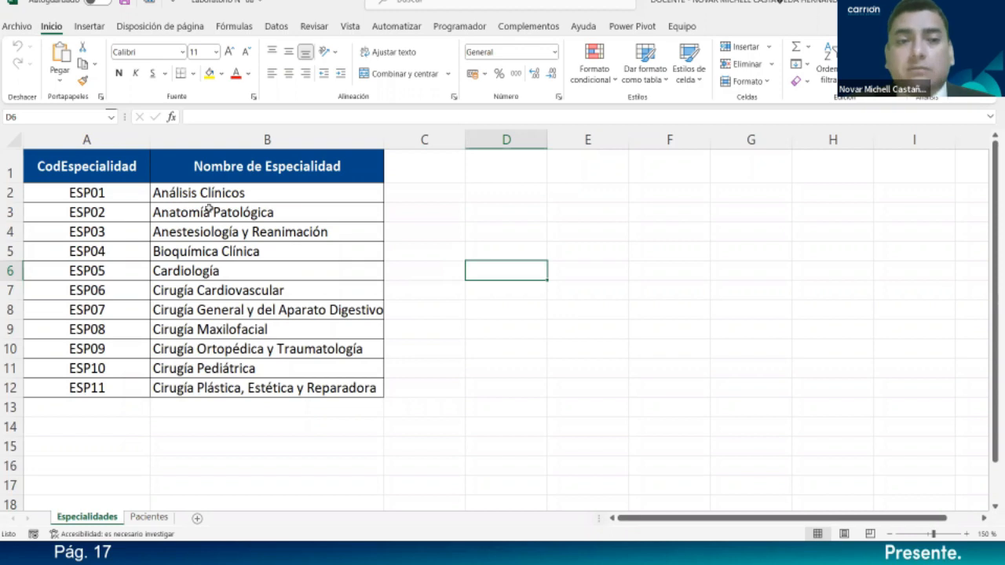
- Review the specialty names in B2:B12, from Análisis Clínicos down to Cirugía Pediátrica and beyond
left_click_drag(179, 195, 201, 384)
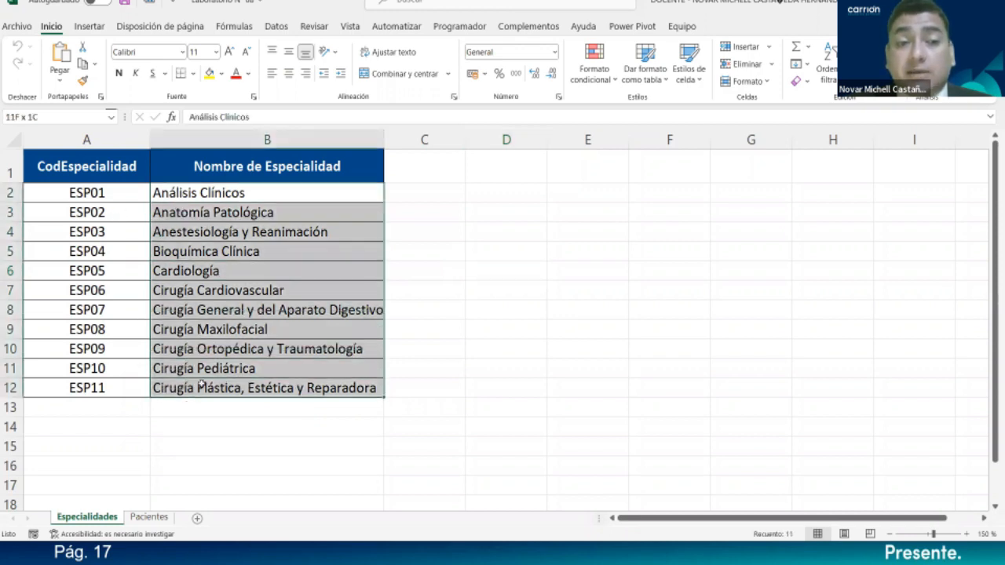
left_click(245, 195)
left_click(301, 211)
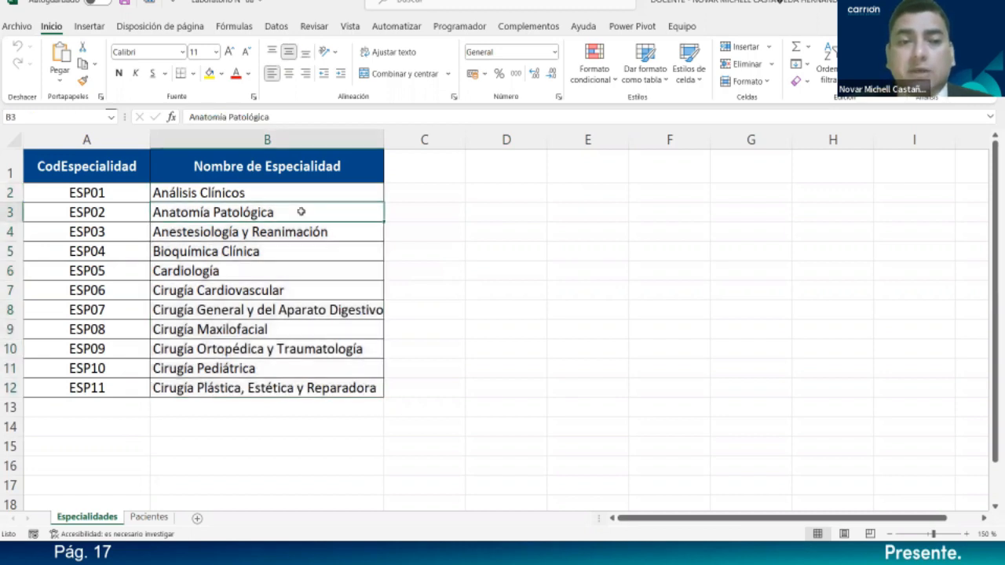
left_click(351, 234)
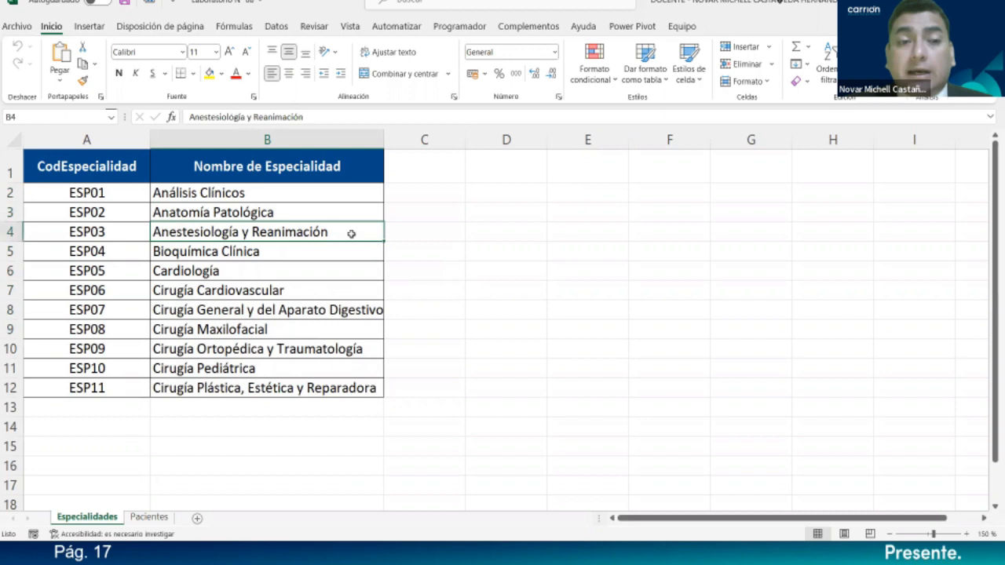
left_click(335, 253)
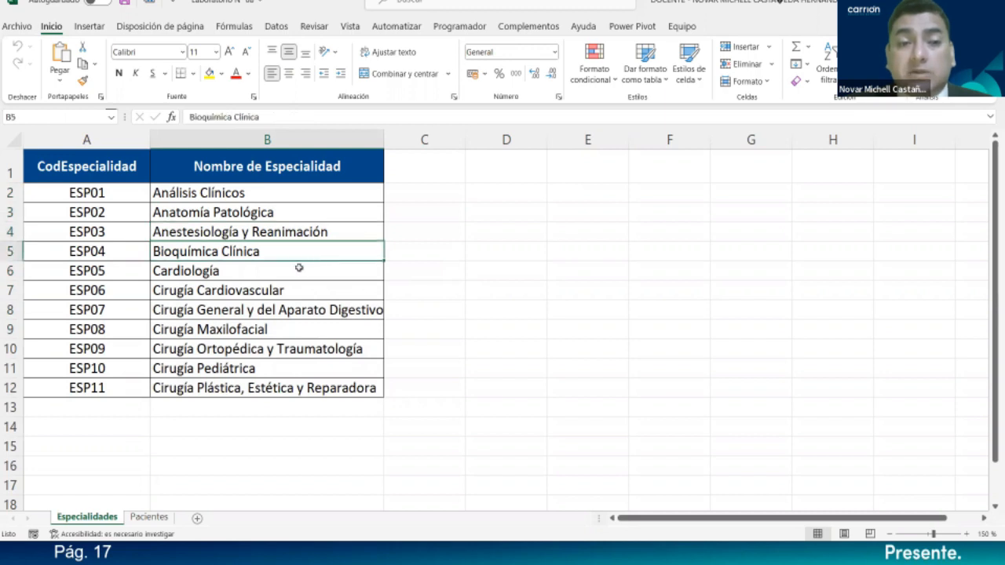
left_click(301, 272)
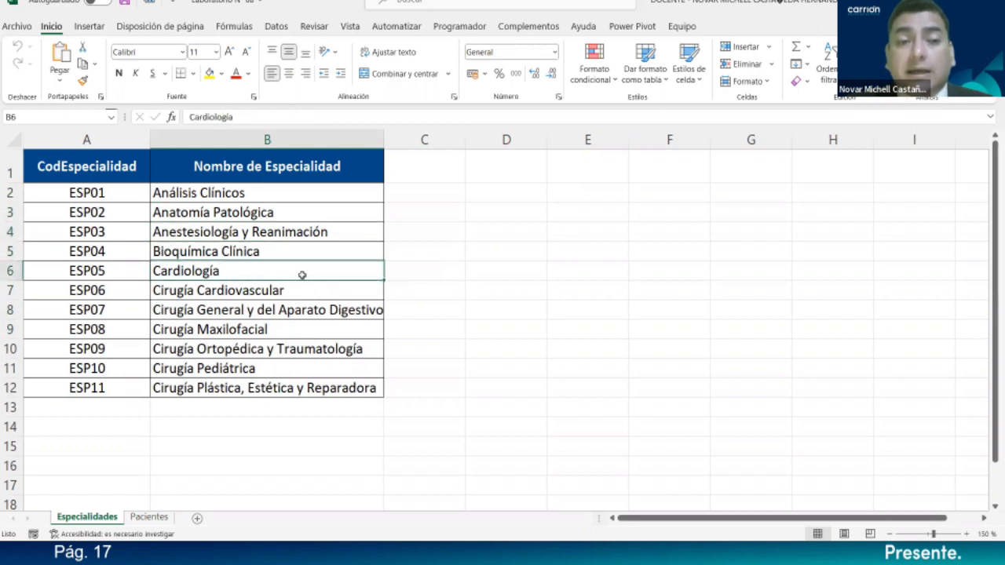
left_click(311, 292)
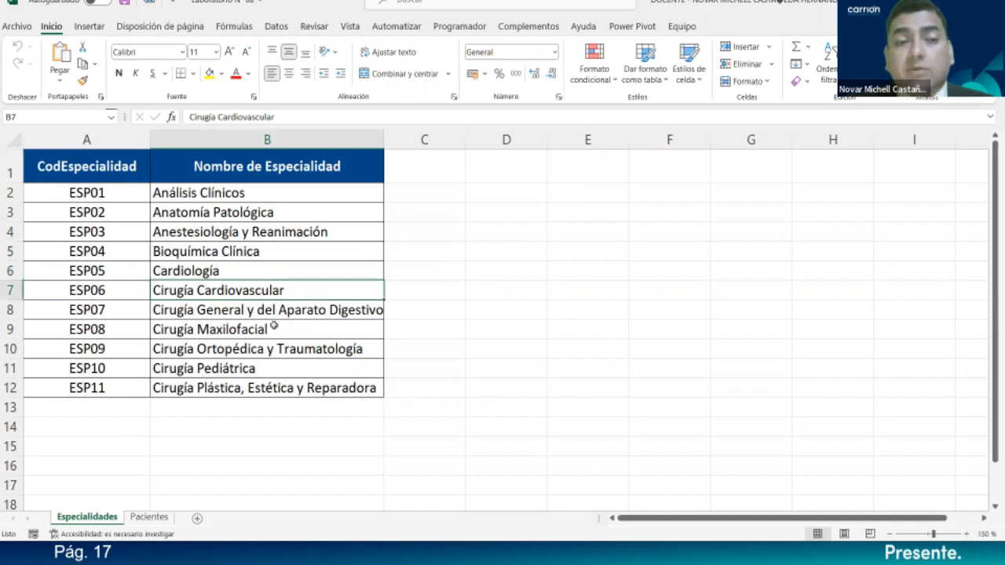
left_click(337, 333)
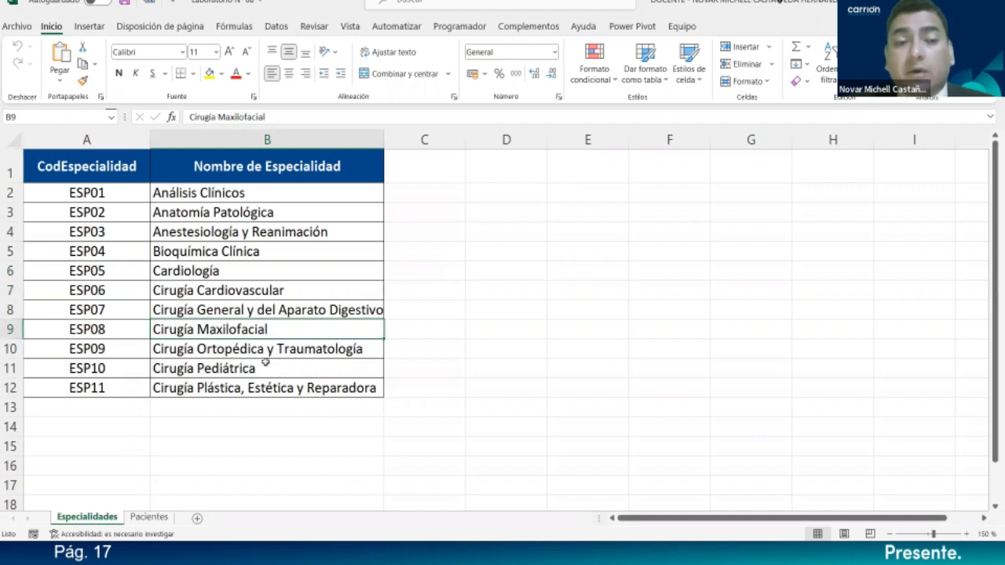
left_click(309, 371)
left_click(311, 387)
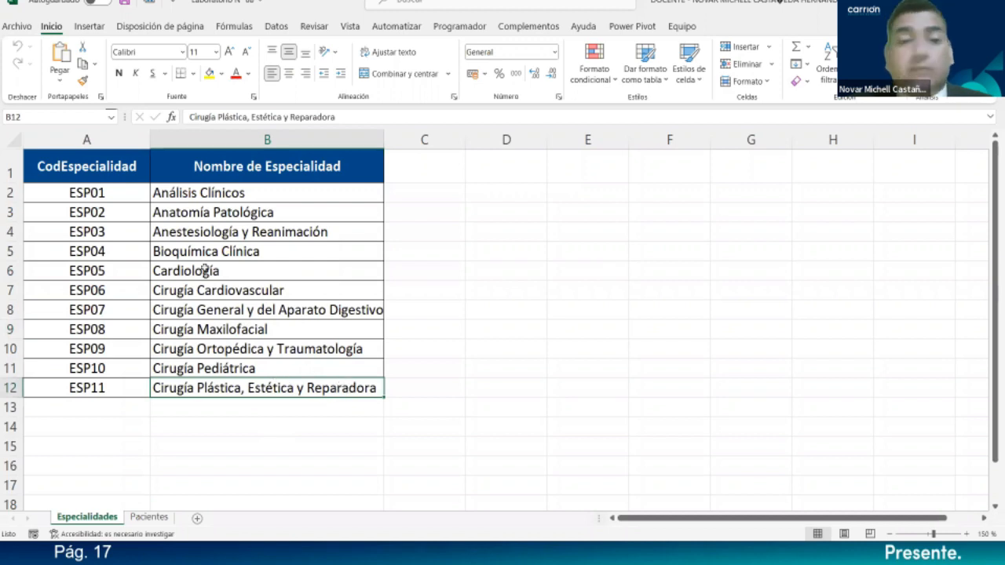
- Reselect the specialty names and pick the Lista_Especialidad range from the Name Box
left_click_drag(242, 196, 250, 387)
left_click(471, 266)
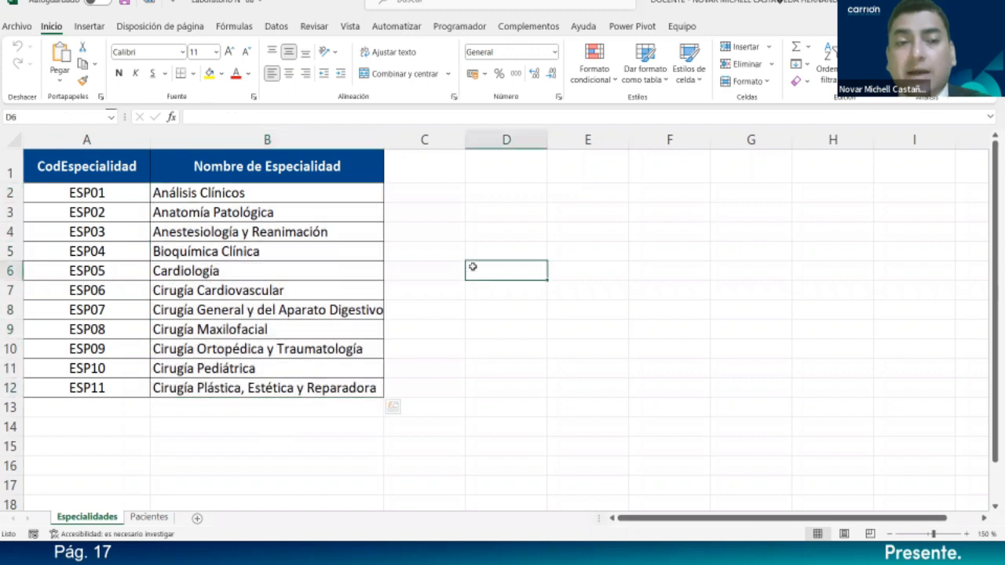
left_click_drag(271, 196, 274, 387)
left_click(505, 309)
left_click(111, 116)
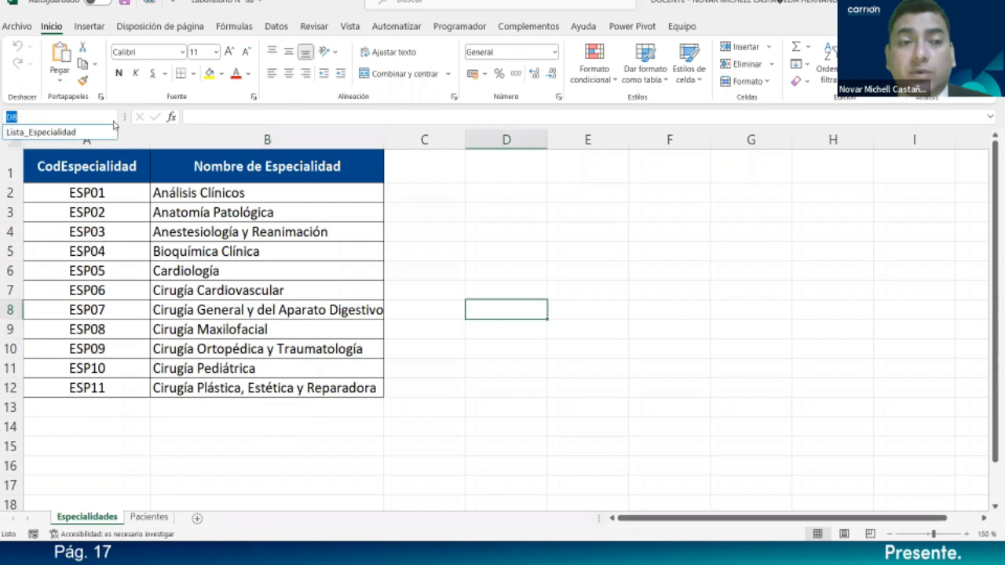
left_click(39, 132)
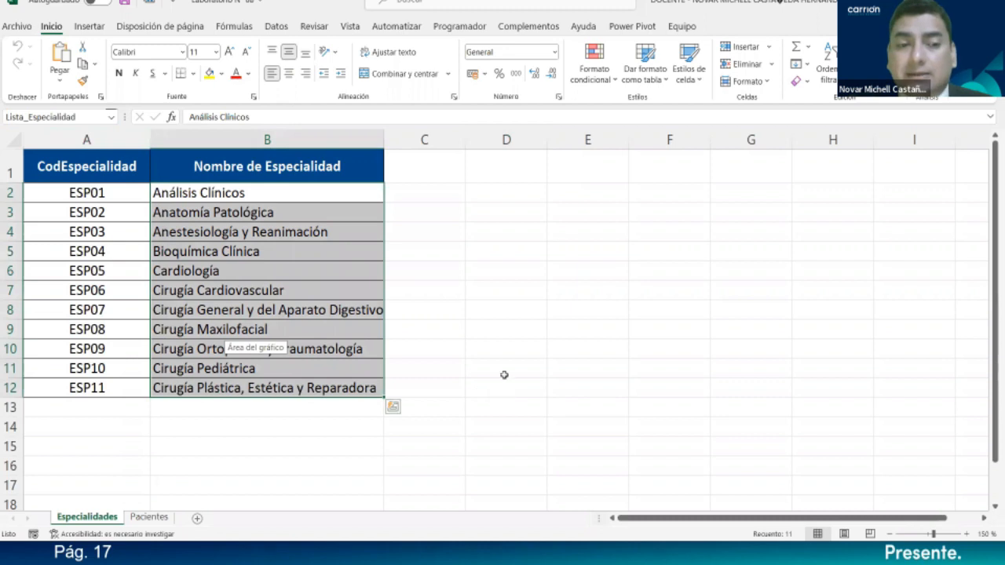
left_click(501, 350)
- Extend the codes from ESP11 to ESP15 and give the empty name cells B13:B16 all borders
left_click(131, 386)
left_click_drag(147, 397, 141, 468)
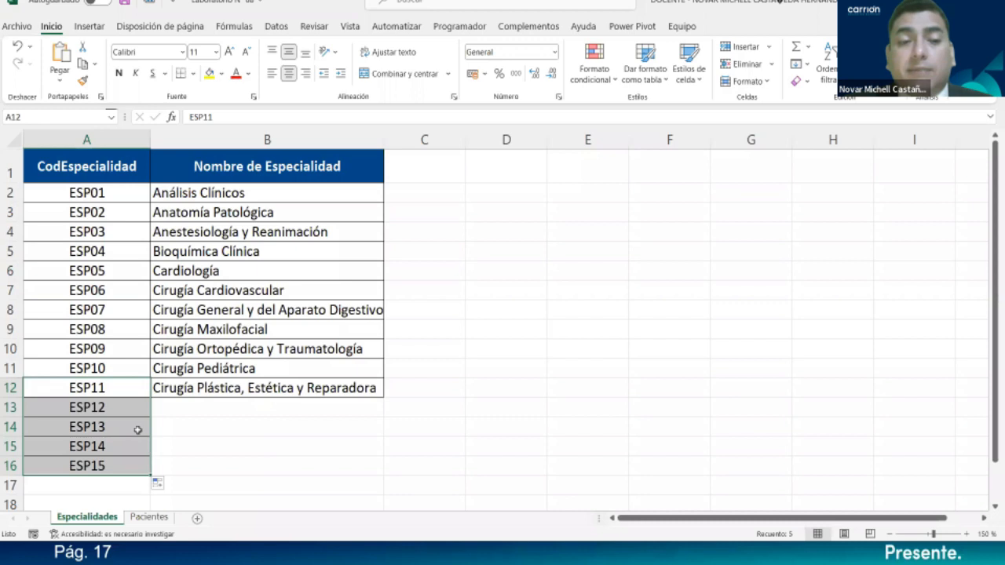
left_click(190, 410)
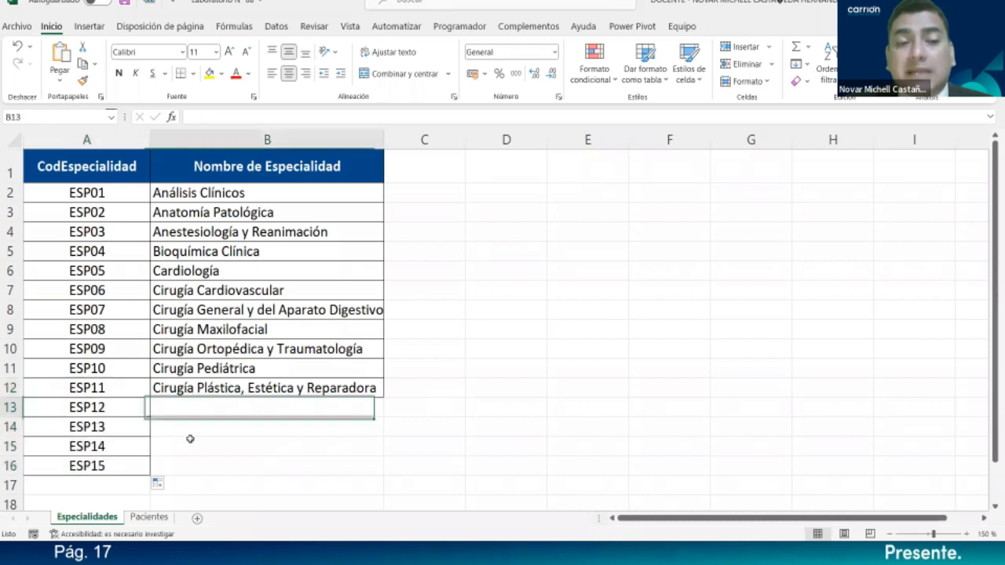
left_click_drag(190, 438, 188, 464)
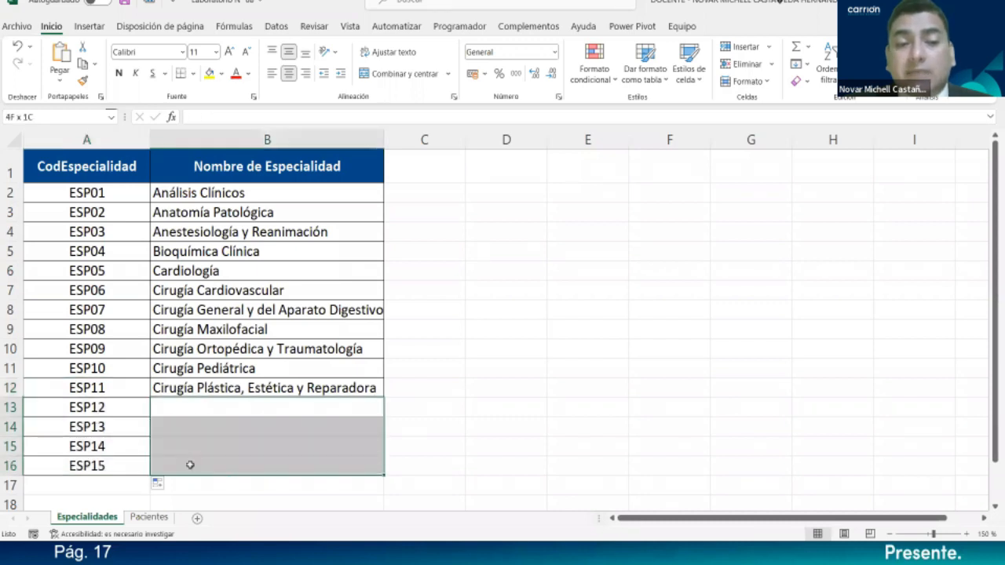
left_click(195, 74)
left_click(200, 210)
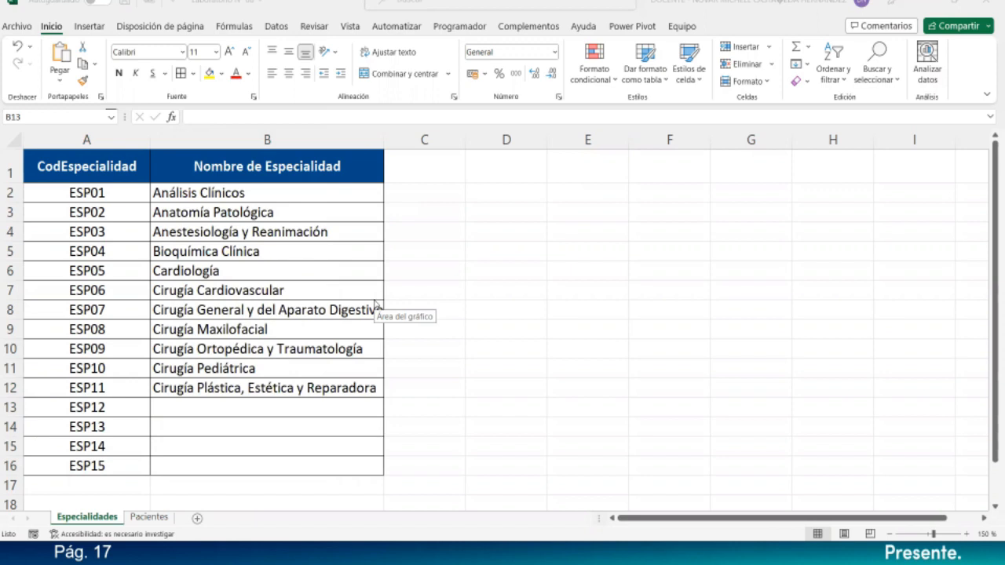
left_click(296, 410)
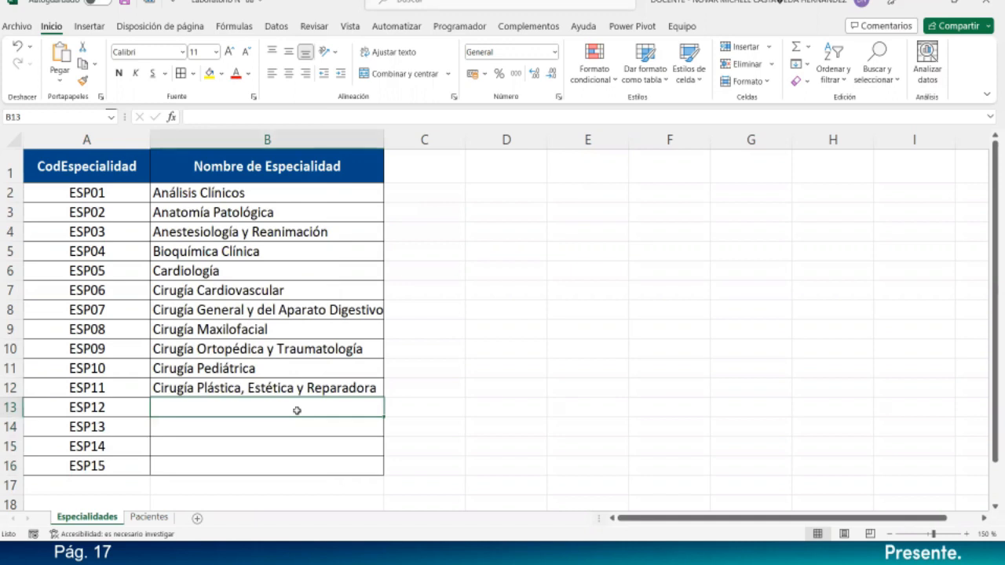
- Enter Psicología as ESP12's specialty name and start typing Gastro for ESP13
double_click(297, 410)
type("Psi")
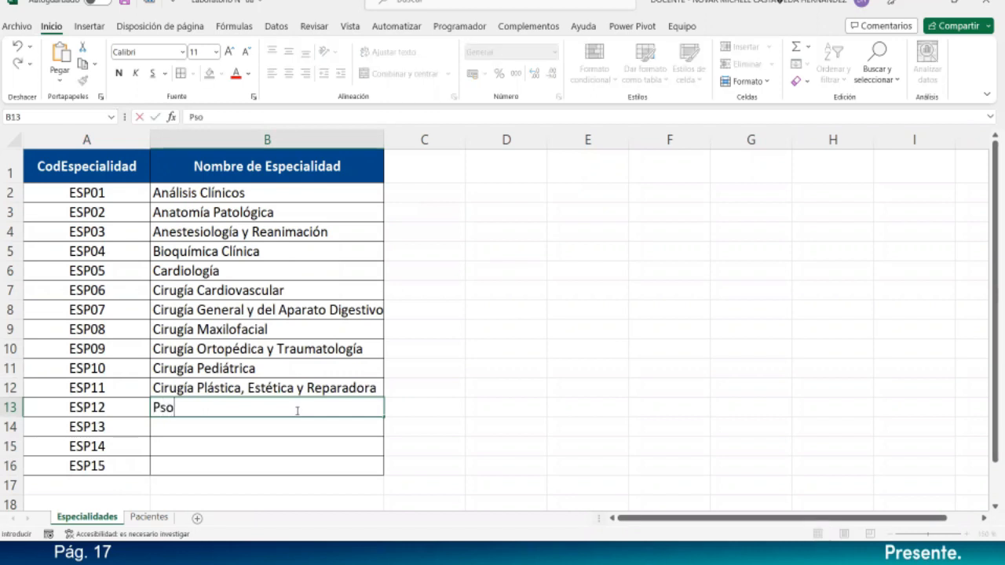
type("cología")
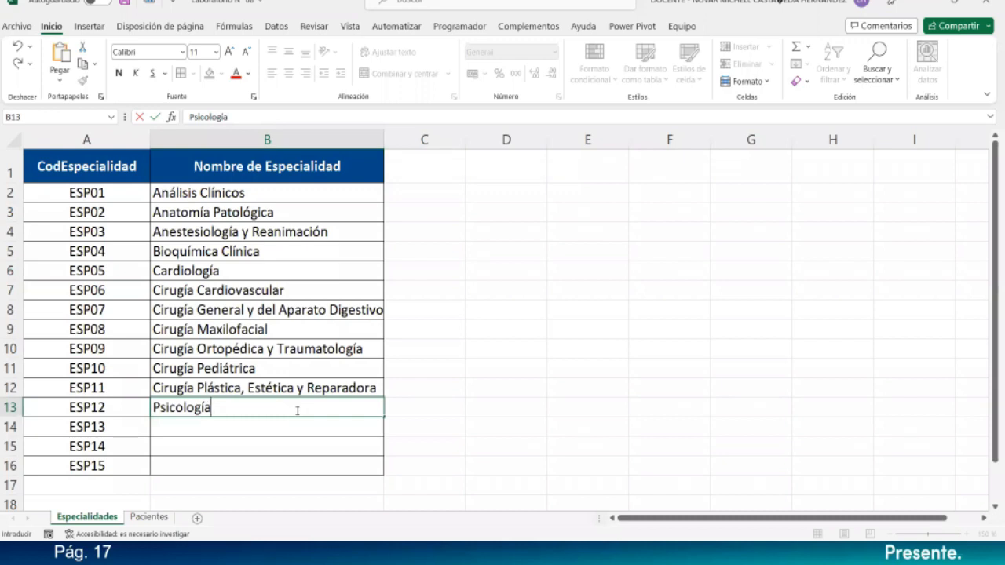
key("Return")
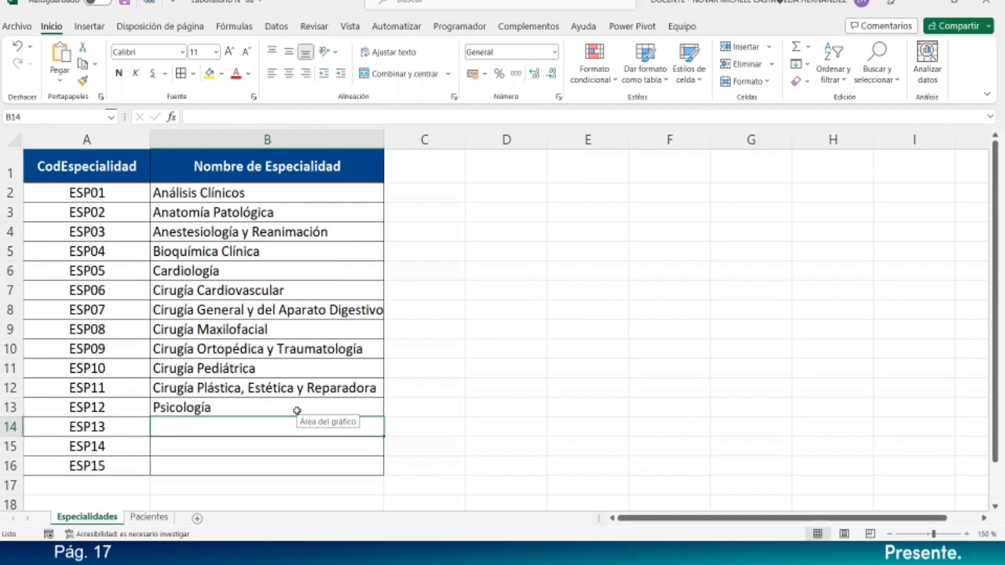
type("Gas")
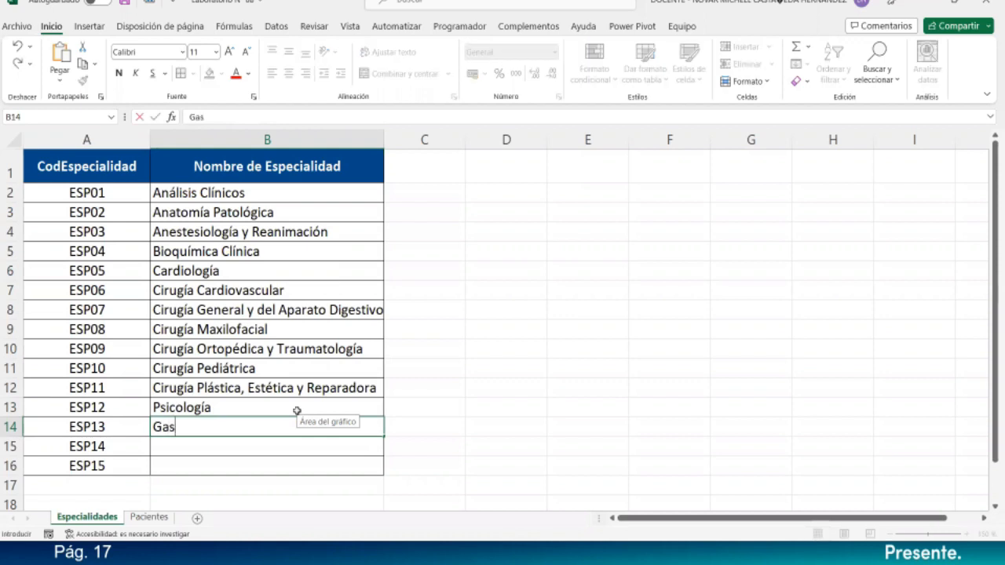
type("tro")
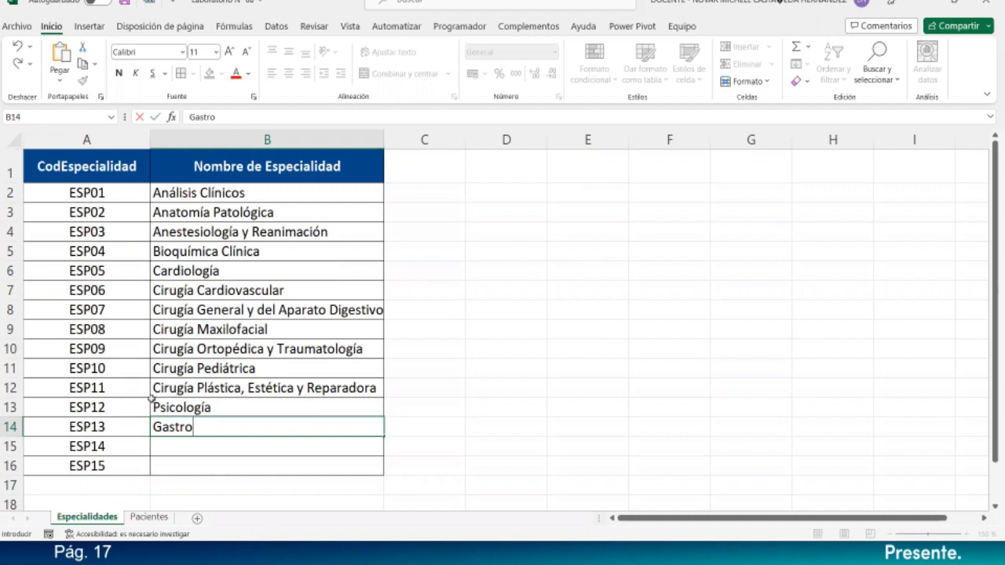
- Move Psicología from ESP12's name cell to ESP15's, leaving ESP12 empty
left_click(221, 409)
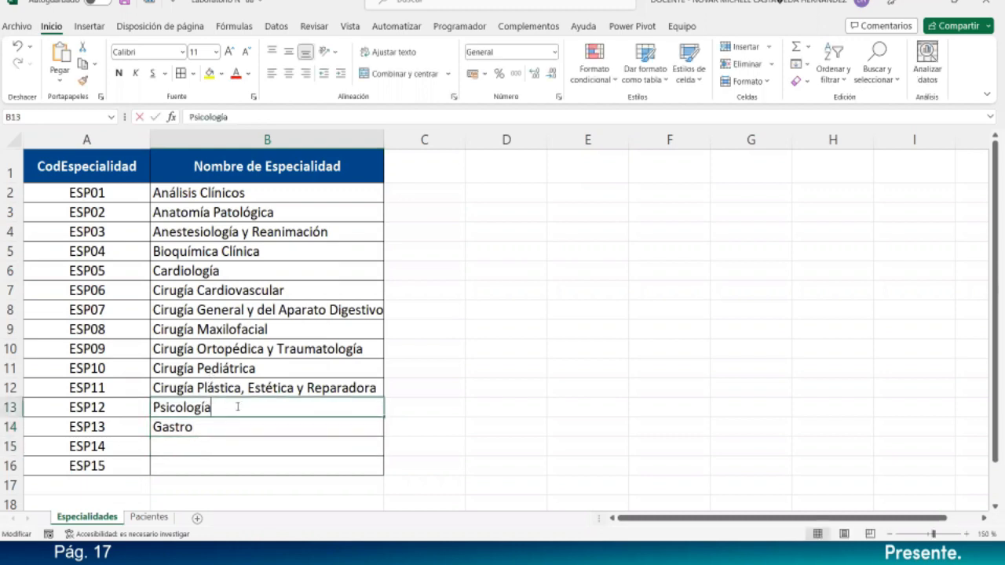
double_click(228, 407)
key("ctrl+c")
key("BackSpace")
double_click(175, 470)
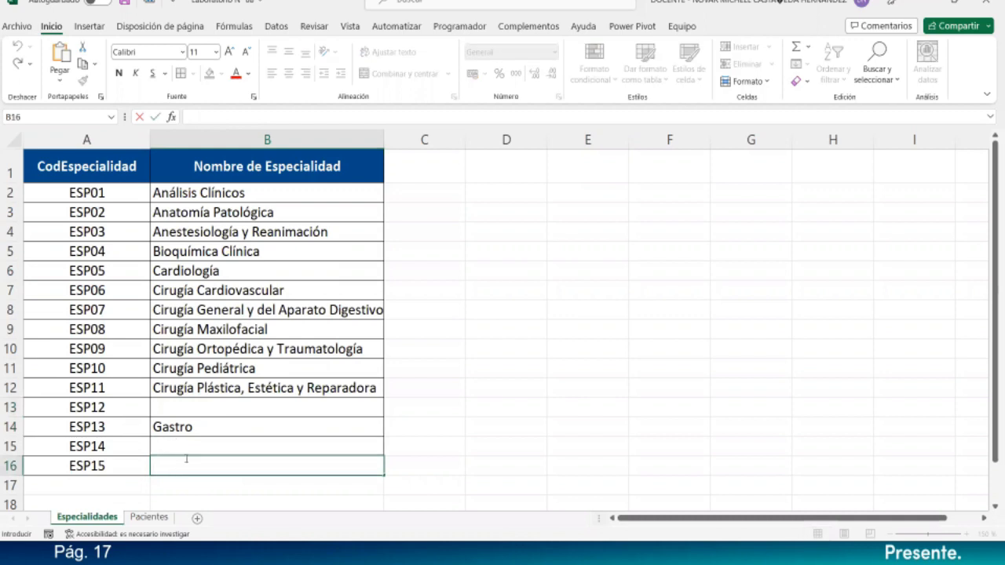
key("ctrl+v")
left_click(189, 444)
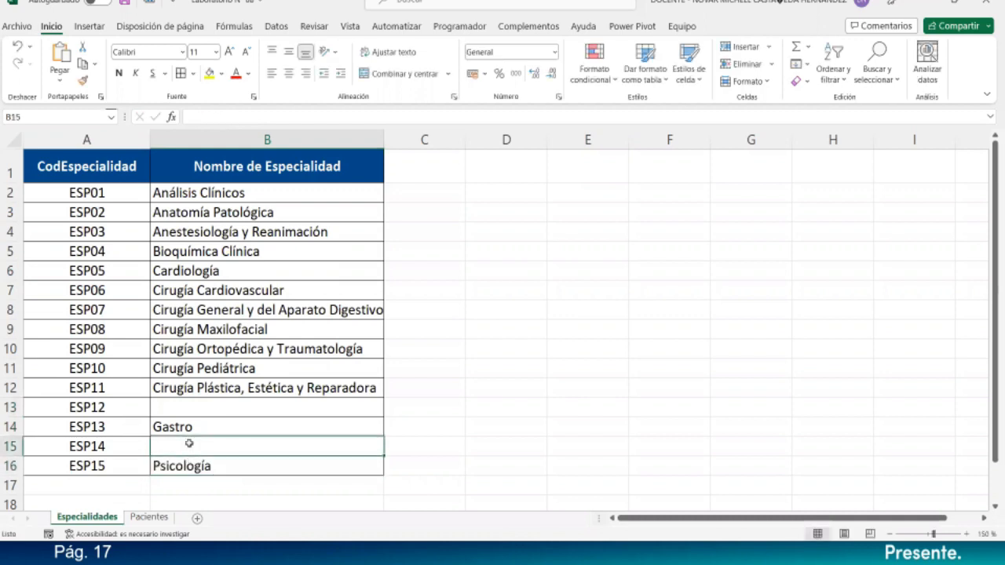
left_click(191, 427)
left_click(193, 407)
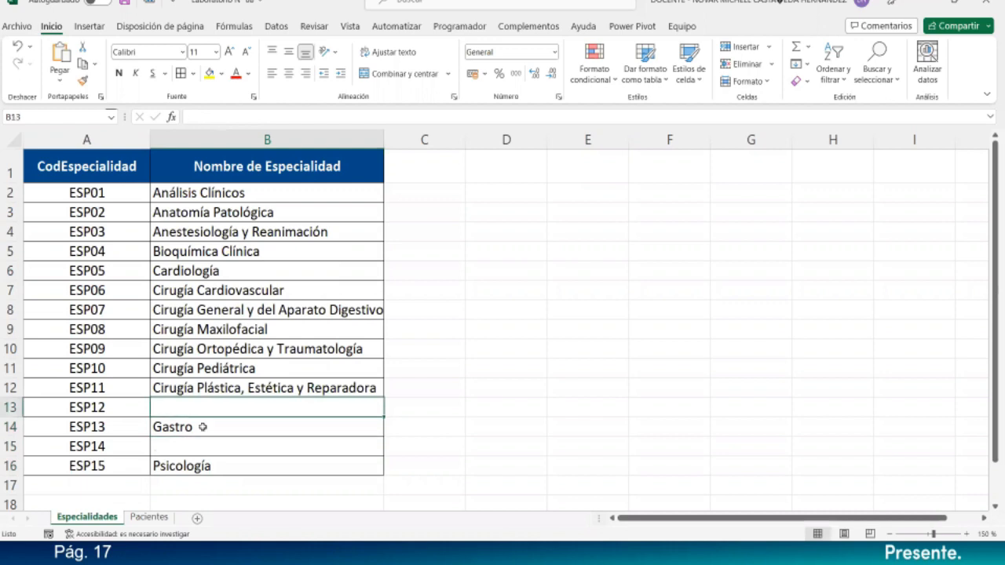
- Name ESP14 Infectología and replace Gastro with Geriatría for ESP13
left_click(204, 445)
type("In")
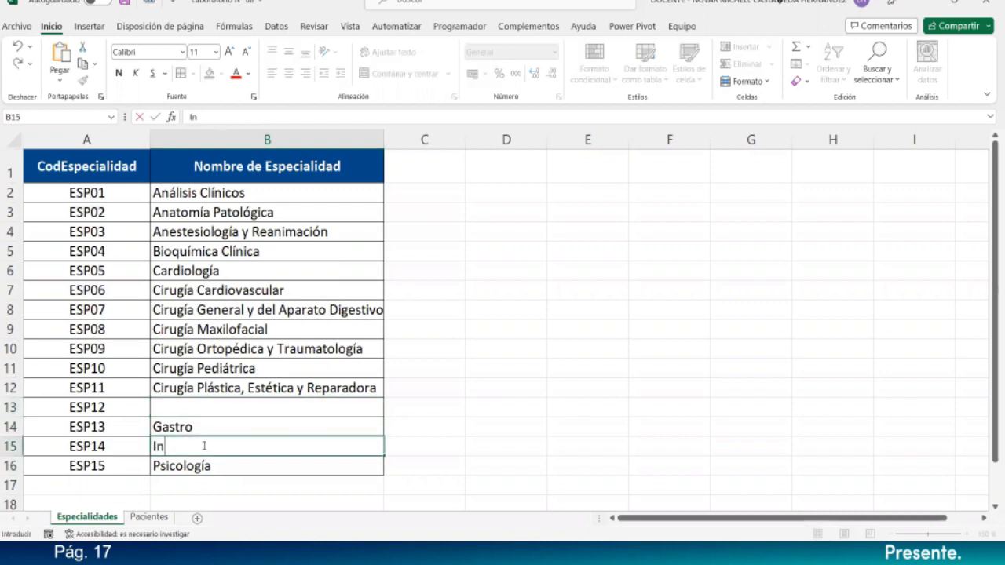
type("fectol")
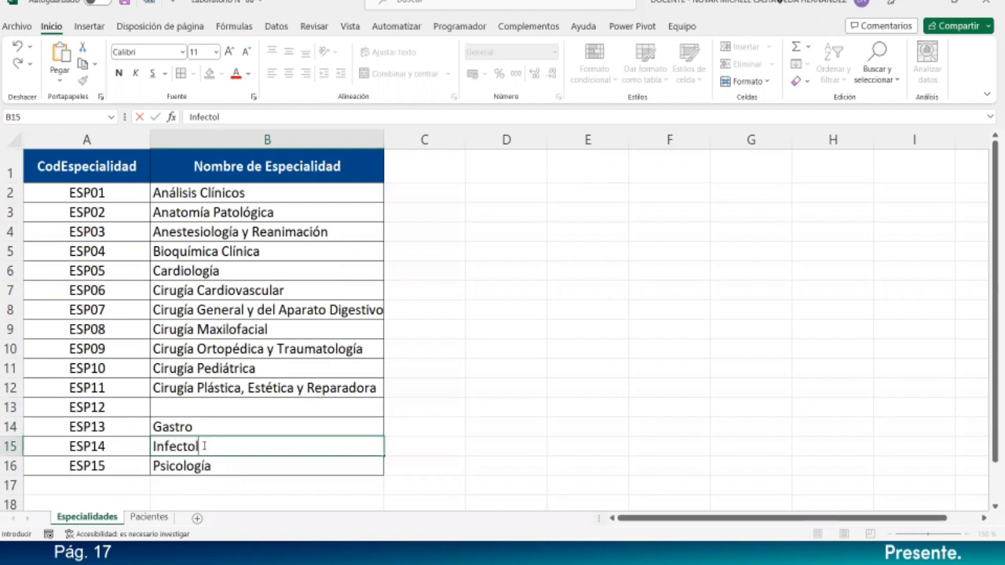
type("ogía")
key("Up")
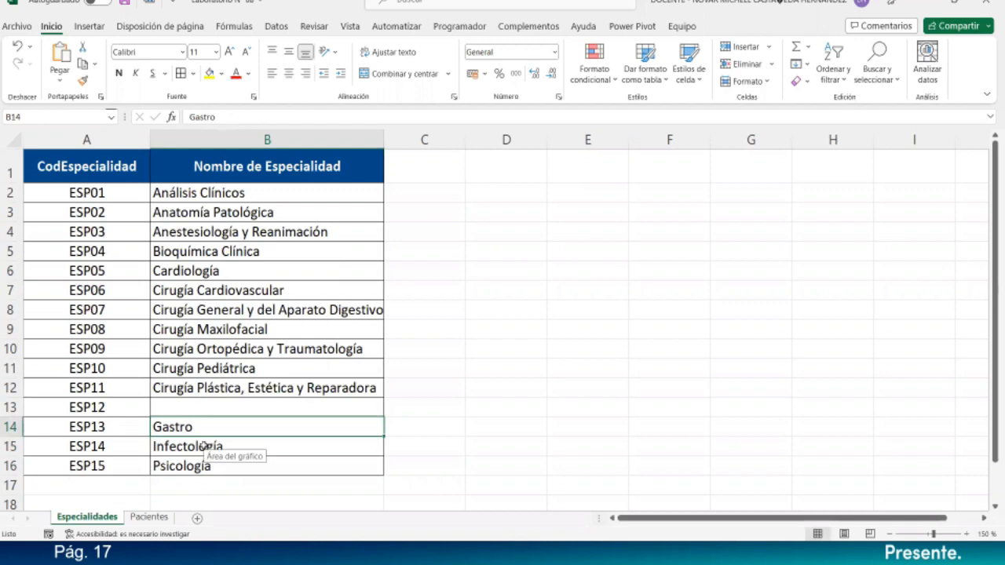
key("Up")
key("Down")
type("Geriatría")
key("Return")
key("Up")
key("Up")
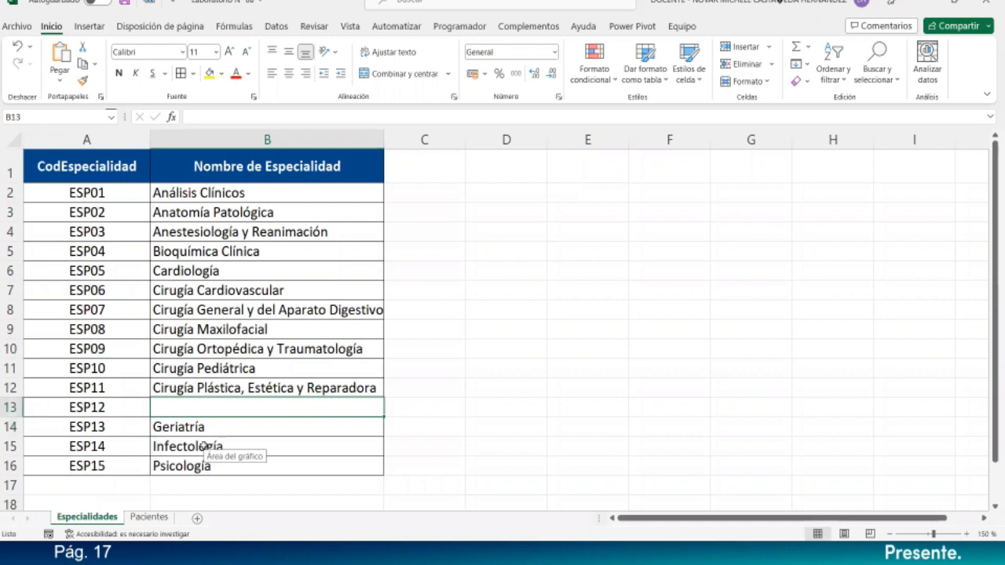
- Type 'Dermatología Médico-Quirúrgica y Venereología' as ESP12's name, fixing typos along the way
type("Dermat")
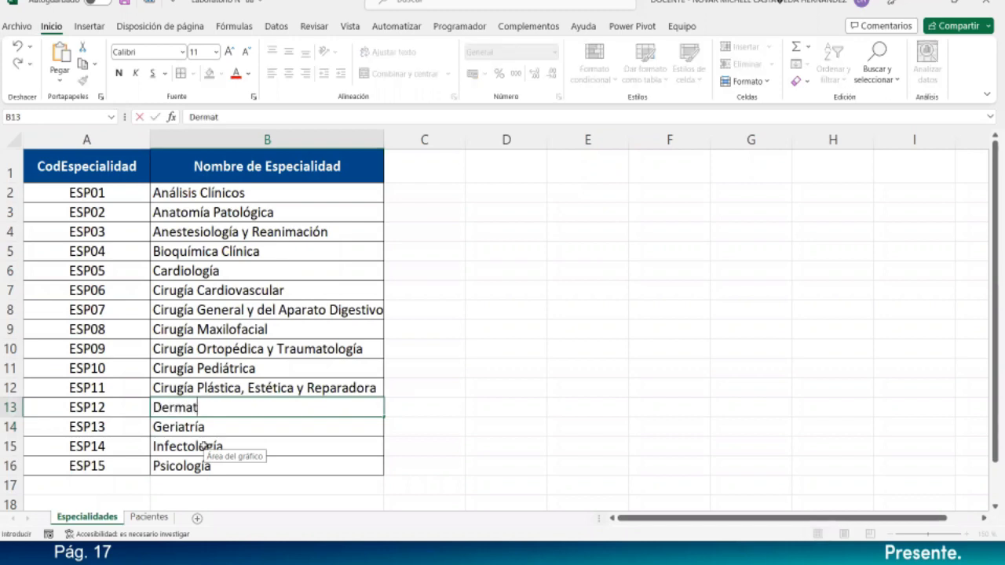
type("ología Meédico")
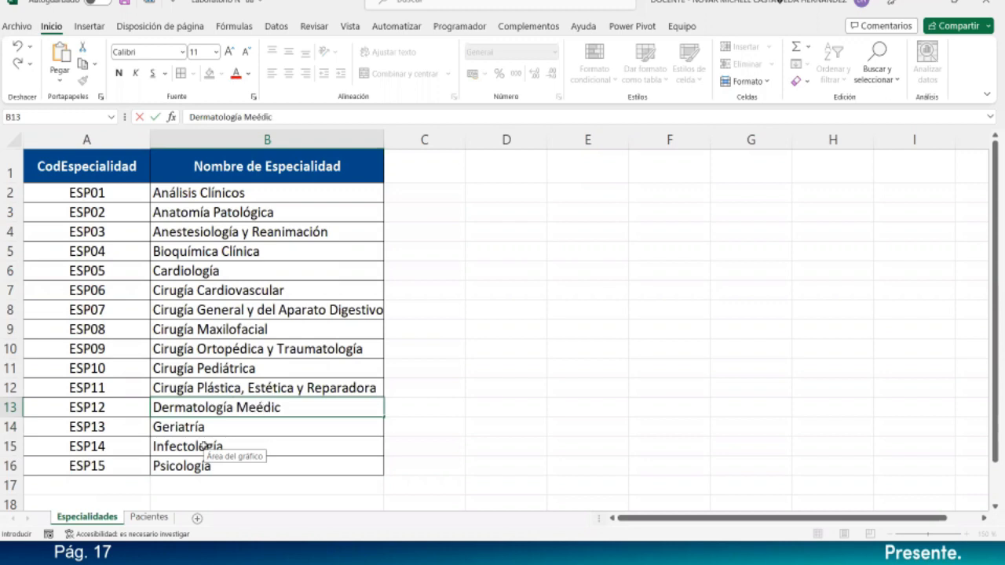
key("BackSpace")
key("BackSpace")
key("BackSpace")
key("BackSpace")
key("BackSpace")
key("BackSpace")
type("édico")
type("- ")
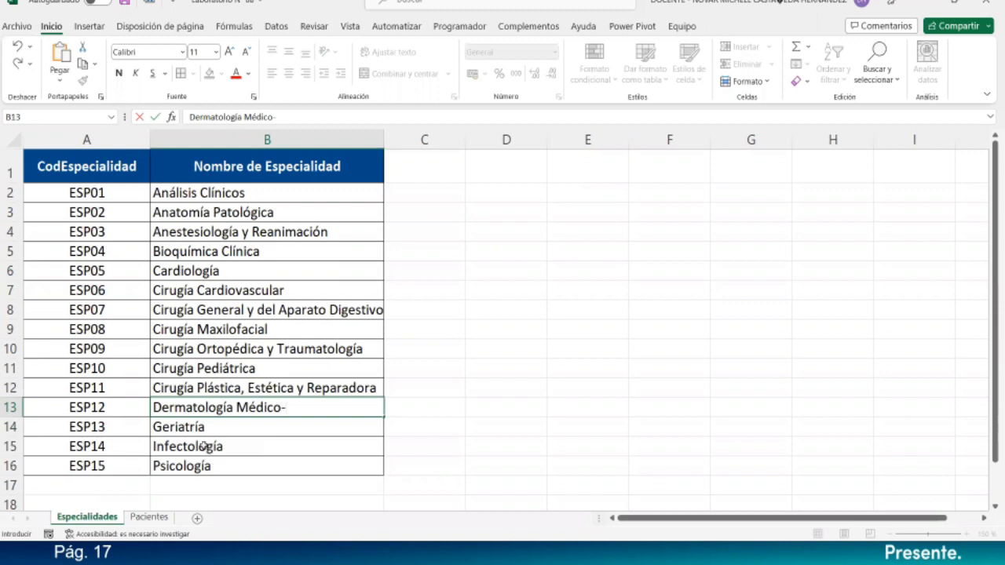
type("Quie")
key("BackSpace")
type("u")
key("BackSpace")
type("rurgica")
key("BackSpace")
key("BackSpace")
key("BackSpace")
key("BackSpace")
key("BackSpace")
key("BackSpace")
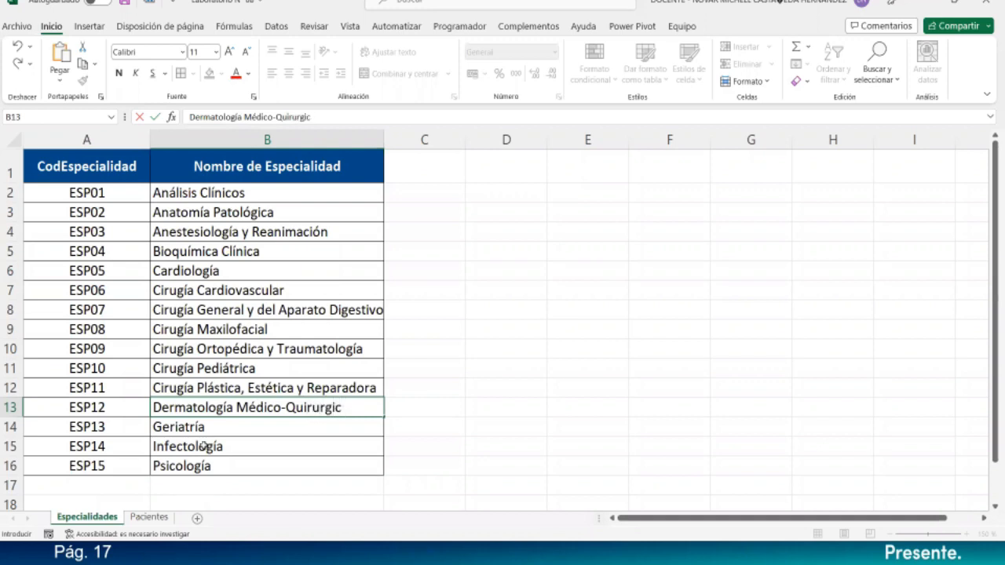
type("úrgica y Vene")
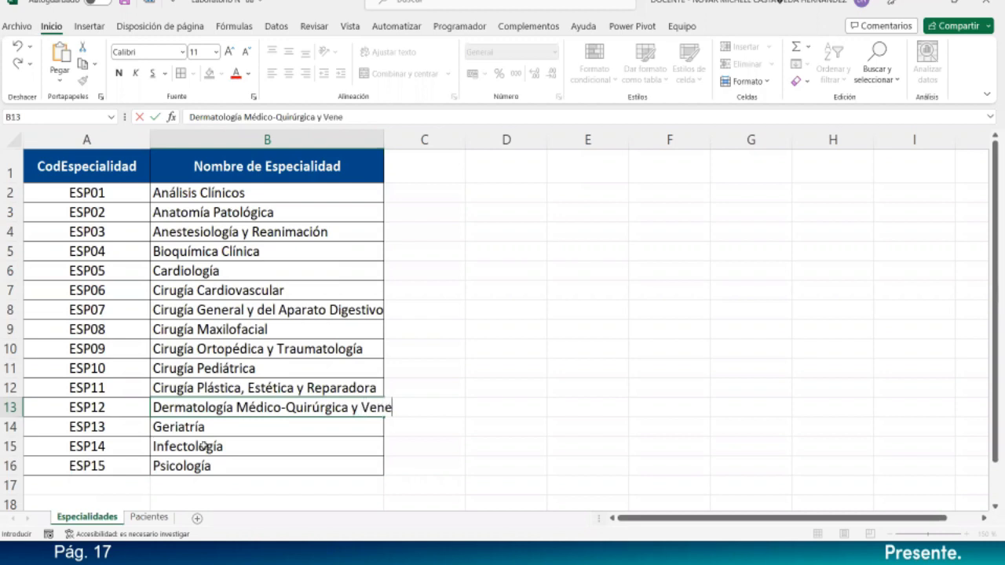
type("reología")
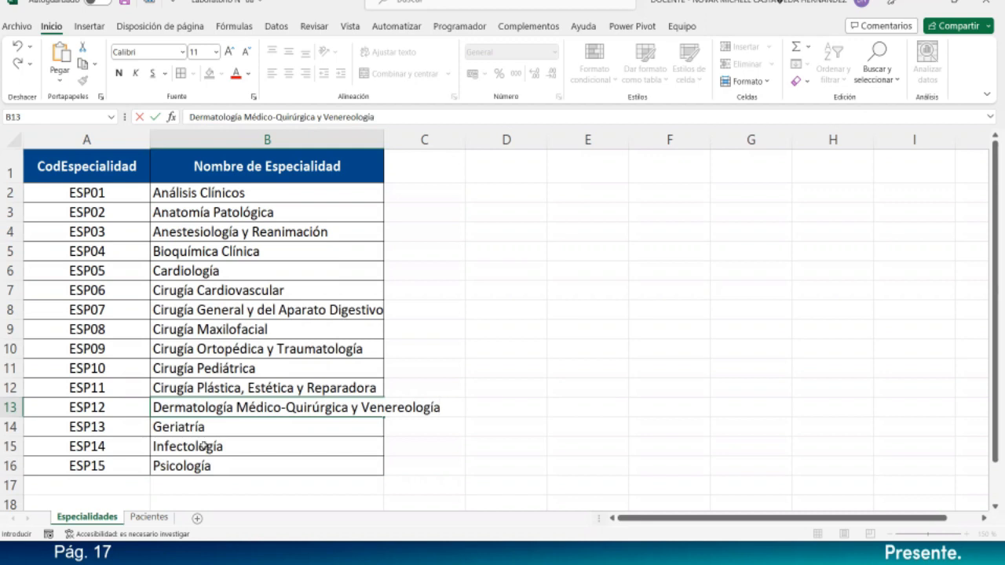
key("Return")
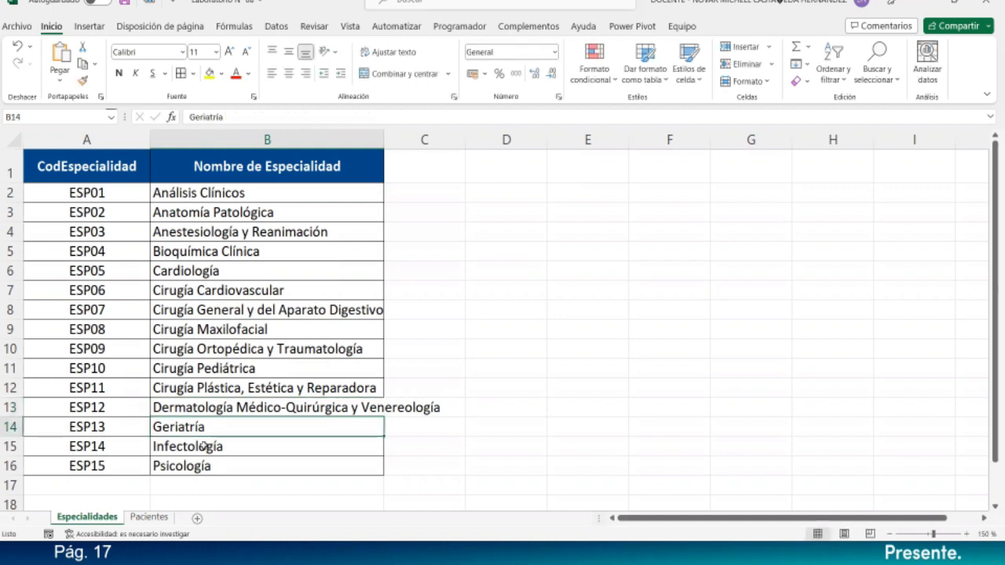
- Autofit column B and select the Lista_Especialidad range, which covers only B2:B12
double_click(383, 139)
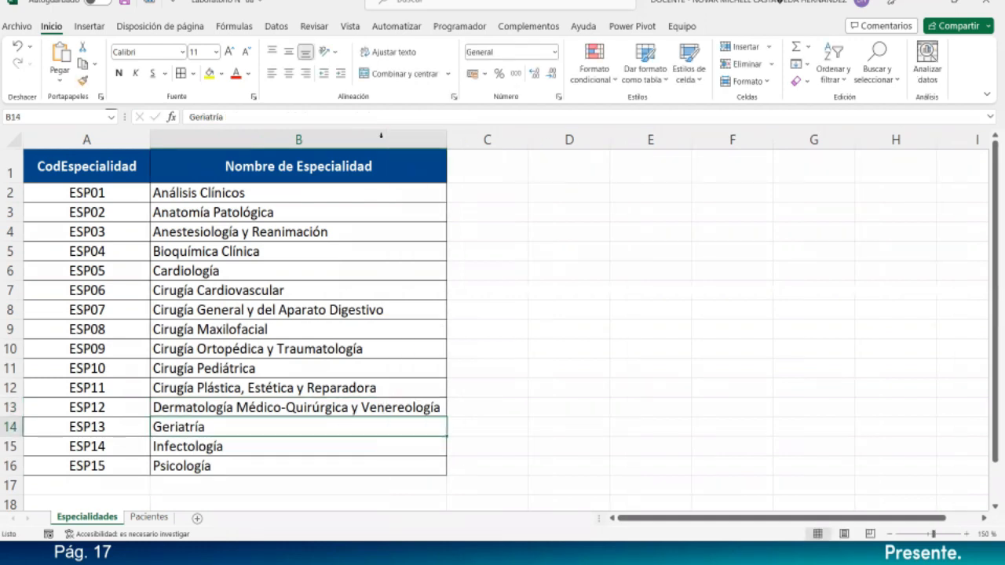
left_click(552, 359)
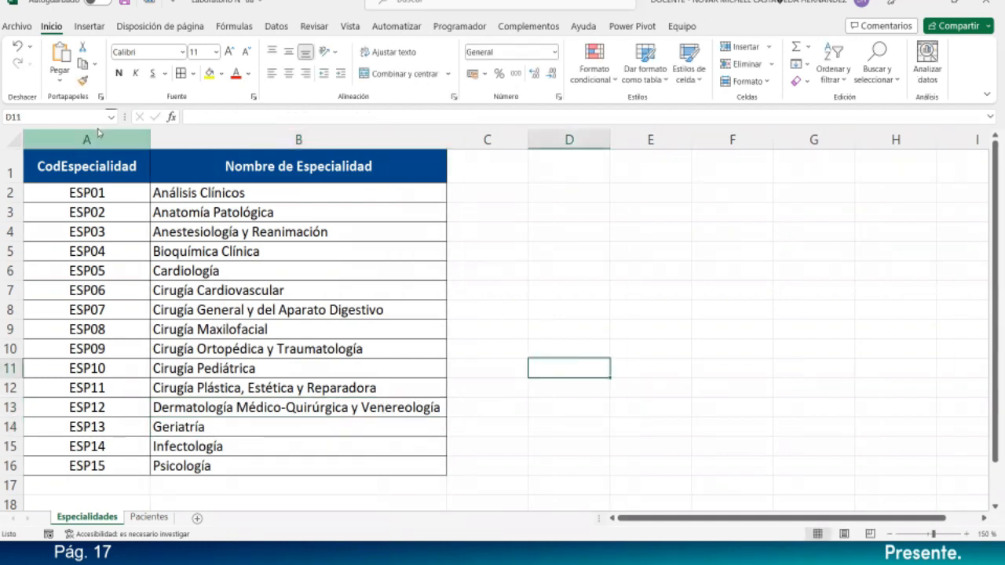
left_click(111, 116)
left_click(86, 133)
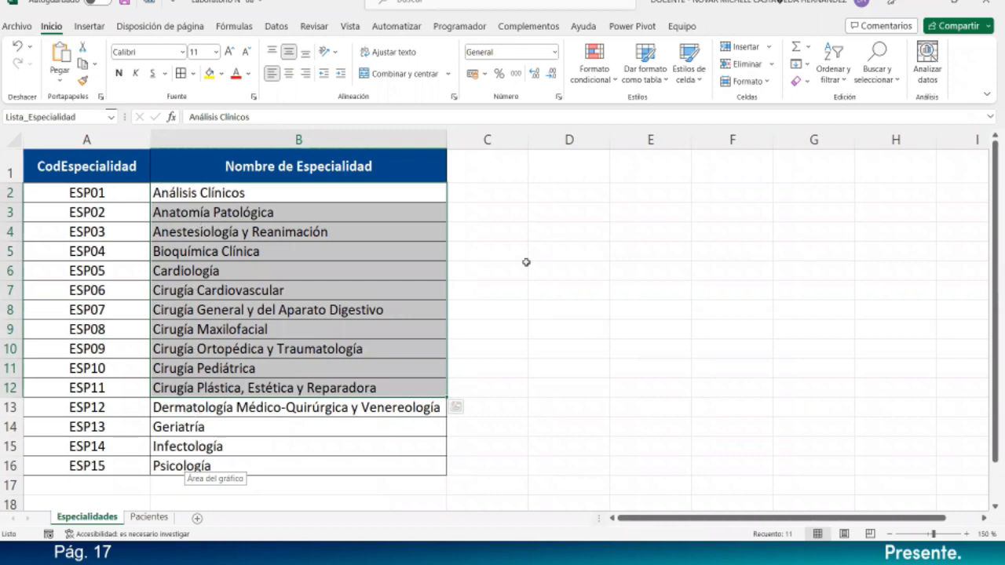
- Browse the Datos, Revisar, Vista and Inicio tabs, ending on Fórmulas
left_click(276, 27)
left_click(315, 27)
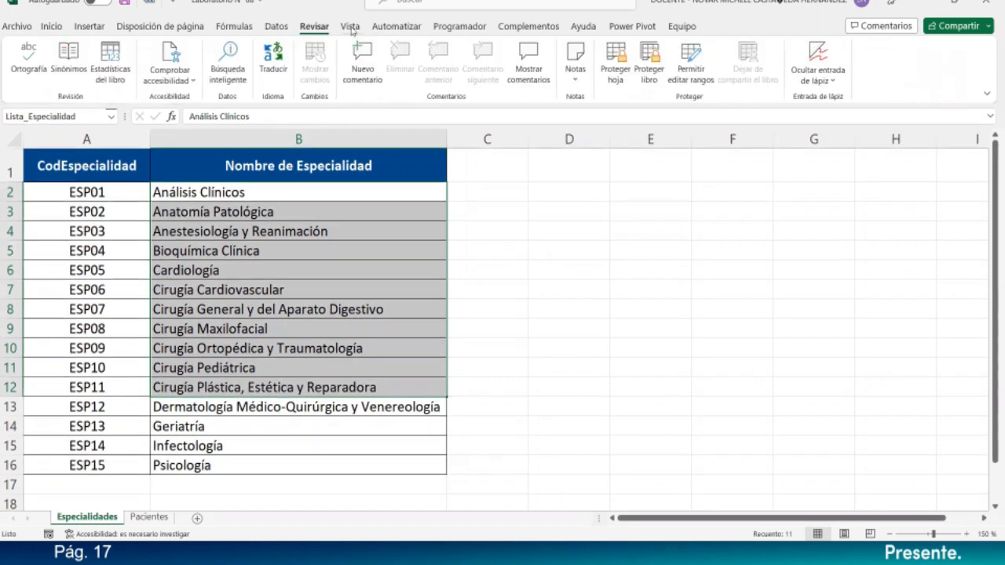
left_click(351, 27)
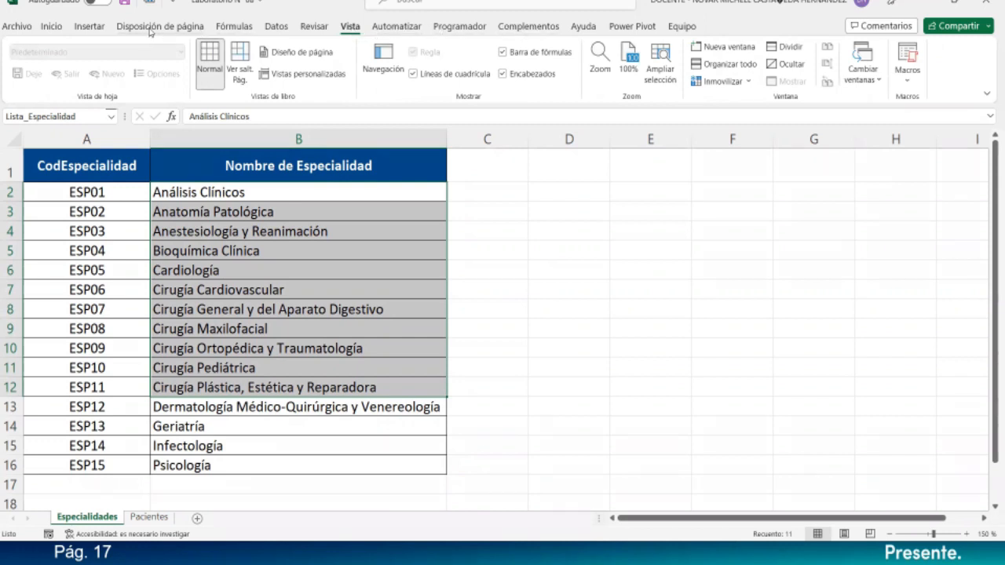
left_click(63, 29)
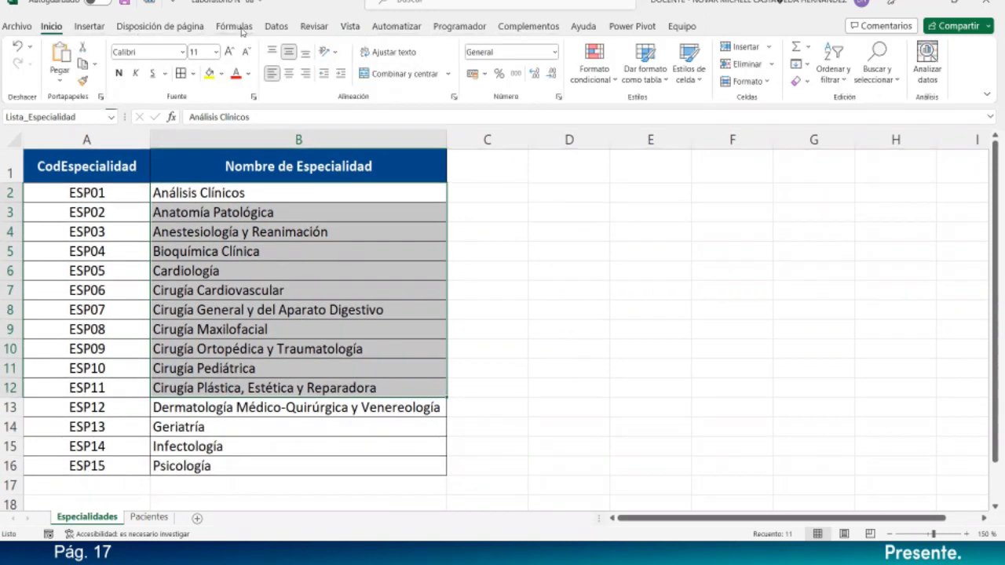
left_click(274, 29)
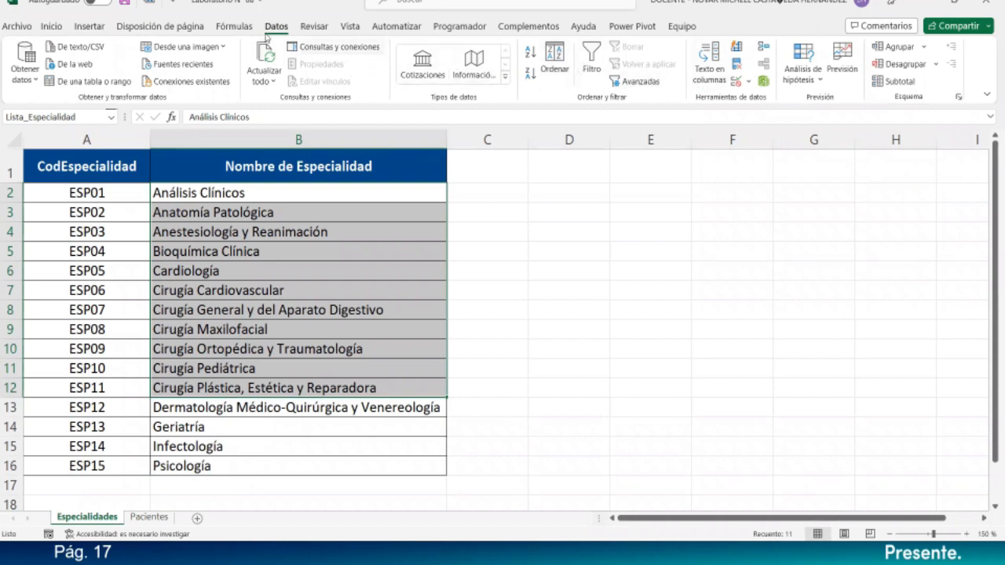
left_click(235, 27)
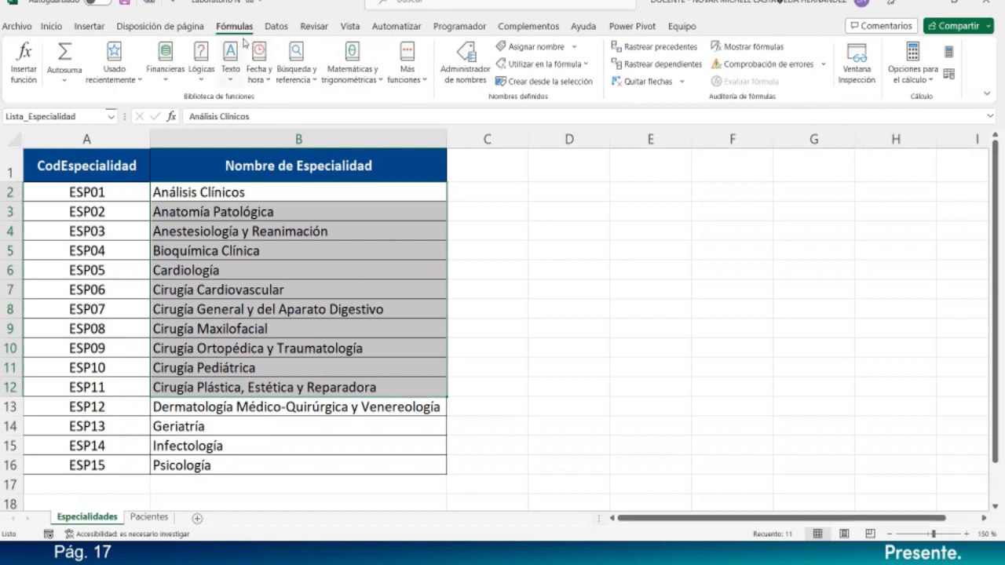
- Open Lista_Especialidad for editing in the Name Manager, showing =Especialidades!$B$2:$B$12
left_click(448, 74)
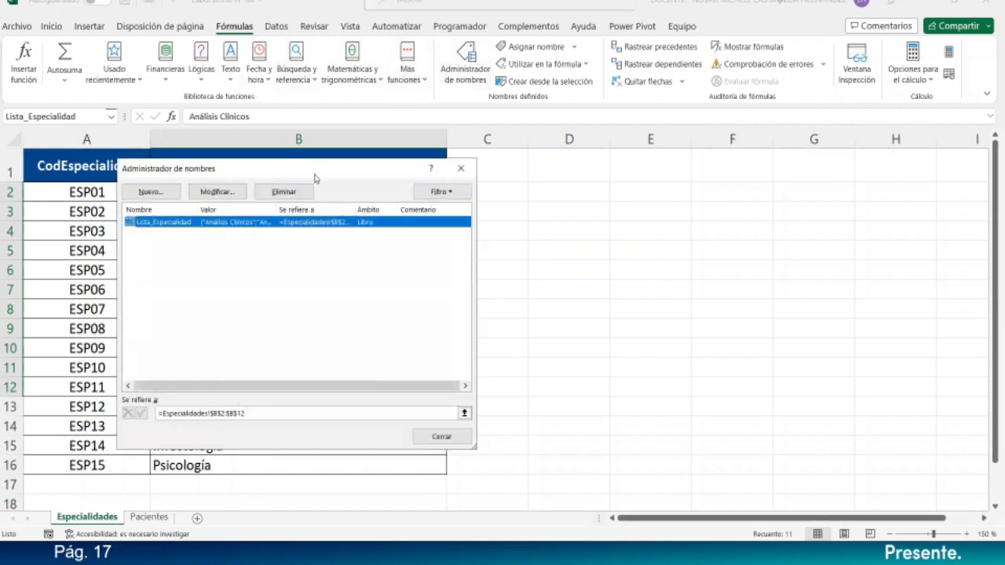
left_click_drag(315, 177, 649, 166)
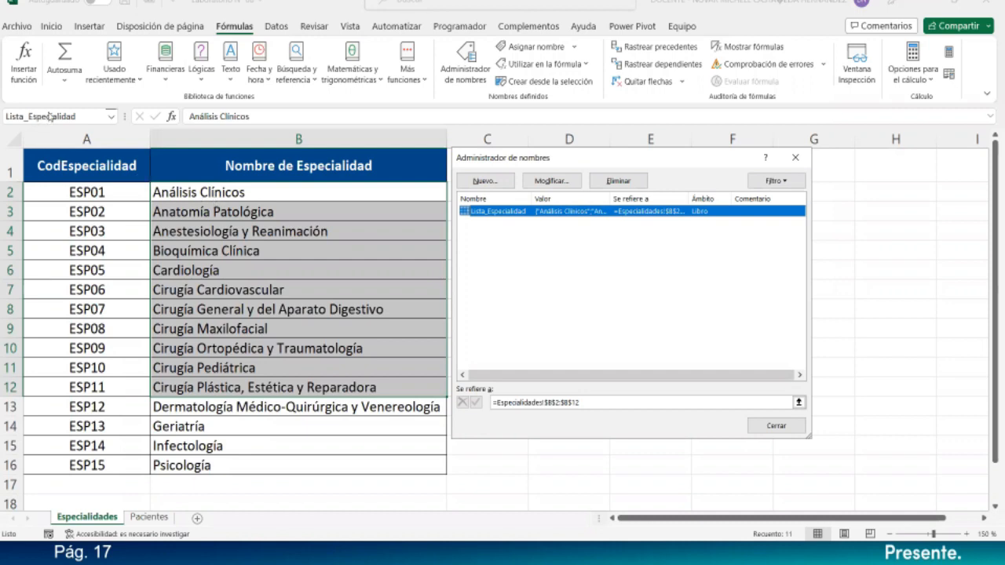
left_click(562, 186)
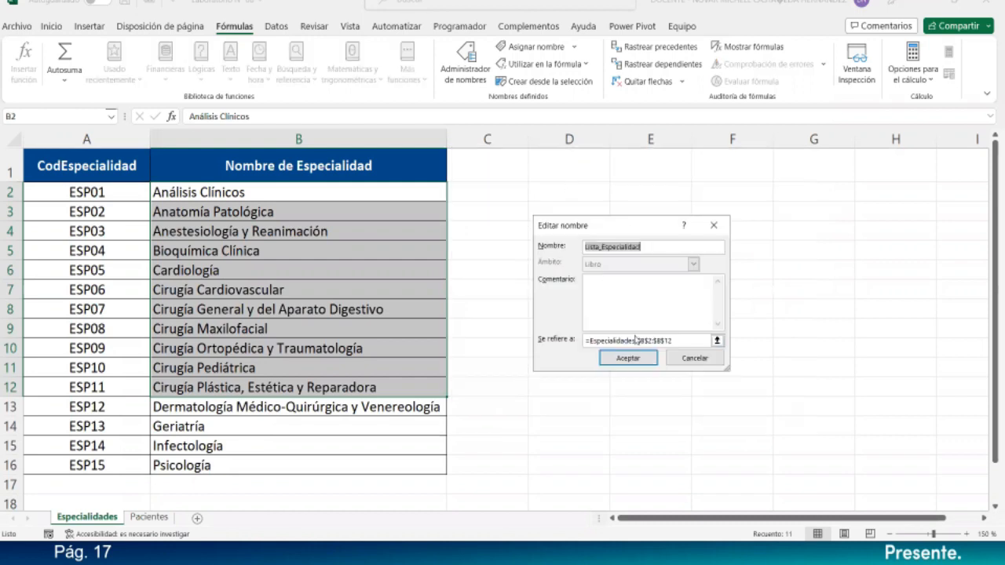
- Redefine Lista_Especialidad to refer to Especialidades!$B$2:$B$16 and accept the change
left_click(683, 343)
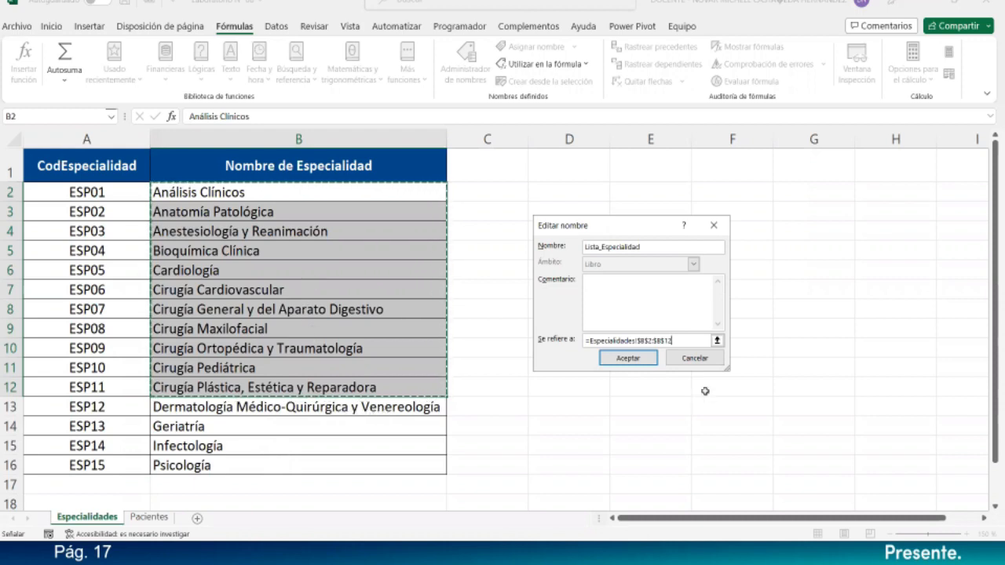
left_click(666, 336)
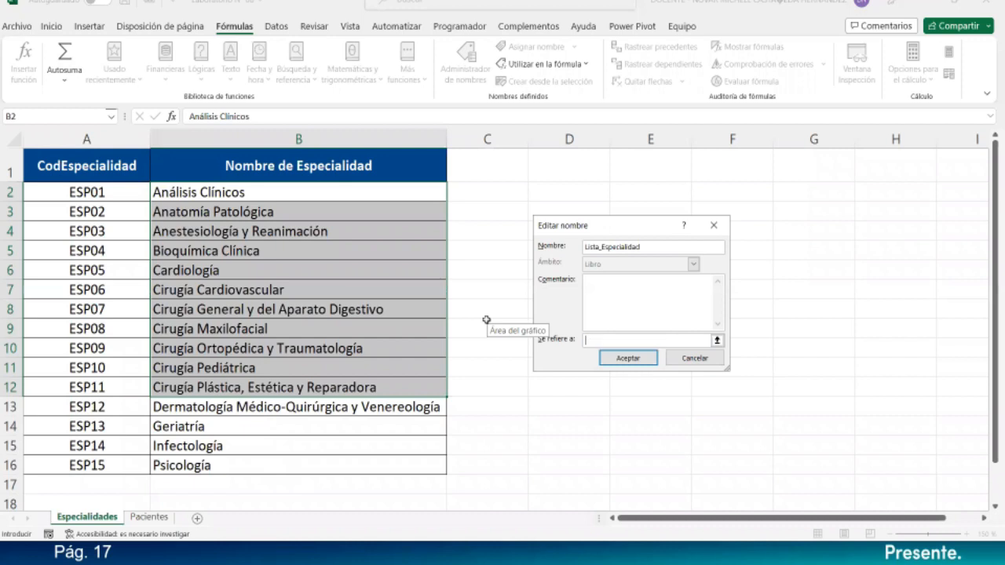
left_click_drag(335, 191, 333, 459)
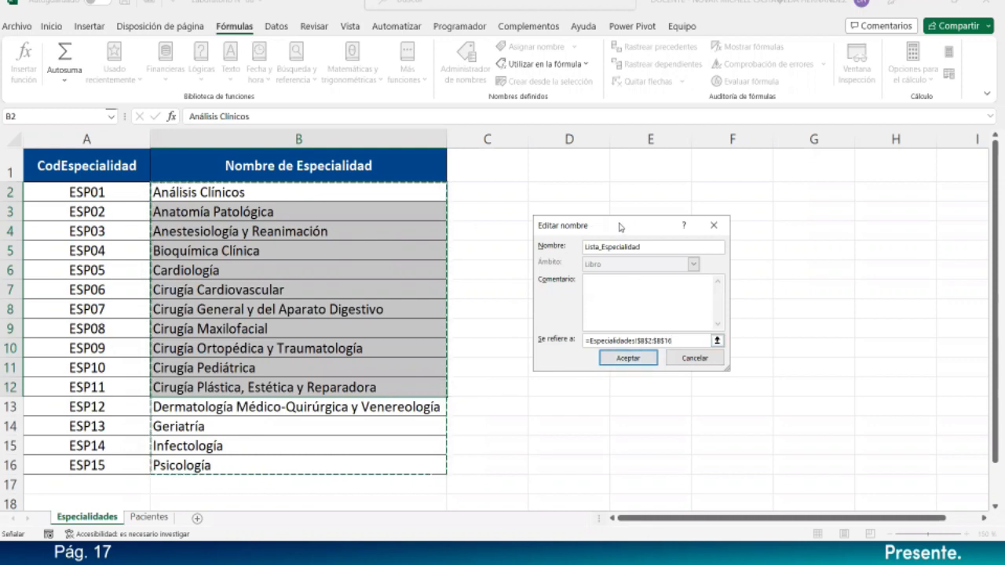
left_click_drag(545, 227, 472, 184)
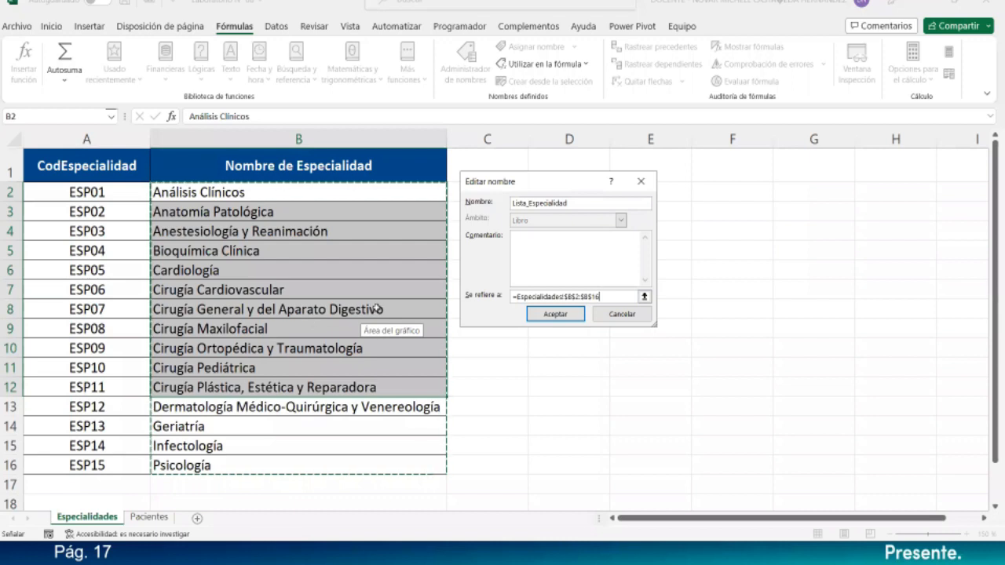
left_click(571, 296)
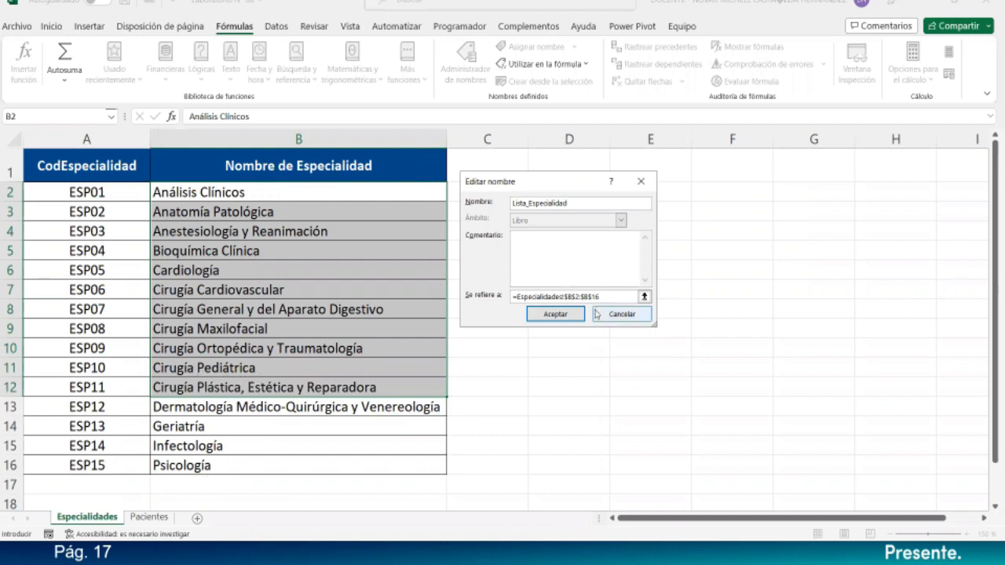
left_click_drag(601, 296, 581, 295)
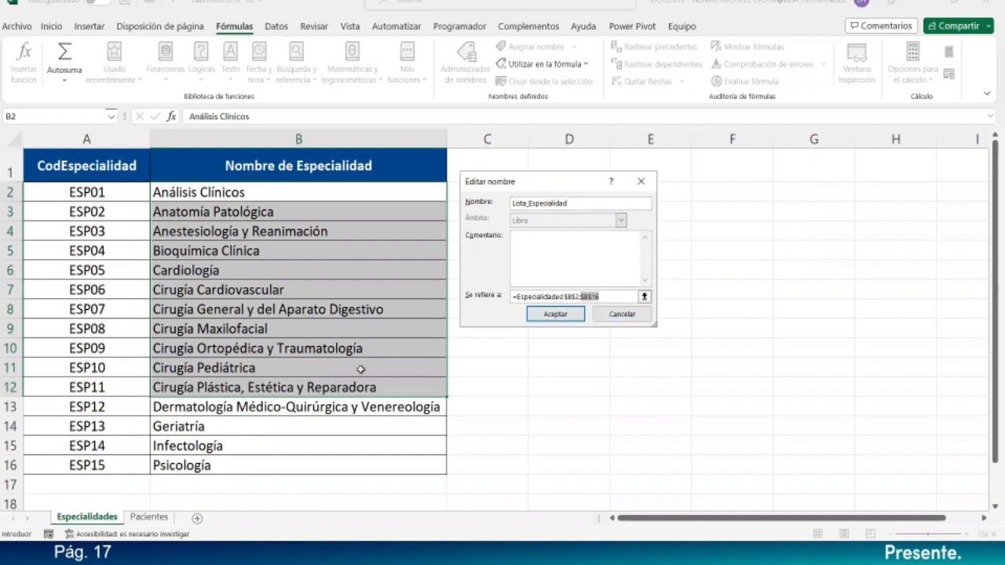
left_click(607, 296)
key("ctrl+a")
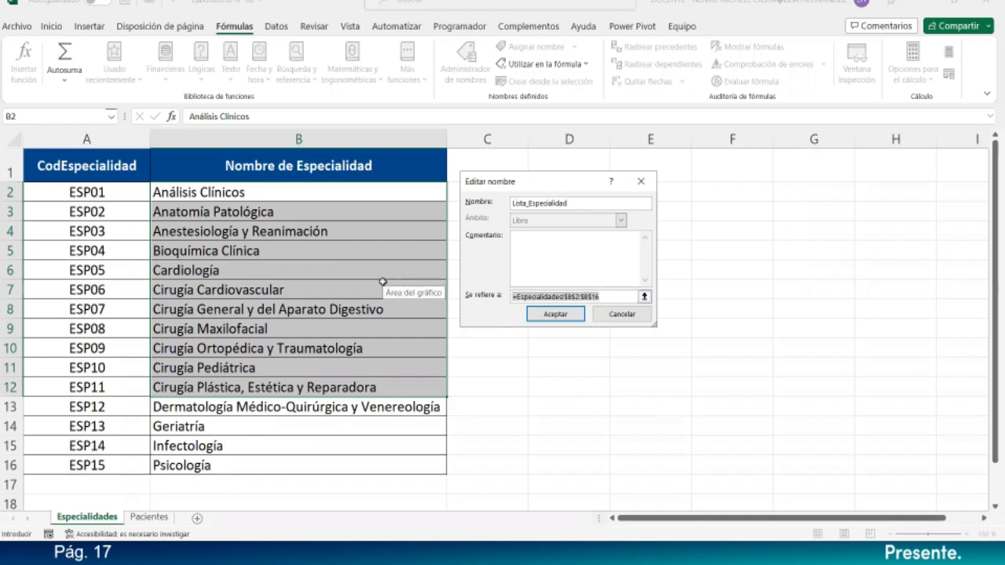
key("BackSpace")
left_click_drag(338, 197, 352, 463)
left_click(565, 316)
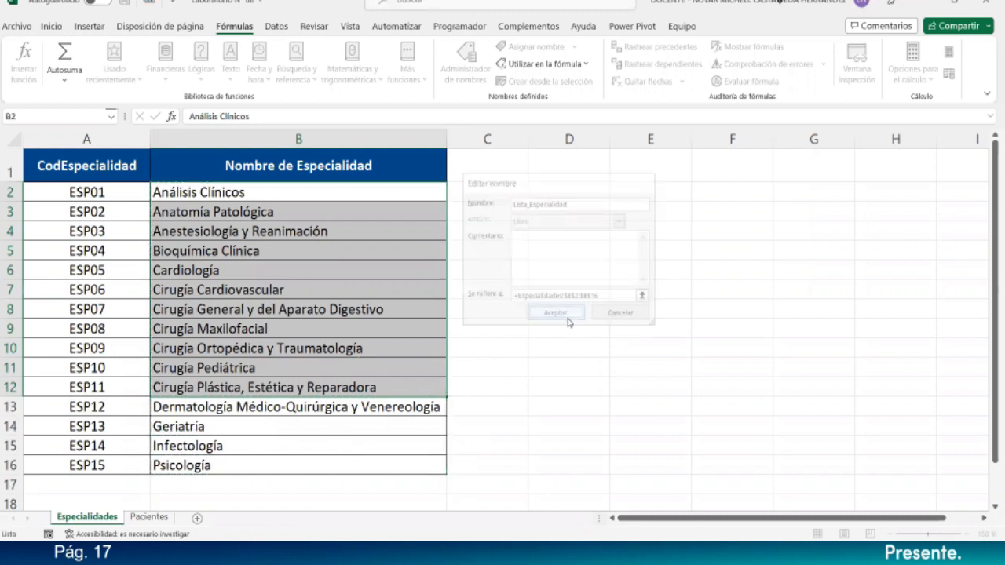
- Close the Name Manager and confirm Lista_Especialidad now spans B2:B16
left_click(691, 384)
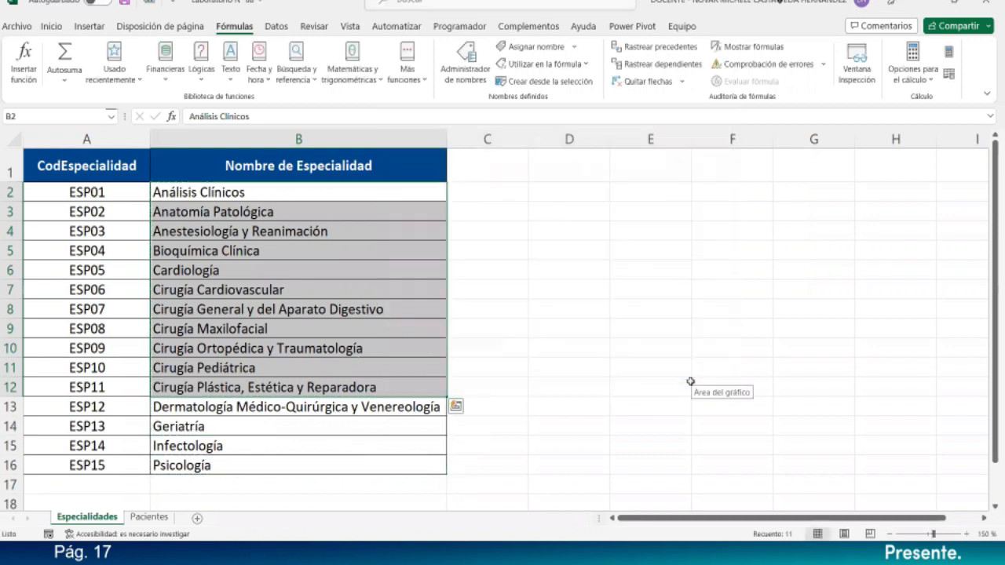
left_click(570, 295)
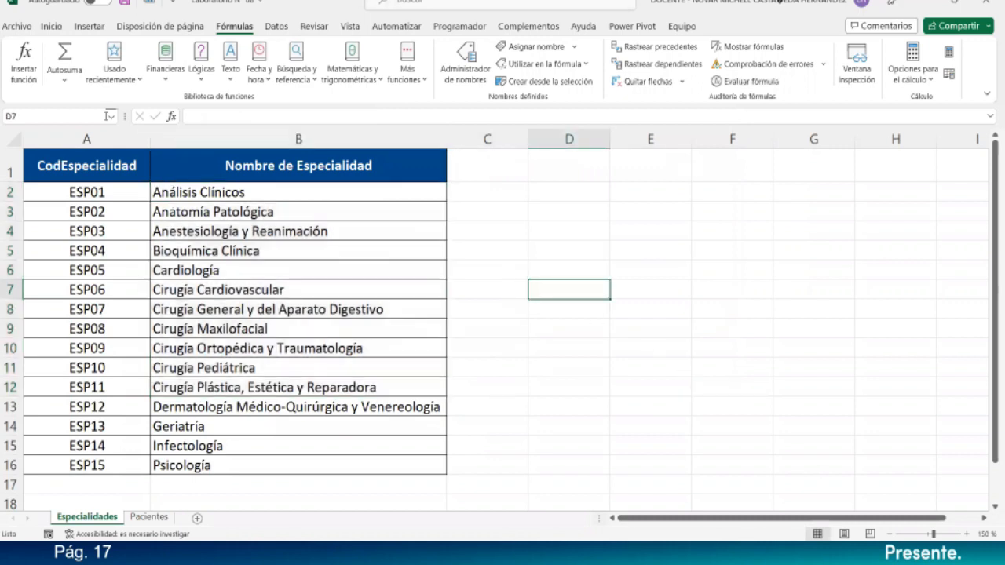
left_click(112, 117)
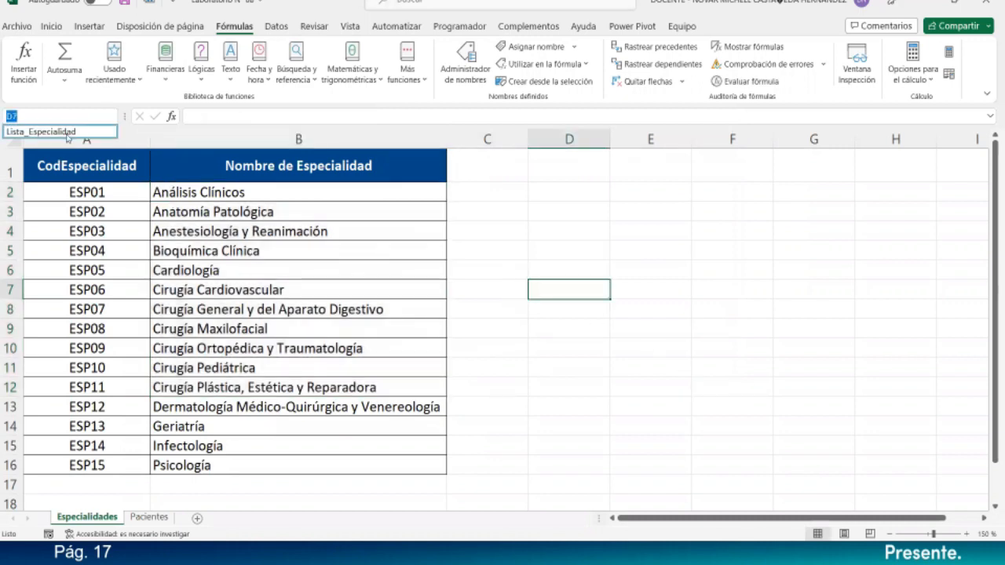
left_click(68, 132)
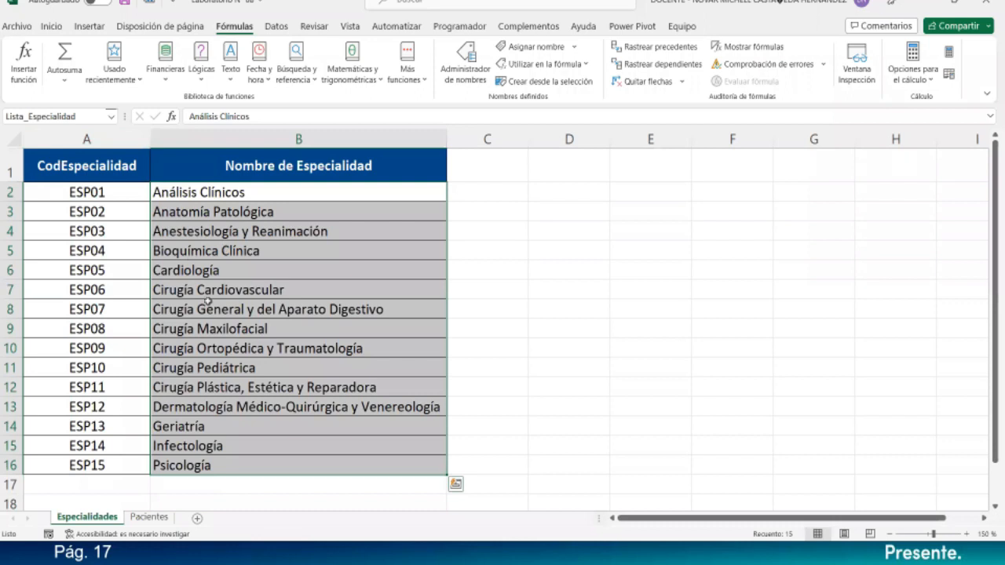
- Verify the Pacientes Especialidad dropdown lists the new specialties, then show the Datos tools
left_click(149, 516)
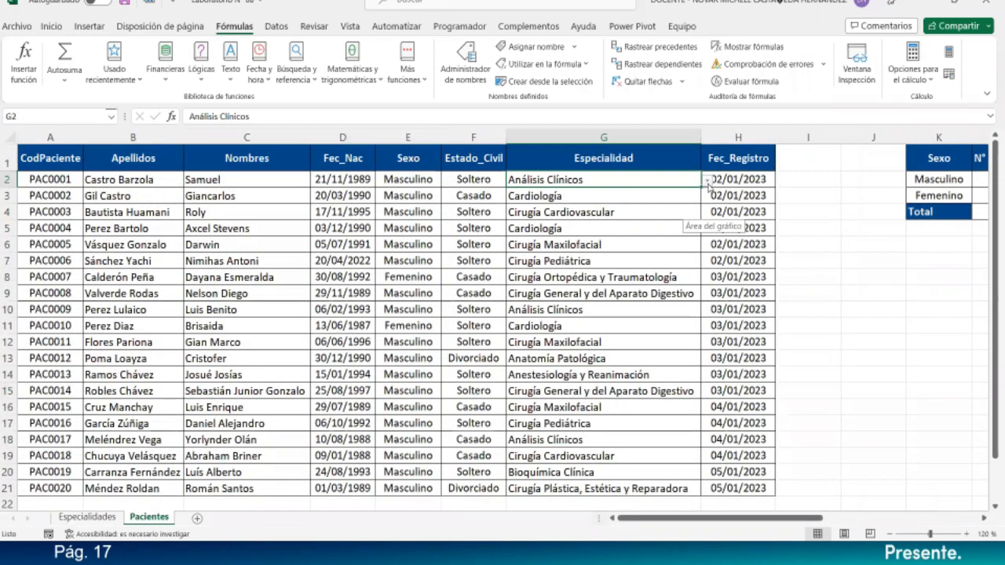
left_click(707, 184)
scroll(709, 216, "down", 3)
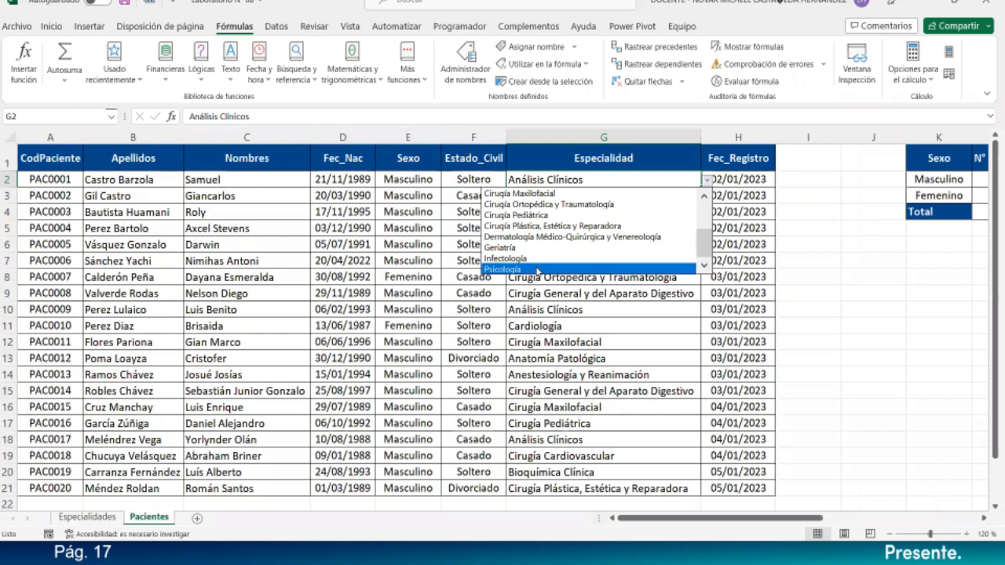
left_click(627, 182)
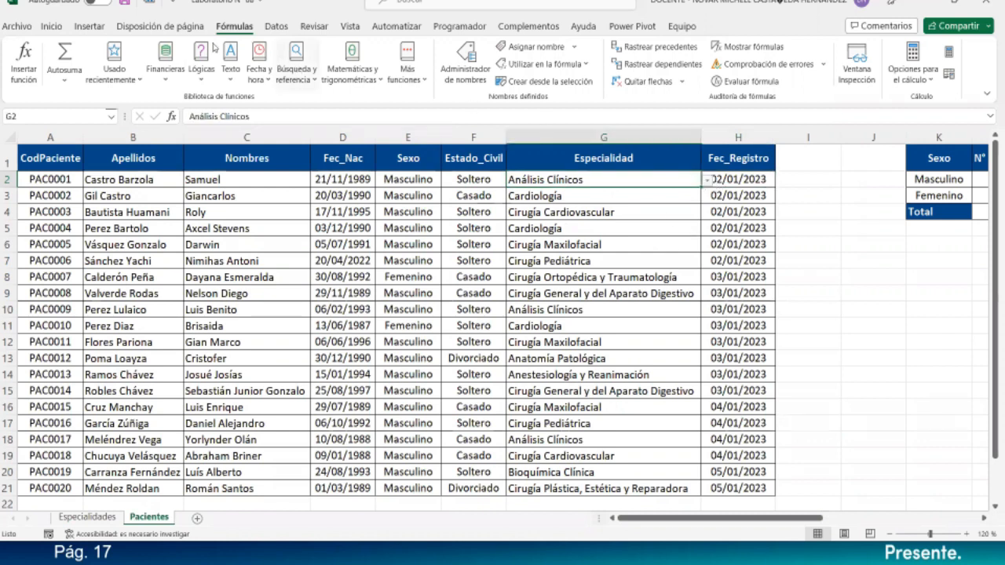
left_click(276, 26)
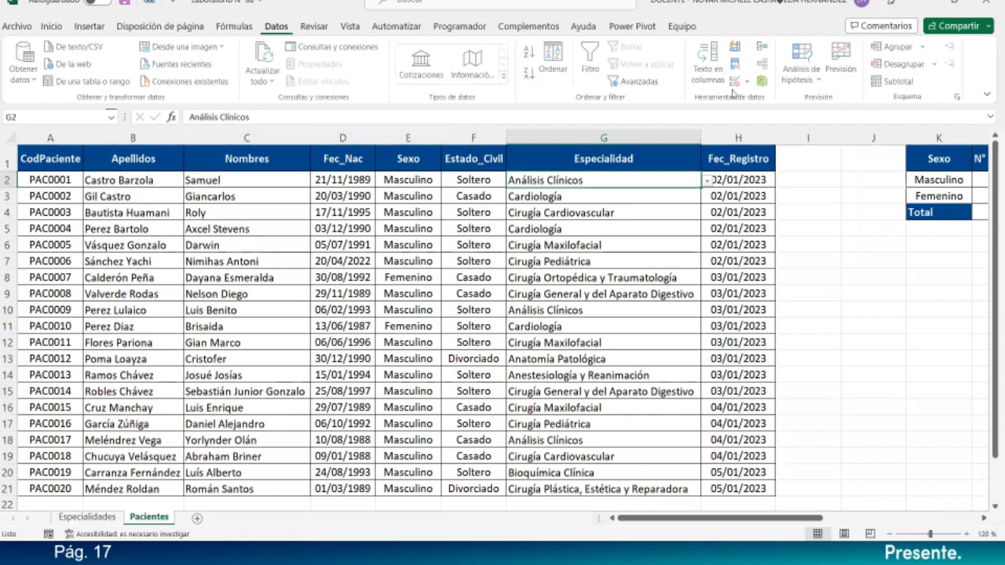
left_click(749, 84)
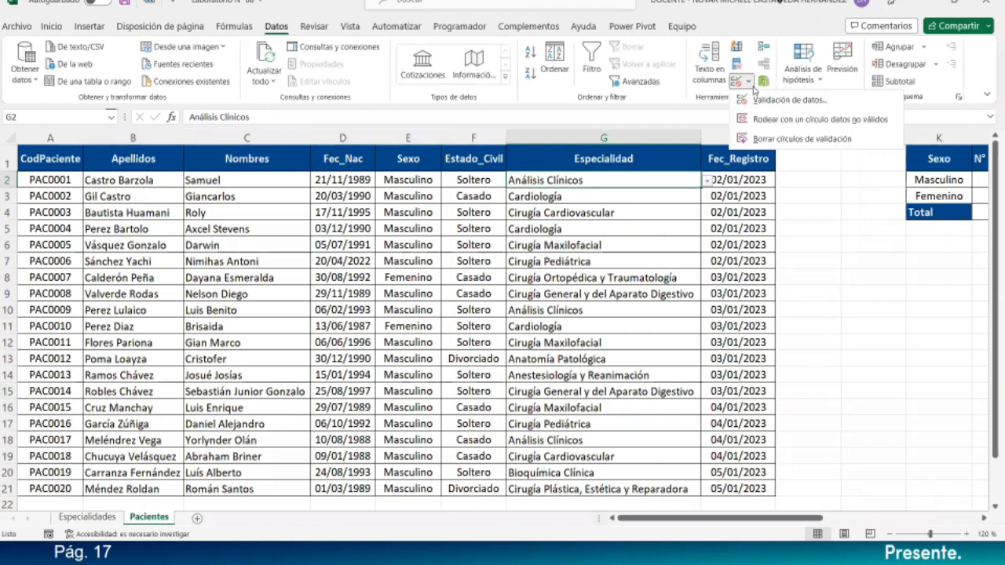
left_click(766, 101)
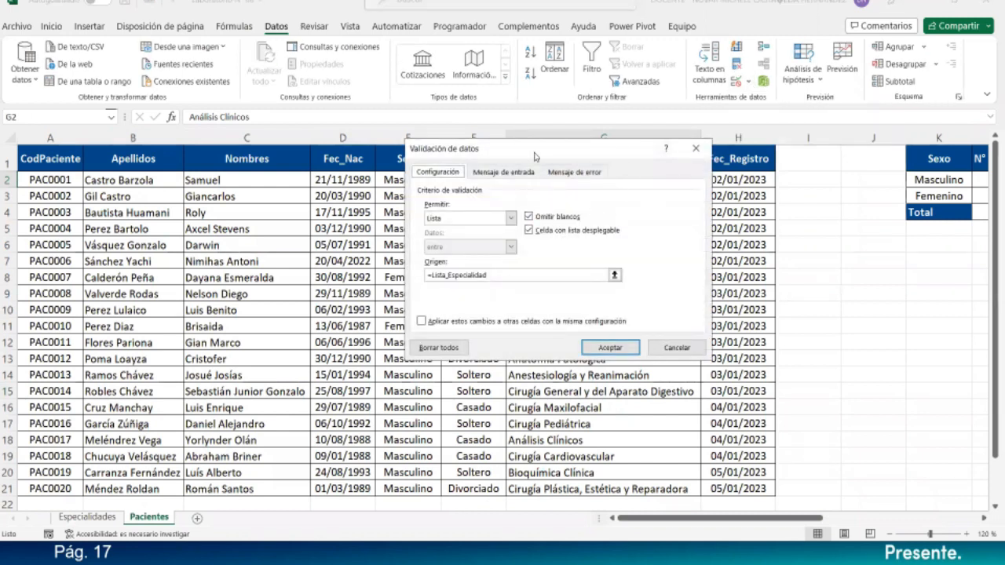
left_click_drag(535, 155, 250, 146)
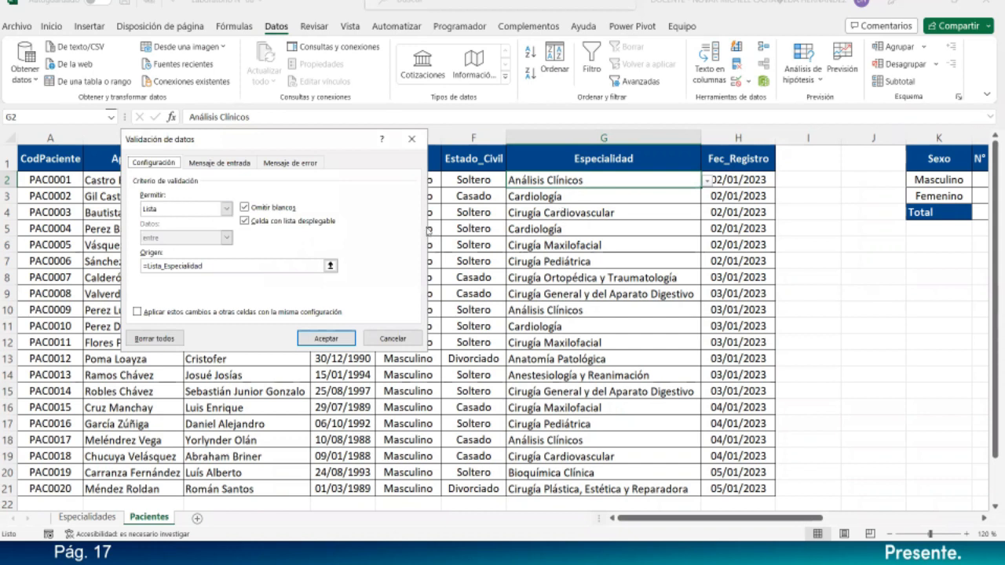
left_click(207, 265)
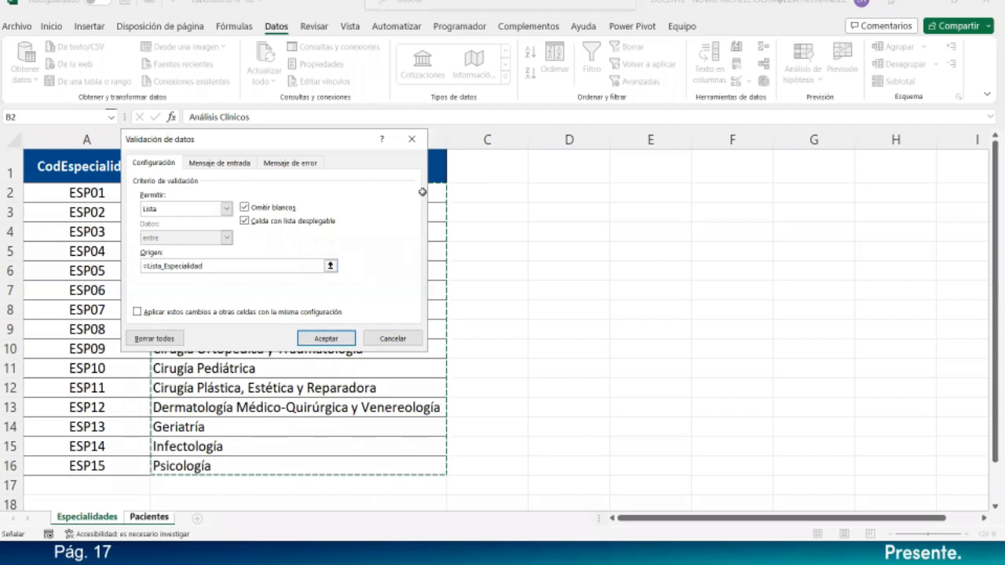
left_click_drag(259, 141, 604, 129)
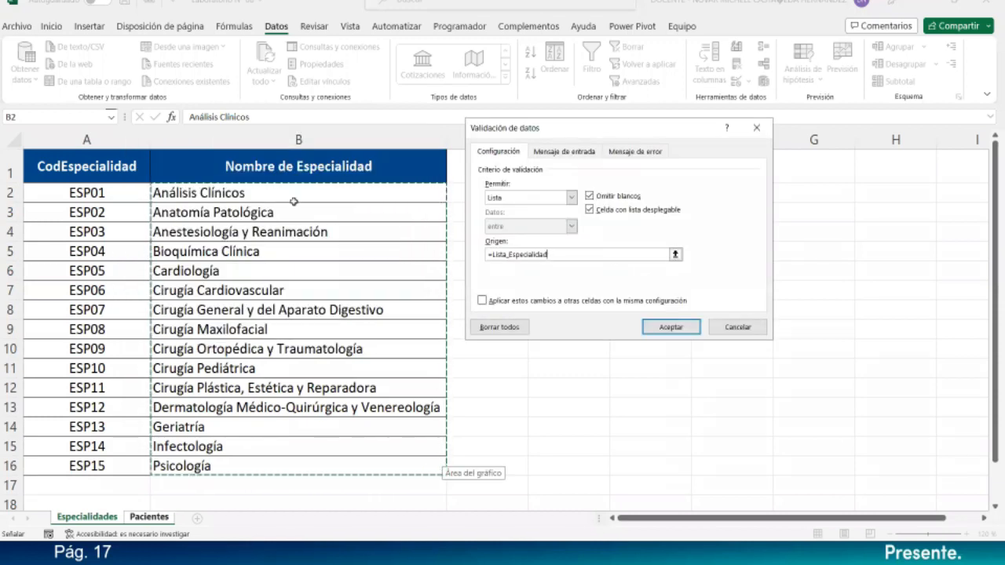
left_click_drag(726, 327, 701, 327)
left_click(699, 327)
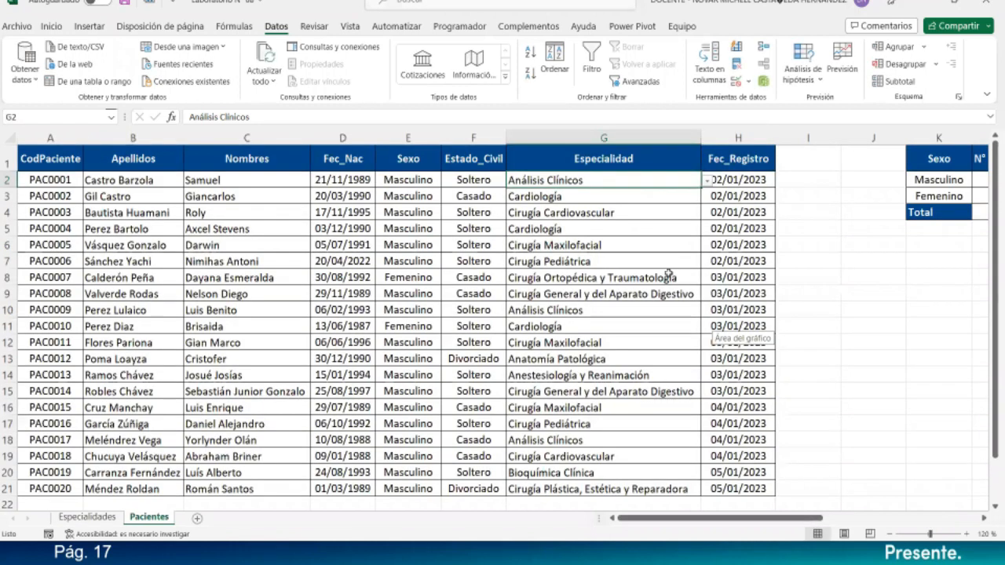
- Extend the patient code series from row 21 into row 22
left_click(668, 273)
scroll(667, 273, "down", 3)
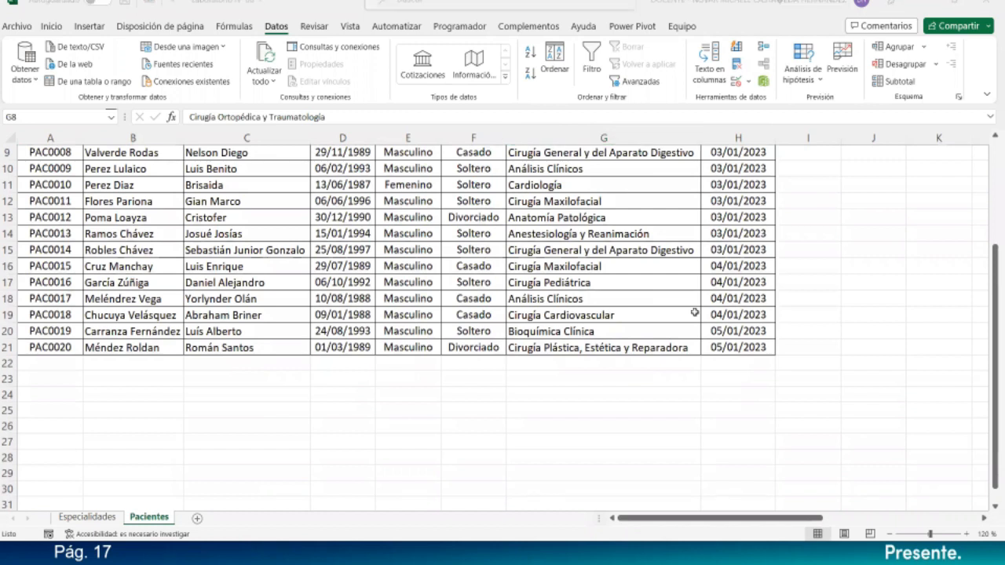
left_click(78, 363)
left_click(79, 348)
left_click_drag(83, 355, 84, 369)
- Enter the new patient's surnames and first names in row 22
left_click(102, 364)
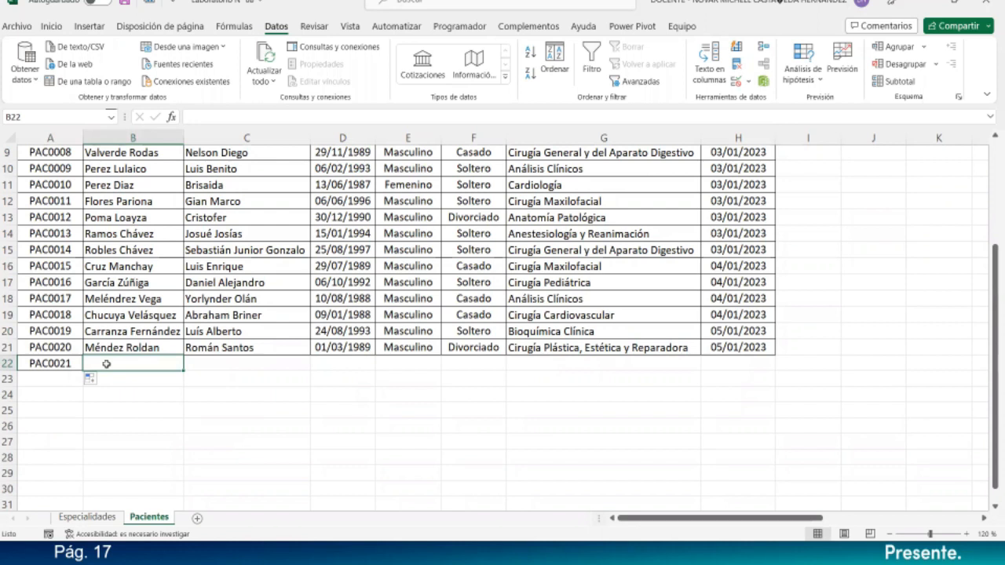
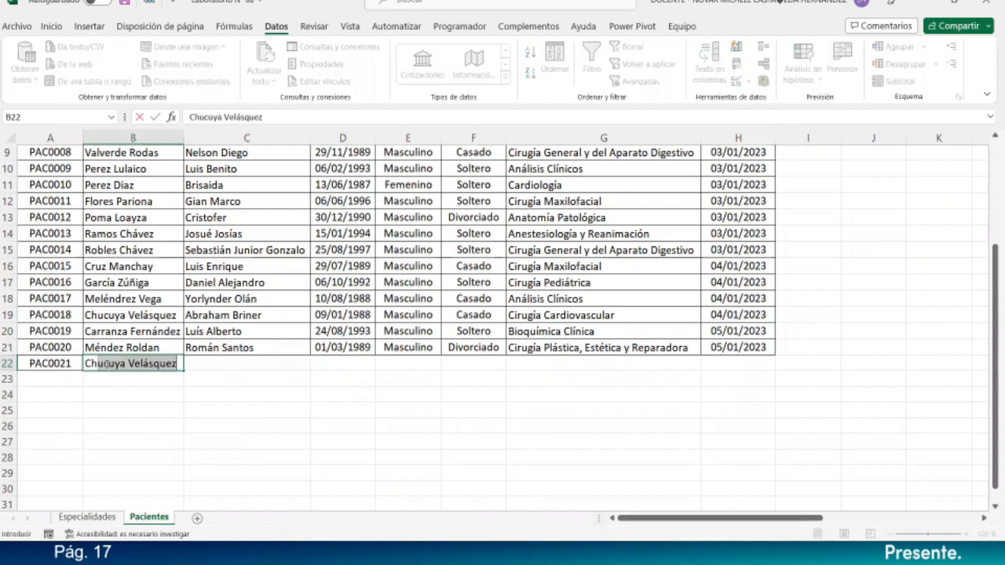
key("Return")
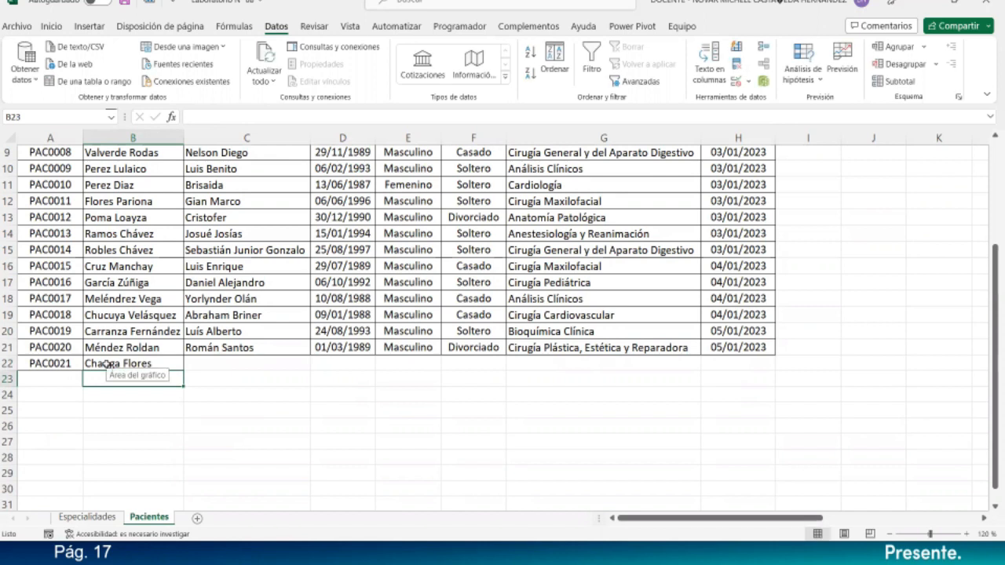
left_click(193, 361)
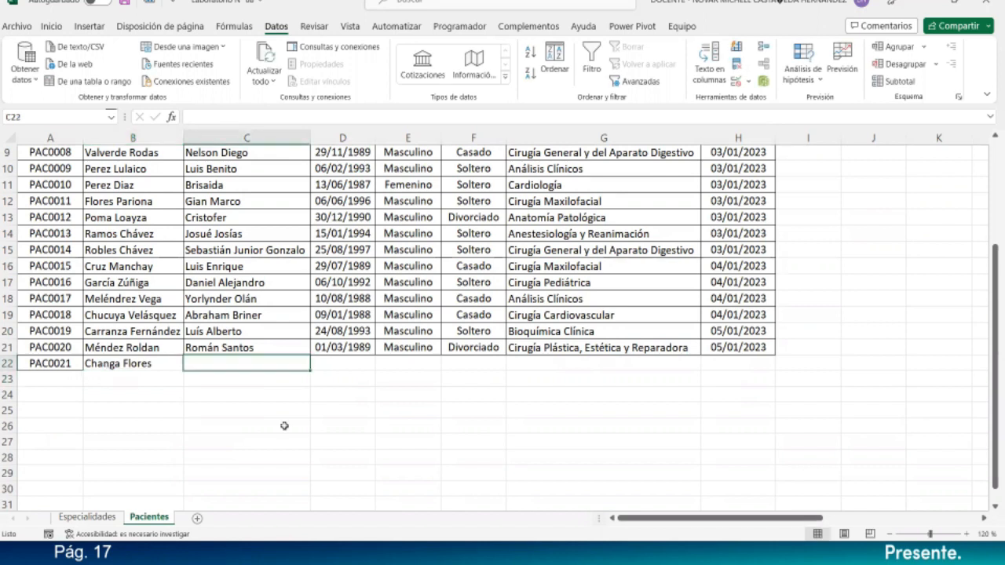
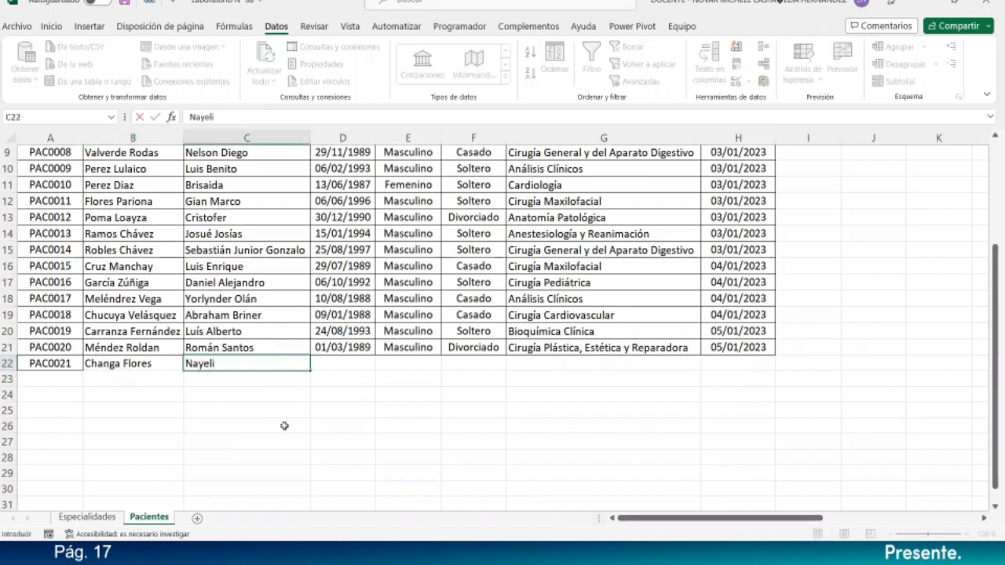
key("Return")
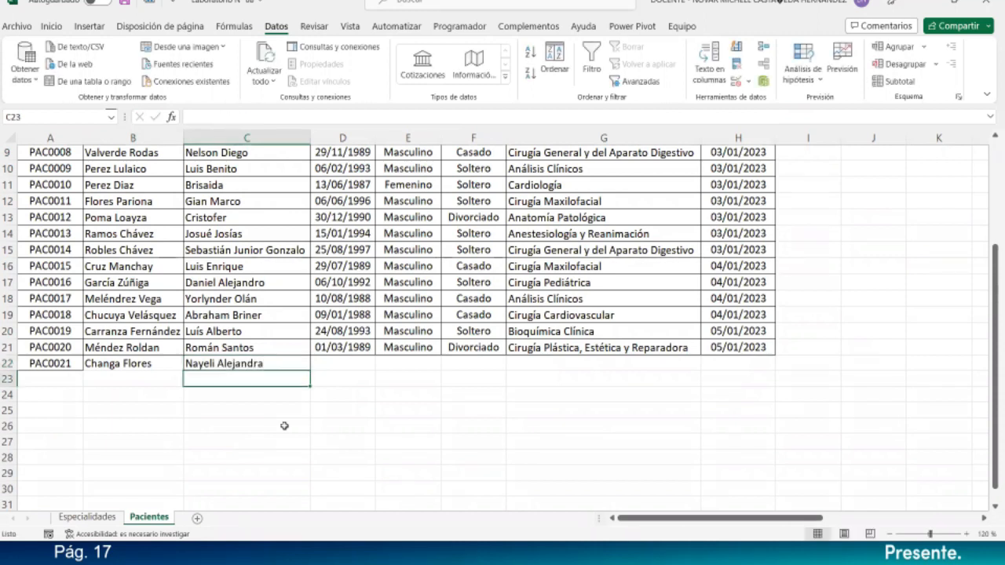
- Set the new patient's sex to Femenino and marital status to Soltero
left_click(355, 365)
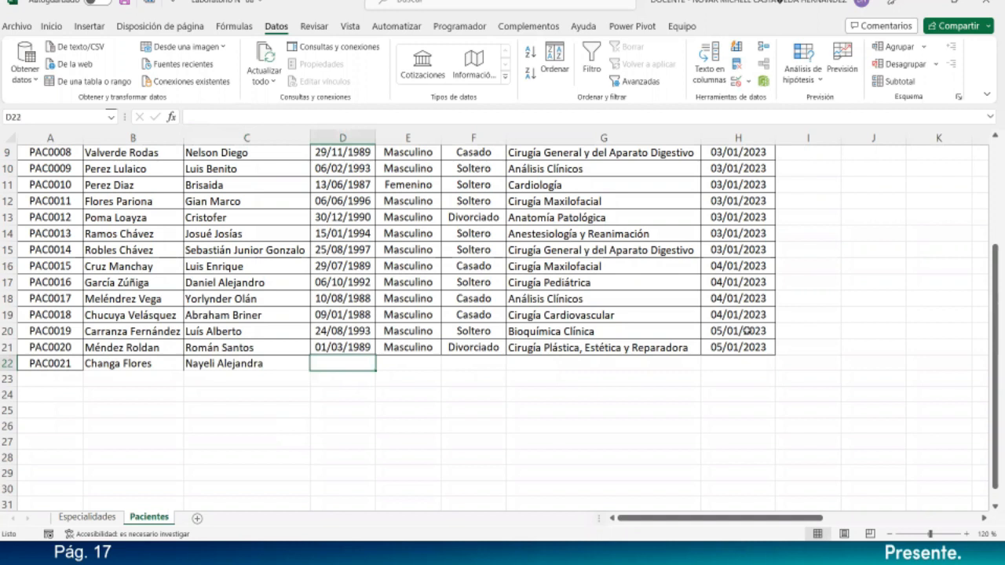
scroll(367, 287, "up", 2)
scroll(400, 367, "down", 1)
scroll(406, 366, "down", 1)
left_click(406, 365)
type("Femenino")
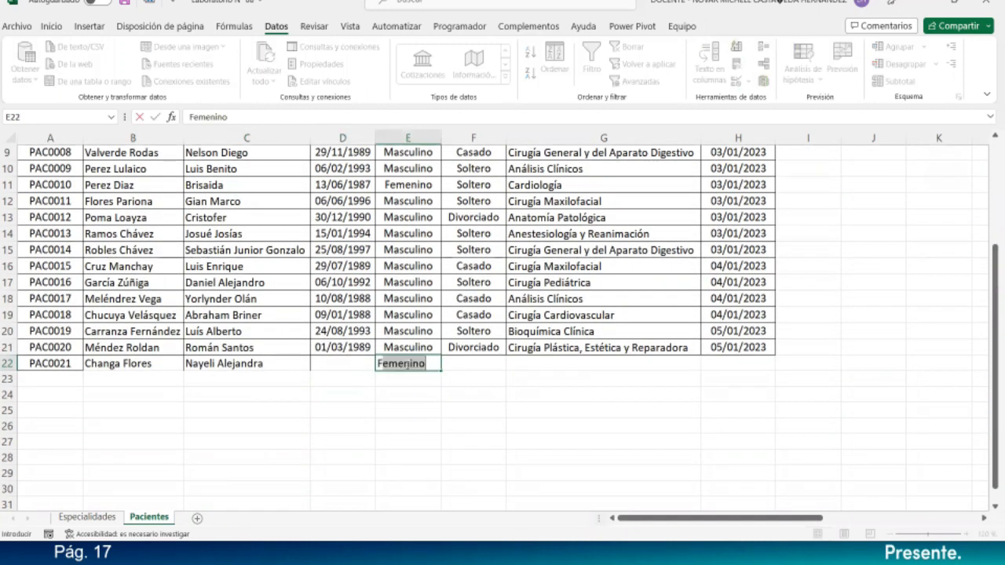
key("Return")
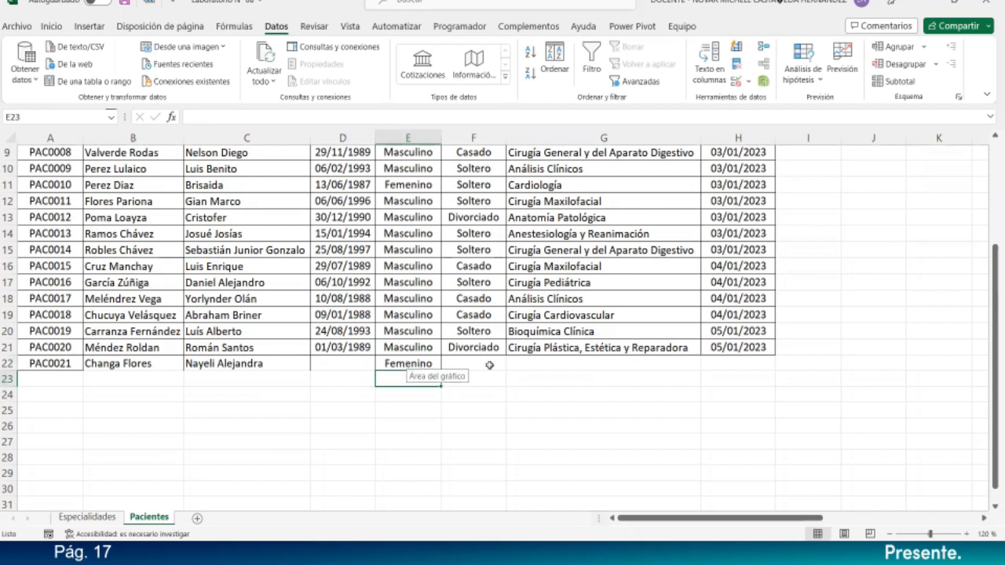
left_click(490, 365)
type("Soltero")
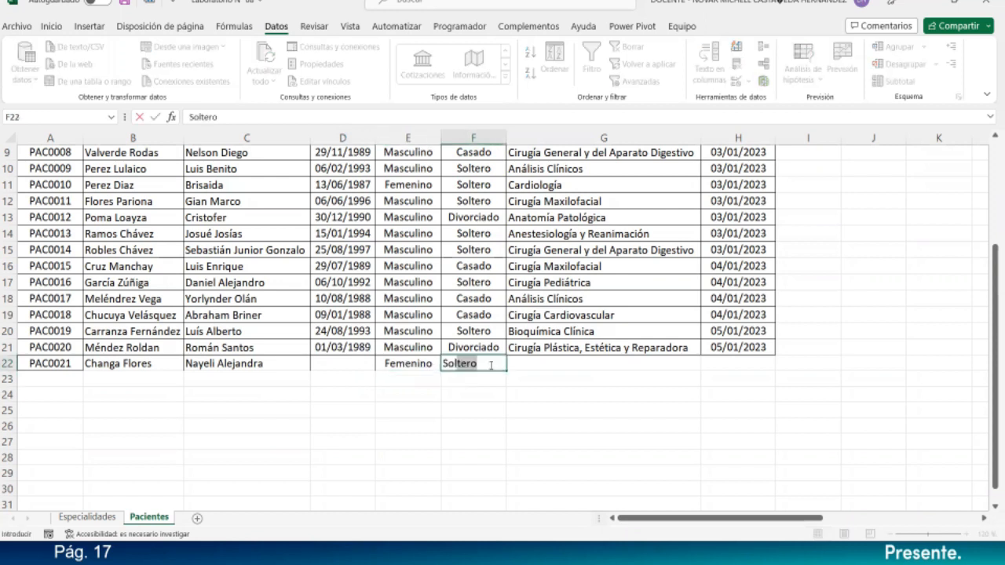
key("Return")
- Enter the birth date 06/01/2004, correcting the mistyped year
left_click(351, 361)
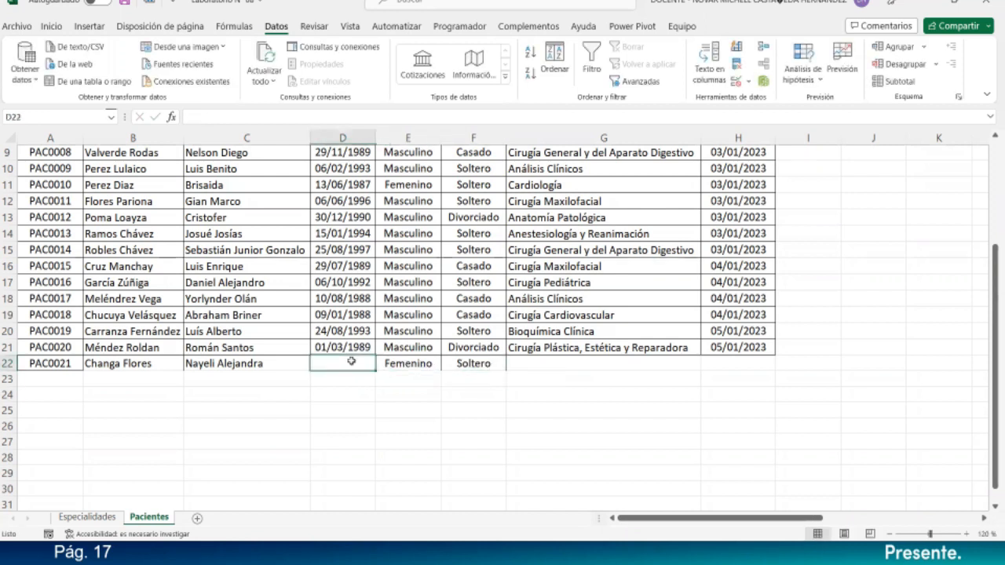
type("06/01/")
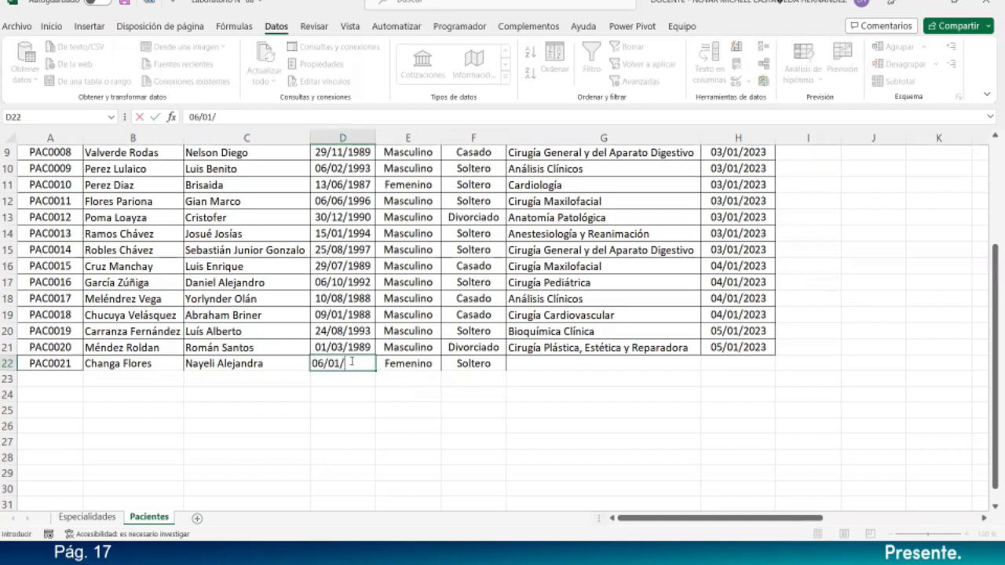
type("1994")
key("BackSpace")
key("BackSpace")
type("2004")
key("Return")
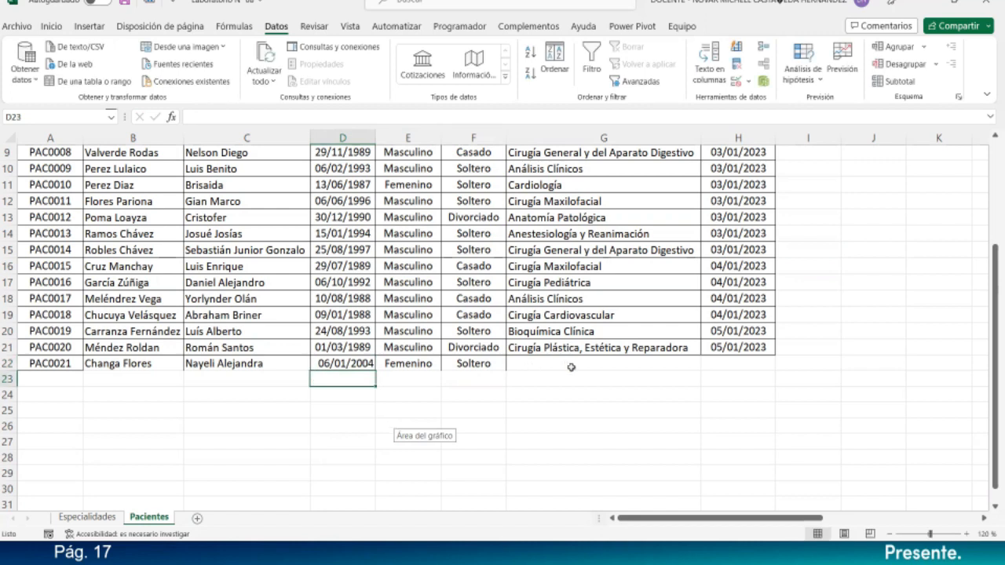
- Set row 22's Especialidad to Psicología from the dropdown list
left_click(571, 367)
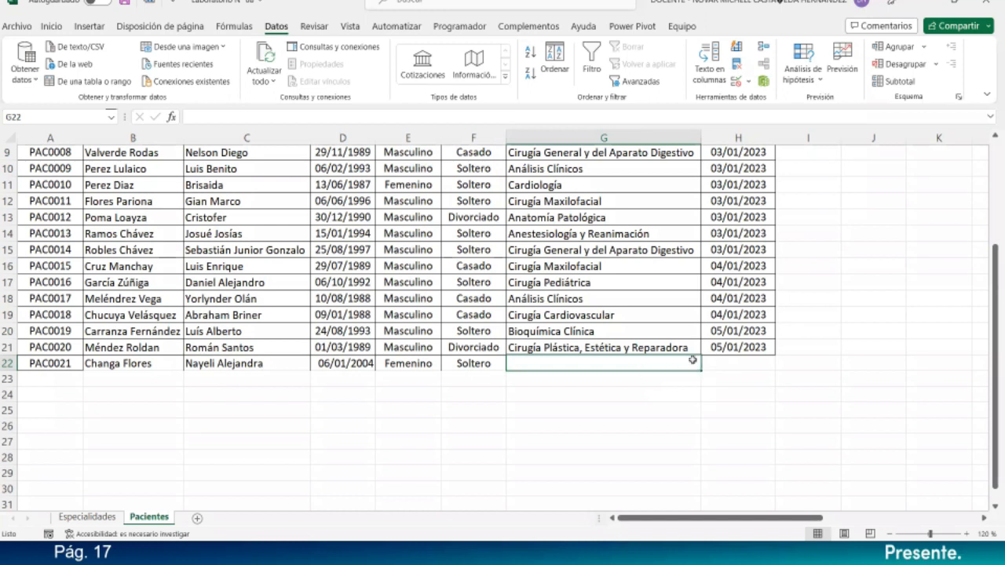
left_click(697, 348)
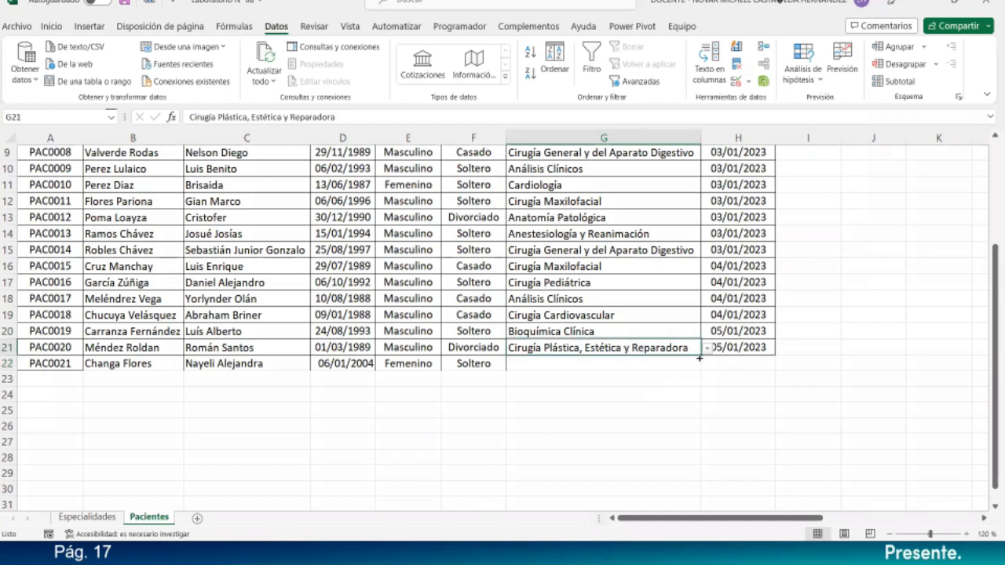
left_click_drag(700, 355, 698, 368)
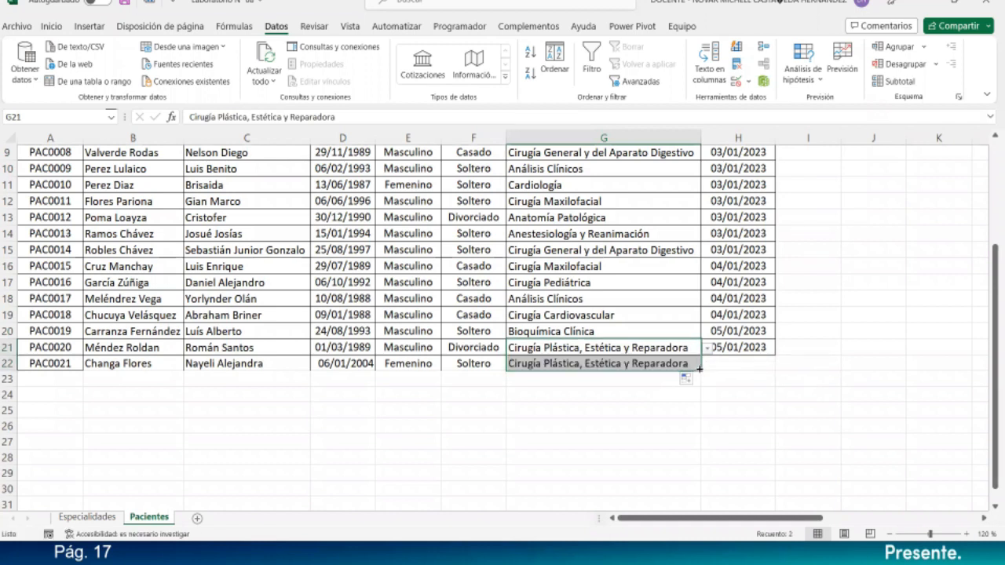
left_click(690, 364)
left_click(706, 364)
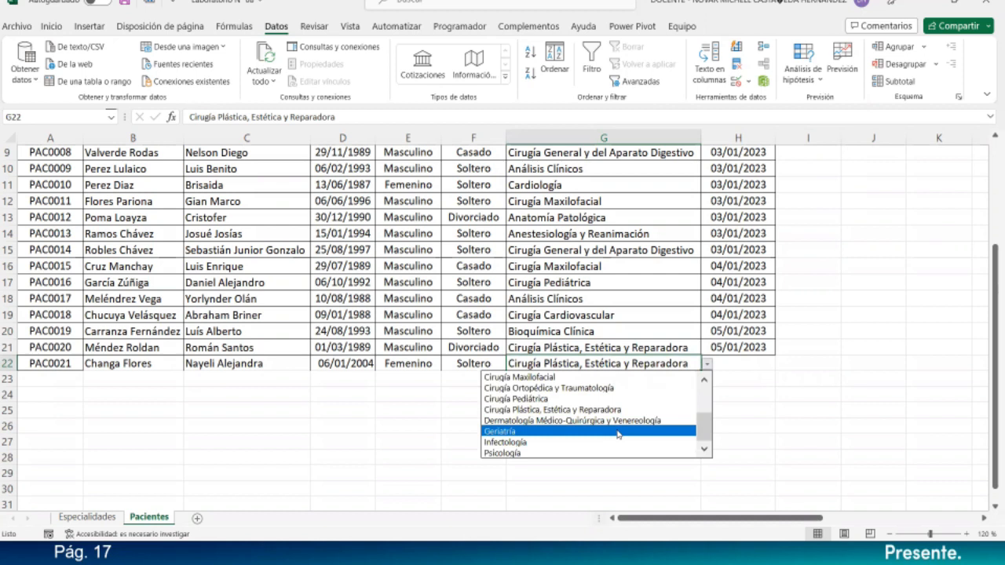
left_click(514, 454)
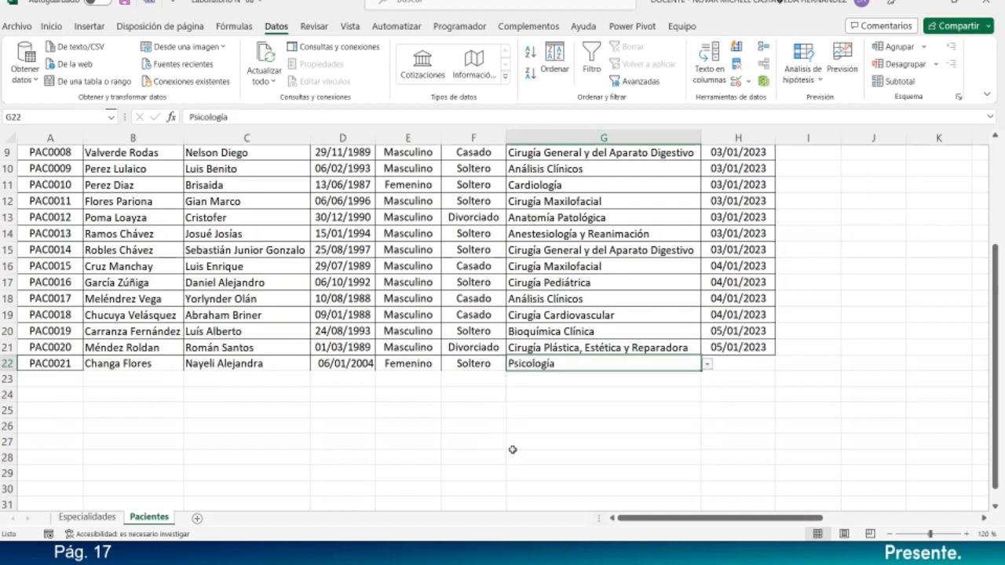
left_click_drag(141, 363, 597, 363)
- Enter the registration date 16/01/2023 for the new patient in row 22
left_click(53, 28)
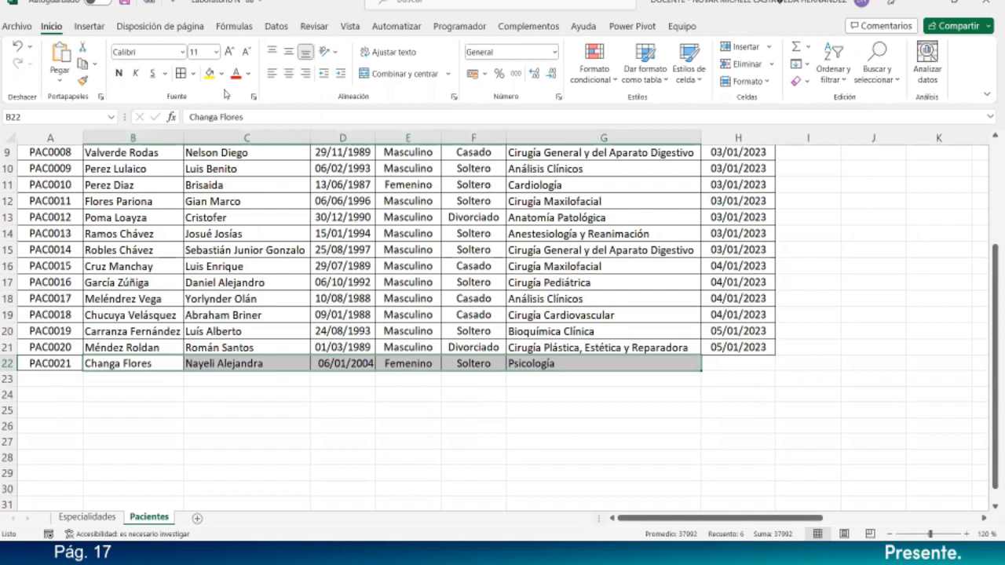
left_click(363, 423)
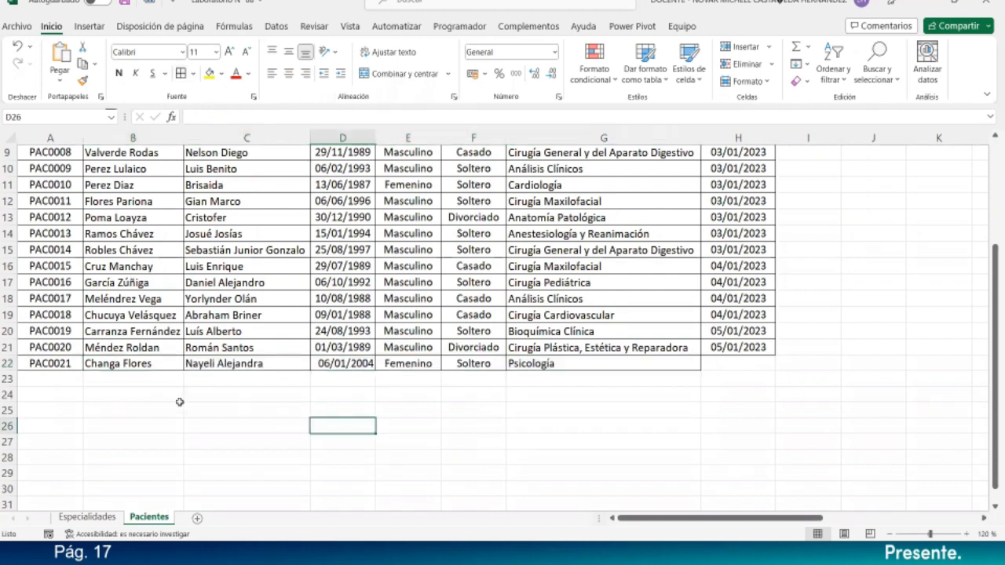
left_click_drag(719, 518, 774, 518)
left_click(503, 362)
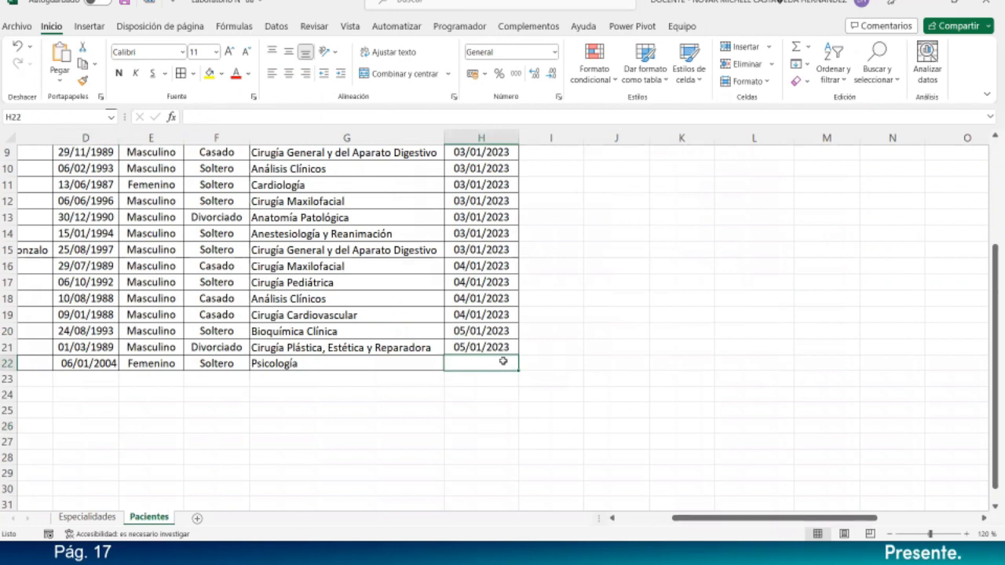
type("16/01/2023")
key("Return")
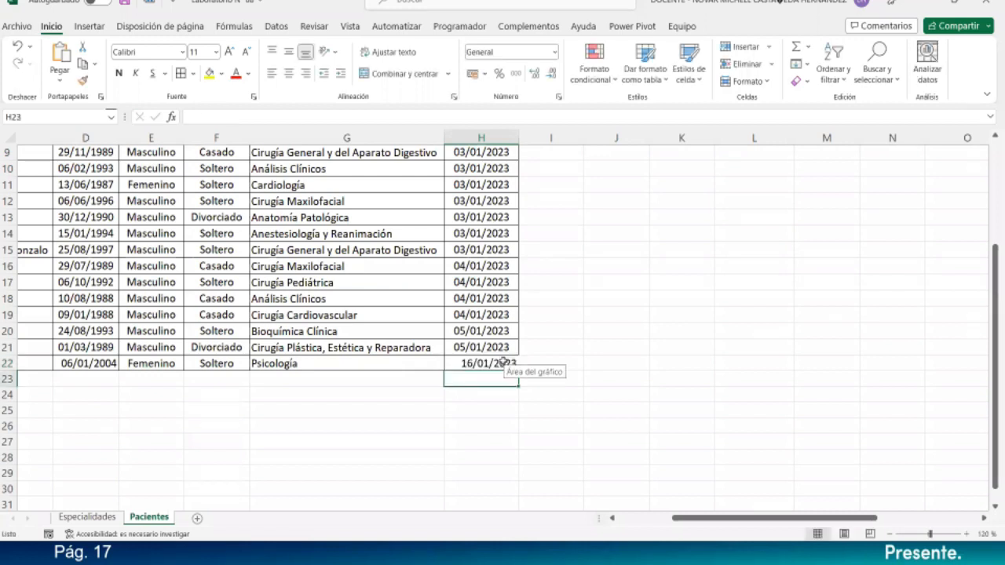
- Copy H21's date formatting onto H22 with the Format Painter
left_click(503, 348)
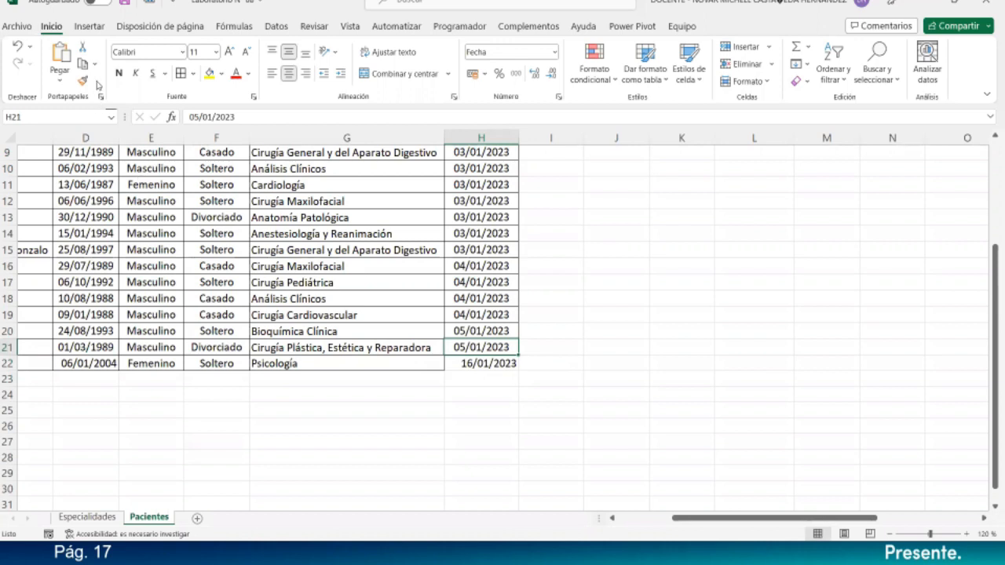
left_click(85, 83)
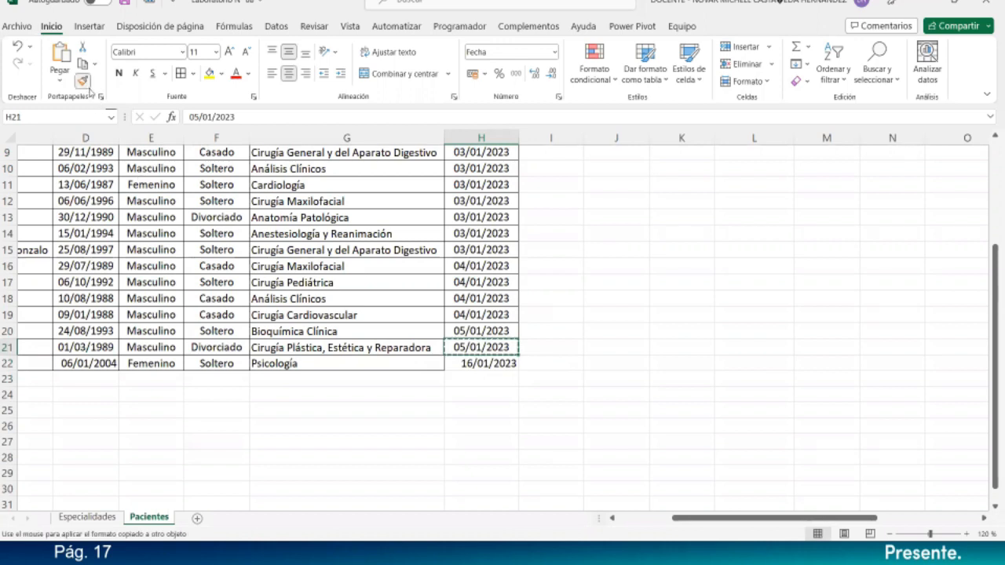
left_click(473, 365)
left_click(469, 412)
left_click_drag(721, 520, 568, 527)
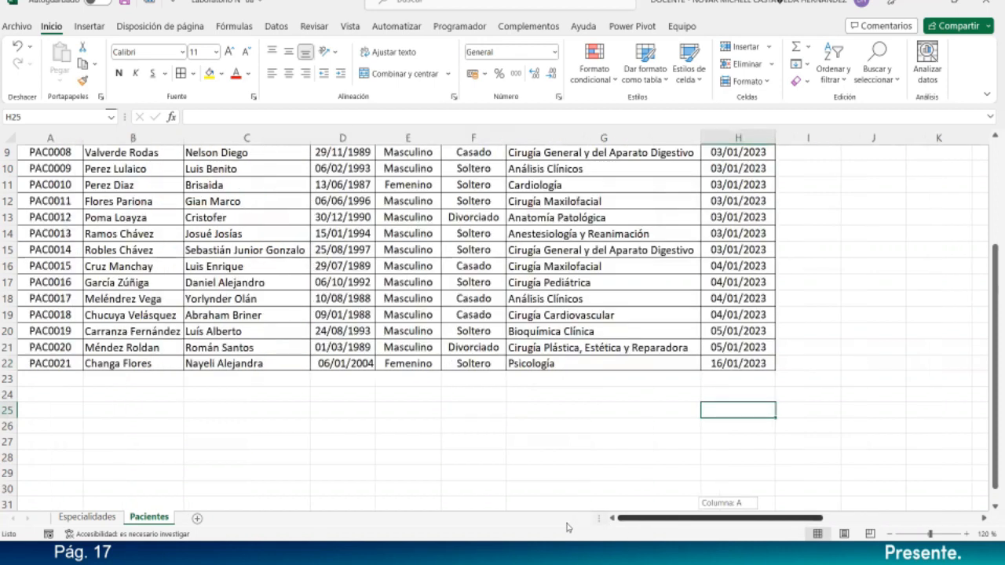
- Continue the patient code series into A23 and enter the new patient's surnames and first names
left_click(65, 366)
left_click_drag(84, 381, 84, 383)
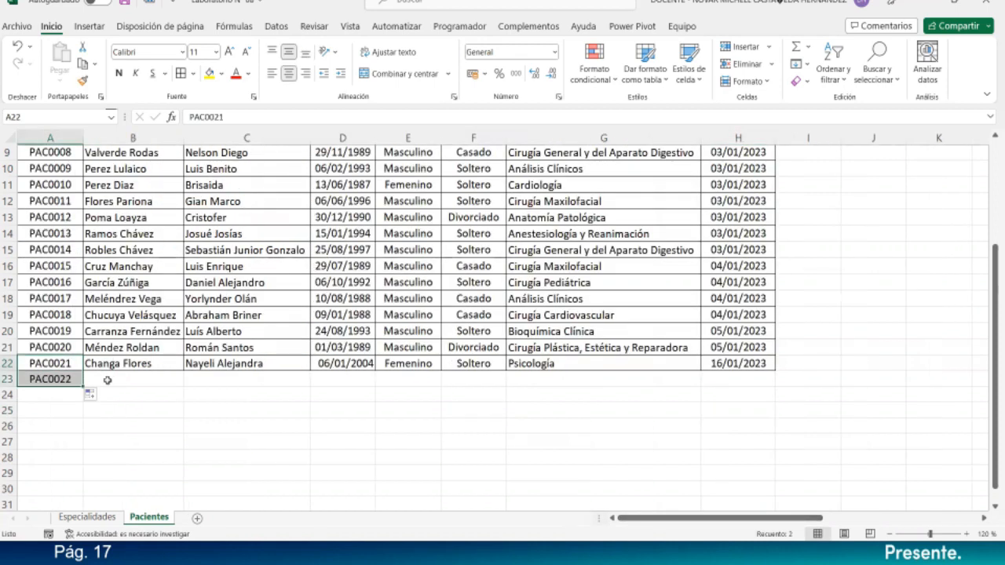
left_click(110, 379)
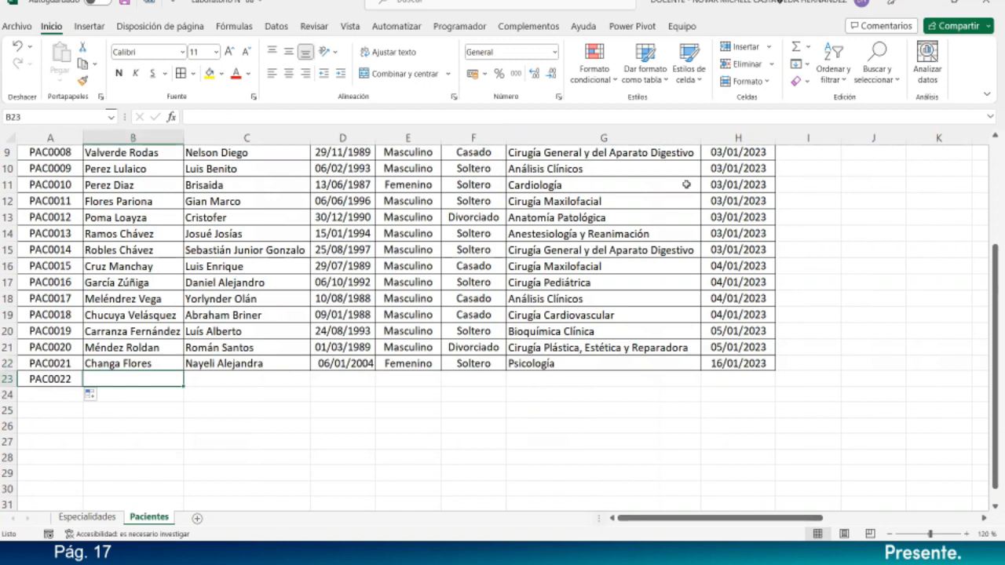
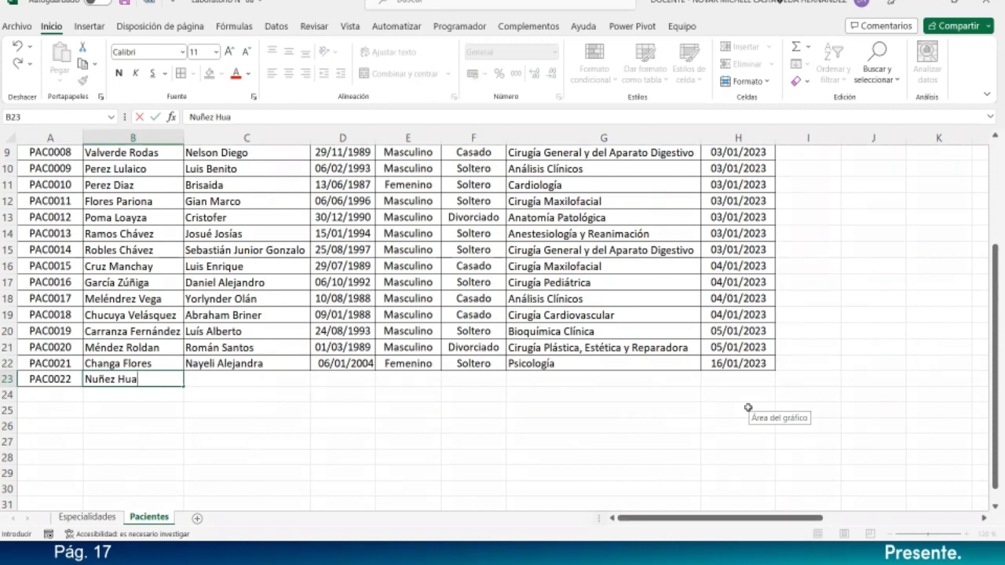
key("Return")
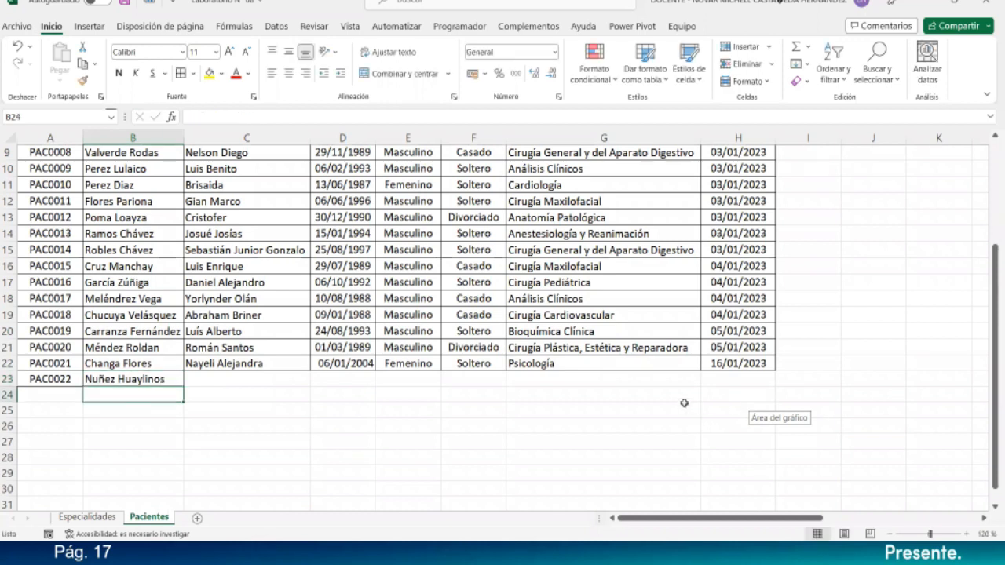
left_click(265, 381)
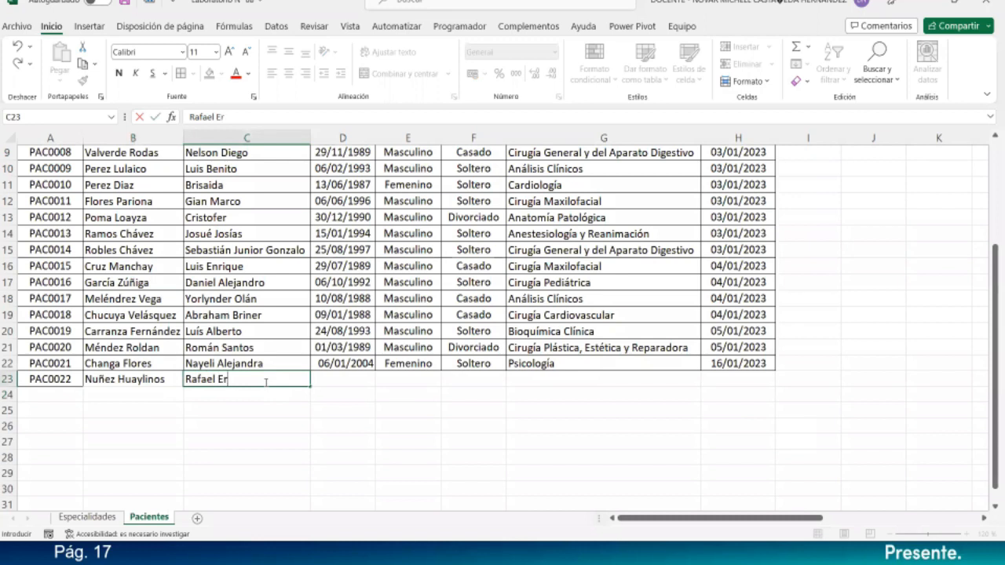
key("Return")
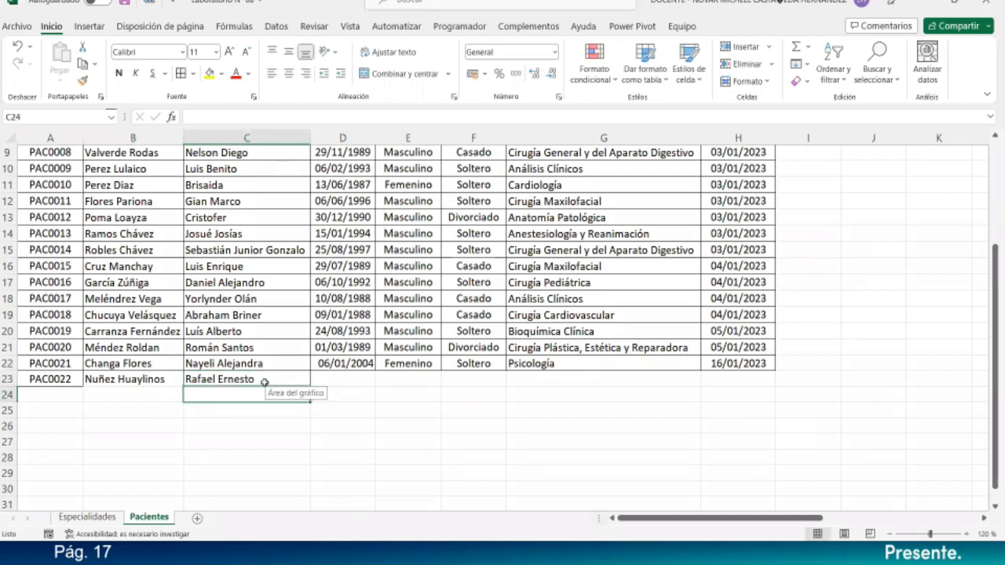
- Enter Masculino as the sex and Soltero as the marital status in row 23
left_click(424, 378)
type("M")
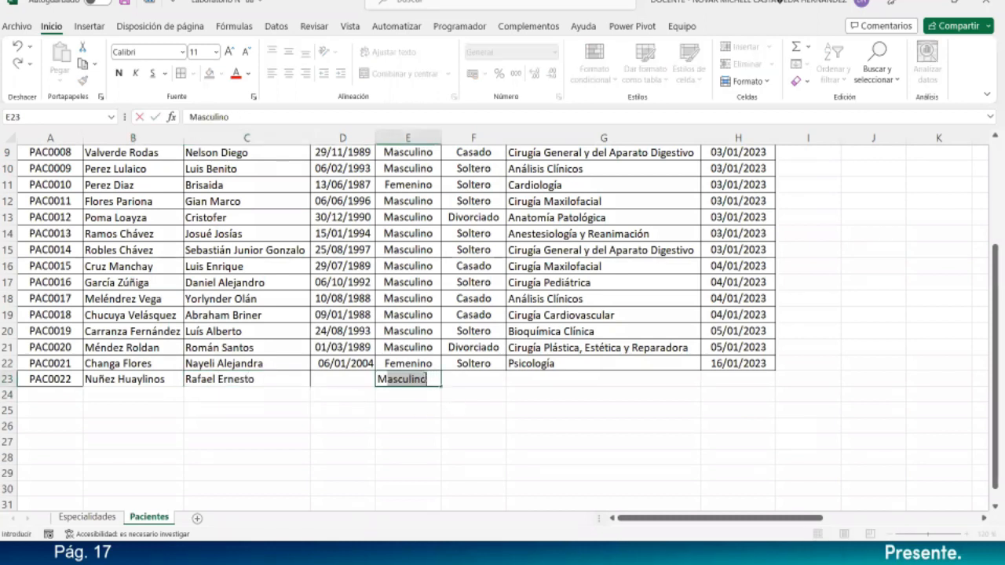
key("Return")
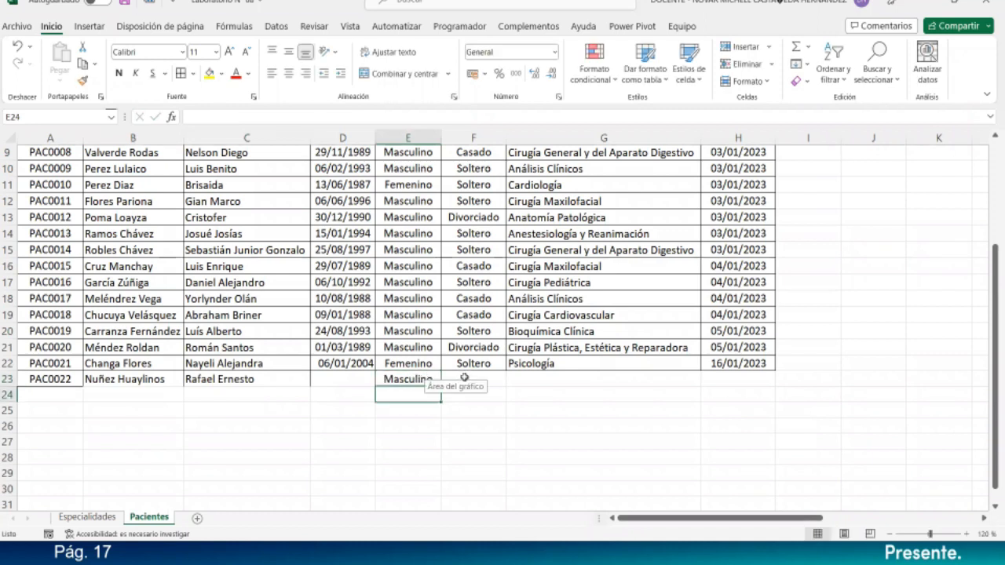
left_click(465, 379)
type("Soltero")
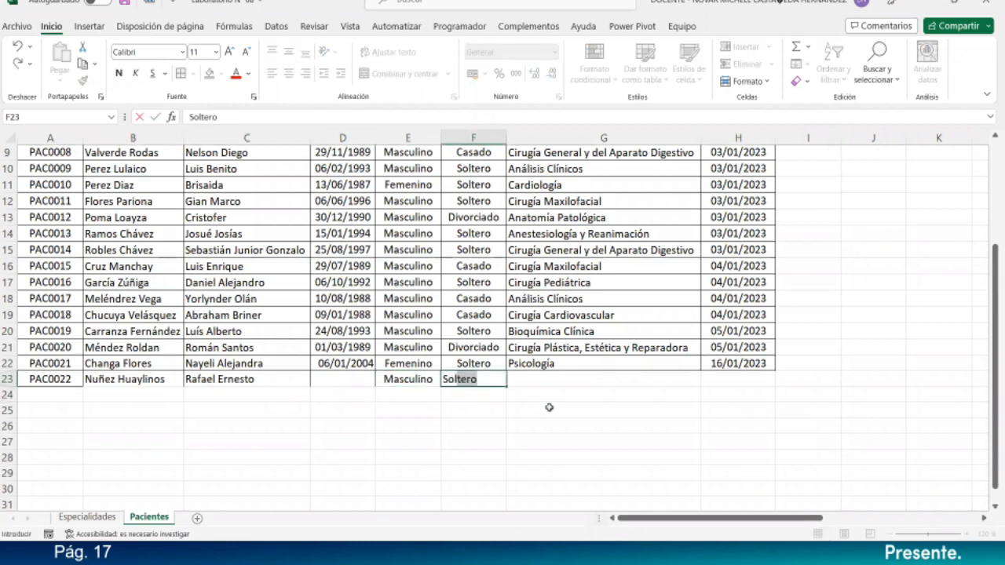
key("Return")
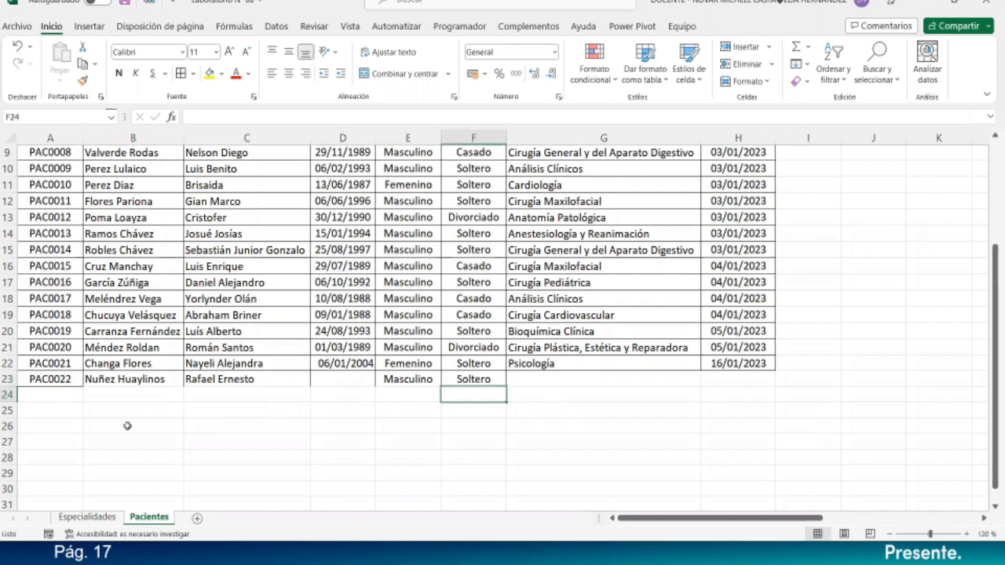
left_click_drag(125, 378, 464, 382)
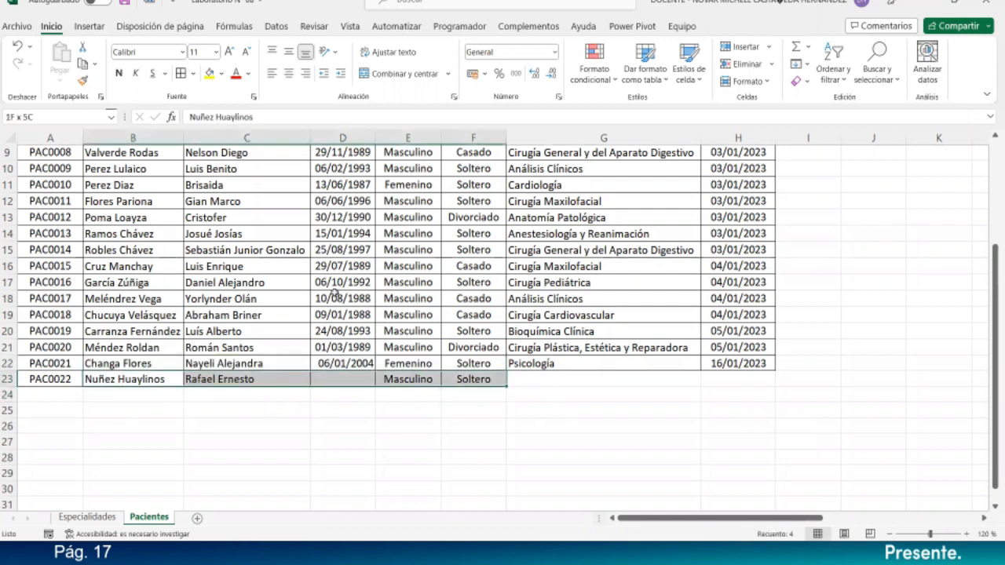
- Enter birth date 29/01/2001 in D23 and copy D21's date format onto D22:D23
left_click(342, 379)
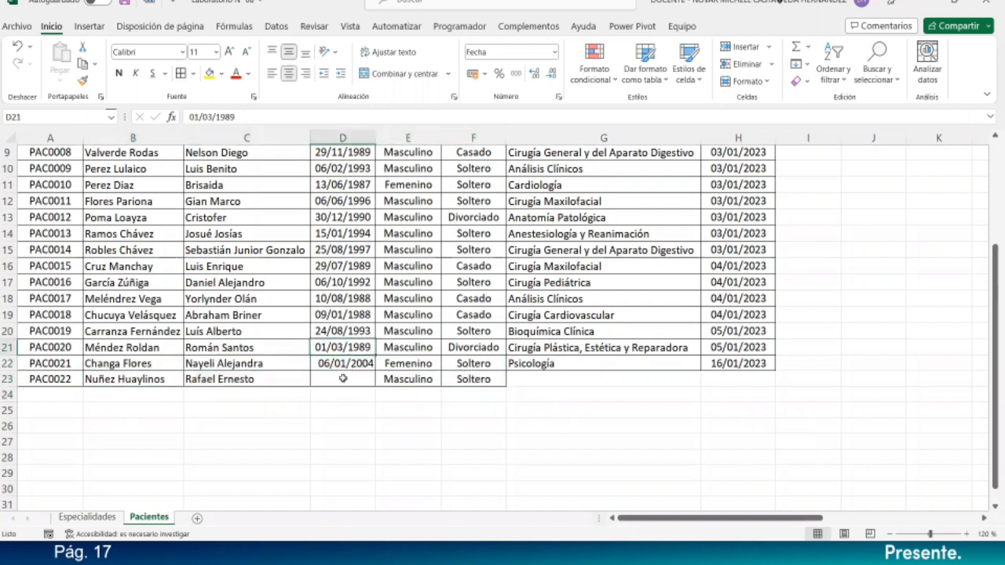
type("29/01")
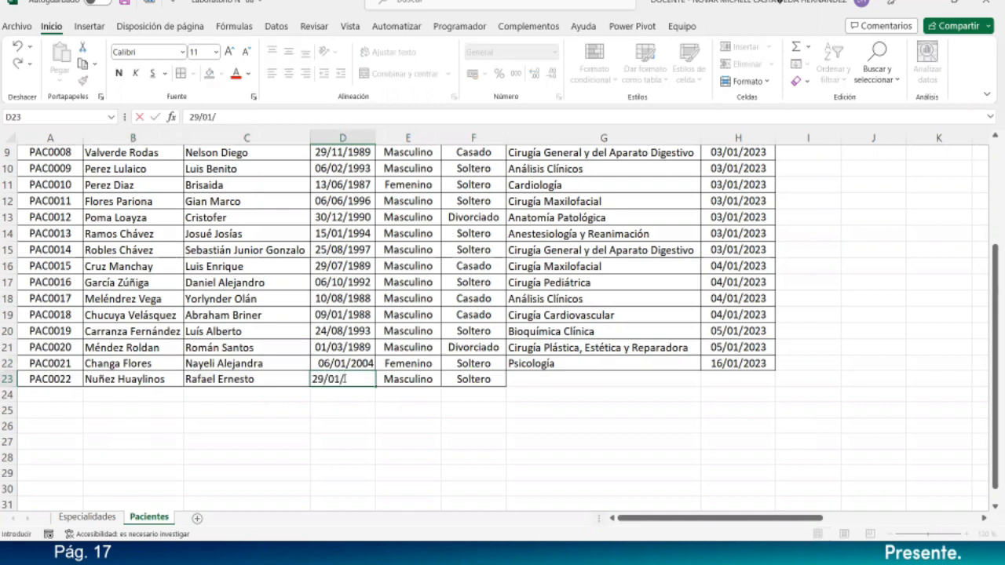
type("/2001")
key("Return")
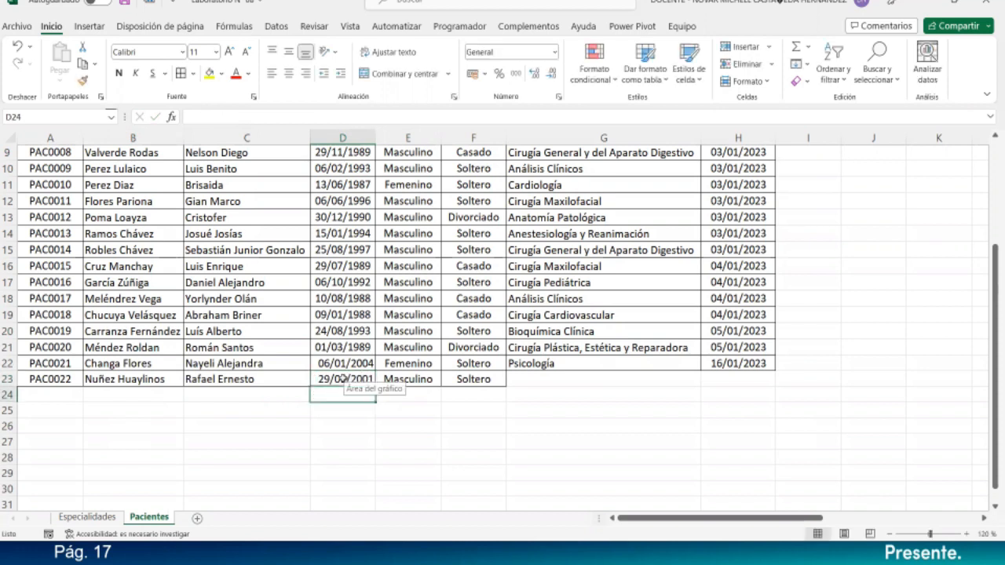
left_click(348, 350)
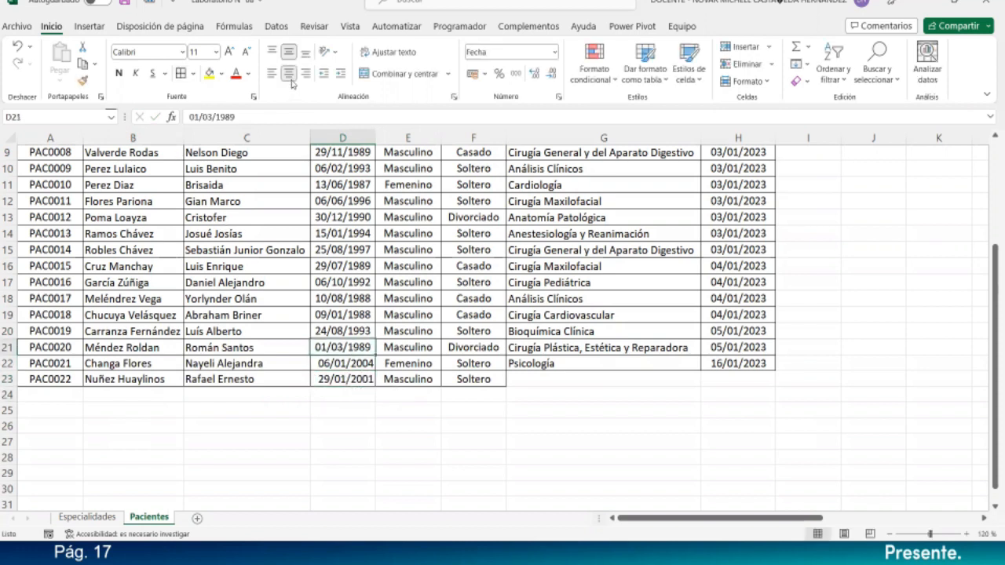
left_click_drag(358, 369, 350, 381)
- Fill the Psicología specialty down from G22 into G23
left_click(530, 366)
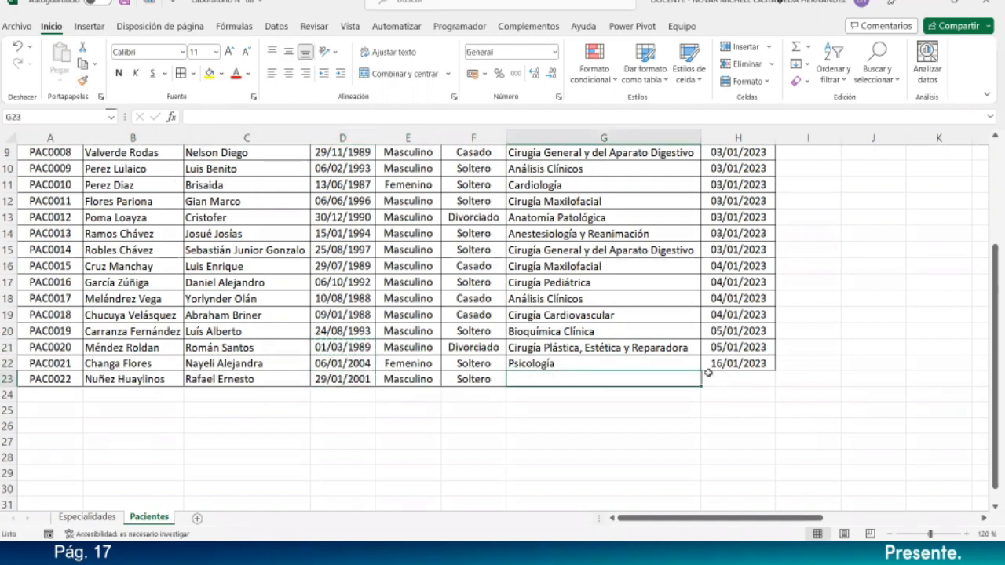
left_click_drag(701, 372, 701, 386)
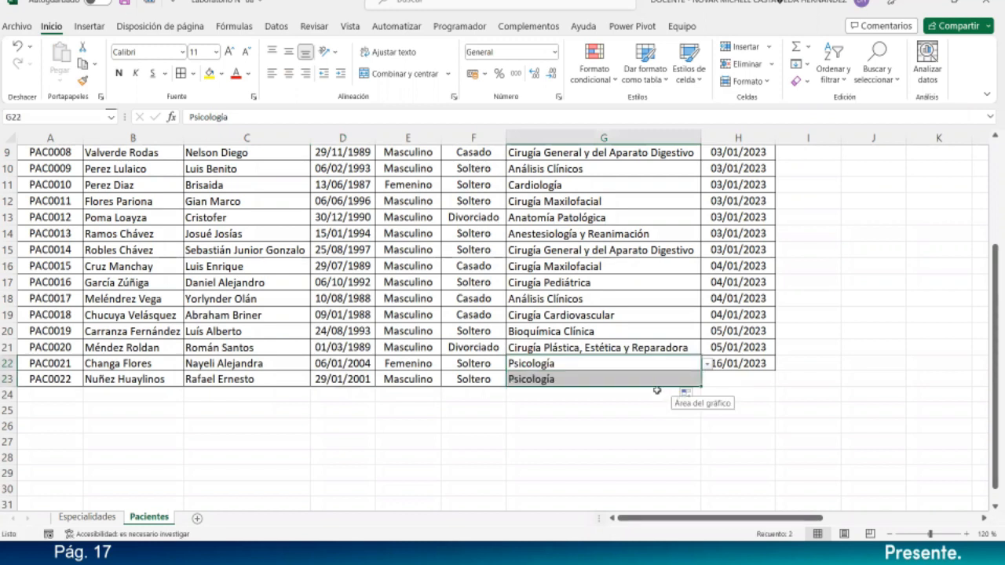
left_click(655, 390)
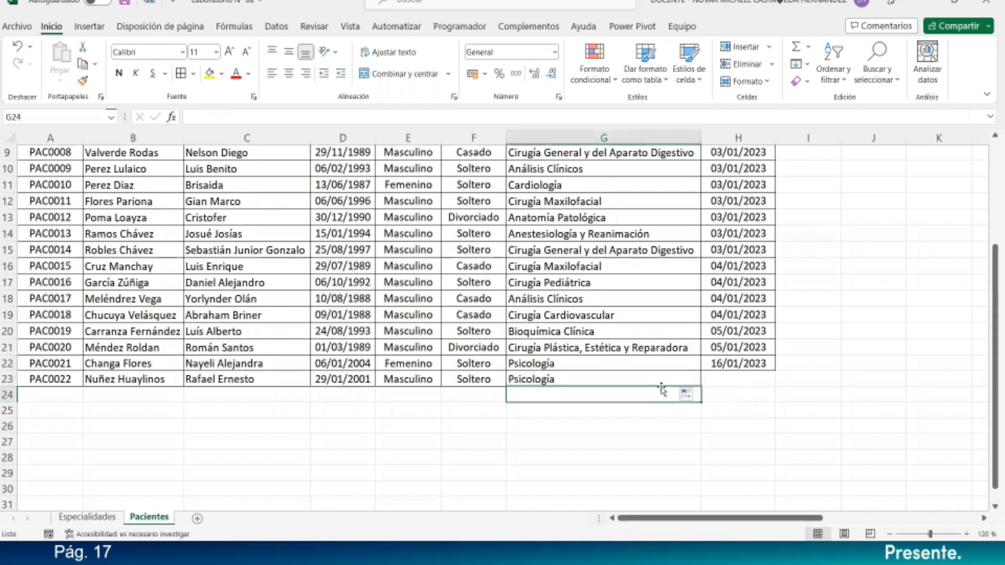
left_click(592, 381)
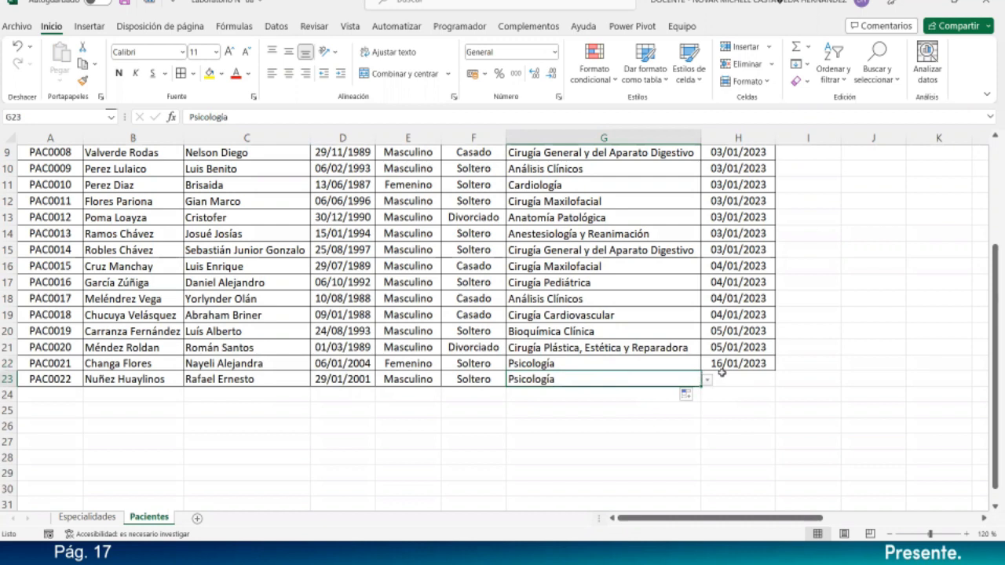
- Fill H22's registration date 16/01/2023 into H23 as an exact copy, not an incremented date
left_click(755, 366)
left_click_drag(774, 375, 777, 392)
left_click(785, 395)
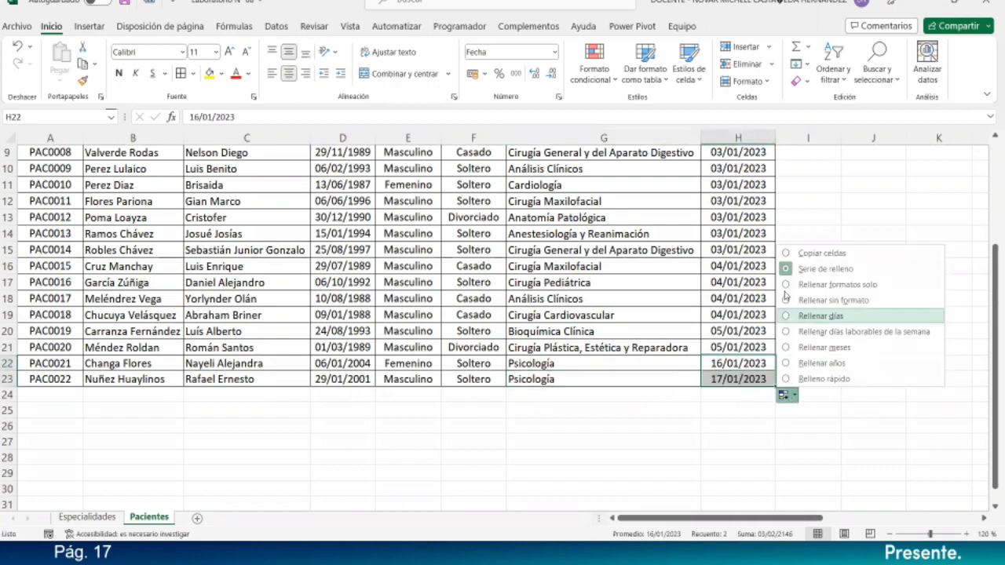
left_click(785, 253)
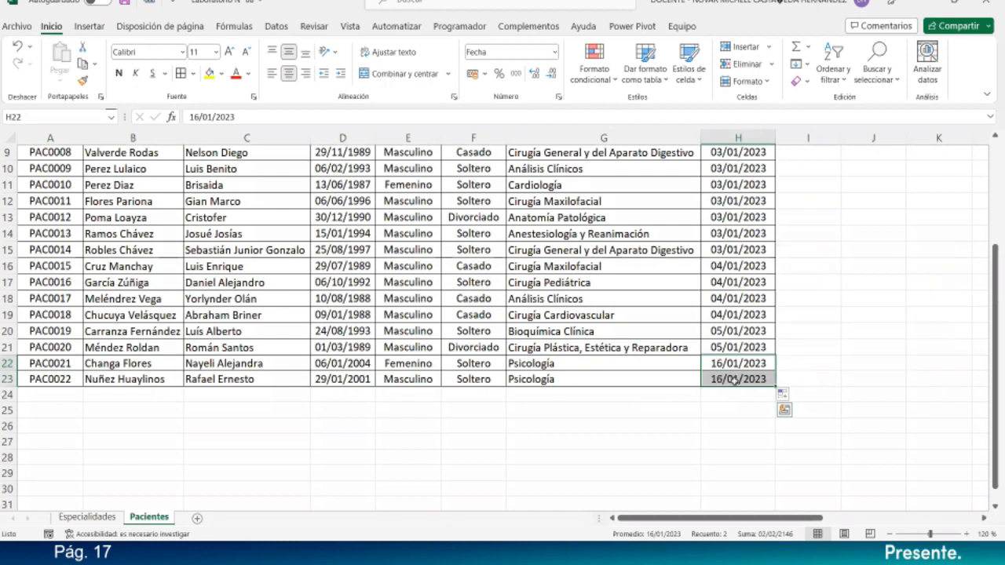
left_click(713, 415)
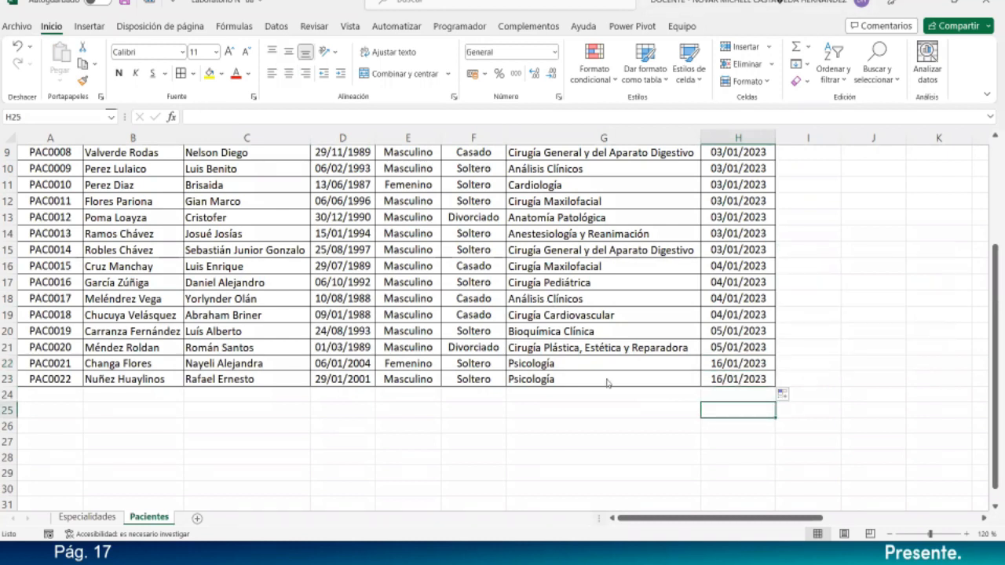
- Check G23's specialty dropdown list, keeping Psicología selected
left_click(691, 378)
left_click(707, 379)
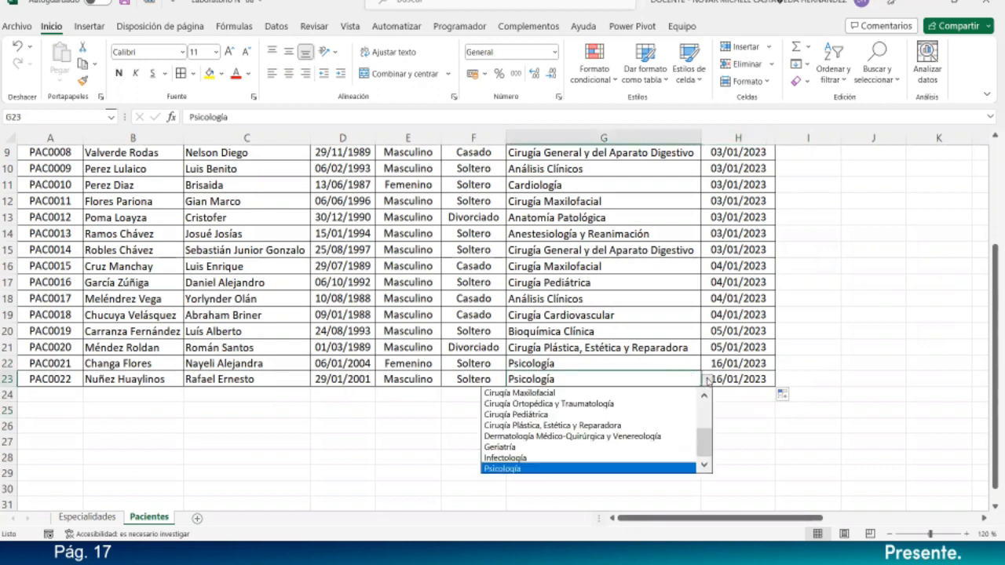
key("Escape")
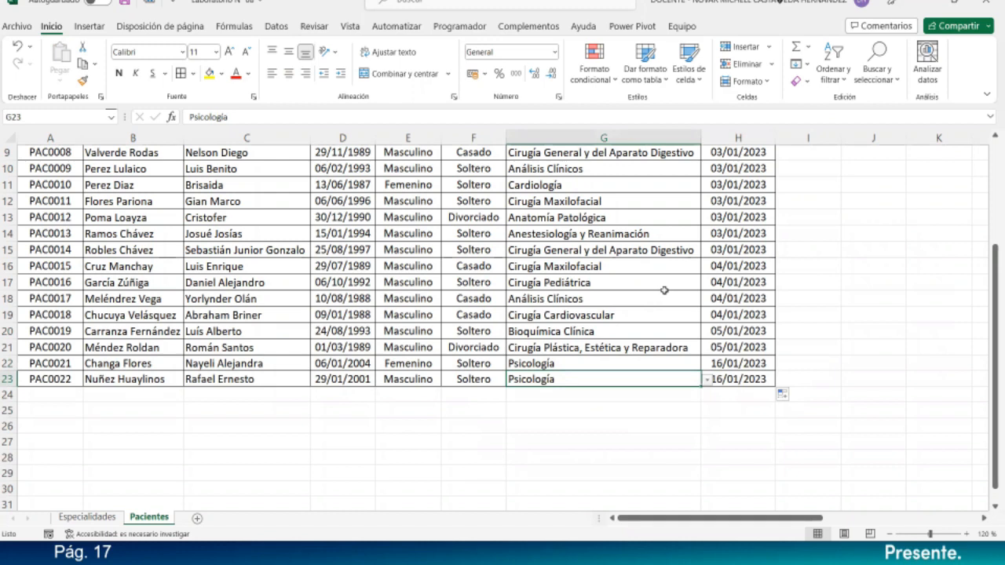
scroll(660, 290, "up", 3)
left_click_drag(786, 517, 861, 518)
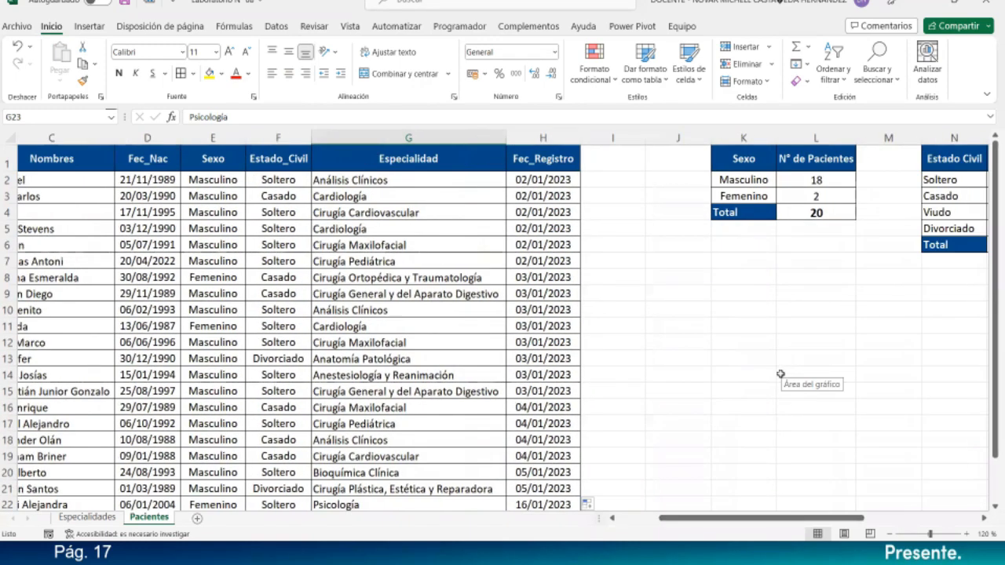
scroll(780, 377, "down", 1)
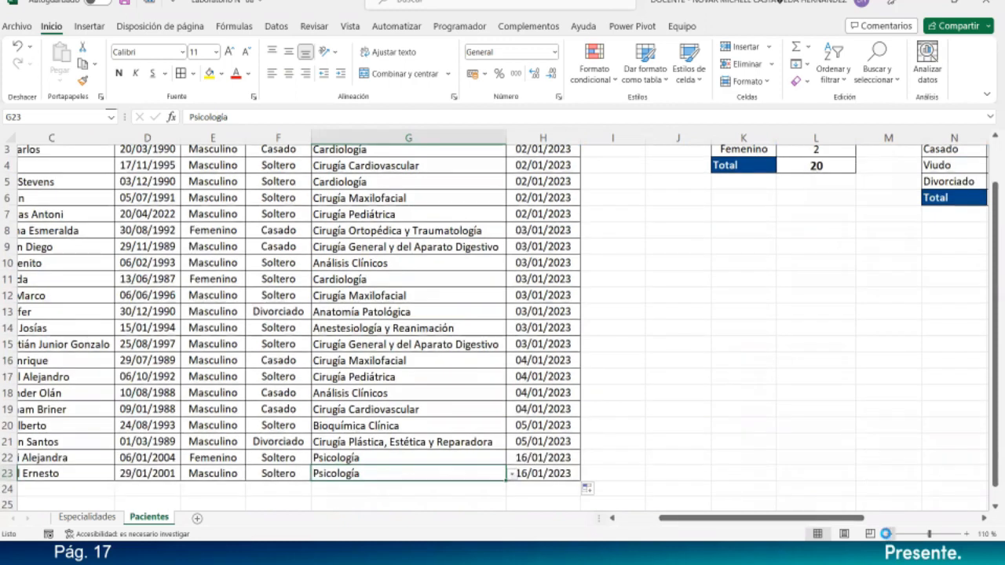
left_click(889, 534)
scroll(951, 516, "right", 1)
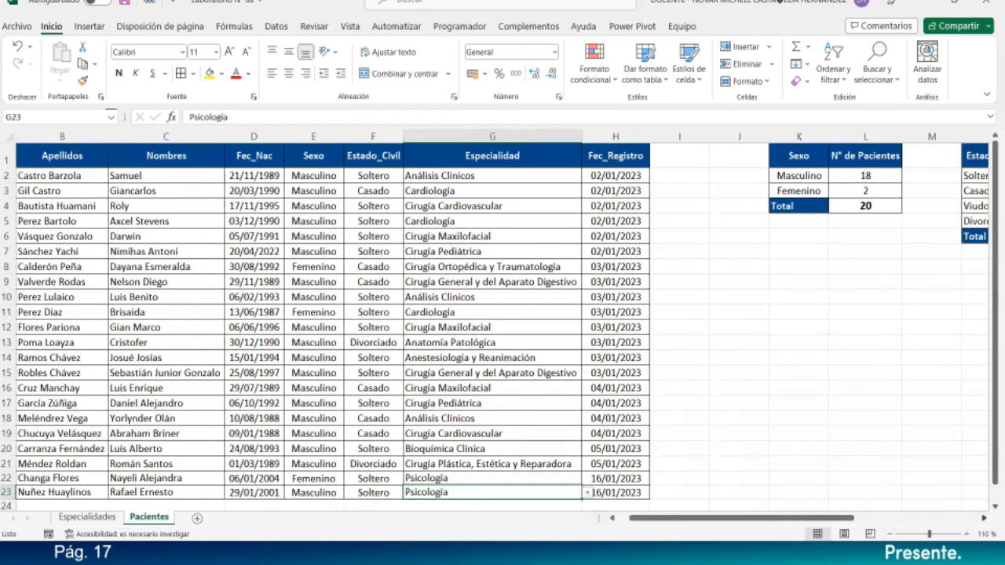
scroll(692, 254, "right", 2)
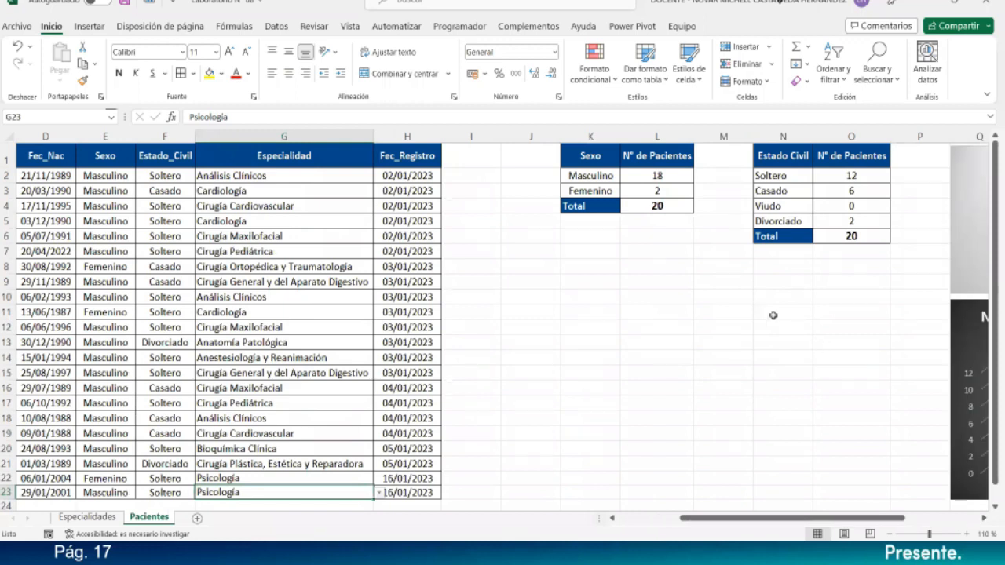
left_click(672, 208)
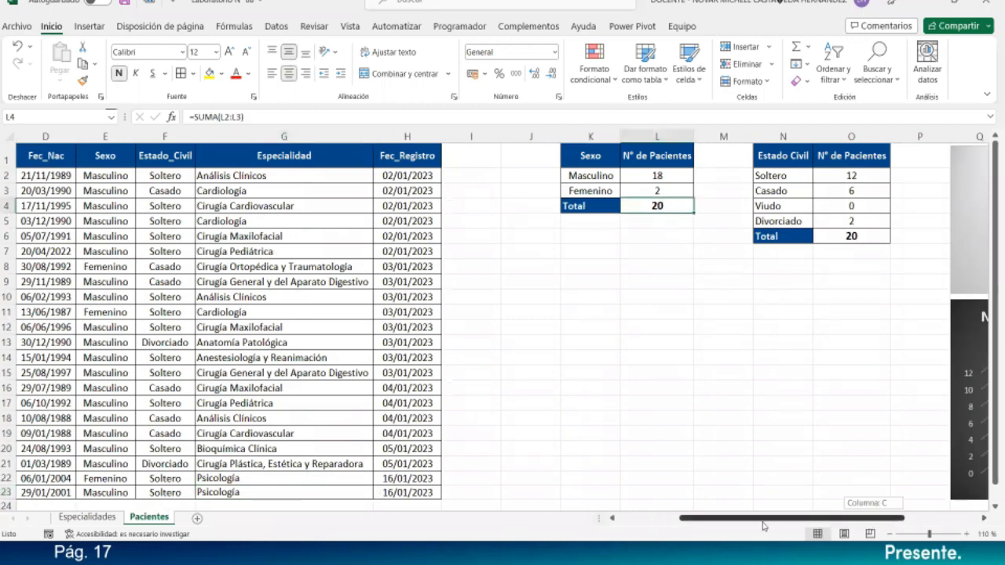
left_click_drag(877, 525, 816, 524)
scroll(82, 455, "down", 1)
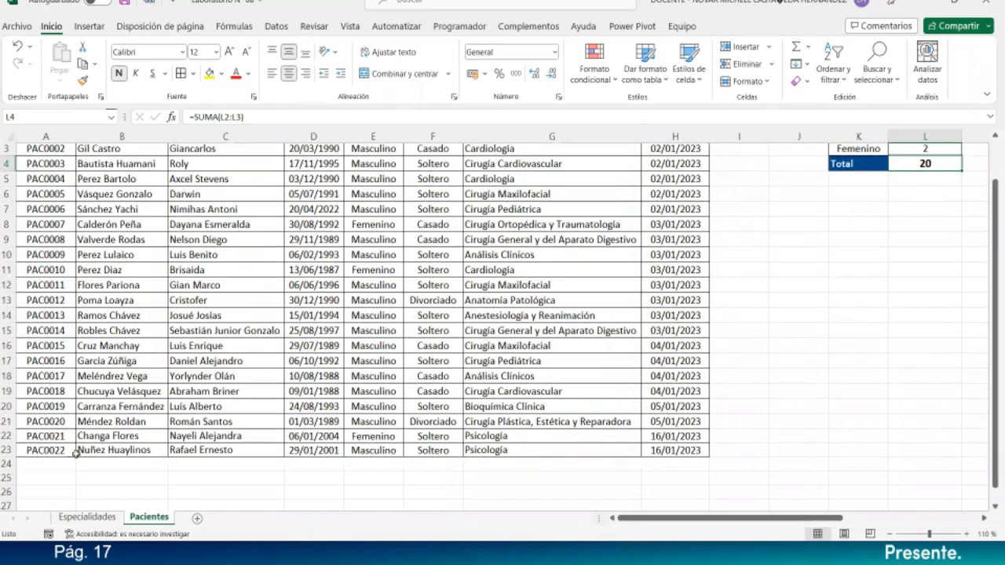
left_click_drag(47, 438, 124, 451)
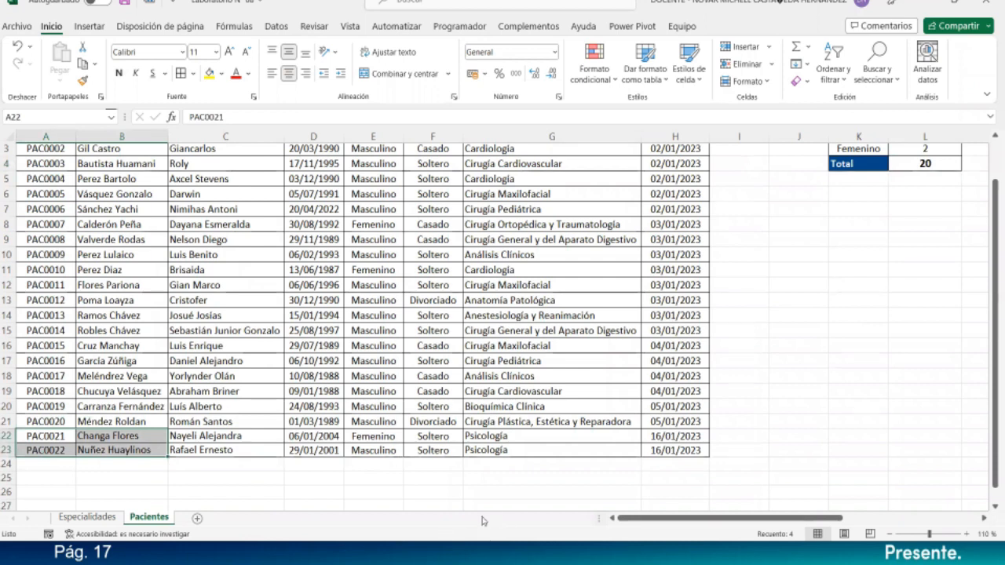
left_click_drag(824, 524, 853, 419)
scroll(850, 408, "up", 1)
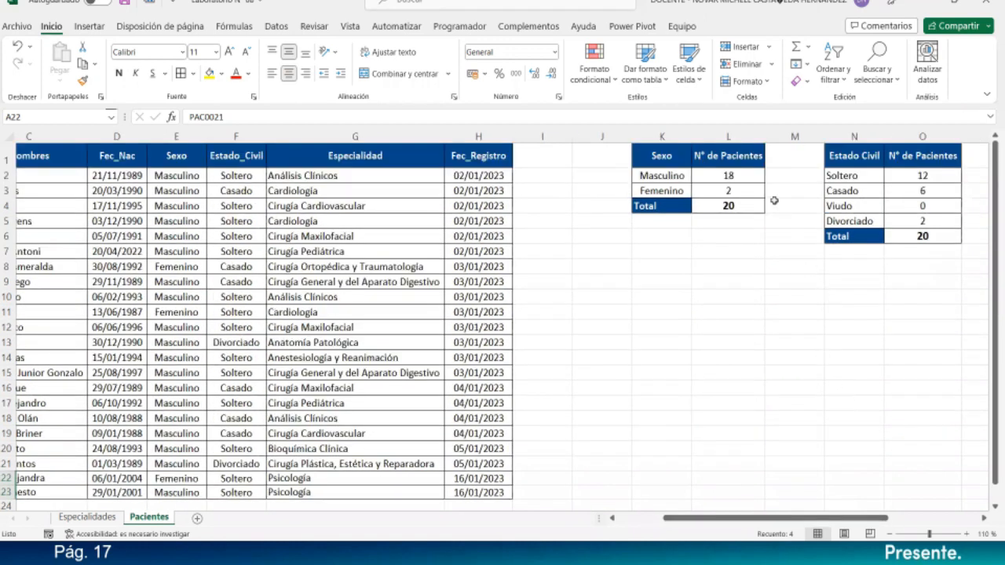
- Inspect the Masculino count formula in L2 and confirm it unchanged
left_click(752, 174)
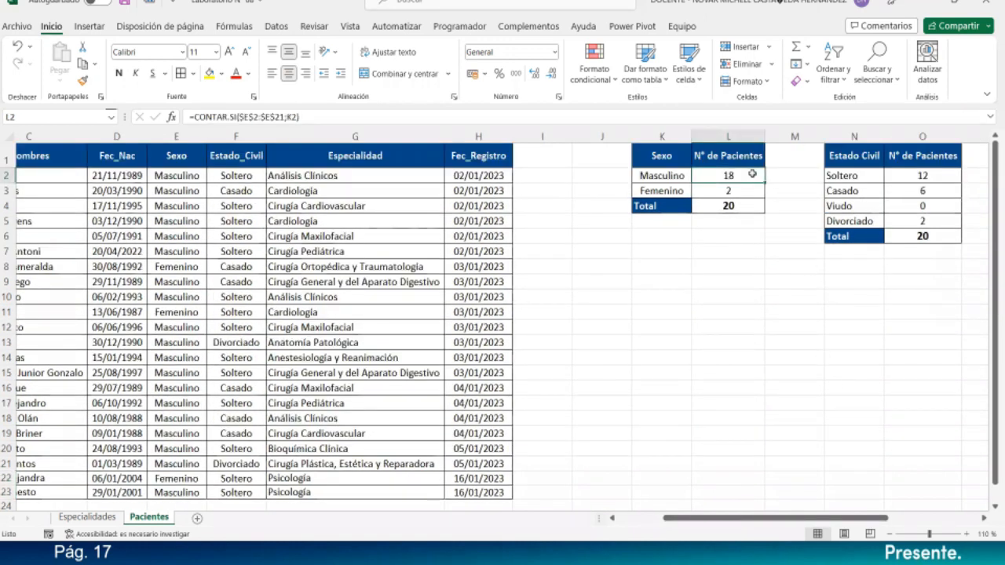
double_click(752, 174)
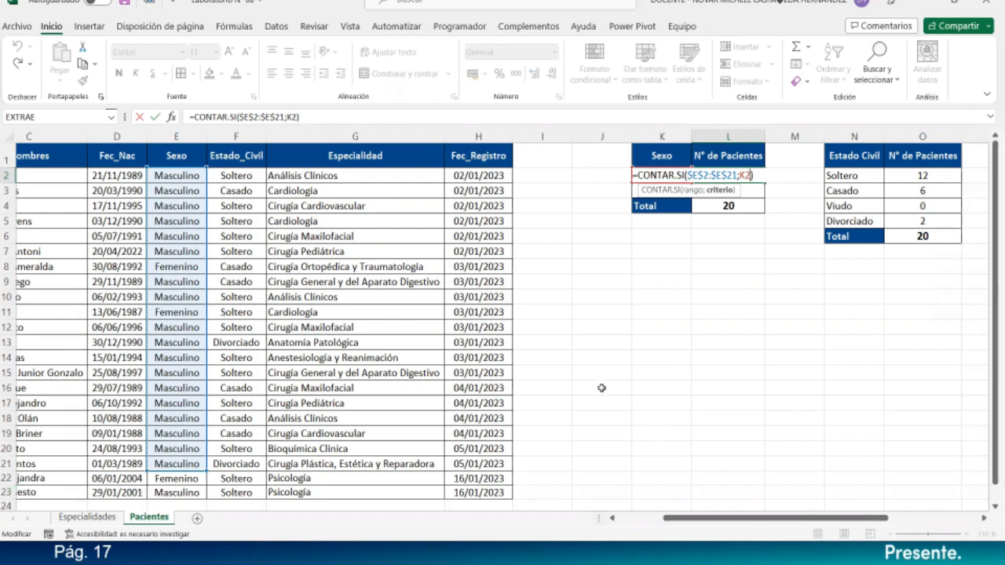
key("Return")
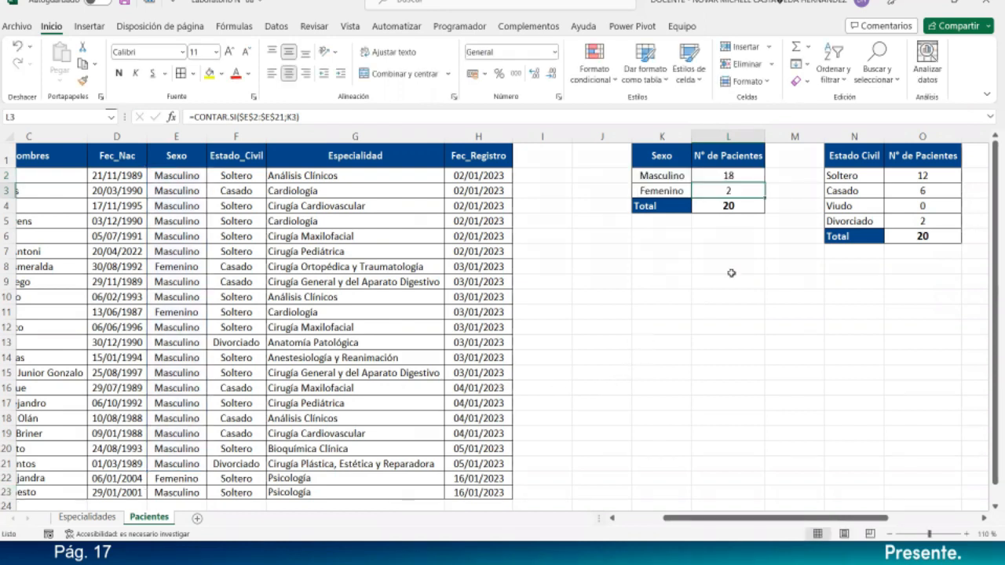
scroll(728, 264, "up", 1)
scroll(728, 265, "up", 2)
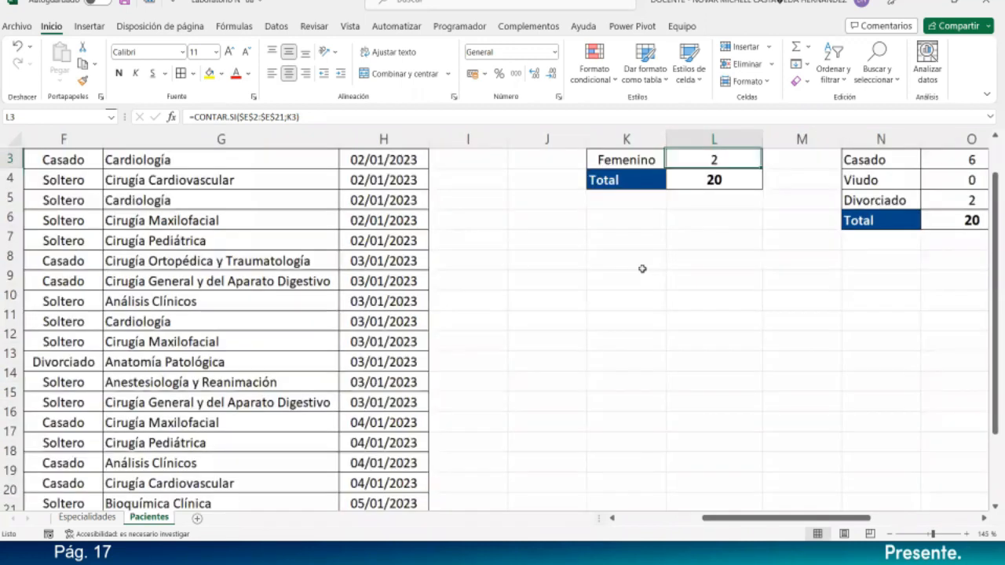
- Replace the L2 formula's $E$2:$E$21 range with the Estado_Civil cells F2:F23
double_click(730, 190)
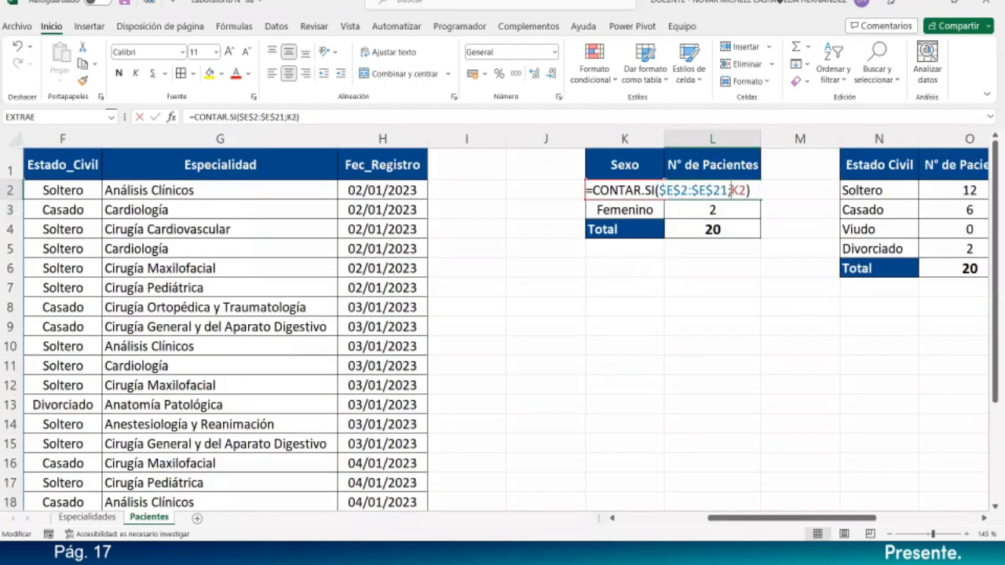
left_click_drag(730, 190, 658, 189)
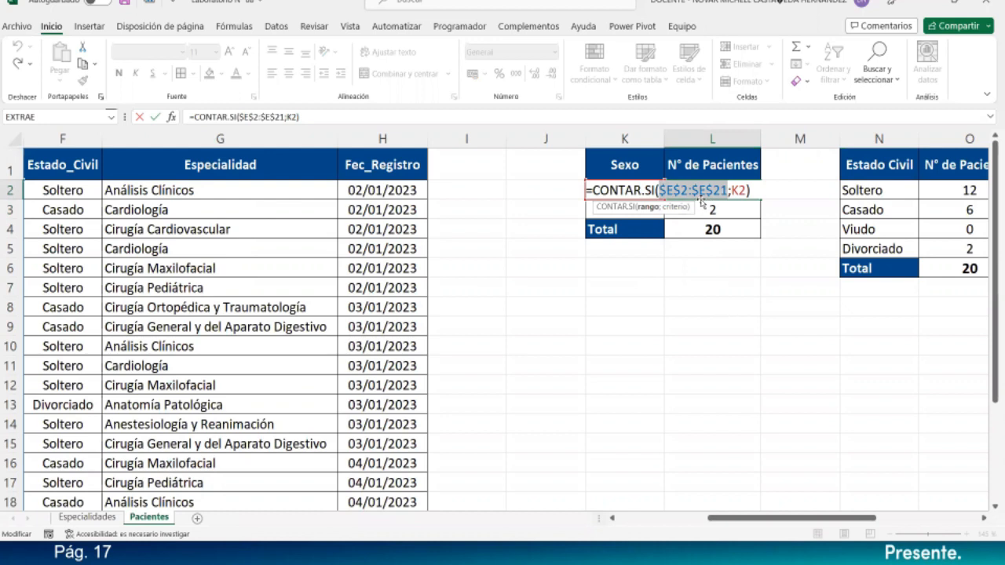
key("Delete")
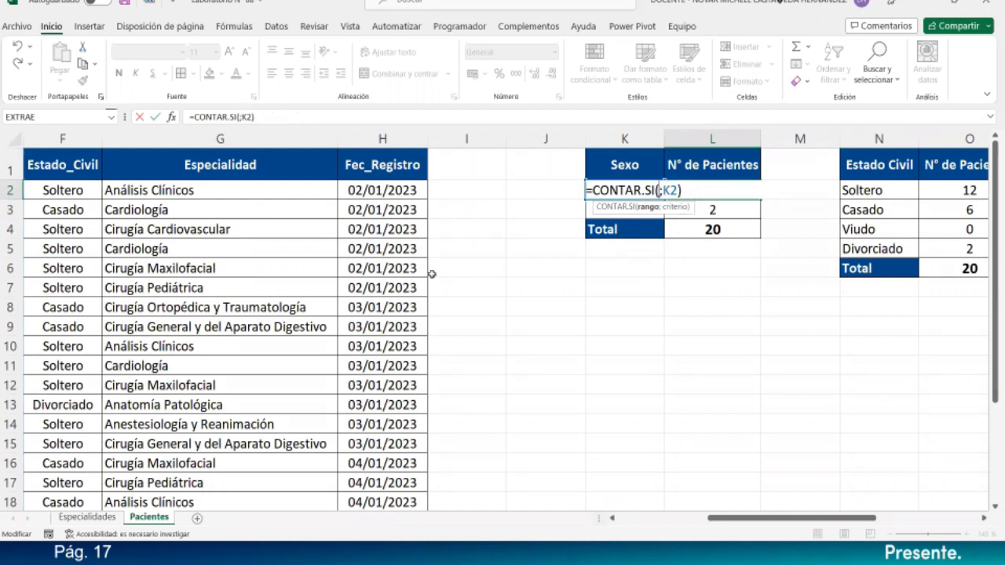
left_click_drag(76, 190, 81, 474)
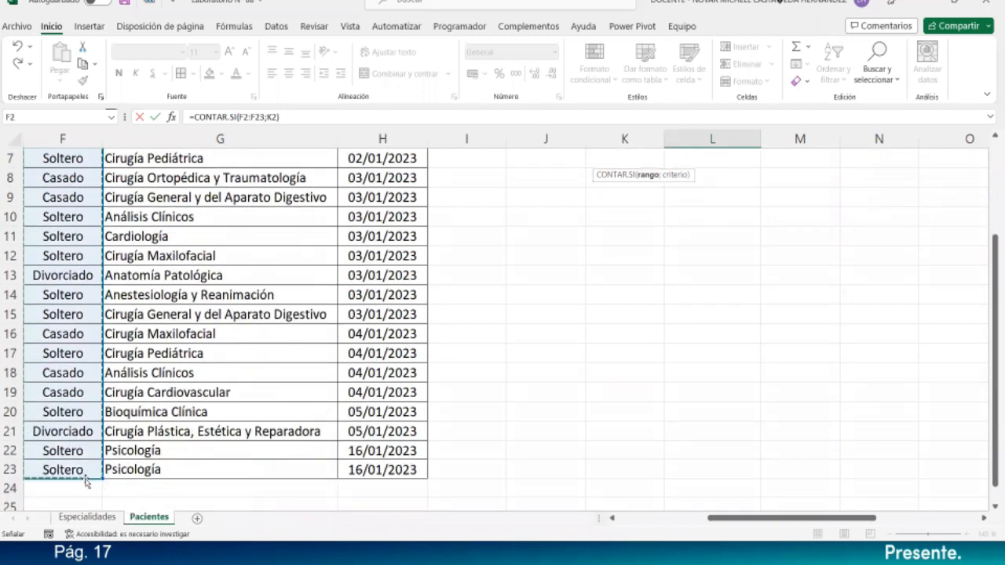
scroll(71, 353, "up", 2)
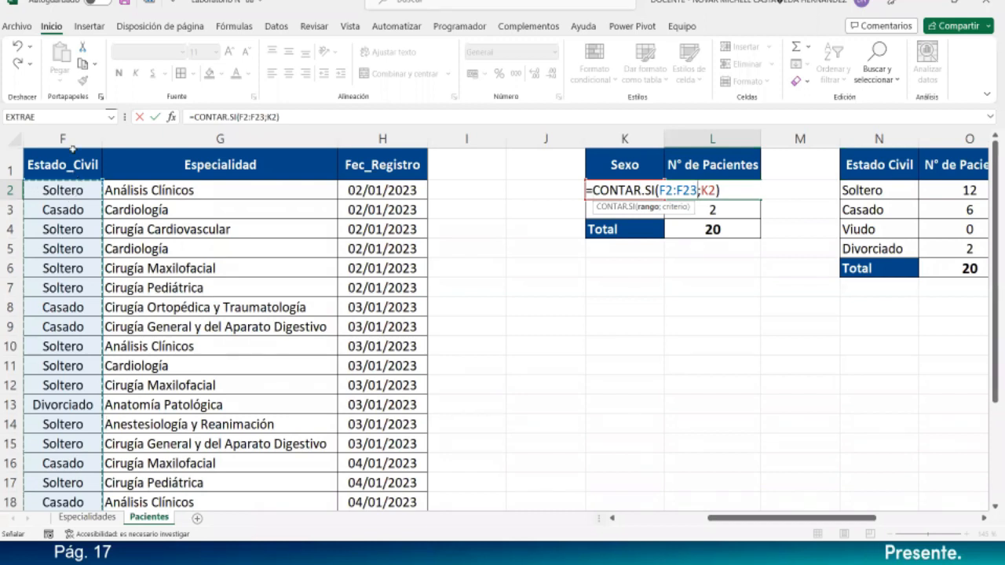
scroll(70, 314, "down", 5)
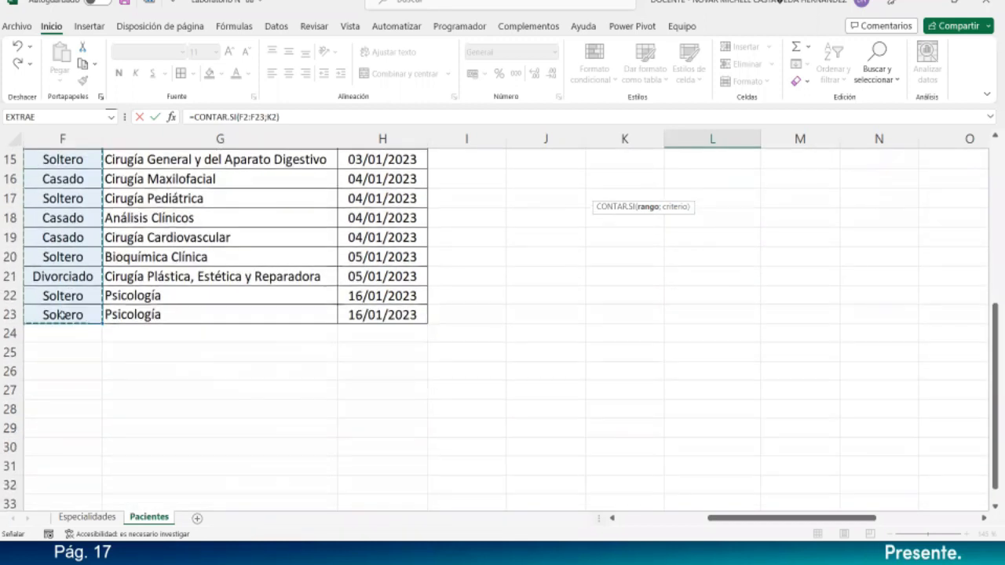
scroll(727, 195, "up", 1)
scroll(727, 194, "up", 4)
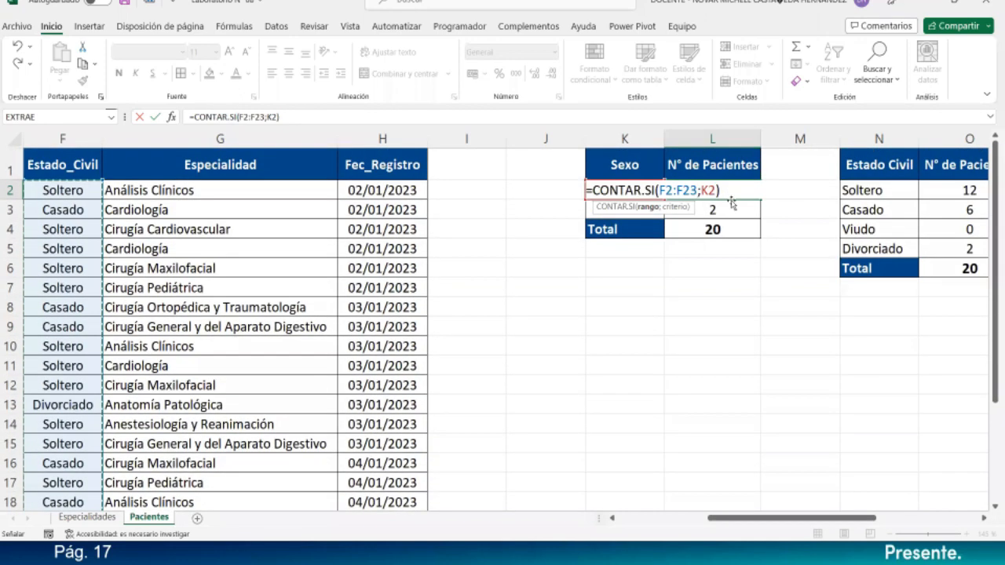
left_click(665, 190)
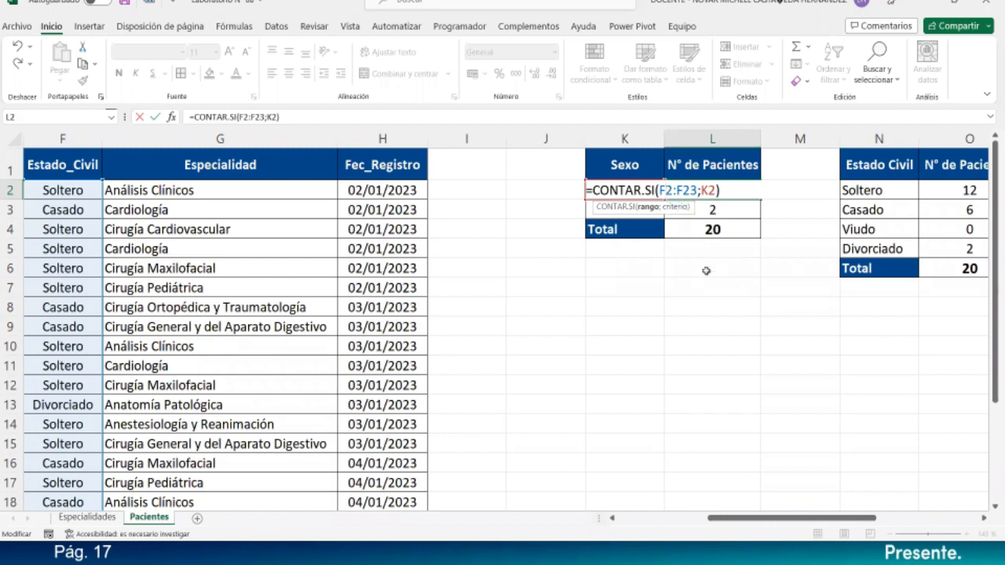
- Make the range fully absolute as $F$2:$F$23 and commit the formula
key("F4")
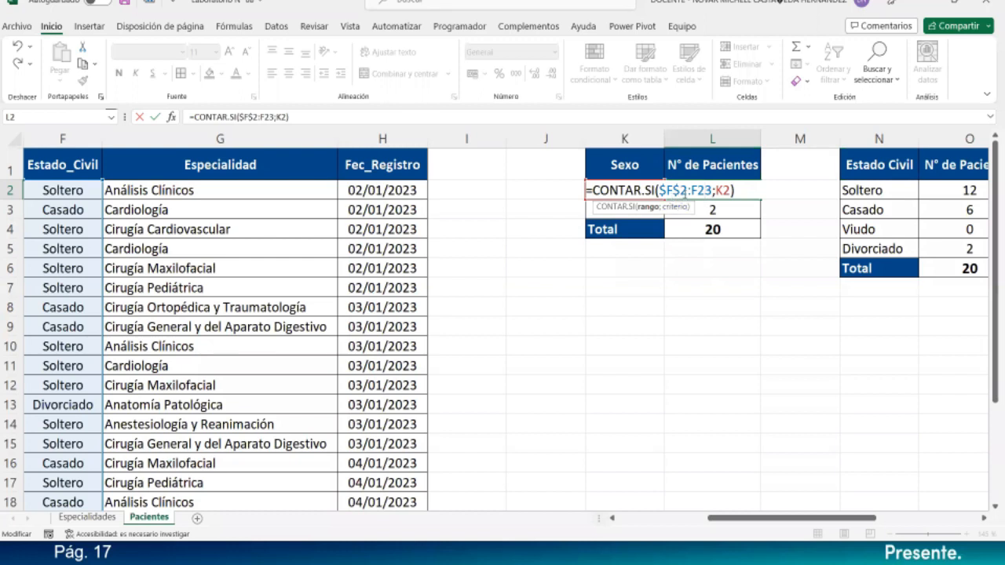
left_click_drag(686, 190, 713, 190)
left_click(704, 190)
key("F4")
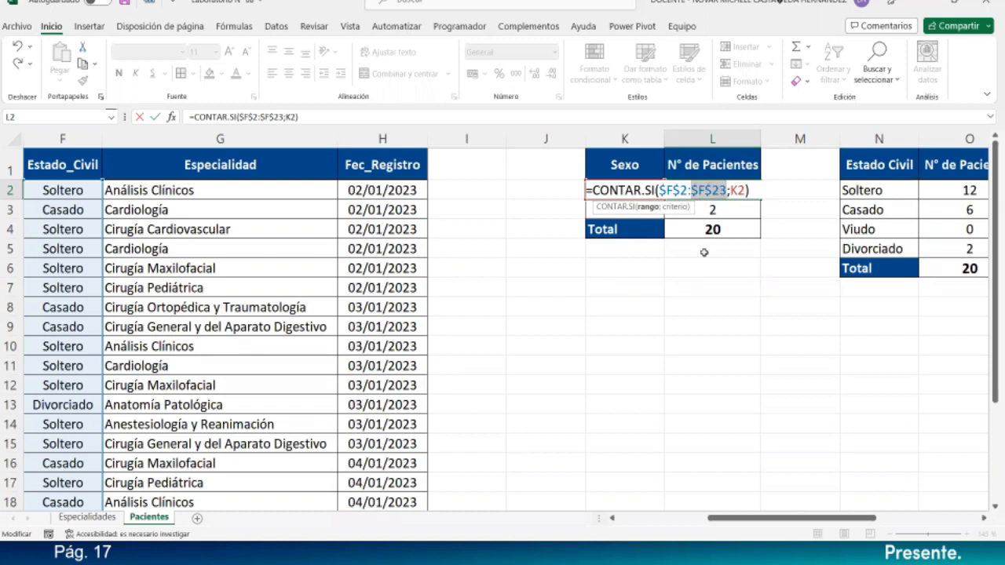
key("F4")
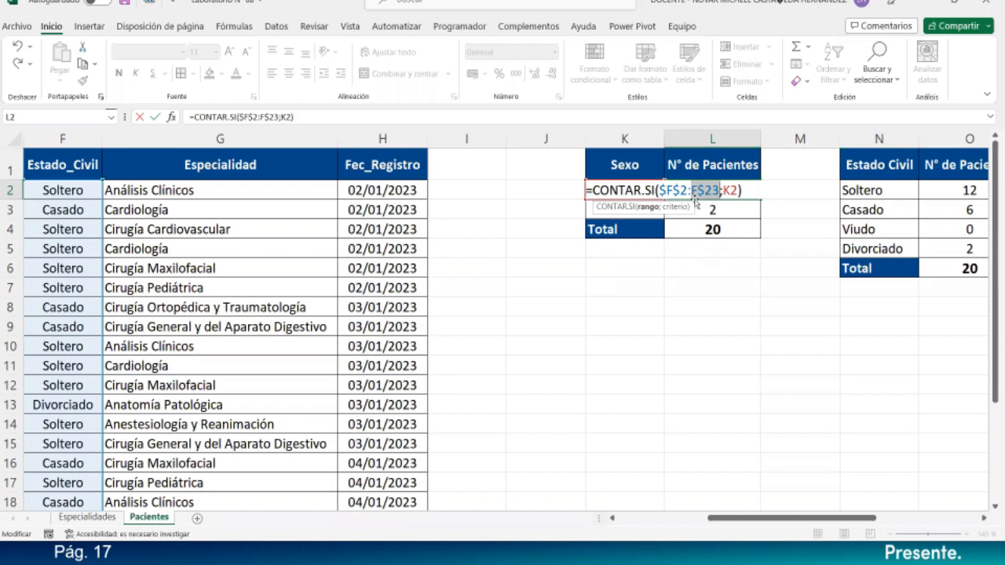
key("F4")
key("F4")
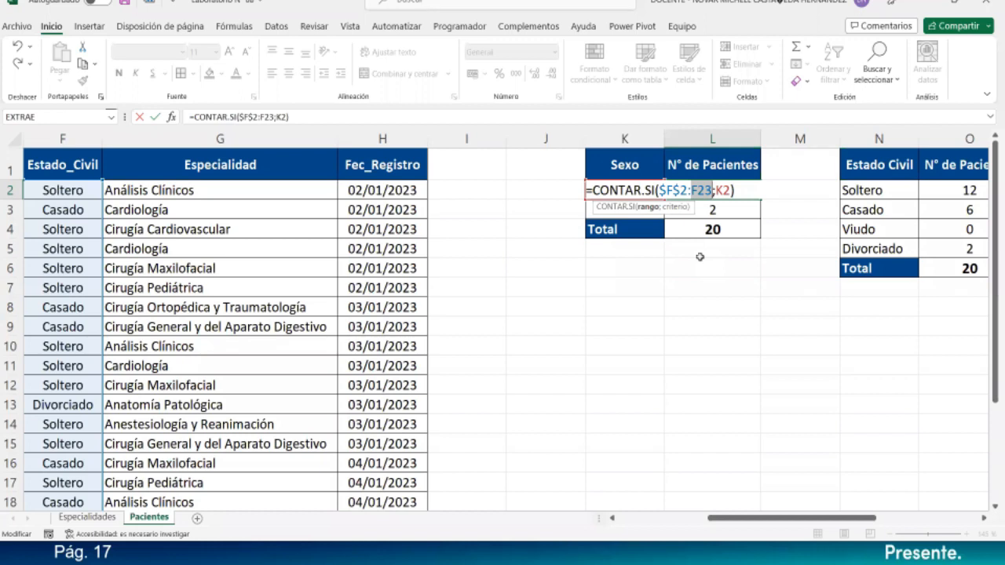
key("F4")
left_click(668, 196)
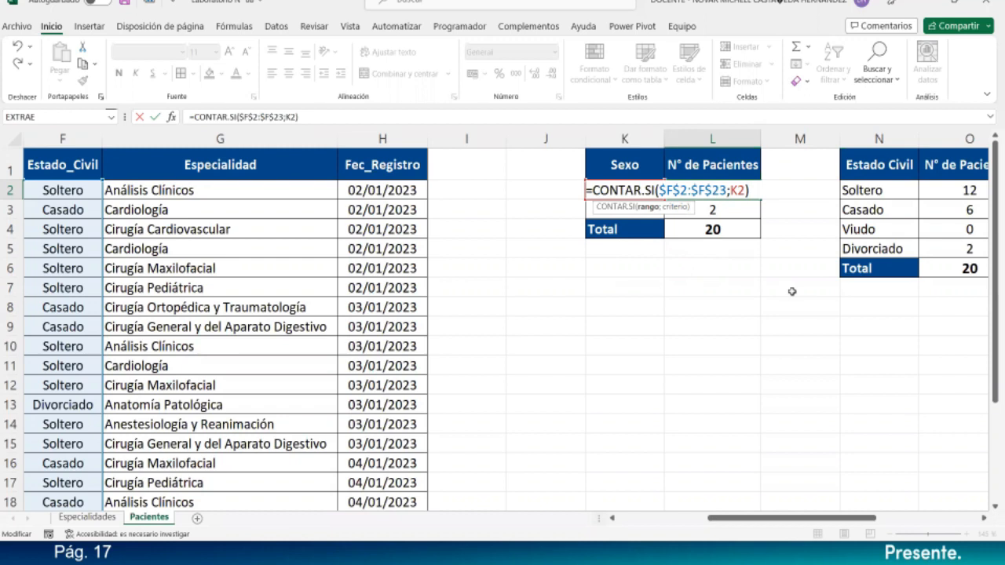
key("Return")
- Reopen L2 and delete the $F$2:$F$23 range, leaving =CONTAR.SI(;K2)
left_click(736, 191)
double_click(737, 190)
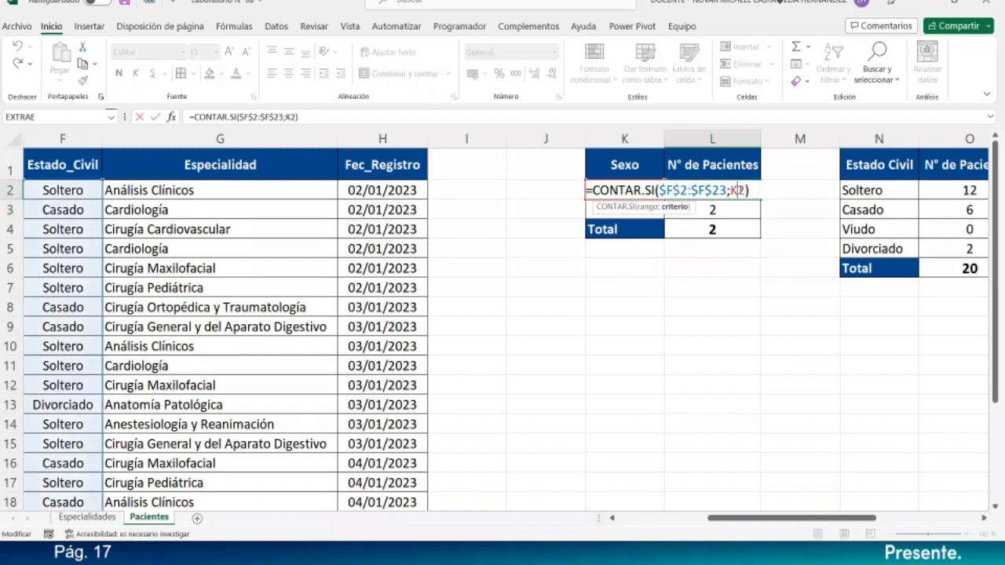
left_click(706, 194)
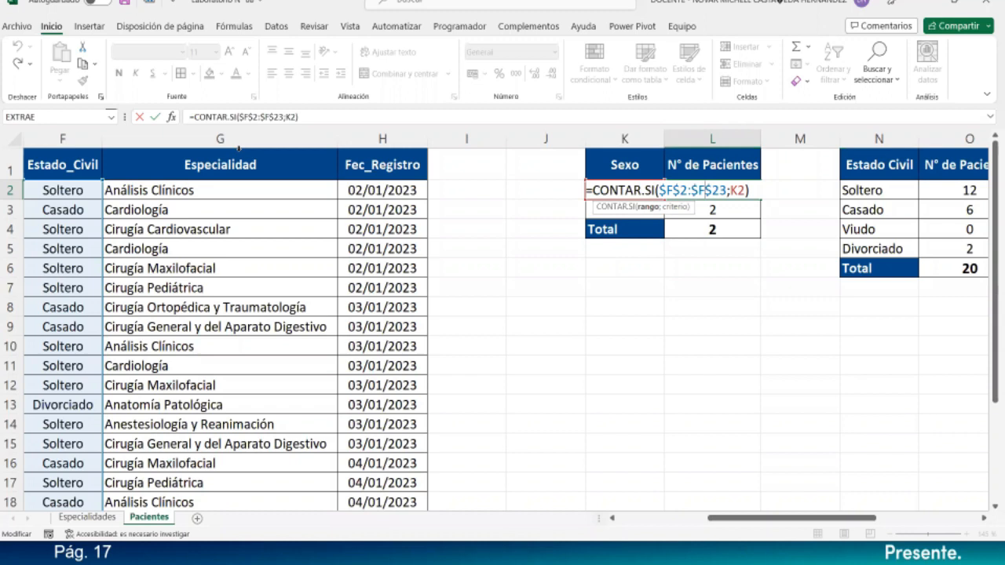
double_click(269, 117)
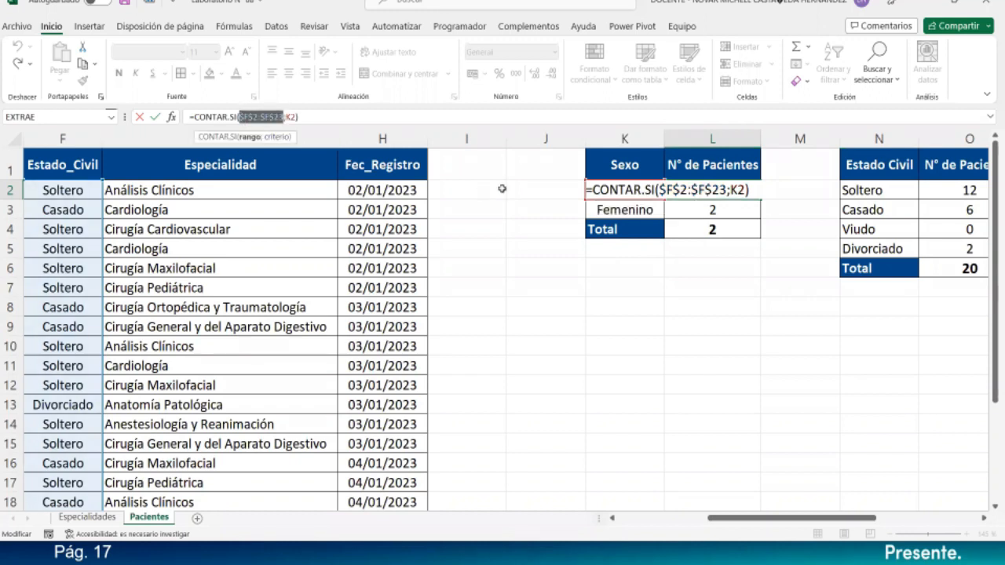
left_click(679, 192)
left_click_drag(659, 191, 727, 192)
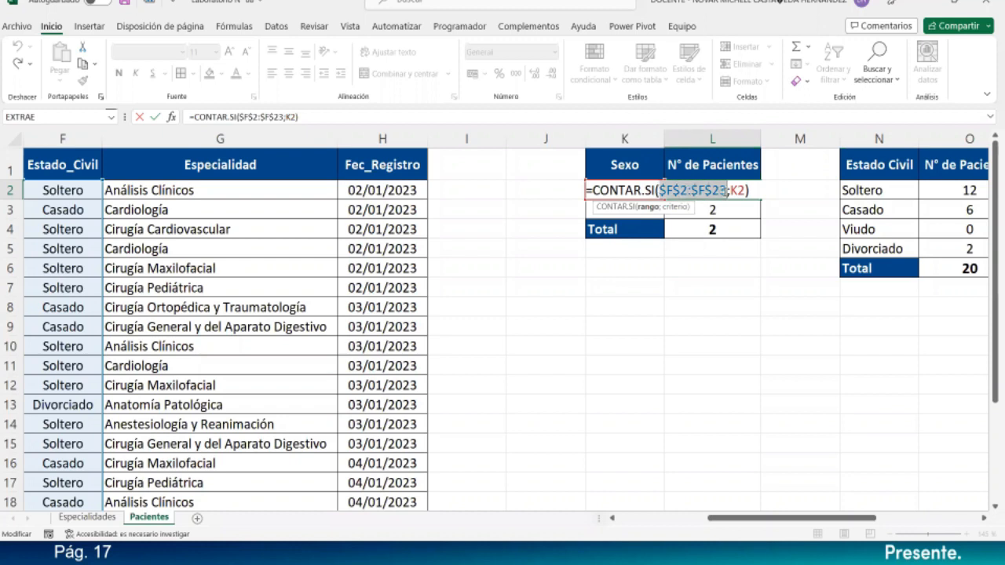
key("Delete")
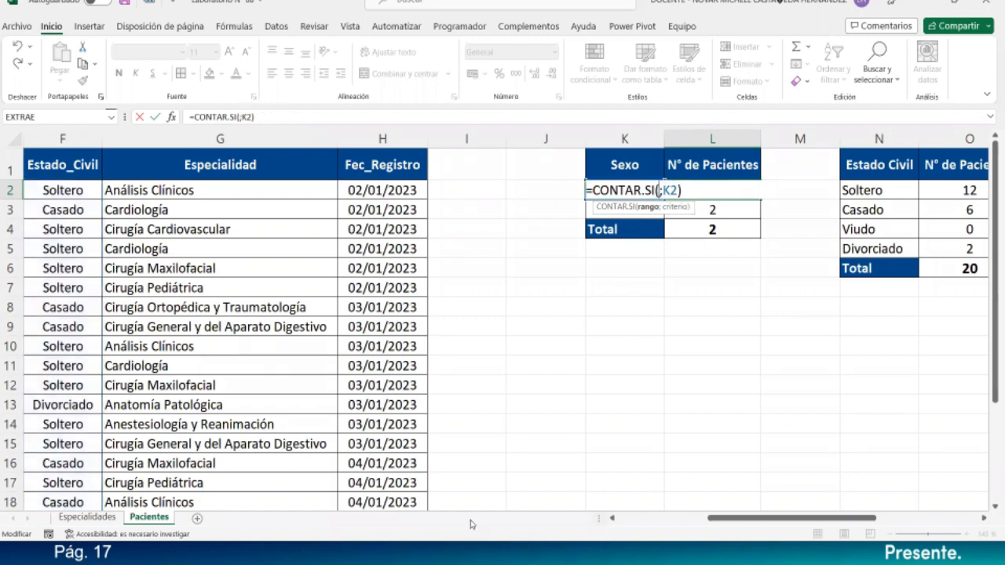
- Set L2's range to the Sexo cells as $E$2:$E$23, giving 19, and reopen the formula
left_click_drag(817, 517, 746, 521)
left_click_drag(203, 190, 206, 469)
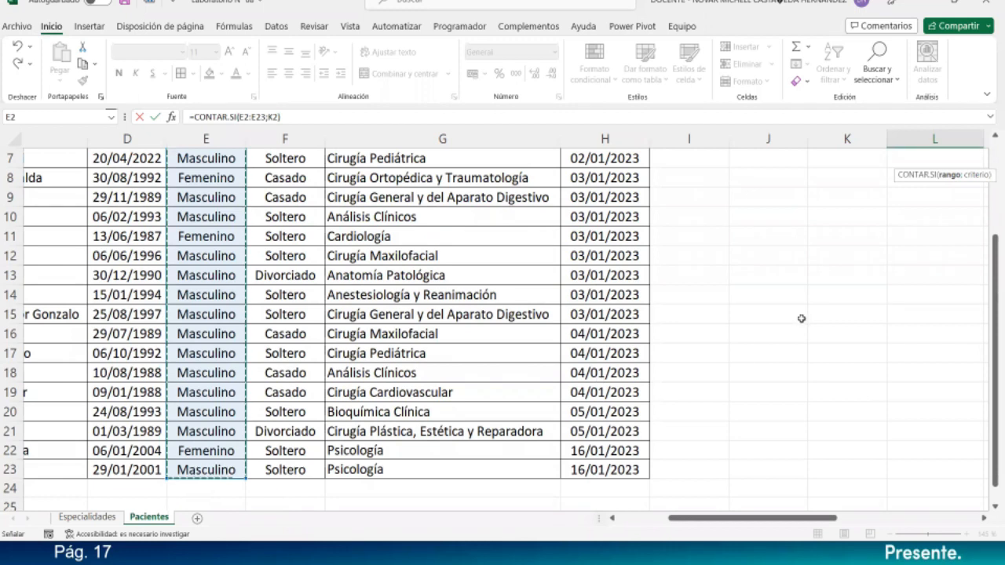
scroll(797, 318, "up", 2)
left_click_drag(830, 519, 882, 520)
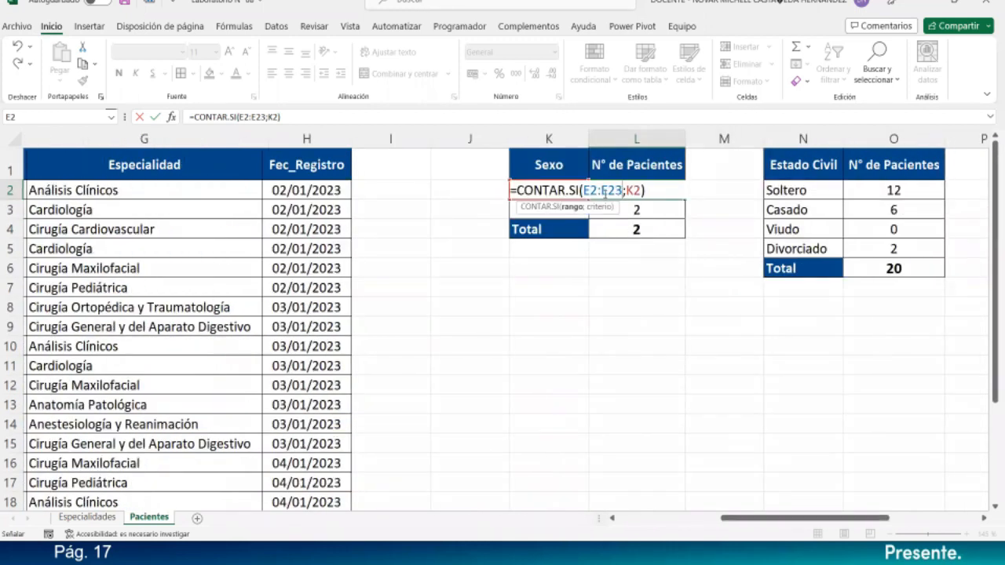
key("F2")
key("Left")
key("Left")
key("Left")
key("Left")
key("F4")
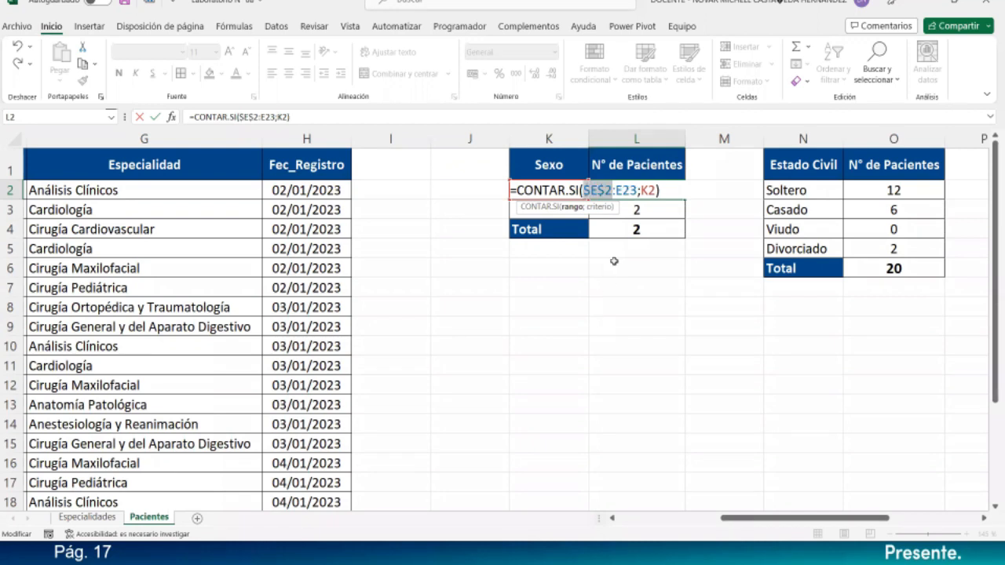
key("Right")
key("Right")
key("F4")
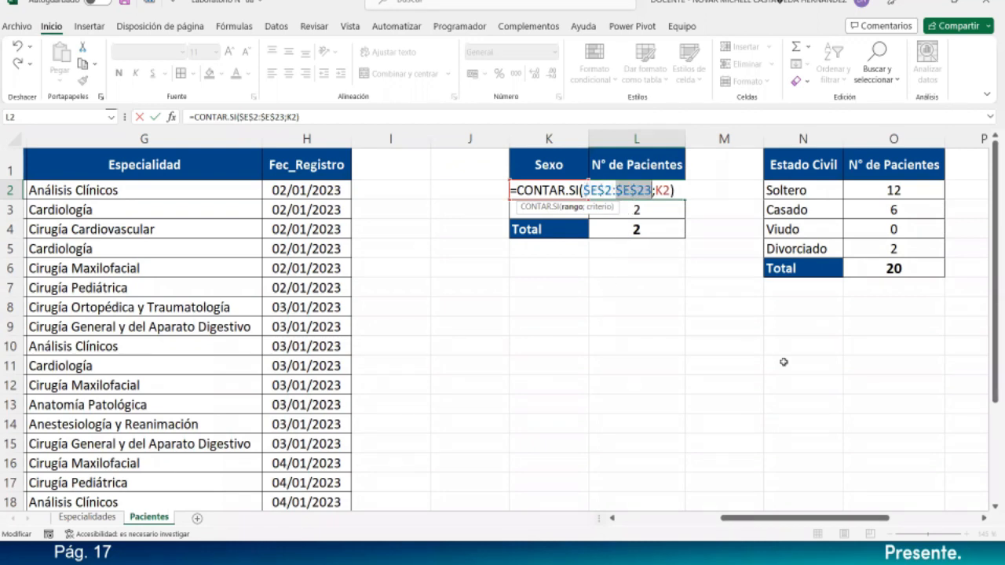
key("Return")
left_click(669, 193)
double_click(670, 194)
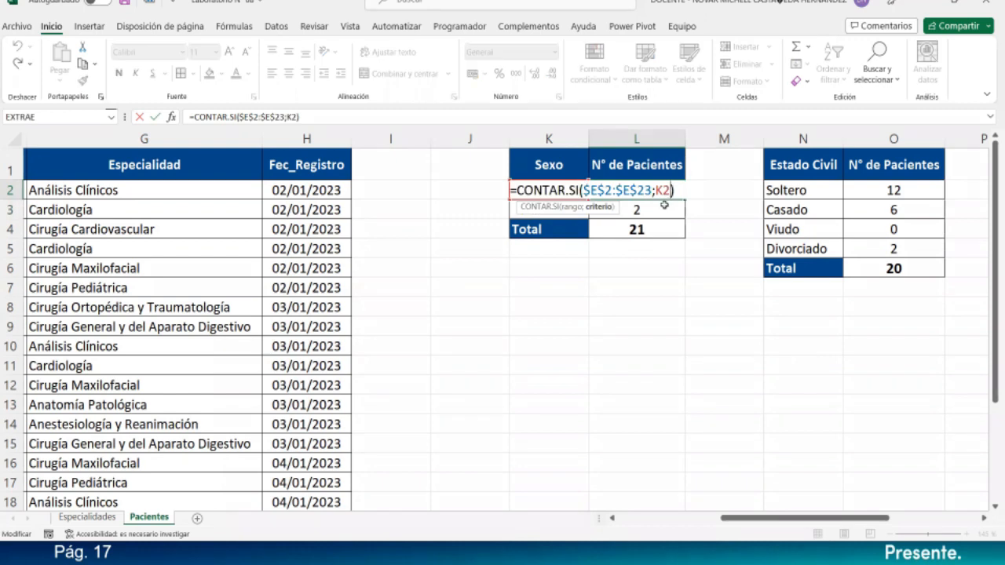
- Highlight the range $E$2:$E$23, its dollar signs, criterion K2 and CONTAR, leaving the formula unchanged
left_click(607, 191)
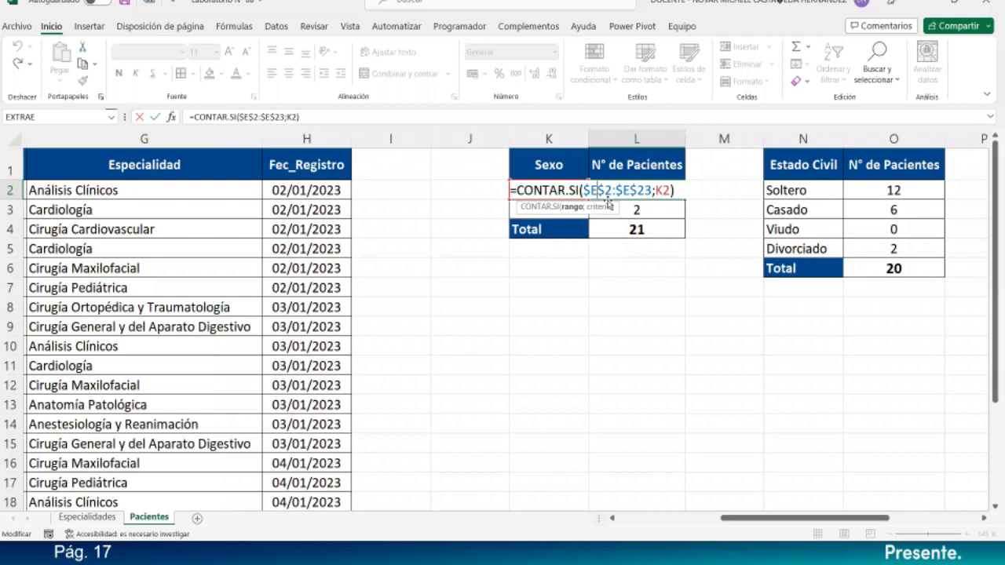
left_click_drag(653, 191, 583, 190)
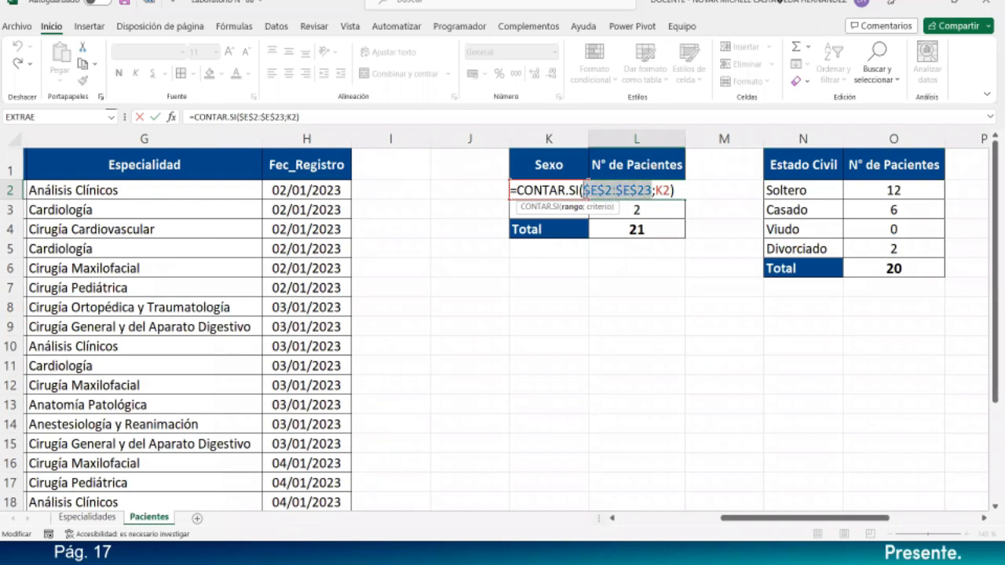
left_click(587, 191)
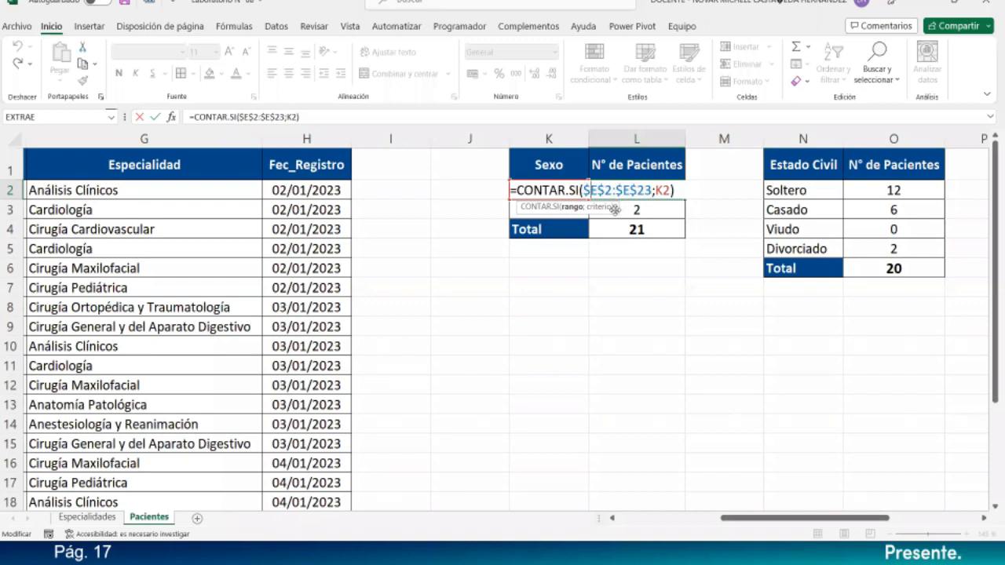
left_click_drag(587, 191, 583, 191)
left_click_drag(589, 191, 655, 191)
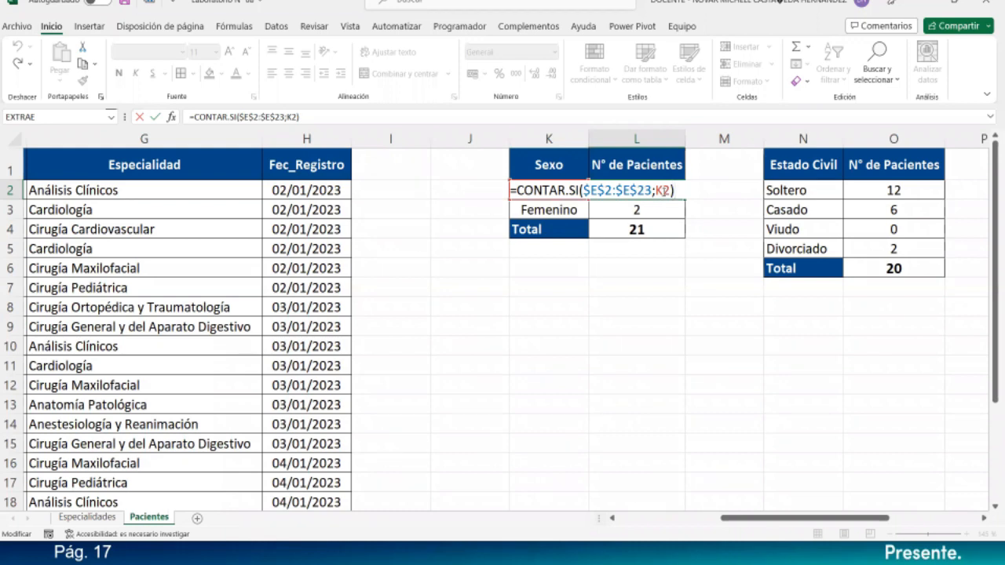
double_click(665, 190)
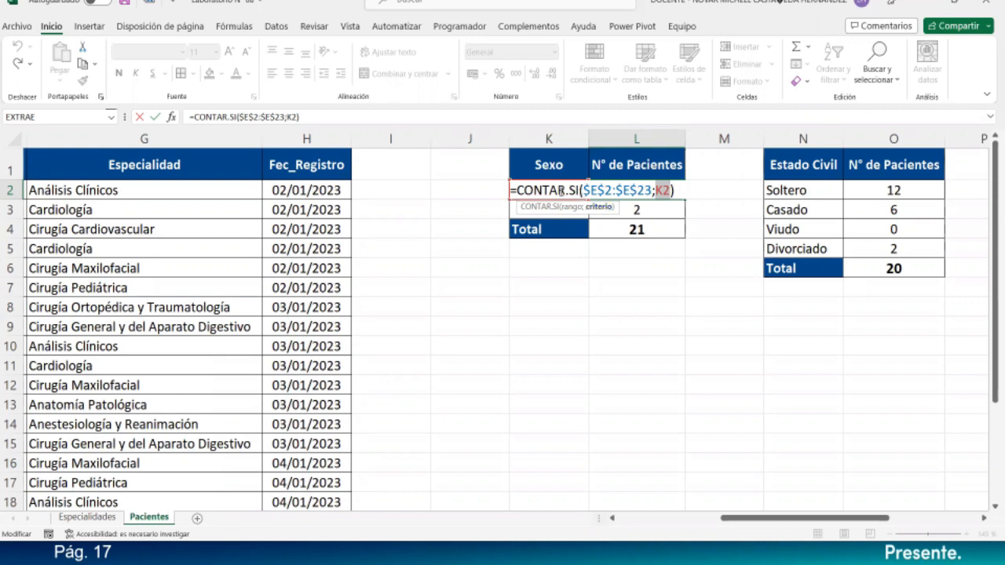
left_click_drag(565, 190, 516, 190)
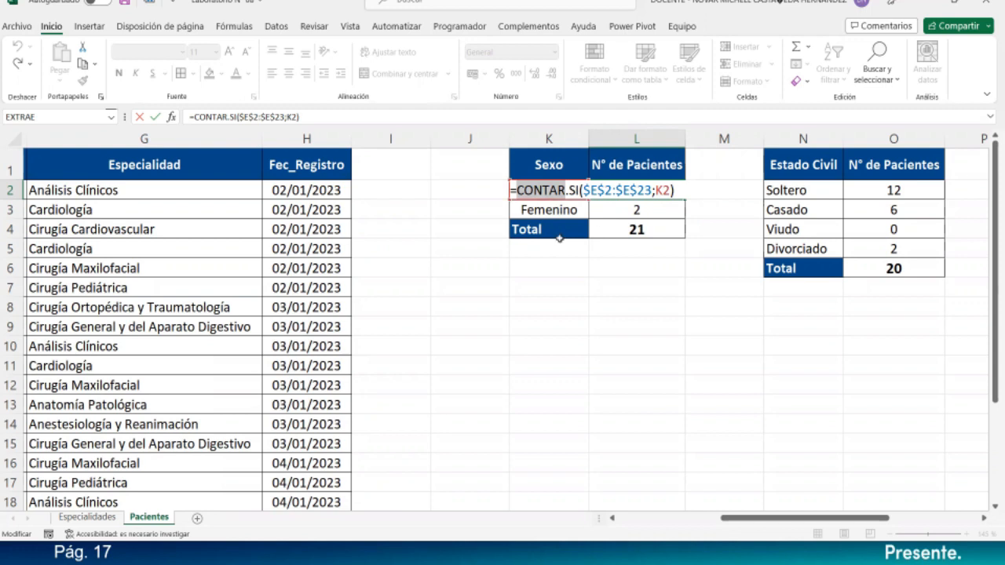
left_click(664, 190)
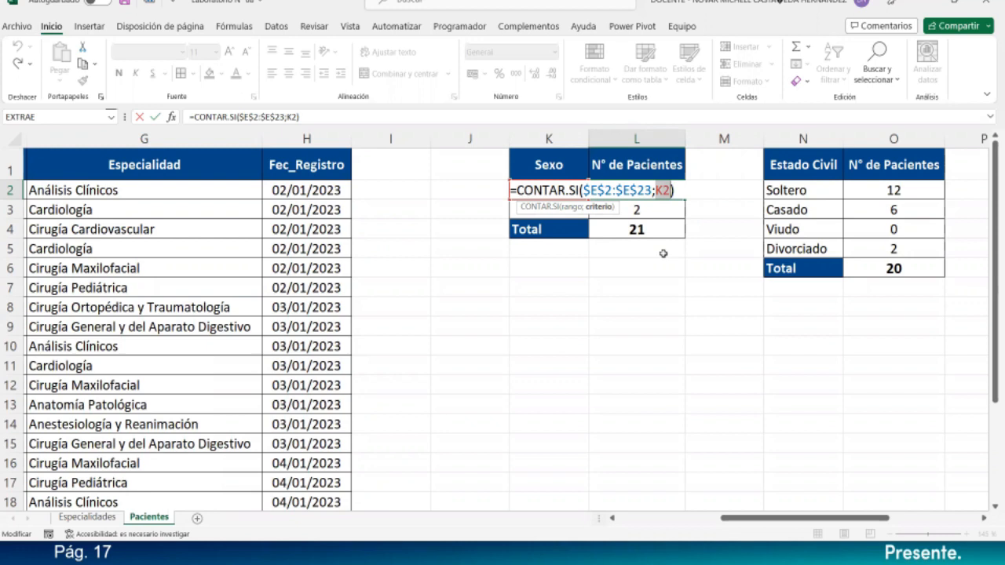
key("Return")
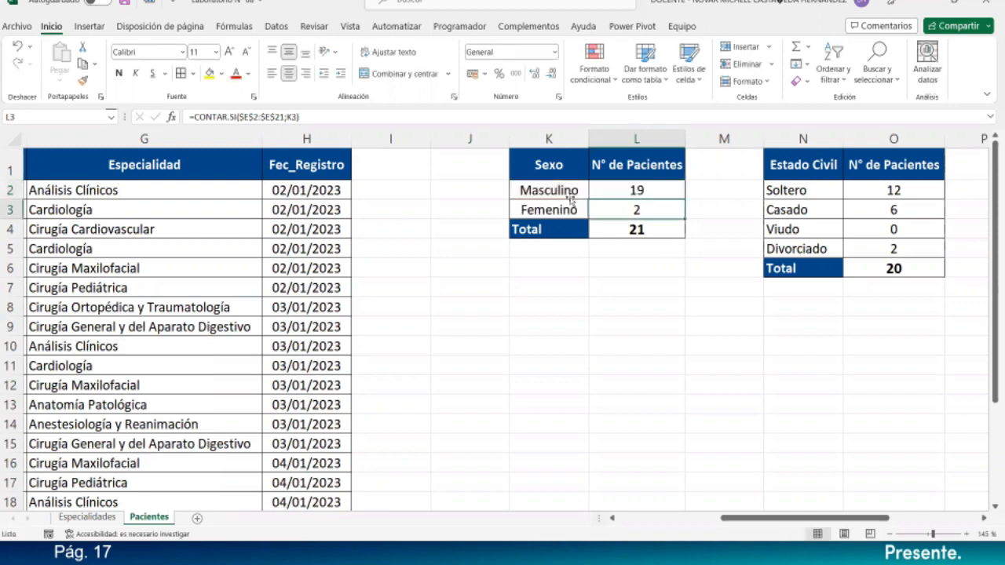
- Copy the Masculino CONTAR.SI formula from L2 down to the Femenino count in L3
left_click(569, 197)
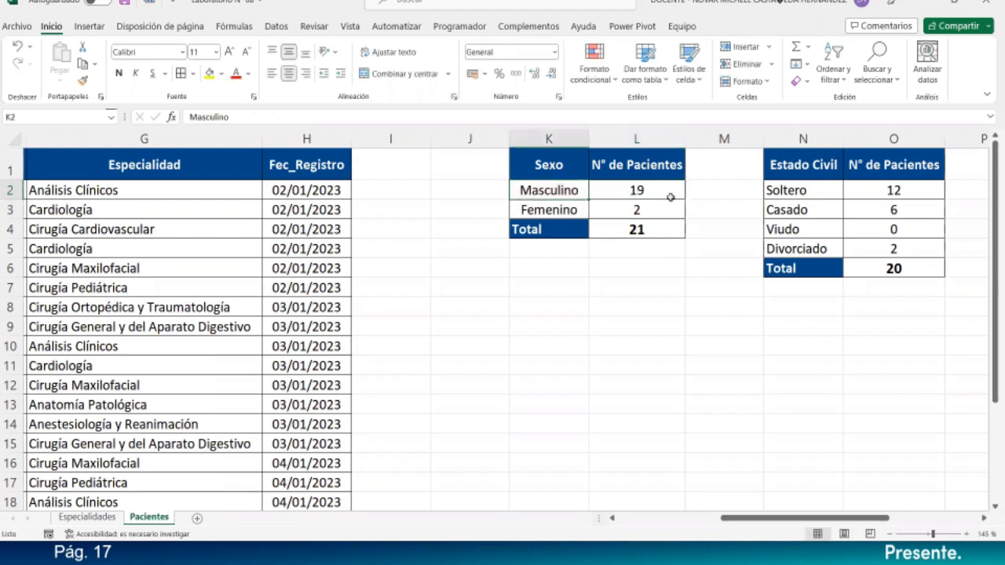
left_click(619, 208)
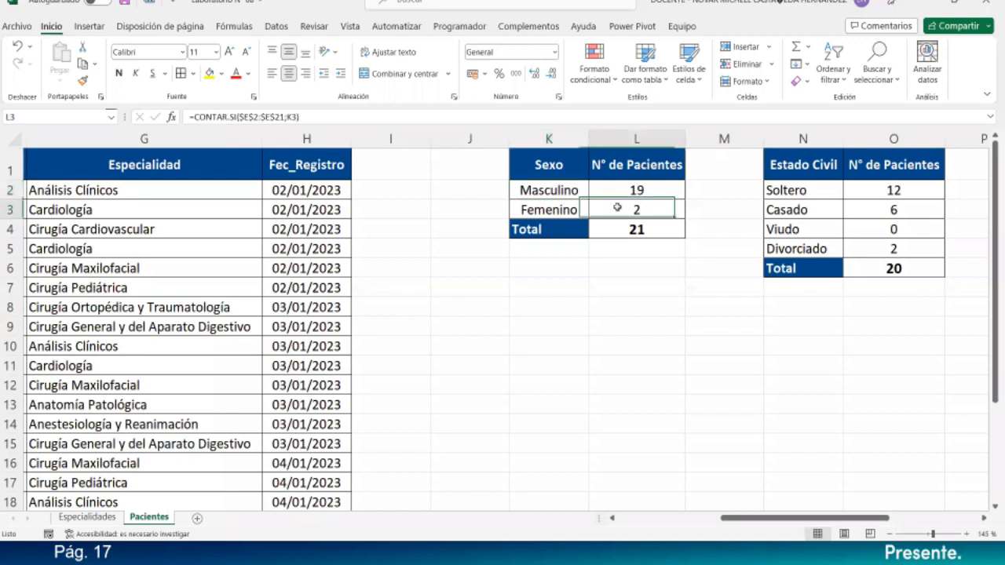
left_click(649, 189)
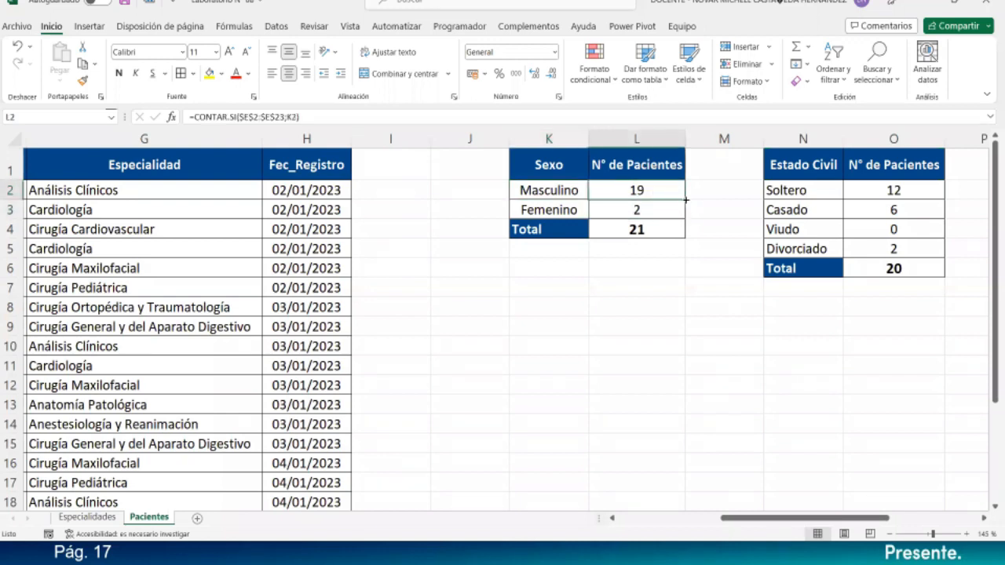
left_click_drag(685, 201, 683, 211)
- Review the =SUMA(L2:L3) total formula, which now shows 22
left_click(674, 232)
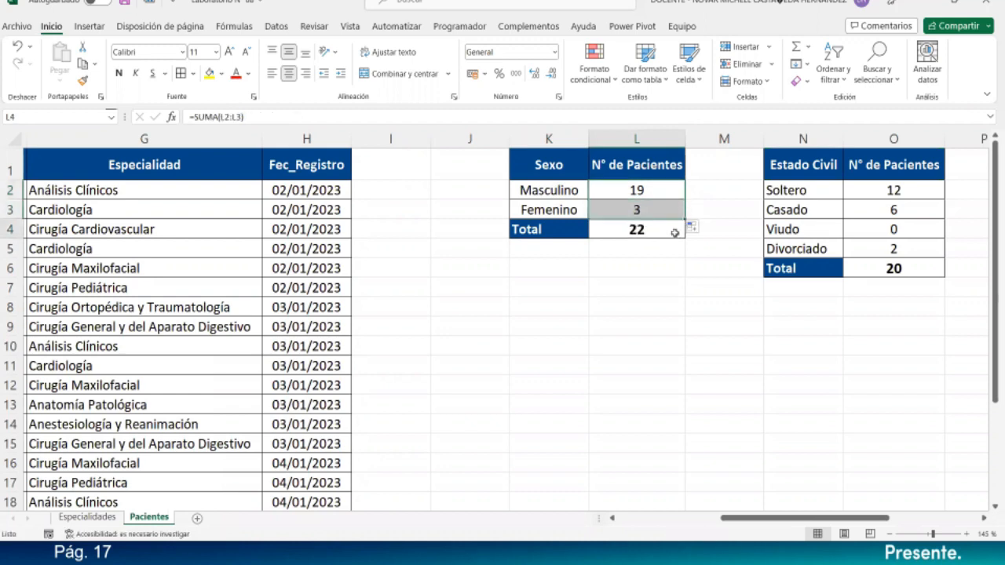
double_click(674, 233)
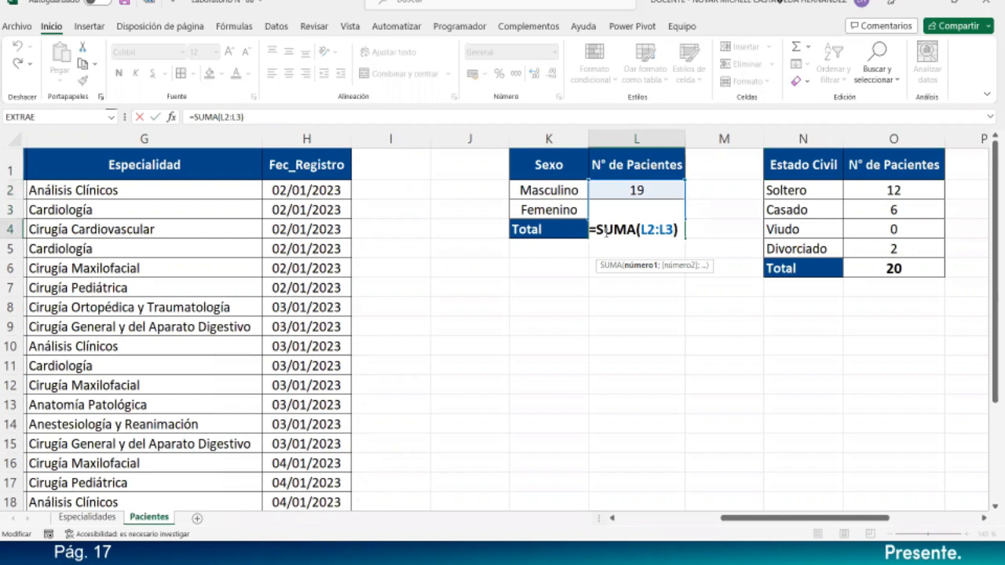
left_click_drag(596, 229, 637, 233)
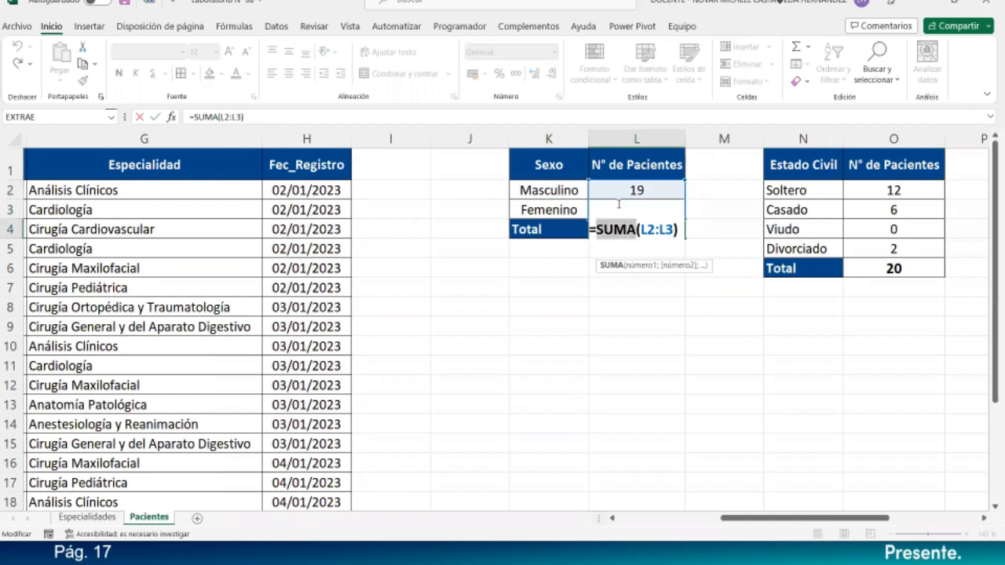
key("Escape")
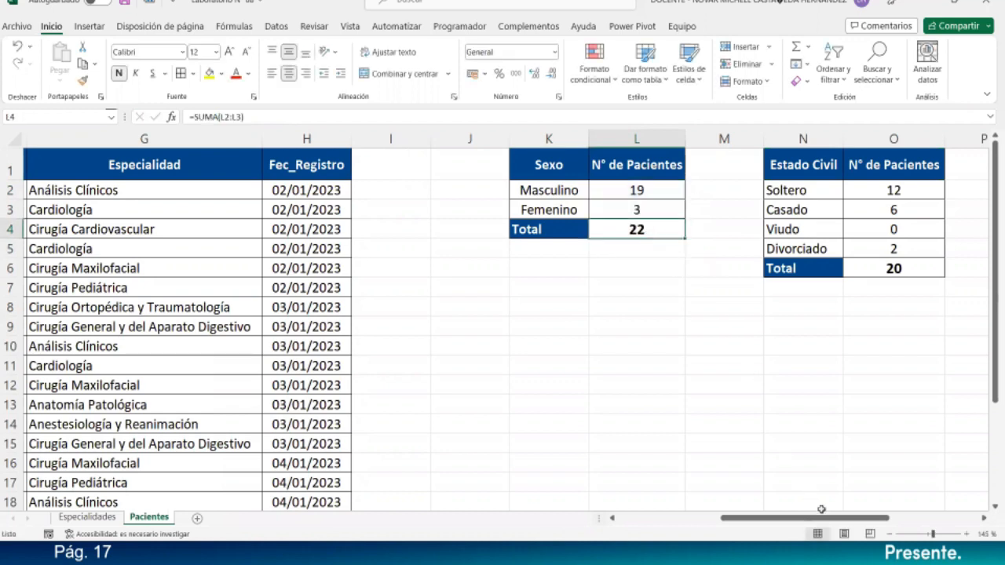
left_click_drag(822, 518, 907, 520)
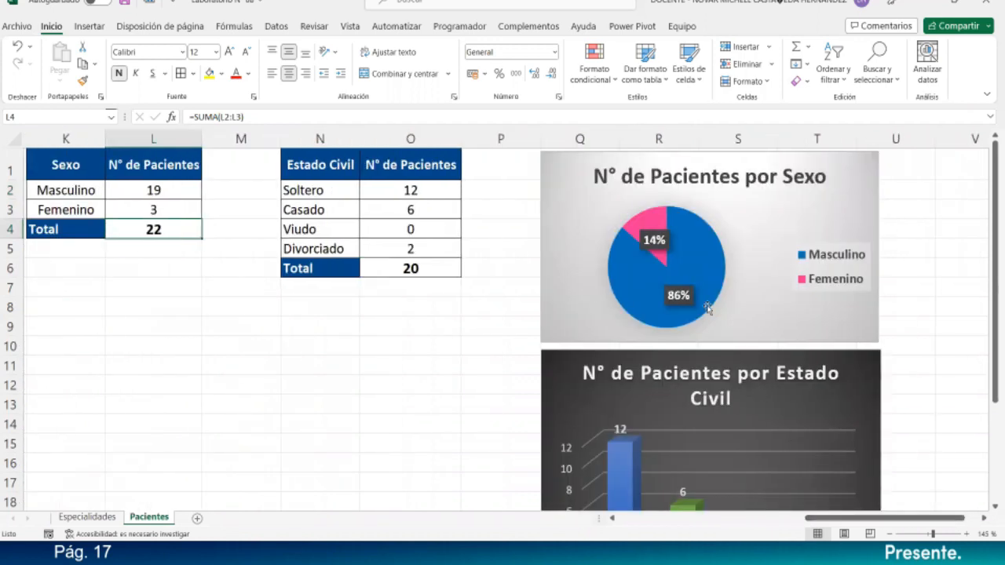
left_click(676, 252)
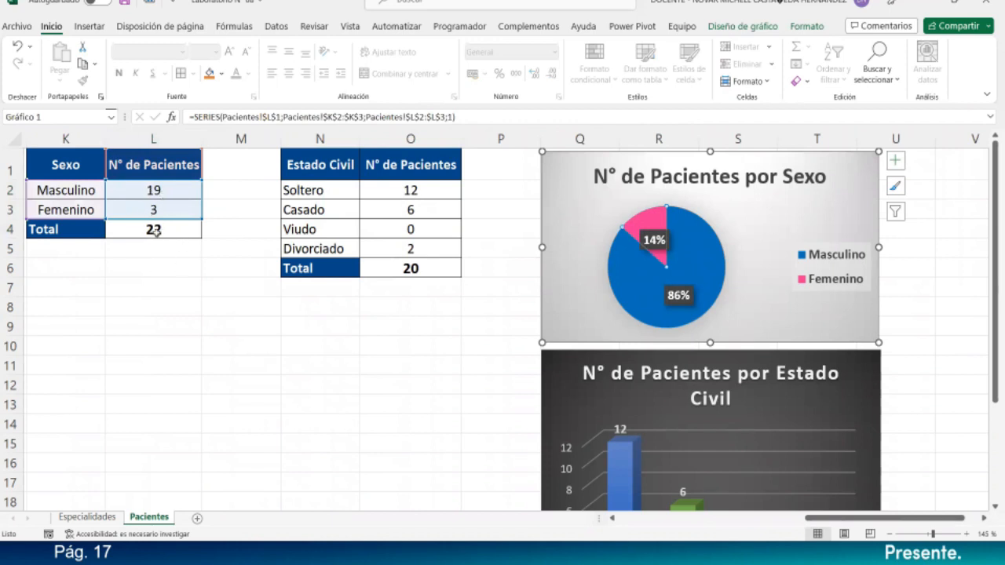
left_click(157, 267)
left_click_drag(69, 166, 169, 228)
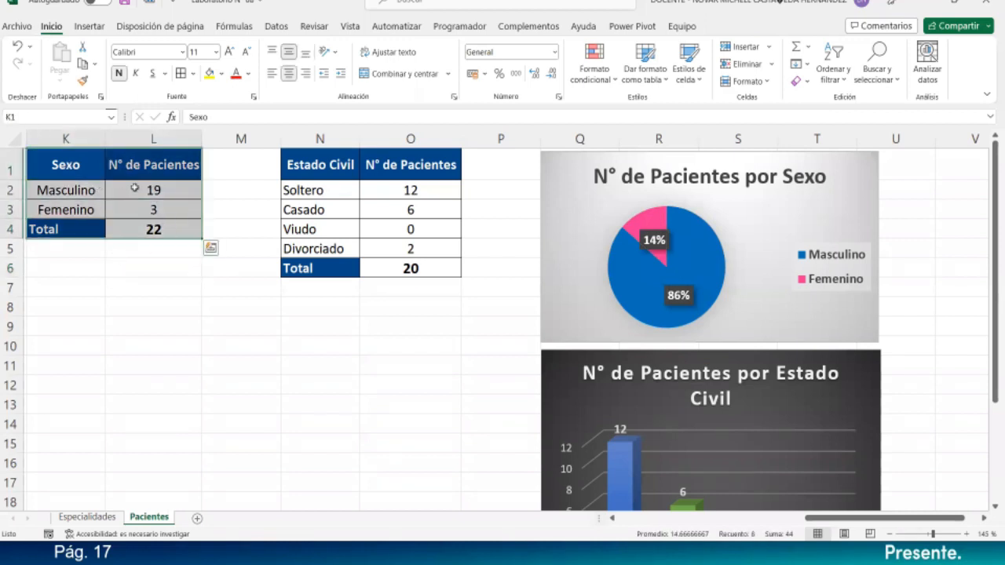
left_click(205, 317)
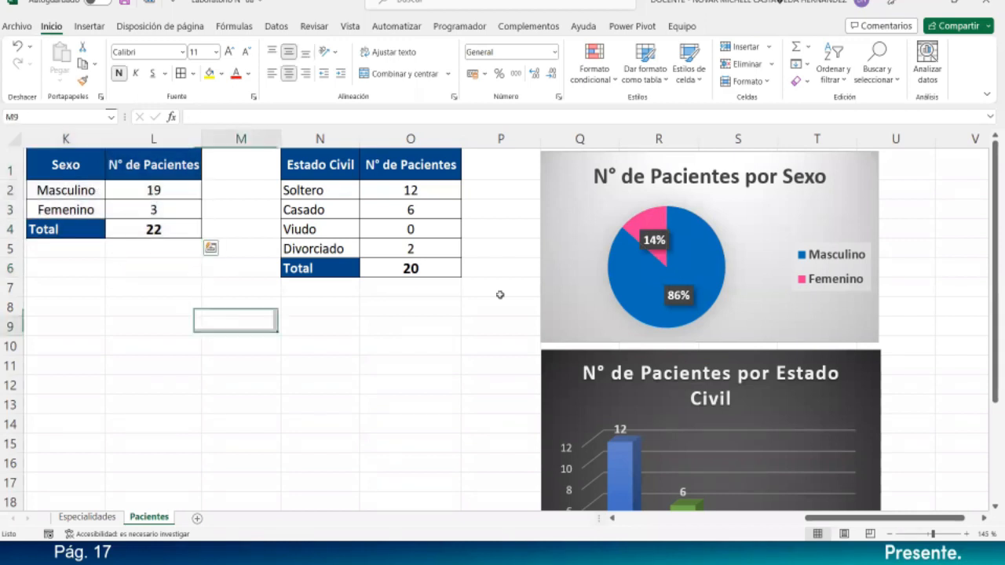
left_click(729, 212)
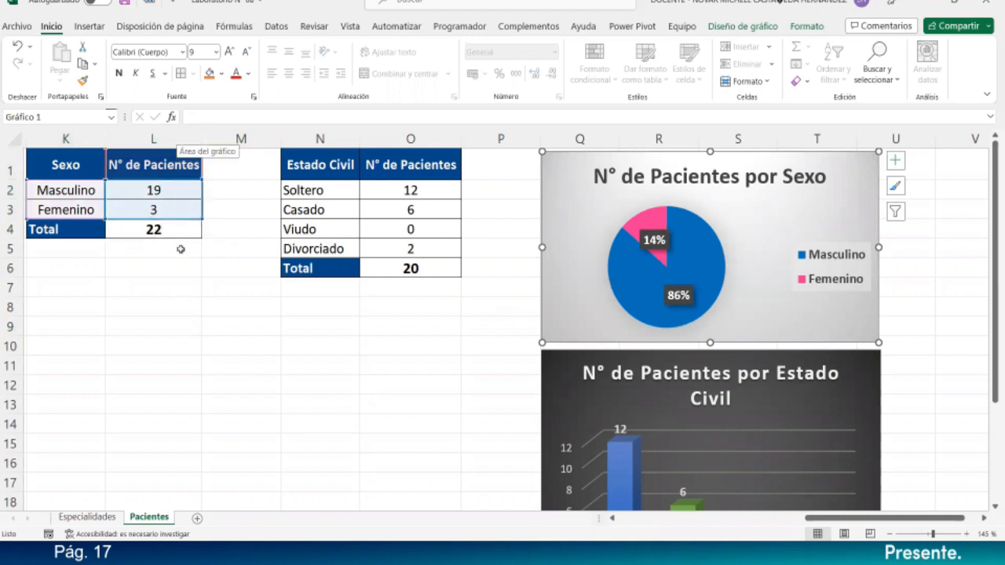
left_click(182, 249)
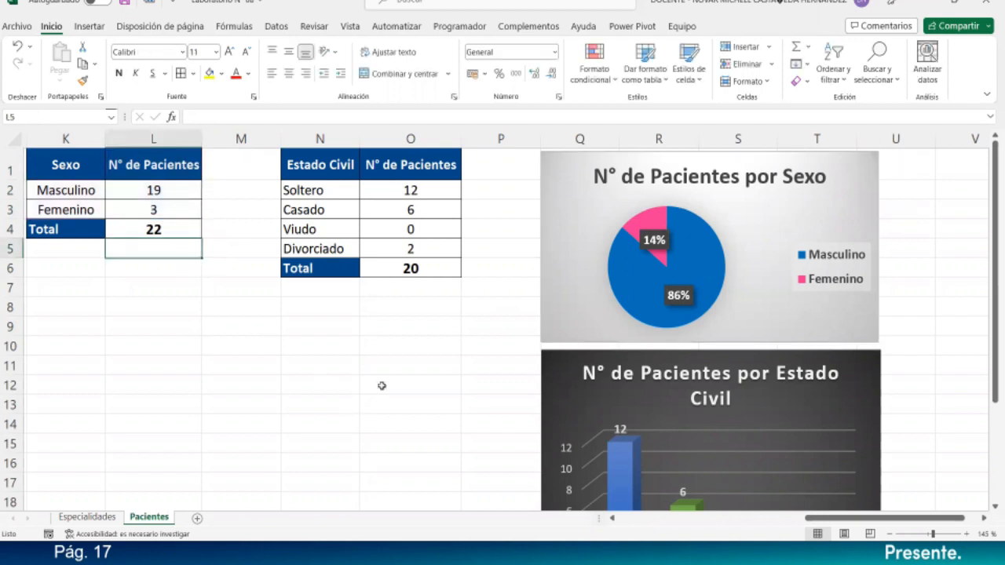
- Replace the Soltero formula's old $F$2:$F$21 range in O2 with F2:F23
left_click(418, 193)
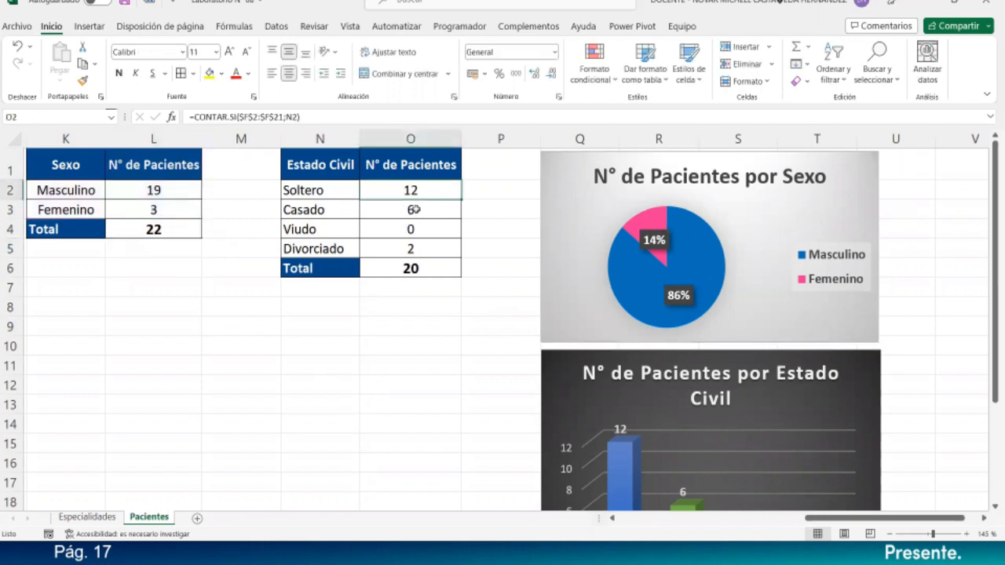
double_click(435, 192)
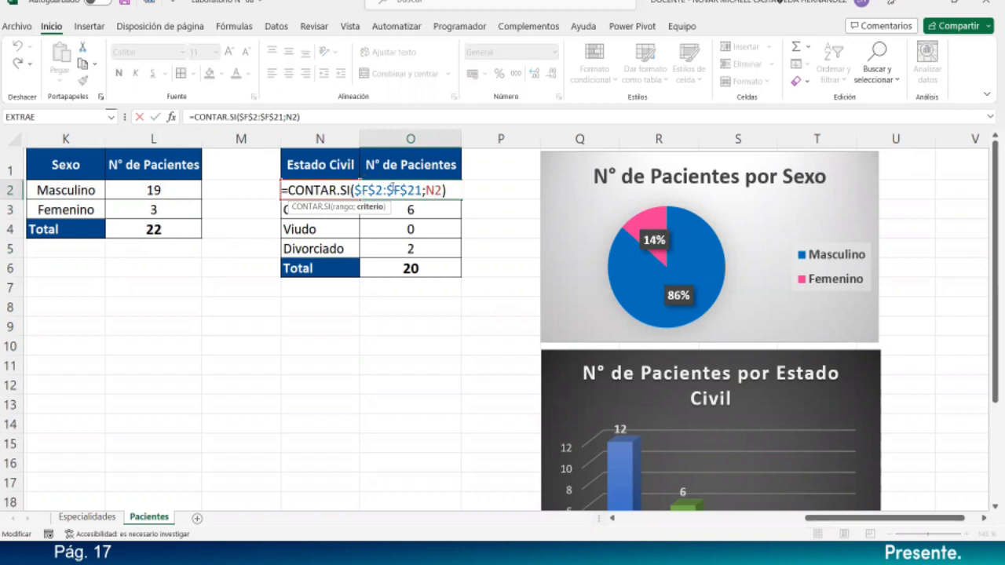
left_click_drag(354, 190, 422, 191)
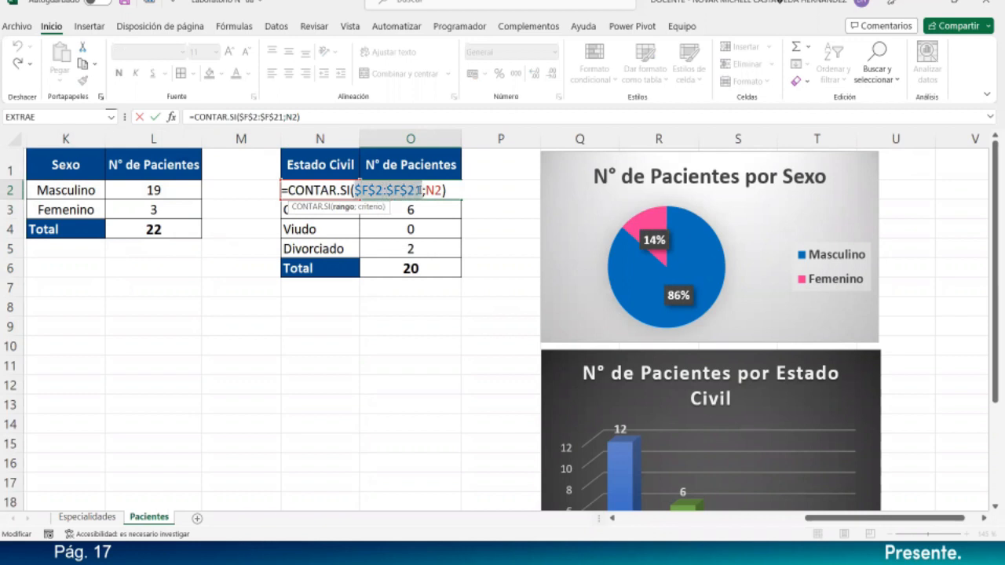
key("BackSpace")
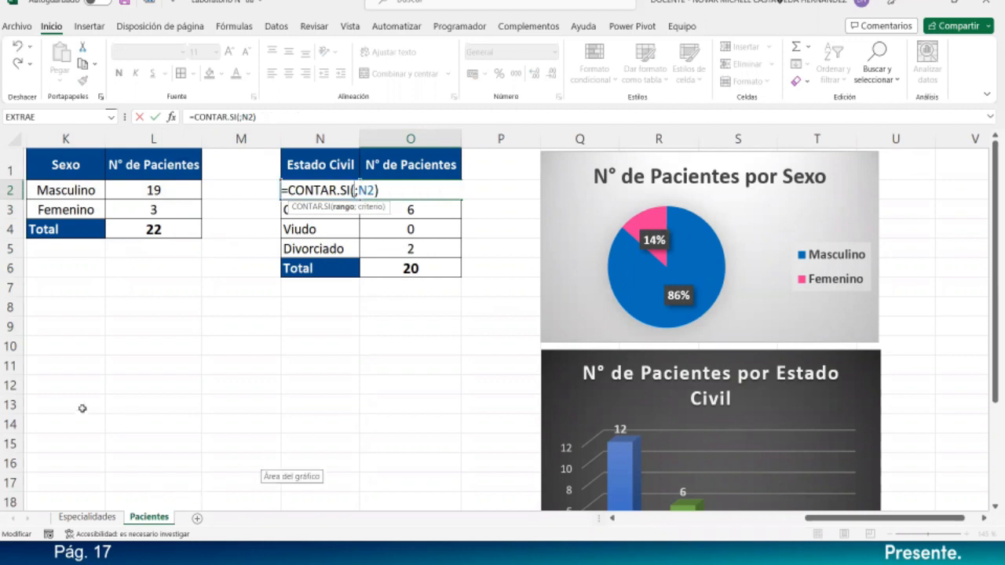
left_click_drag(838, 518, 718, 535)
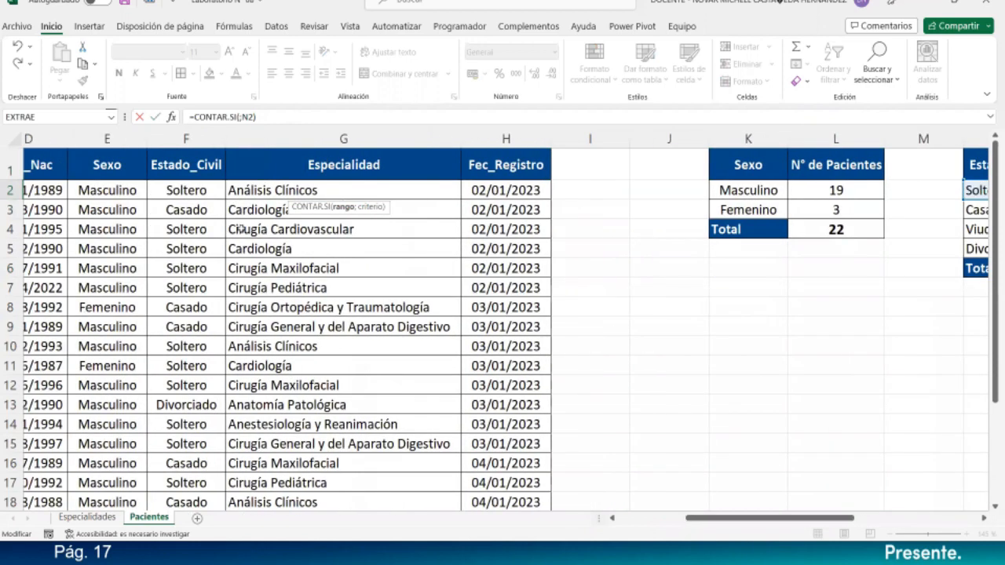
left_click(216, 196)
left_click_drag(216, 213, 215, 471)
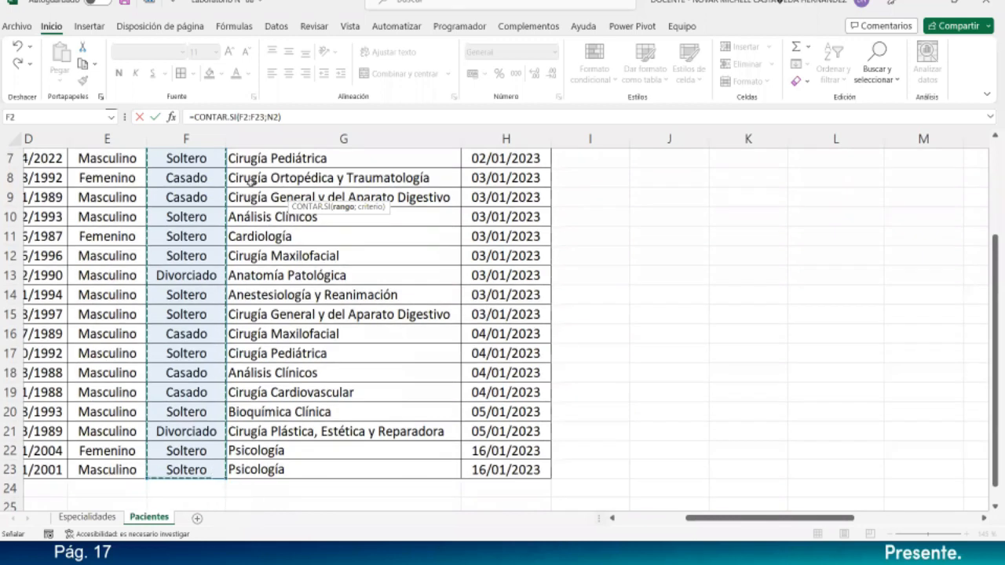
left_click_drag(846, 520, 970, 505)
scroll(383, 280, "up", 2)
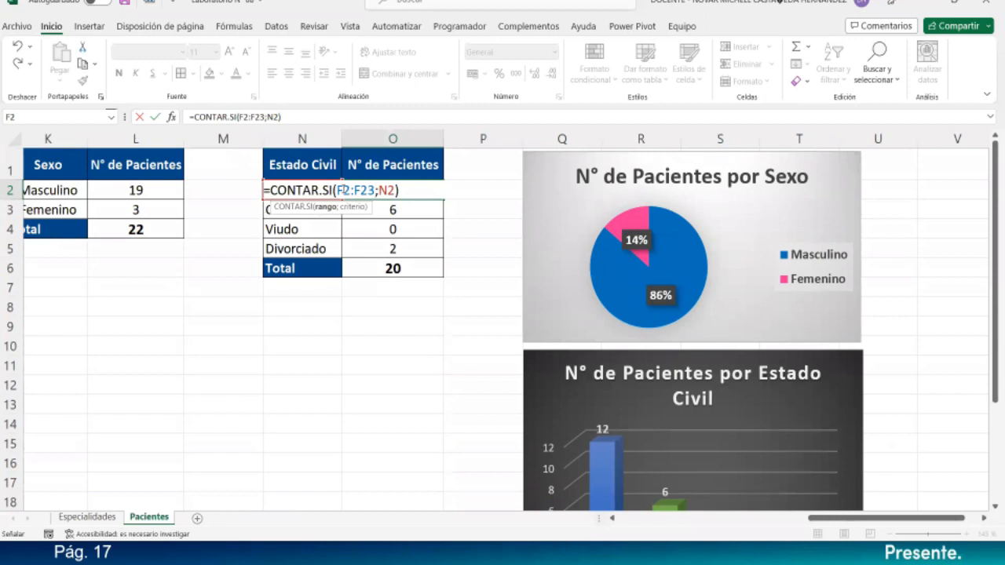
- Make the range absolute as $F$2:$F$23 and commit, so Soltero counts 14
left_click(344, 197)
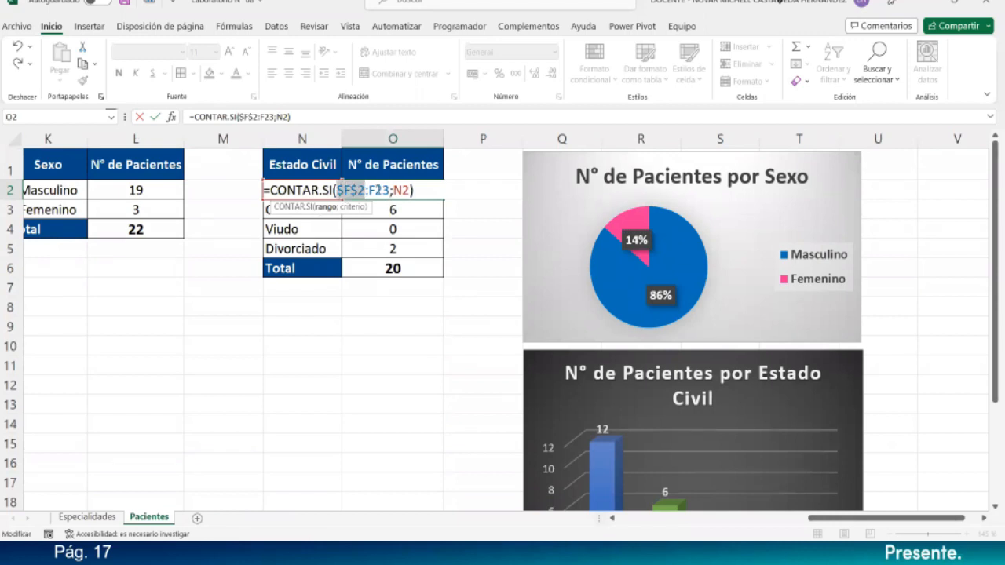
key("F4")
key("Right")
key("Right")
key("F4")
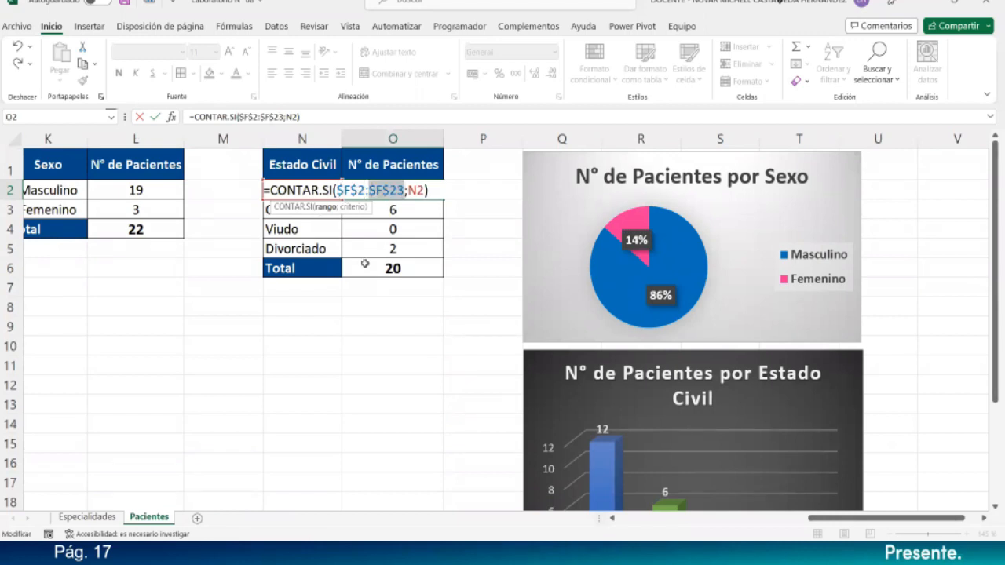
double_click(416, 190)
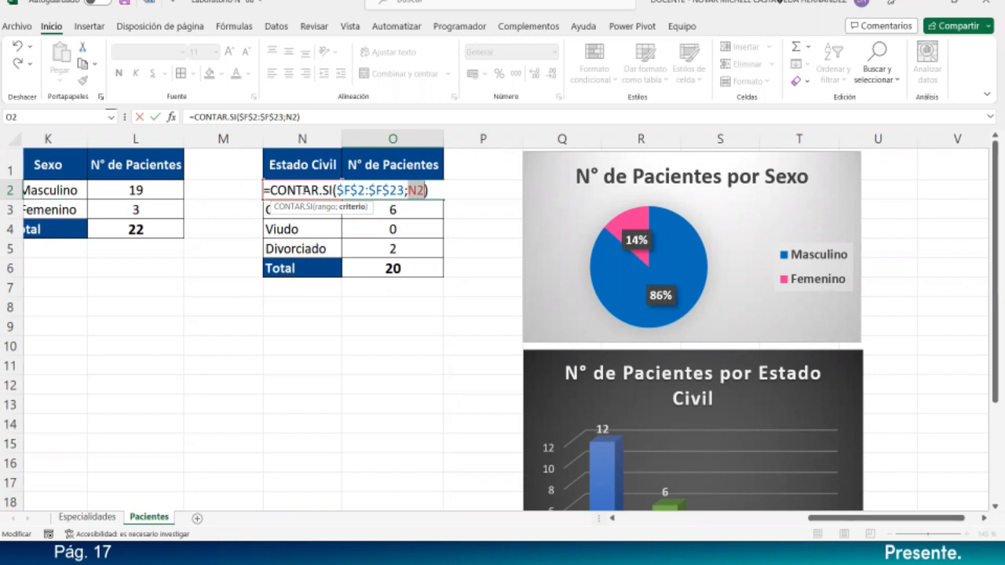
key("Return")
left_click(320, 195)
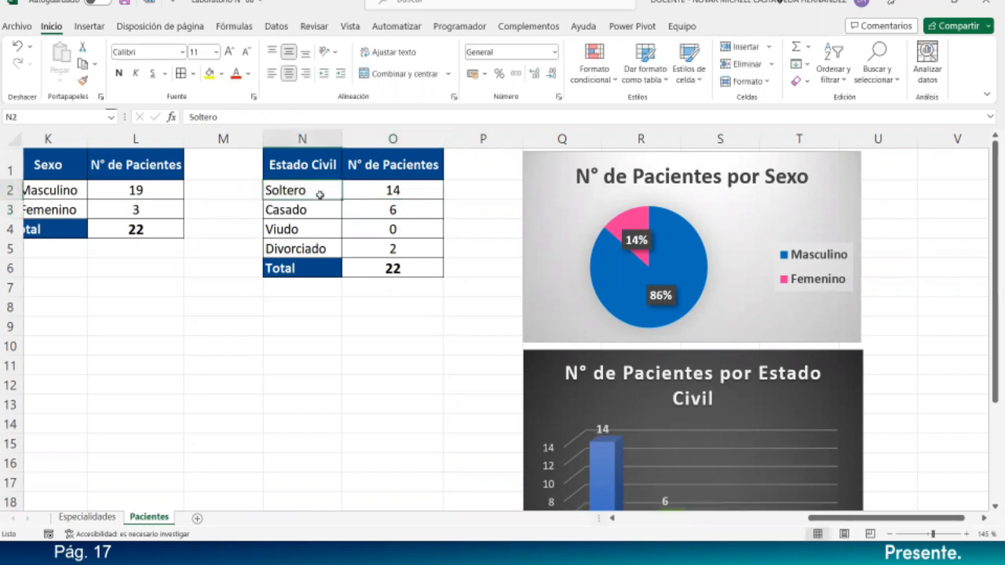
- Copy O2's formula through O5 and check the chart plots 14, 6, 0 and 2
left_click(437, 194)
left_click_drag(441, 201, 442, 258)
left_click(418, 302)
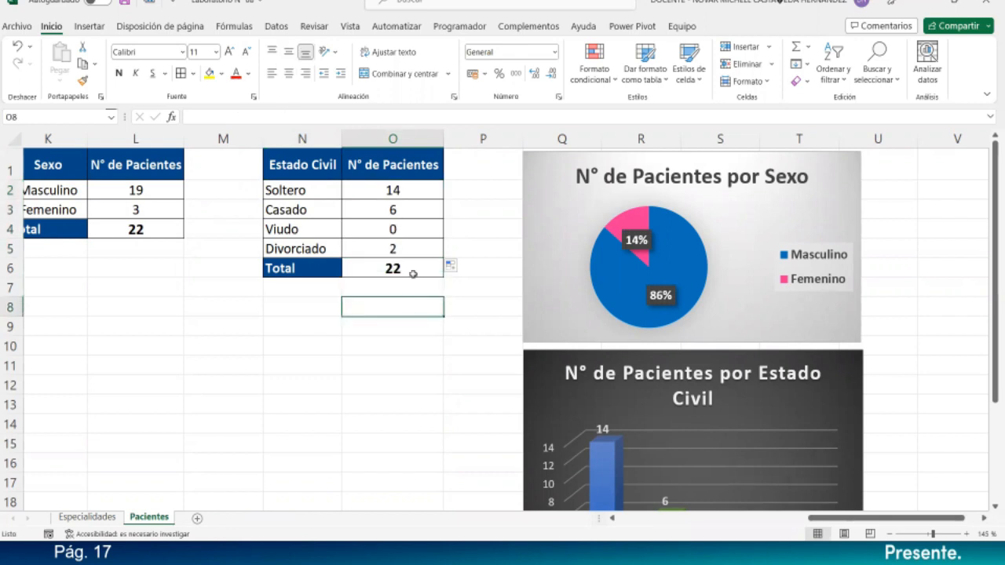
scroll(758, 289, "down", 5)
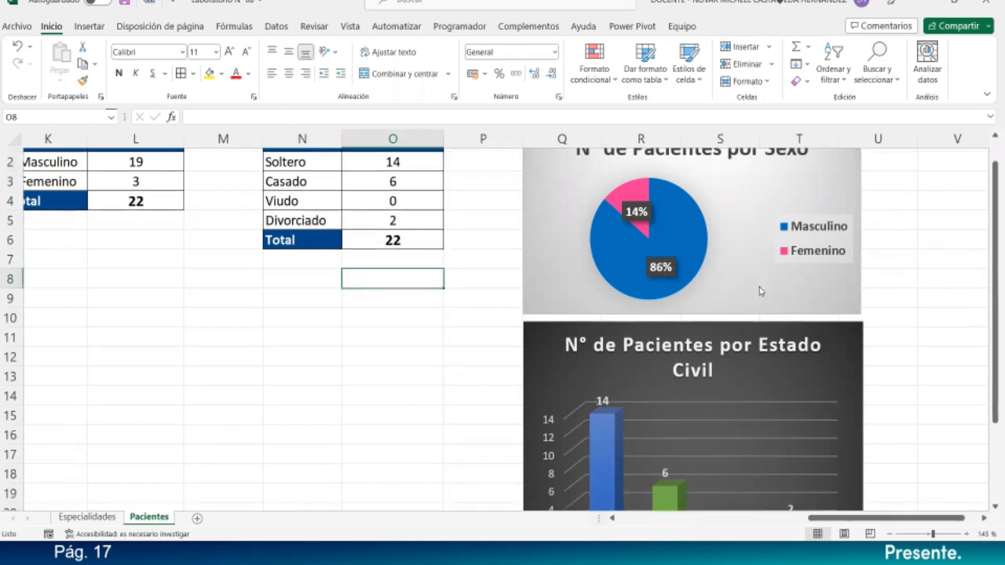
scroll(757, 291, "up", 1)
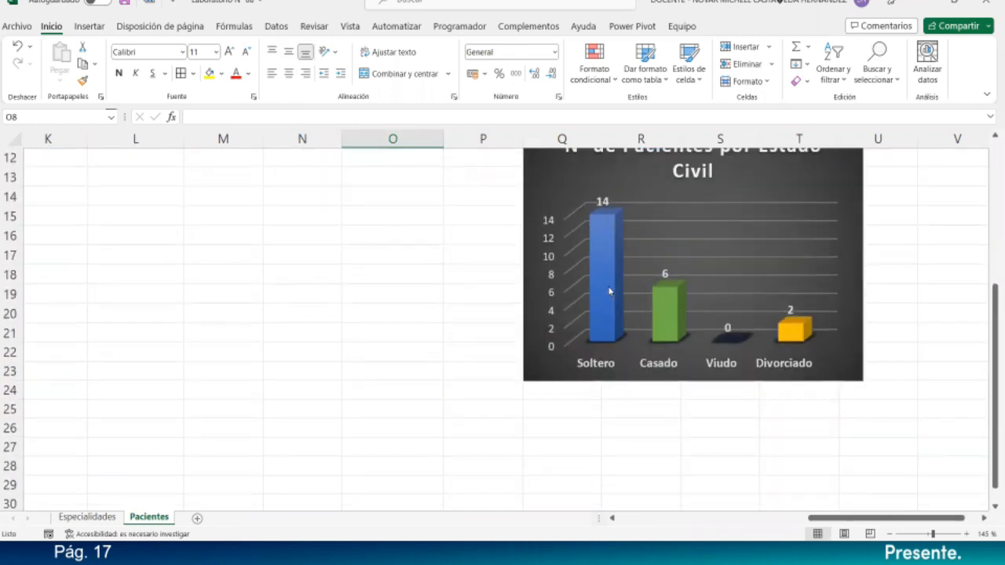
scroll(620, 227, "up", 1)
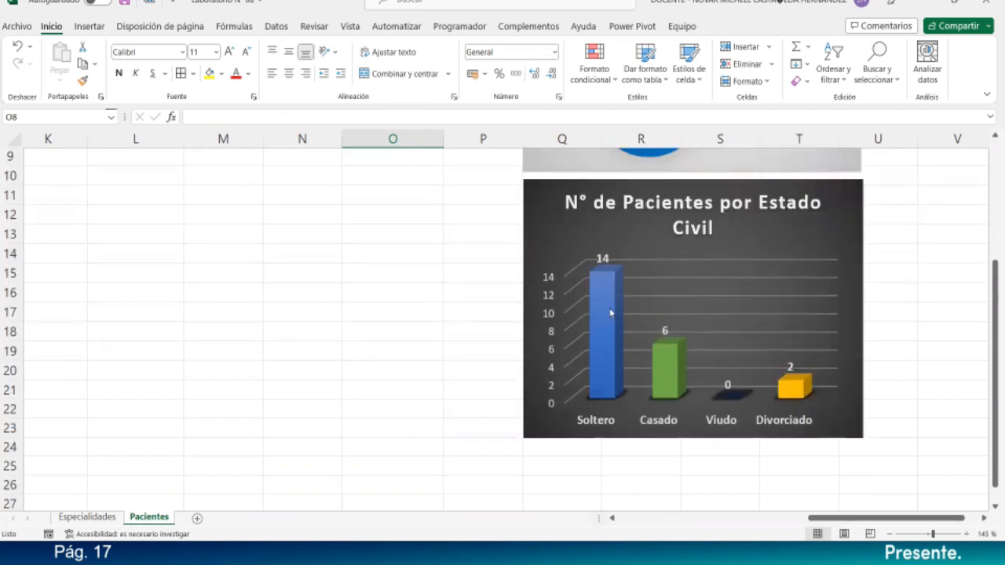
mouse_move(617, 315)
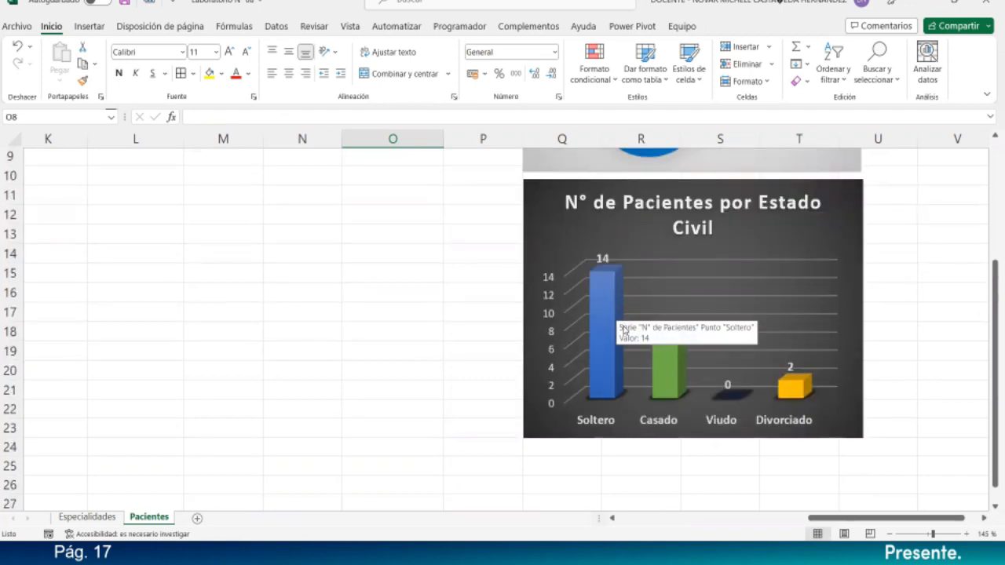
scroll(684, 356, "down", 1)
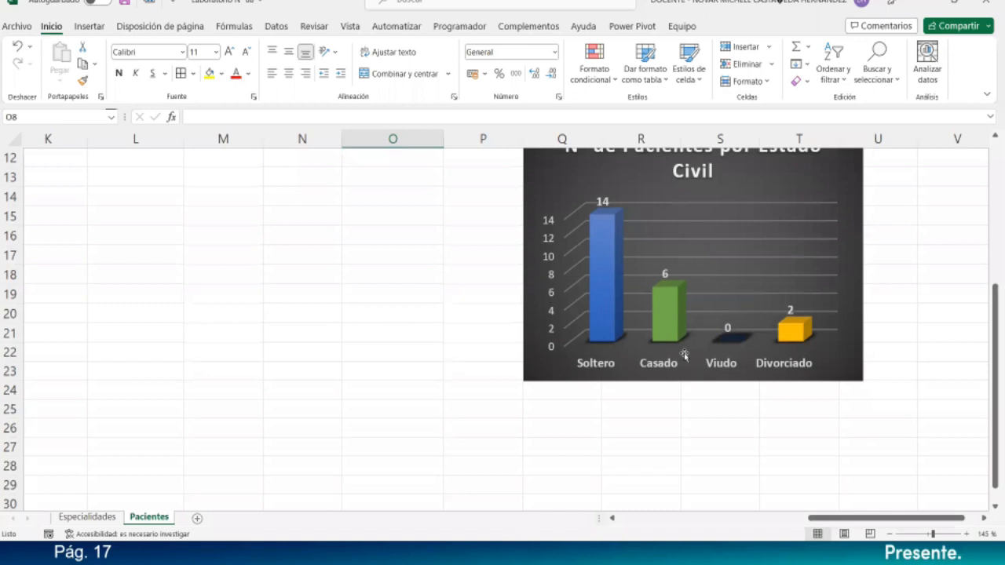
scroll(683, 356, "up", 1)
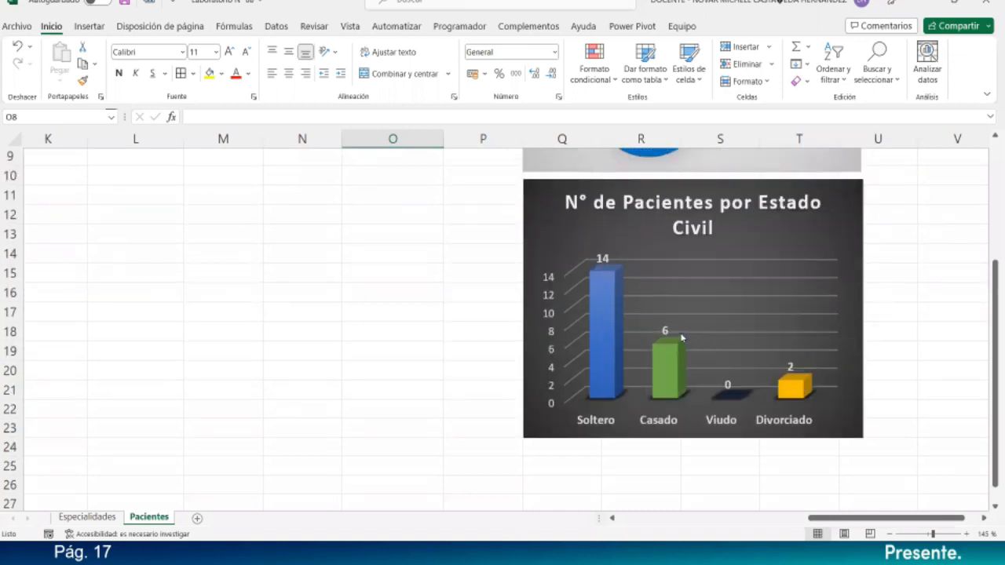
left_click(442, 291)
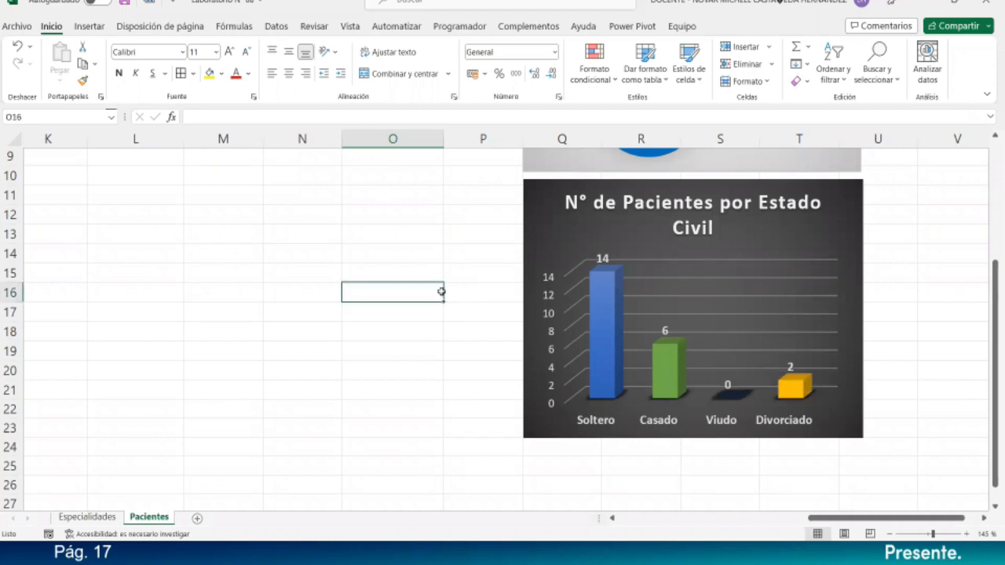
scroll(441, 292, "up", 3)
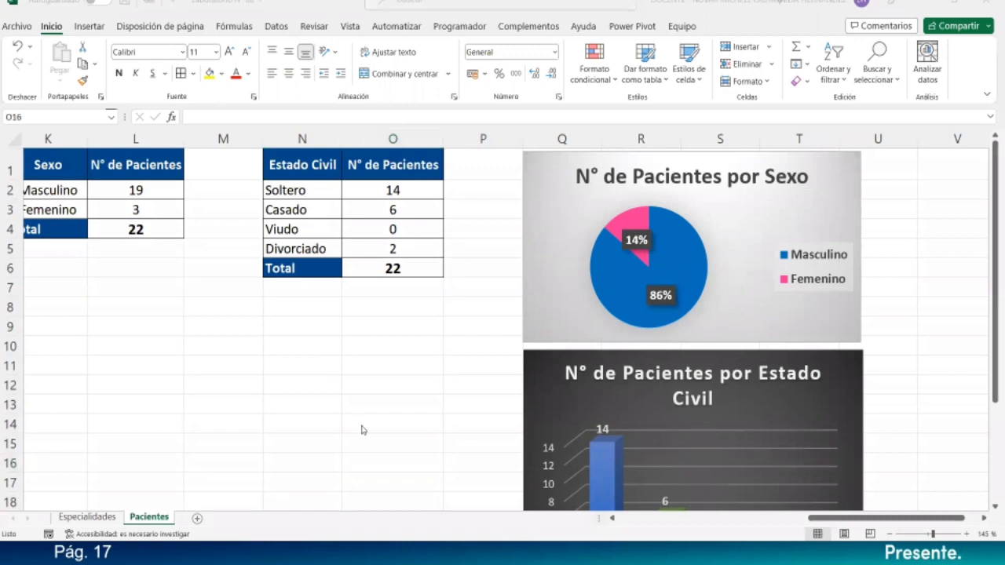
- Zoom out to 115% and move the Estado Civil column chart further right
left_click(770, 527)
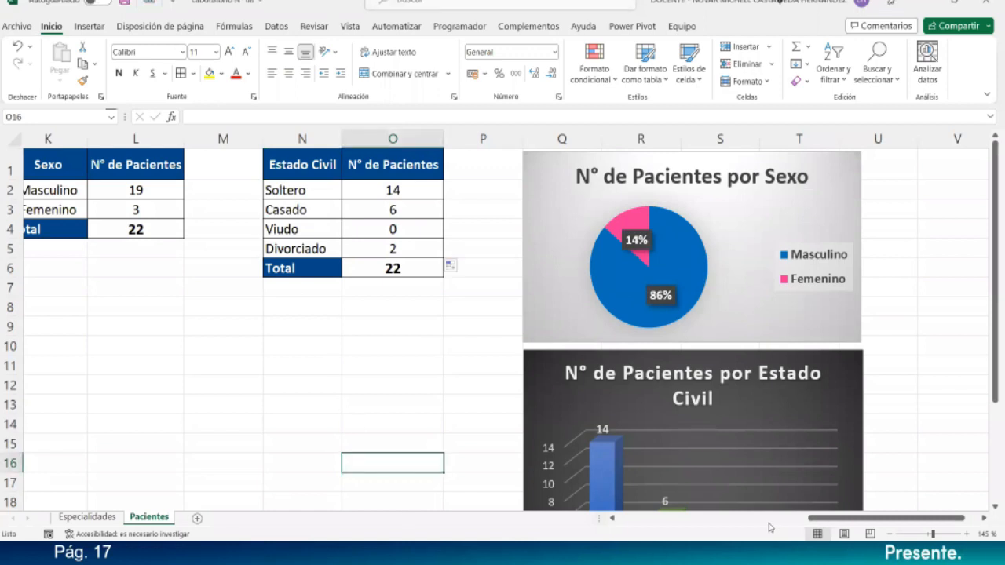
left_click_drag(814, 520, 751, 519)
scroll(701, 364, "down", 2)
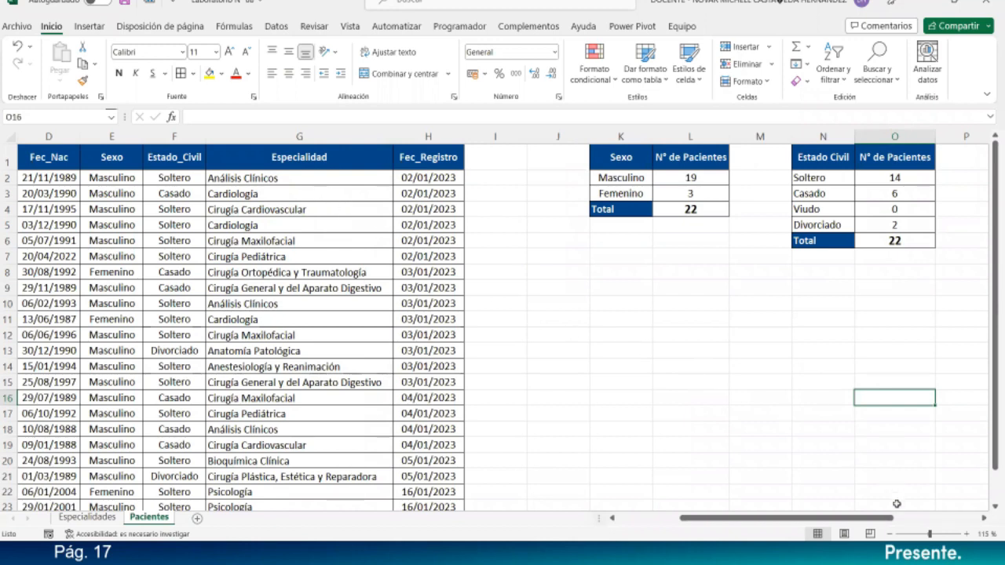
mouse_move(885, 519)
left_mouse_down()
mouse_move(926, 519)
mouse_move(895, 519)
left_mouse_up()
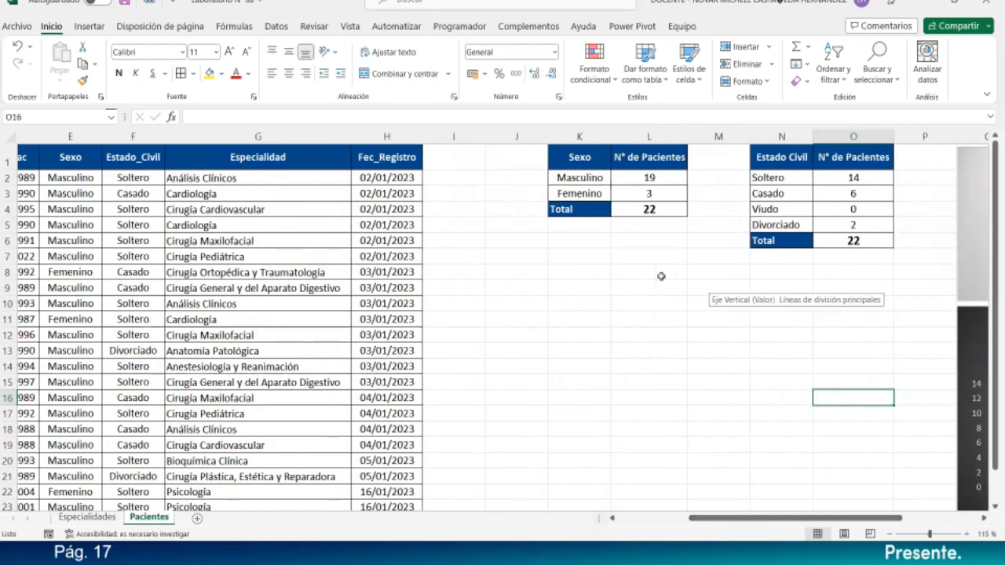
left_click(592, 278)
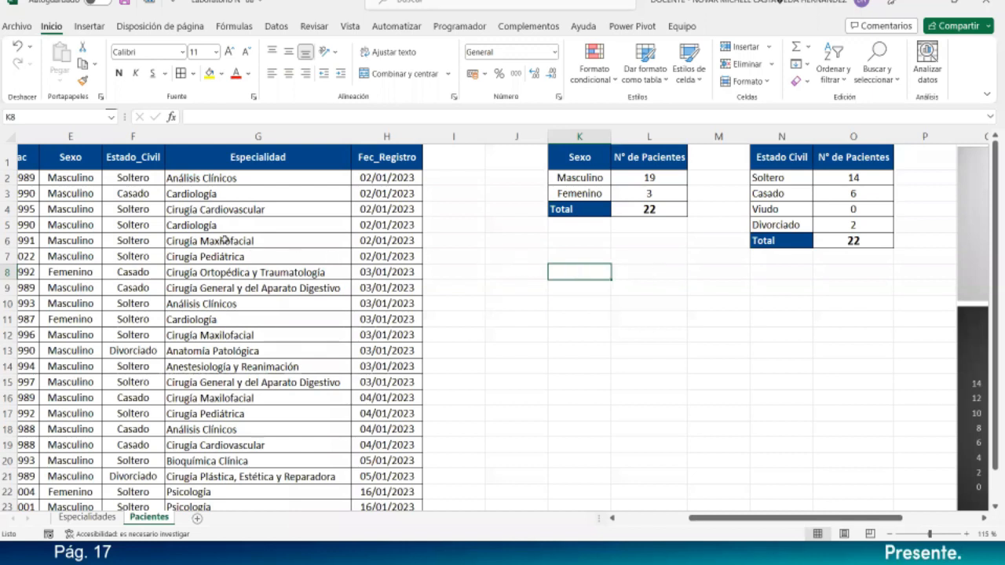
left_click_drag(841, 518, 974, 494)
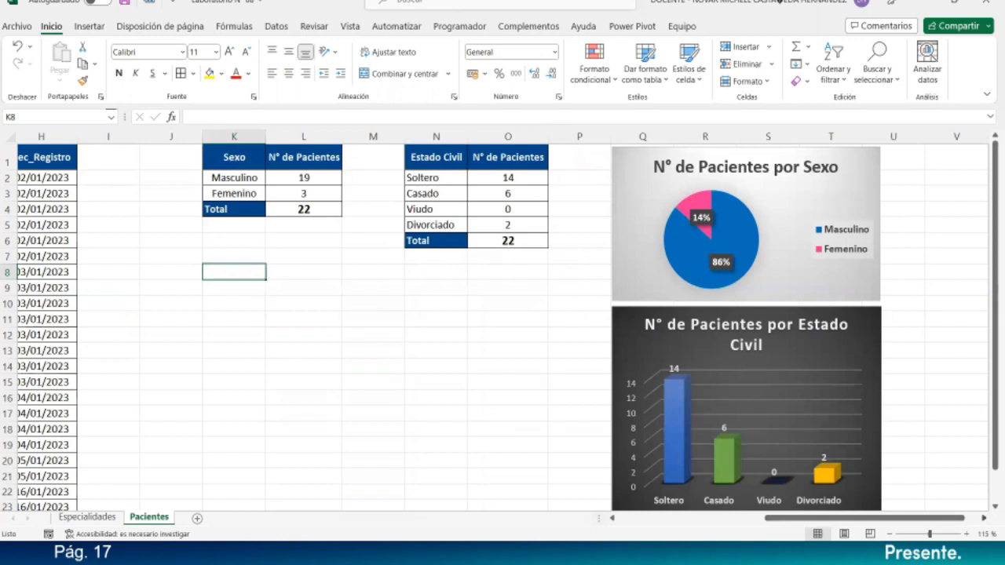
scroll(601, 352, "right", 5)
left_click(560, 315)
left_click_drag(553, 307, 820, 147)
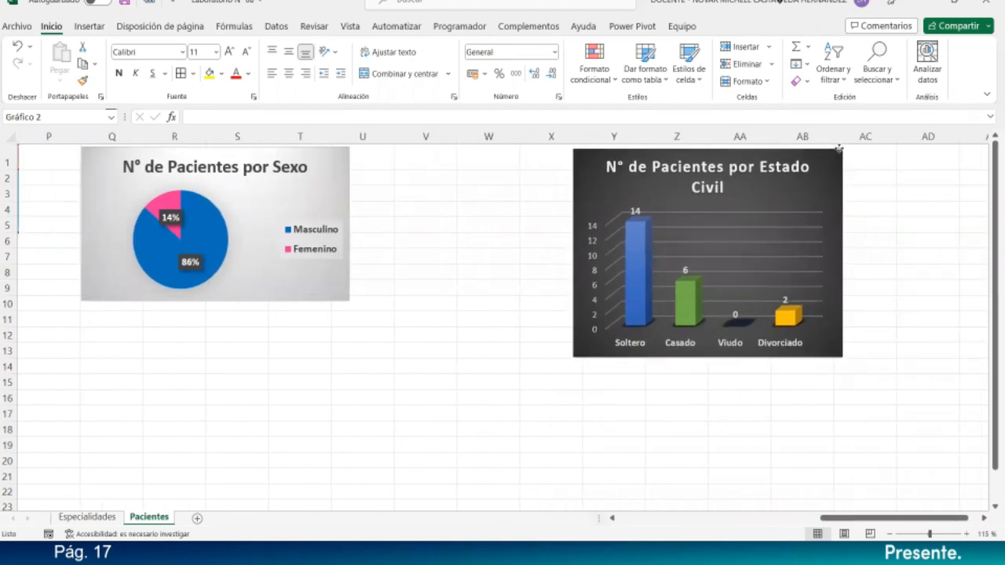
left_click(380, 241)
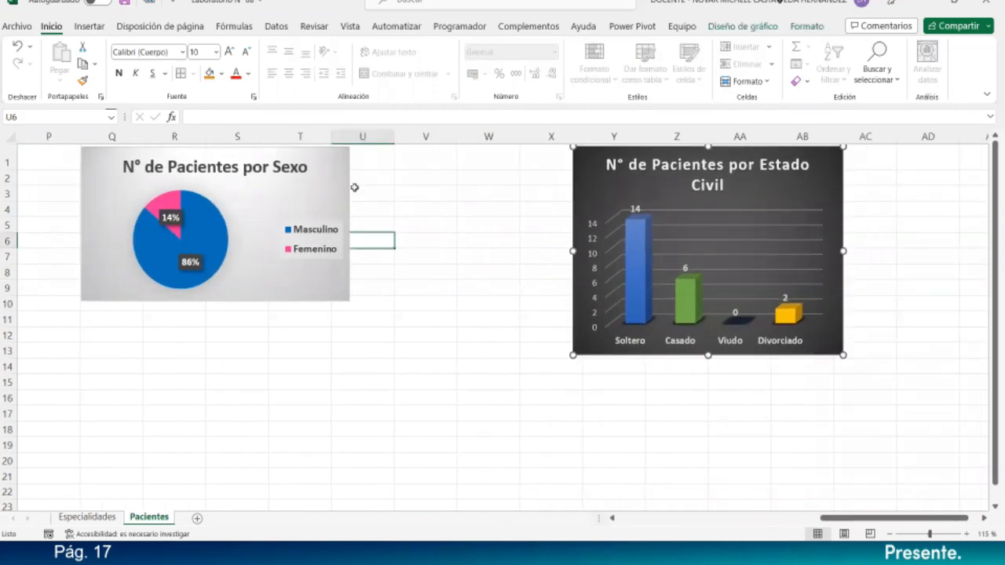
- Move the Sexo pie chart to columns S–W and narrow column M, adjusting column O
left_click_drag(345, 177, 548, 179)
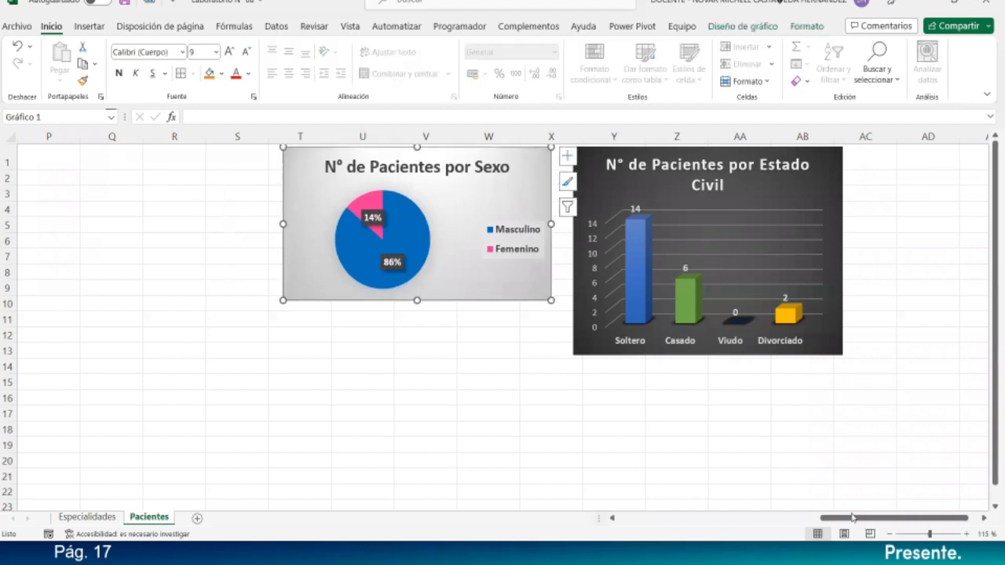
left_click_drag(840, 524, 758, 533)
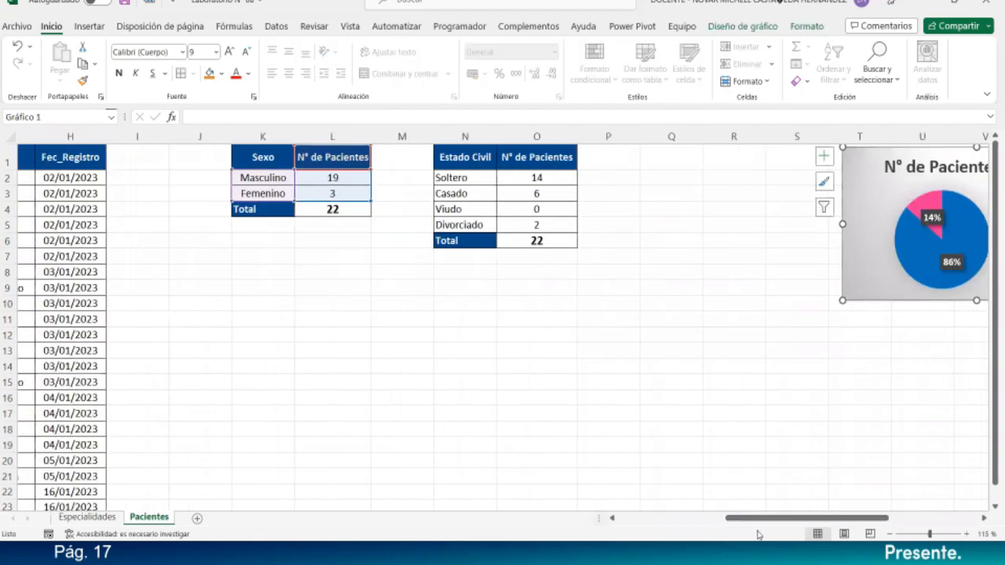
left_click(688, 269)
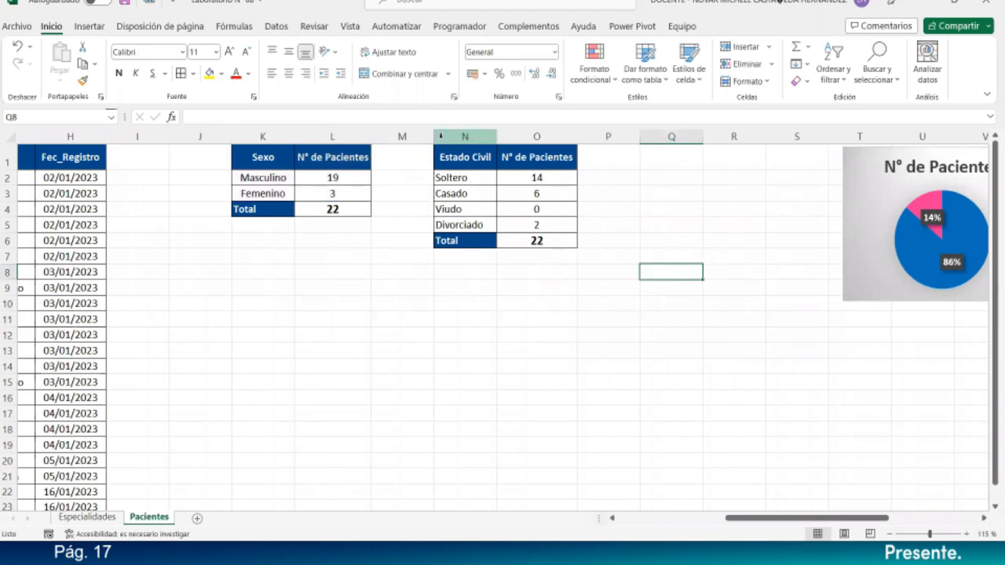
left_click_drag(430, 137, 393, 138)
left_click_drag(537, 136, 558, 136)
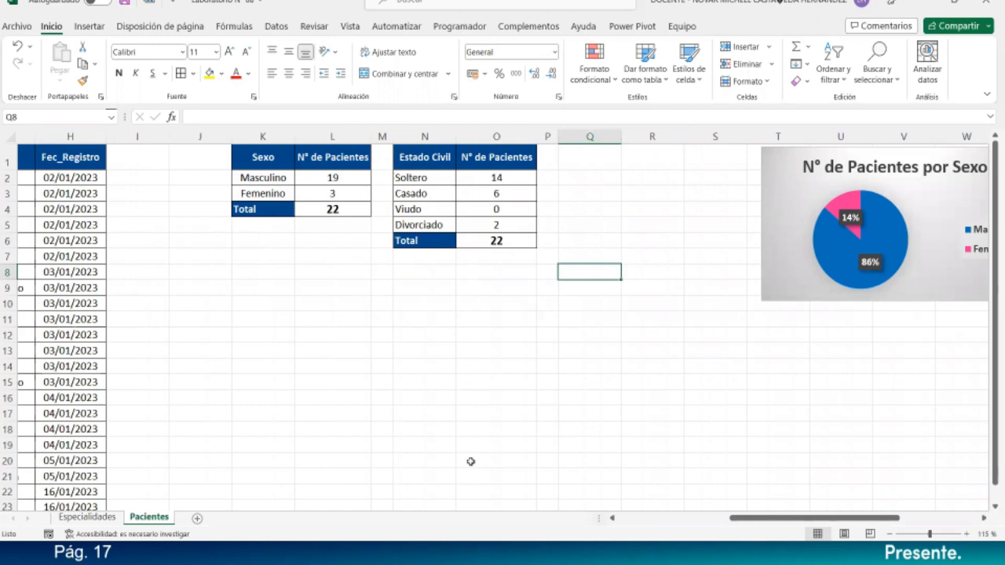
left_click_drag(812, 521, 777, 521)
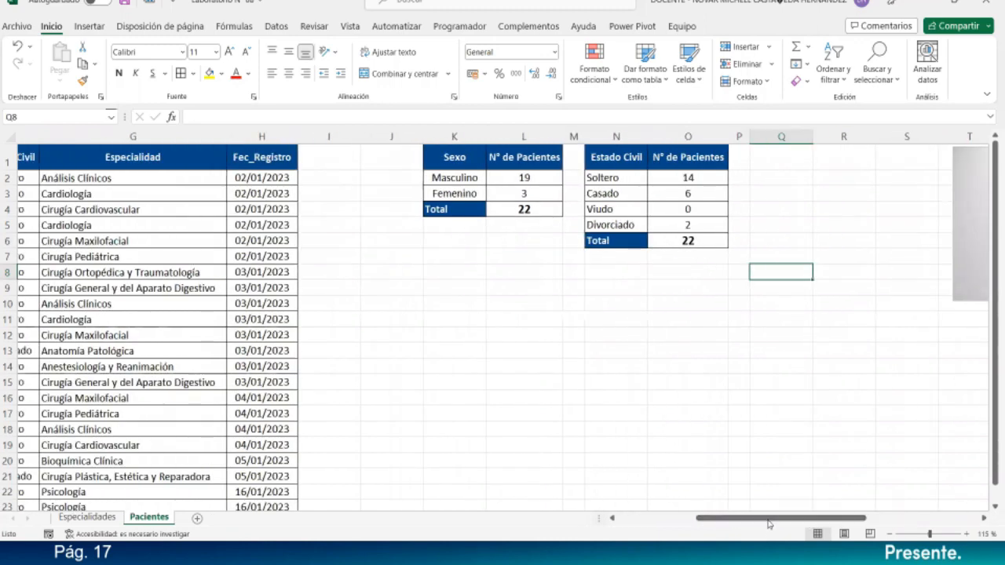
- Copy the Especialidad header from G1 into Q1
left_click(157, 158)
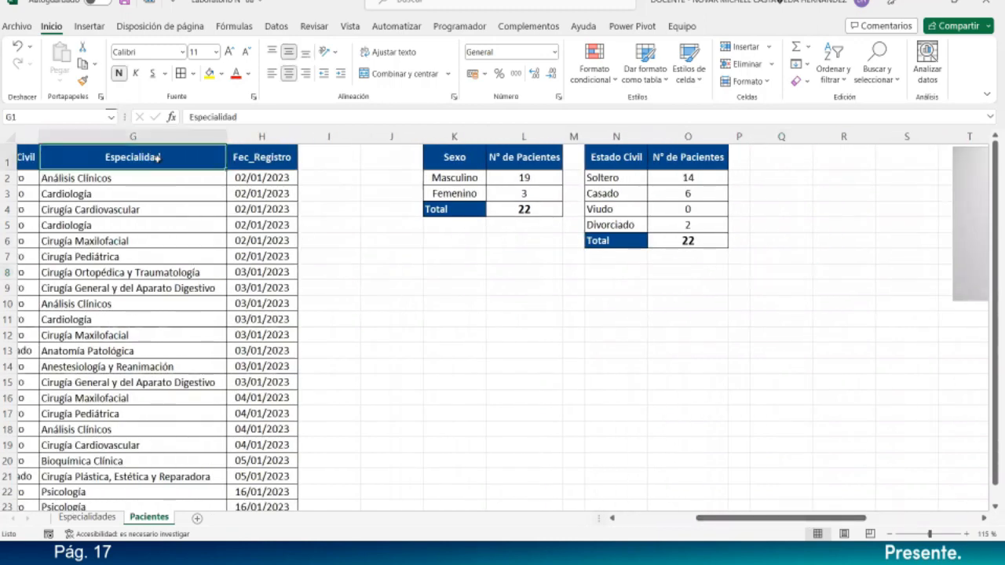
key("ctrl+c")
left_click(773, 160)
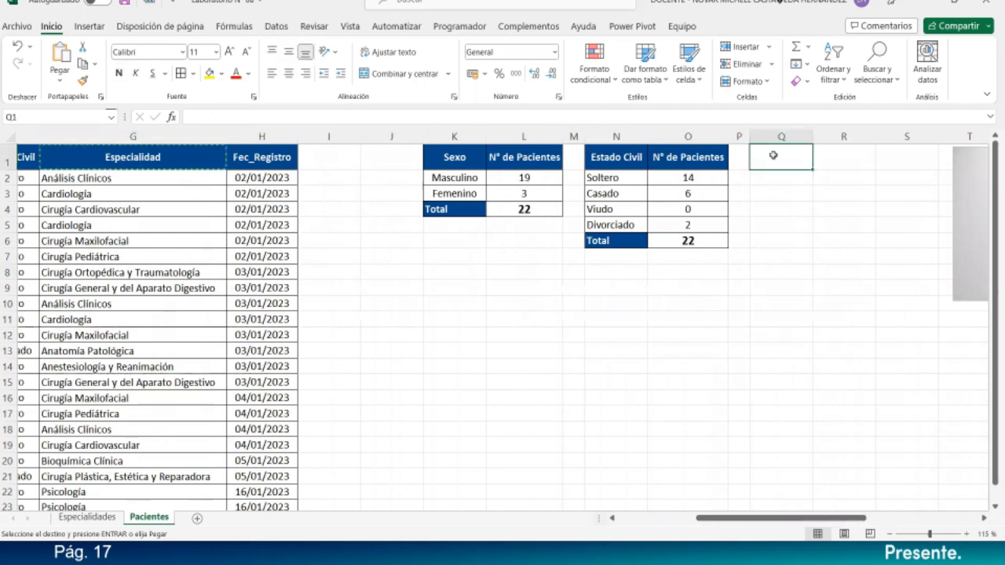
key("ctrl+v")
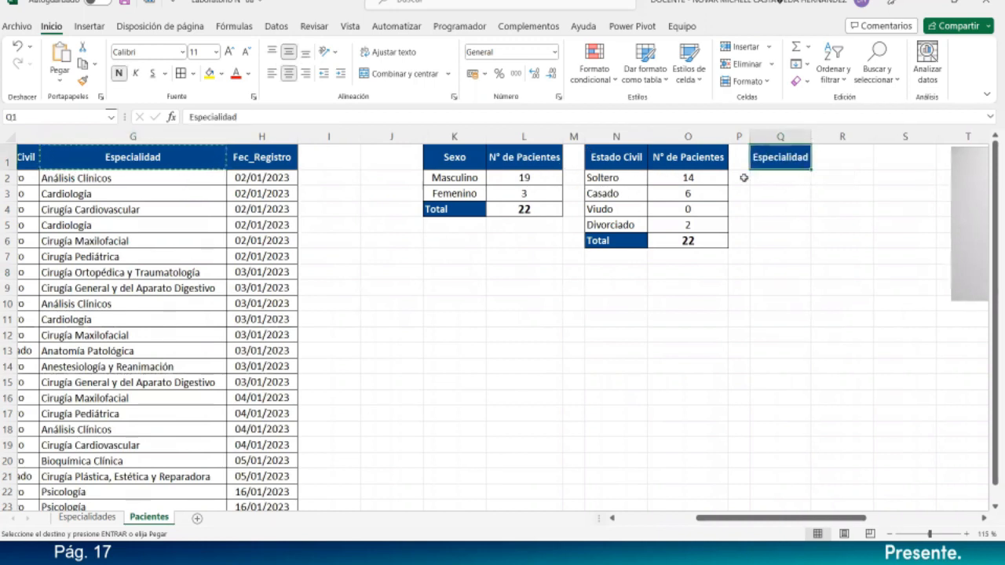
- Enter the header 'N° Pacientes Atendidos' in R1 and autofit column R to show it
left_click(835, 161)
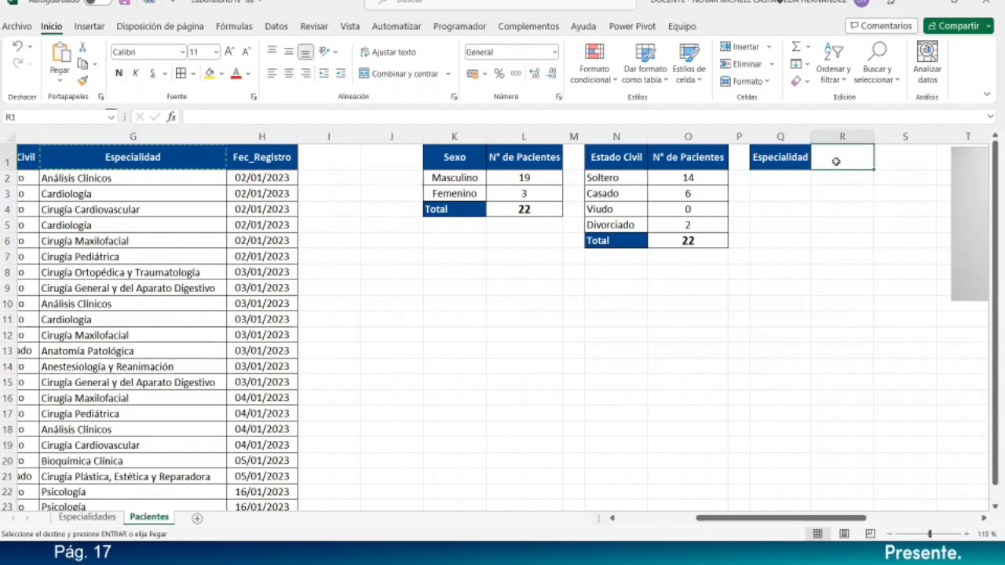
type("N° Pacientes Atendidos")
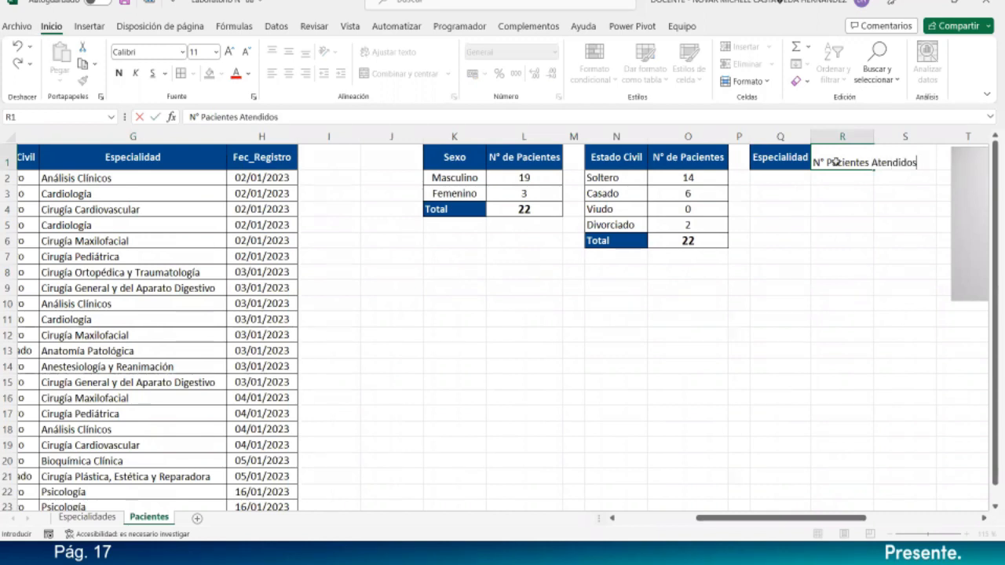
key("Return")
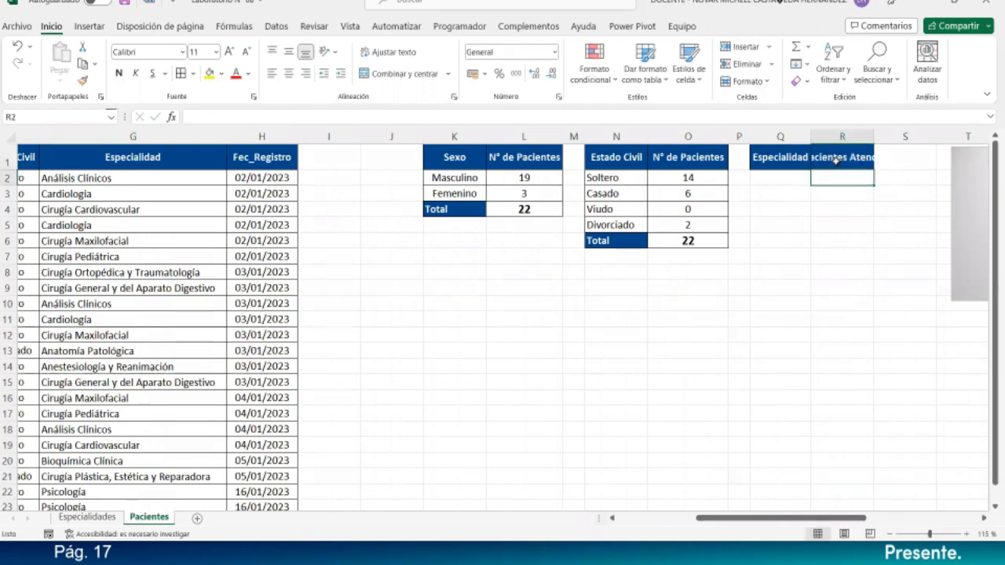
double_click(867, 144)
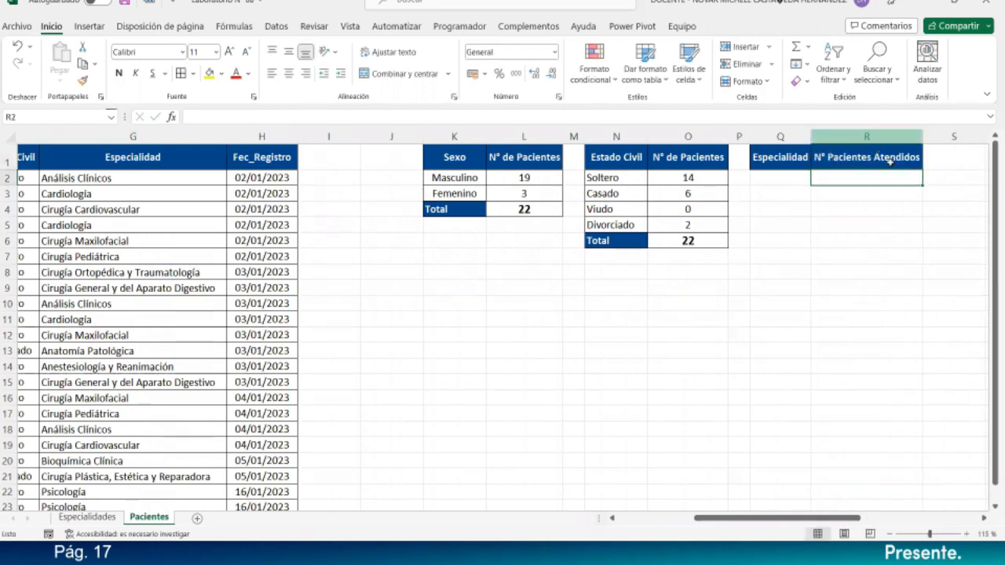
left_click(781, 179)
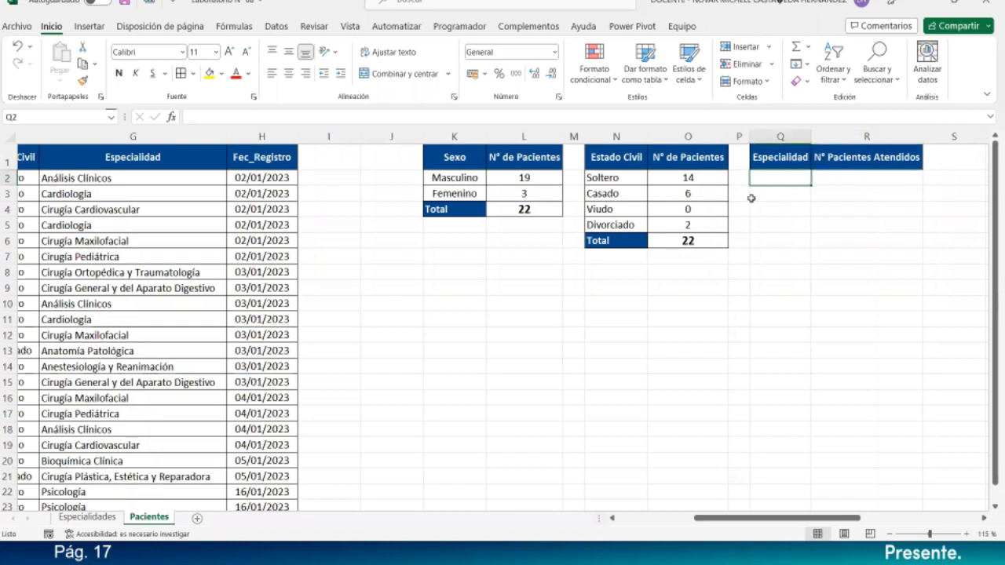
- Copy the fifteen specialty names from the Especialidades sheet, then return to the Pacientes sheet
left_click(168, 180)
left_click_drag(172, 398, 167, 495)
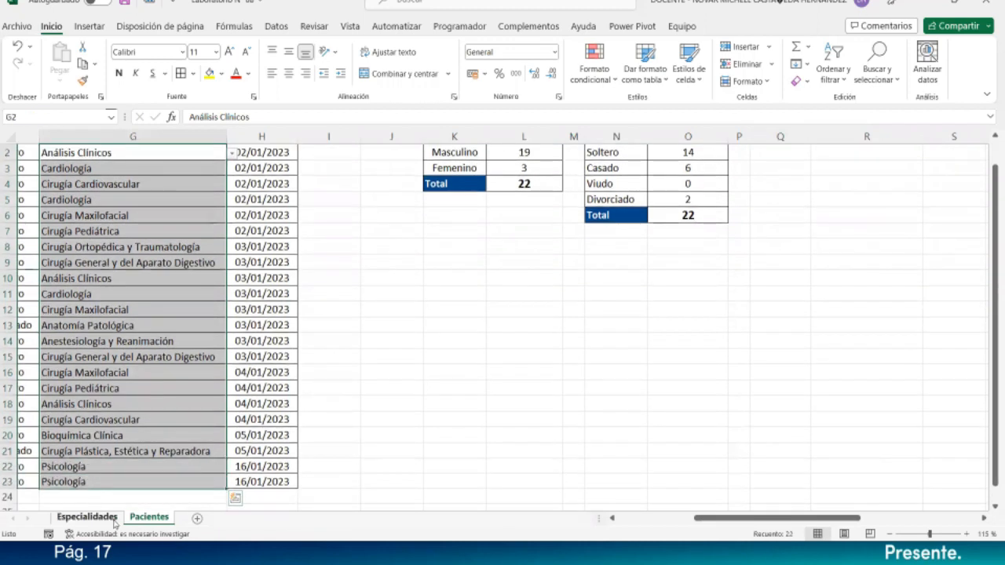
left_click(114, 519)
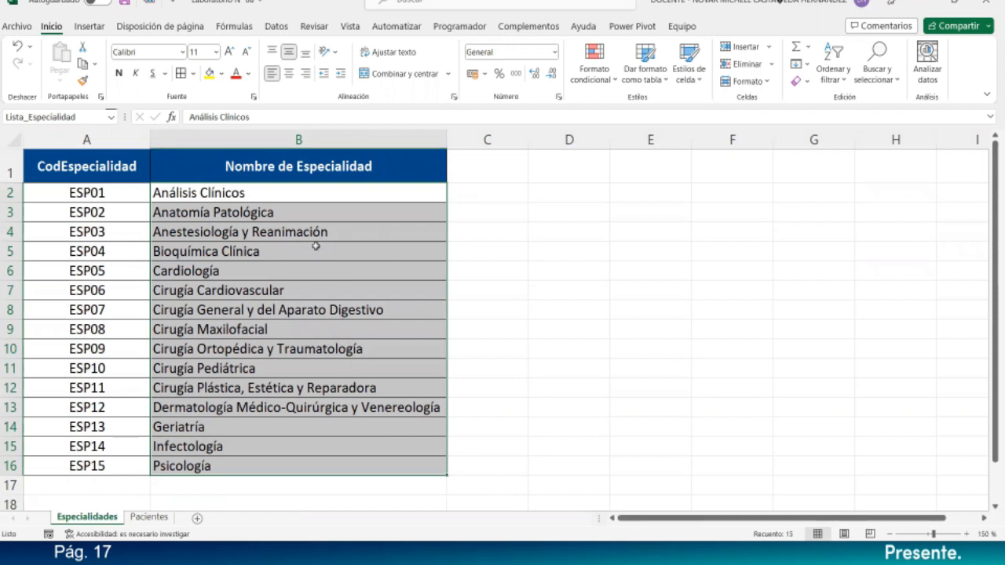
left_click(148, 517)
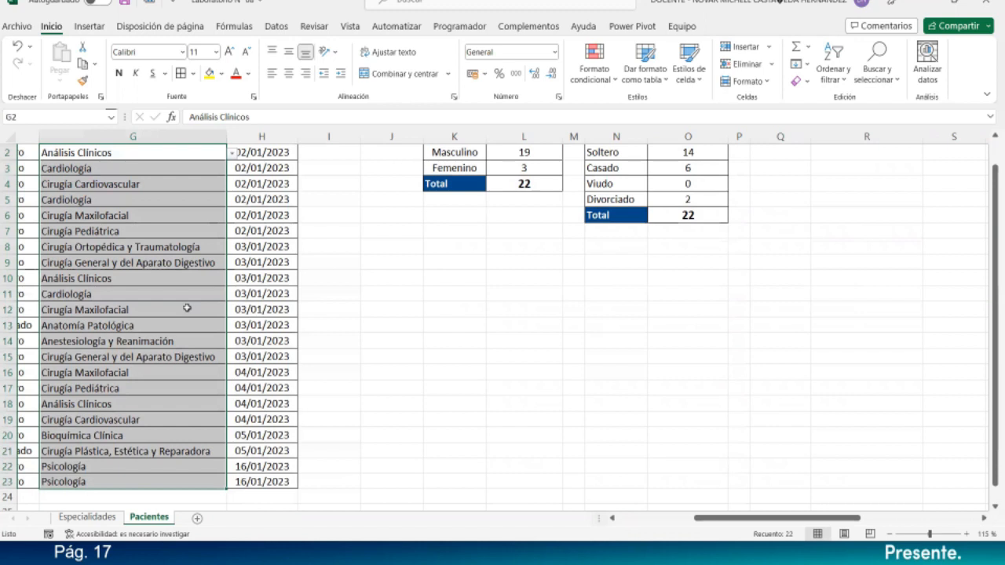
scroll(187, 308, "up", 1)
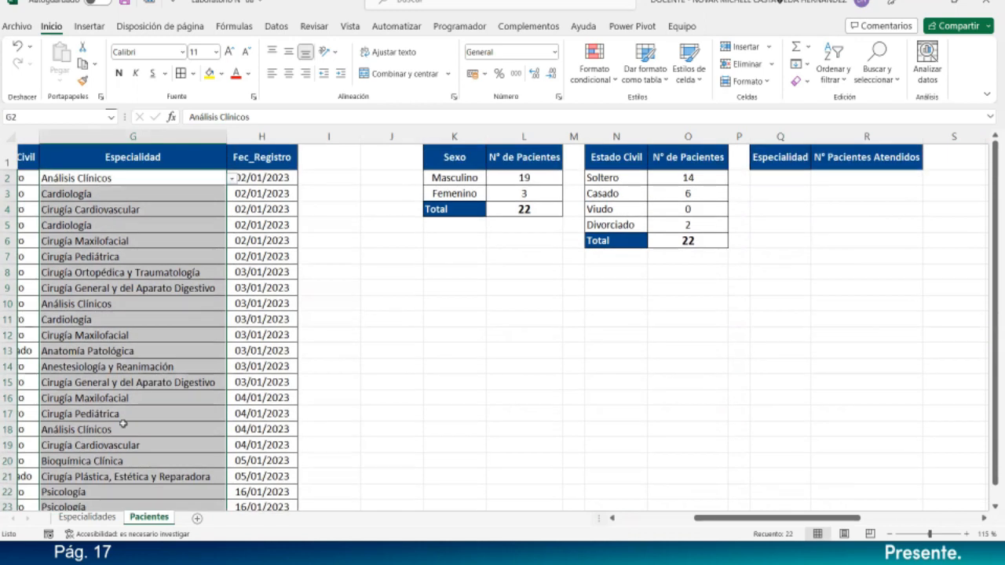
left_click(88, 520)
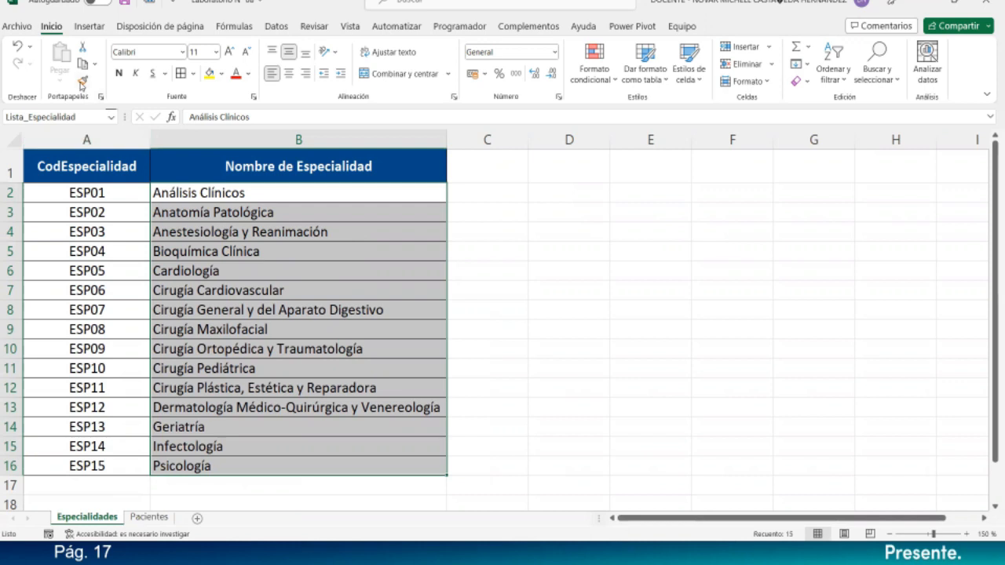
key("ctrl+c")
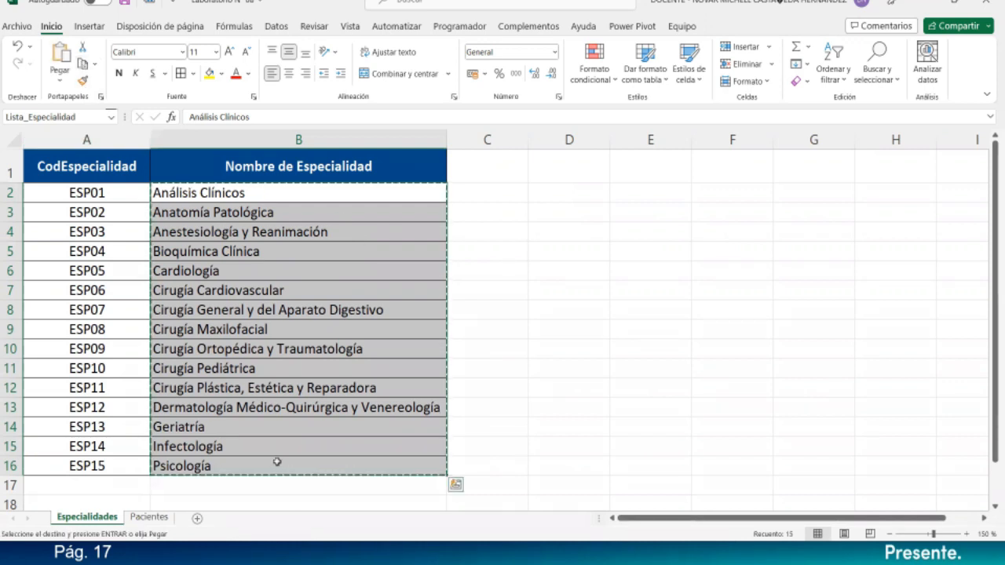
left_click(148, 518)
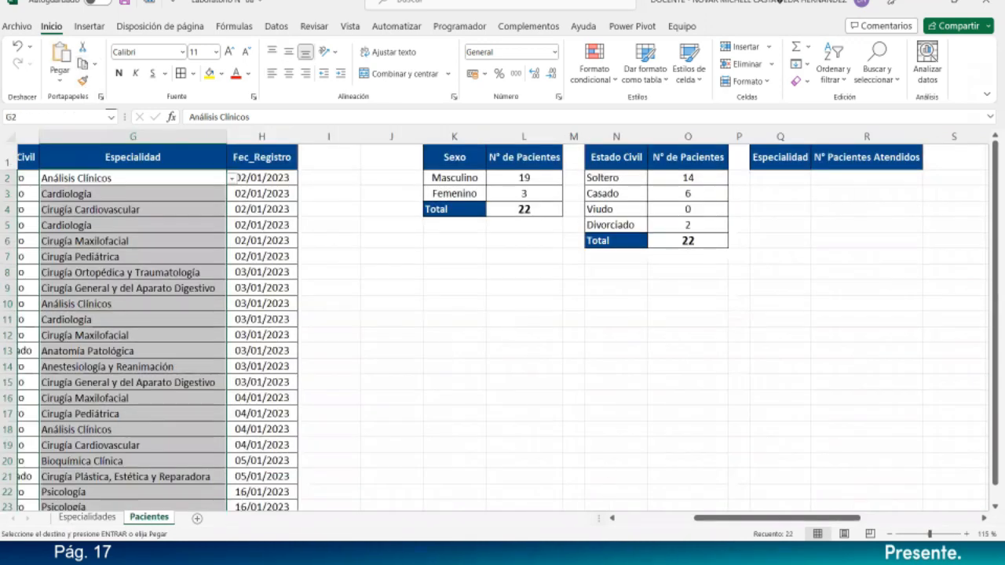
left_click_drag(788, 522, 839, 522)
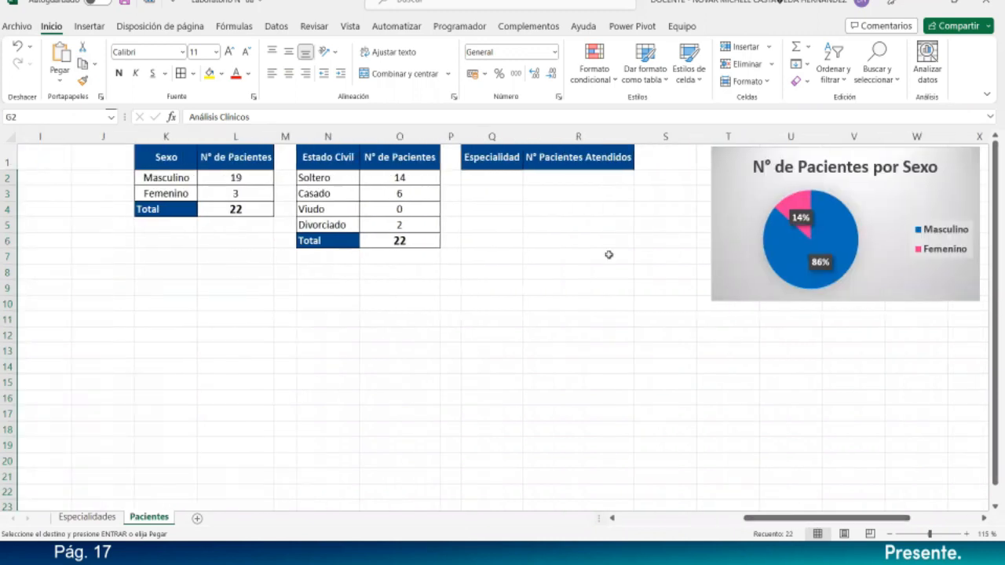
- Paste the specialty names into Q2:Q16 and autofit column Q to the longest name
left_click(499, 183)
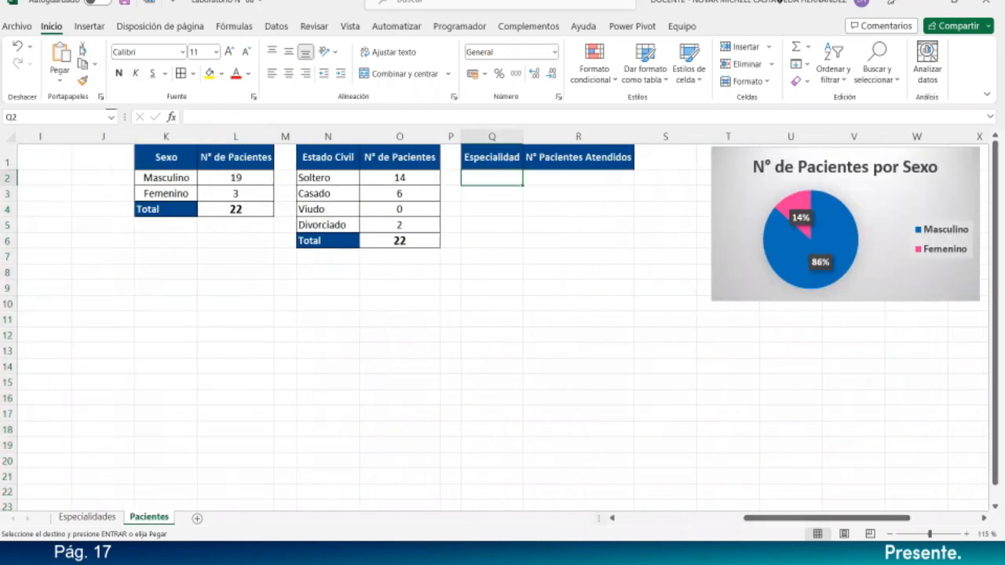
left_click(60, 56)
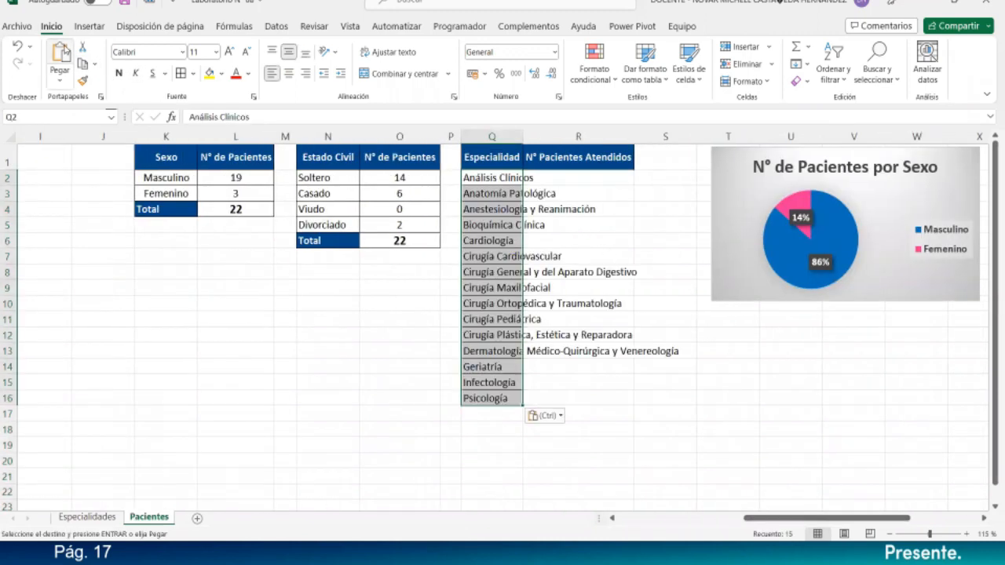
double_click(522, 133)
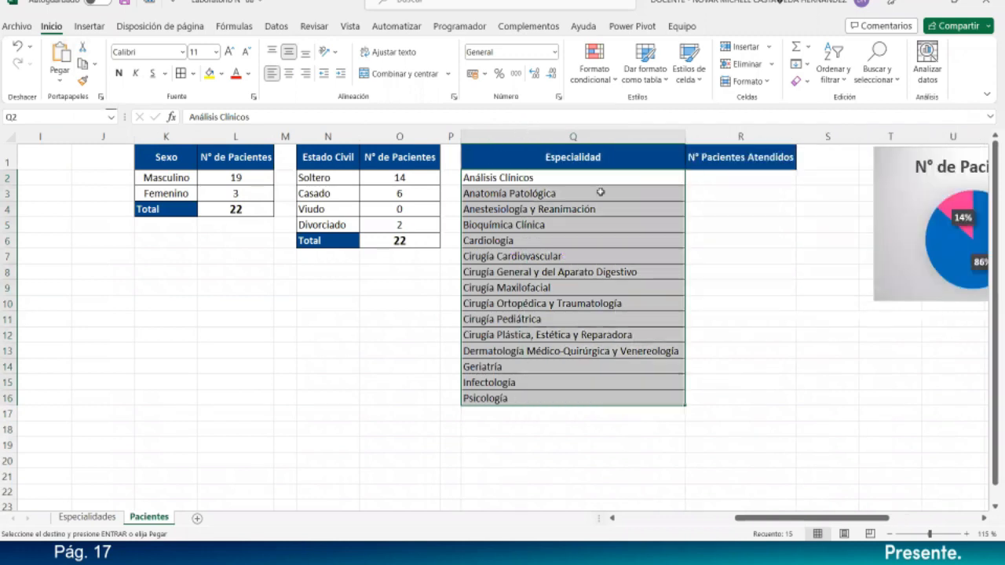
left_click_drag(720, 179, 719, 394)
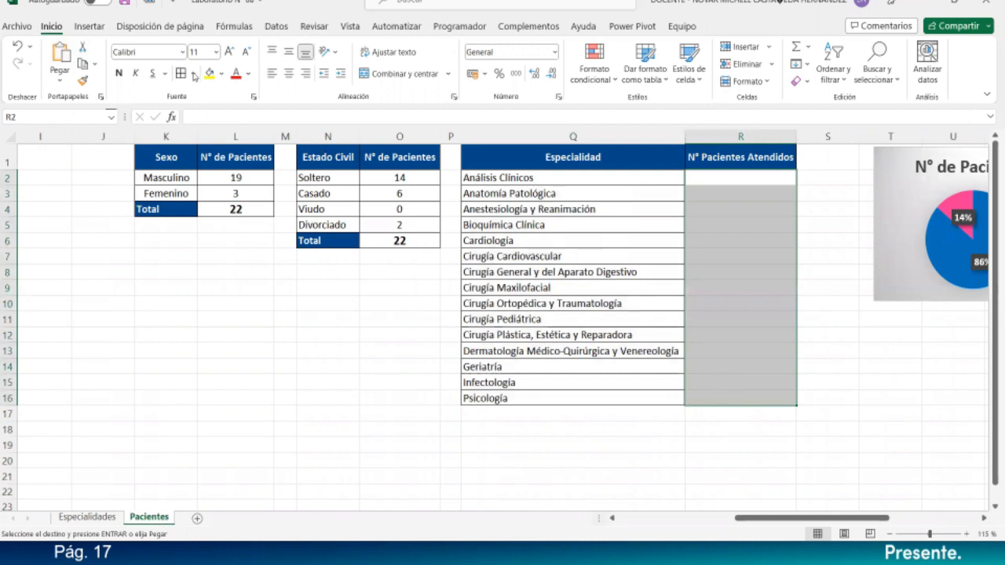
- Copy the Total label from the marital-status table
key("Escape")
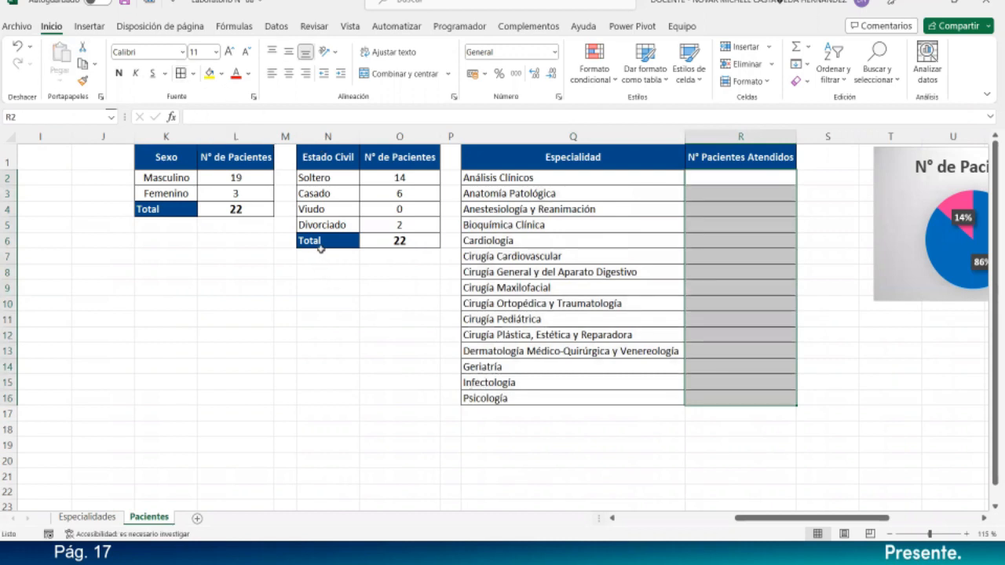
left_click(320, 248)
key("ctrl+c")
- Paste the dark blue Total label into Q17 below Psicología
left_click(593, 414)
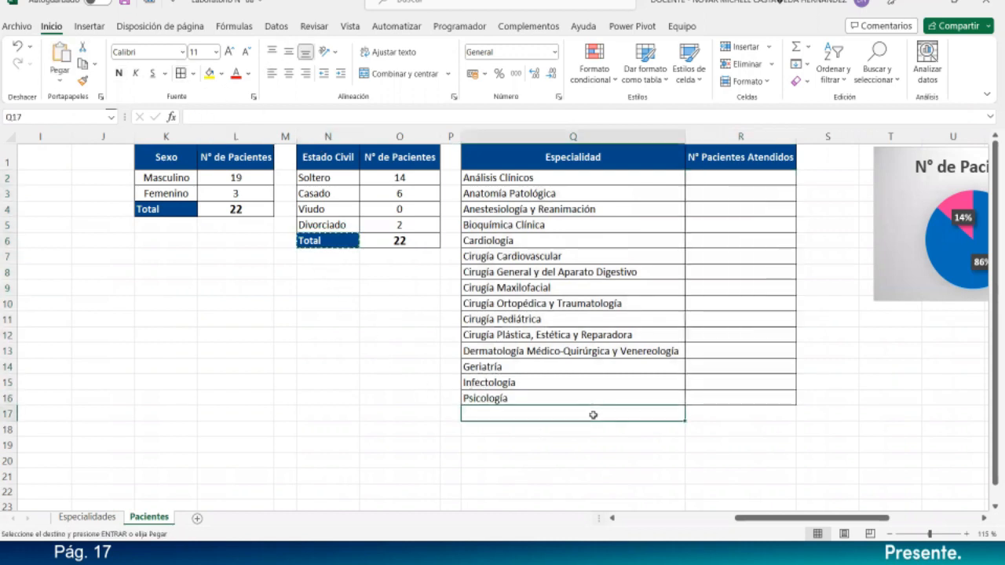
key("ctrl+v")
left_click(704, 417)
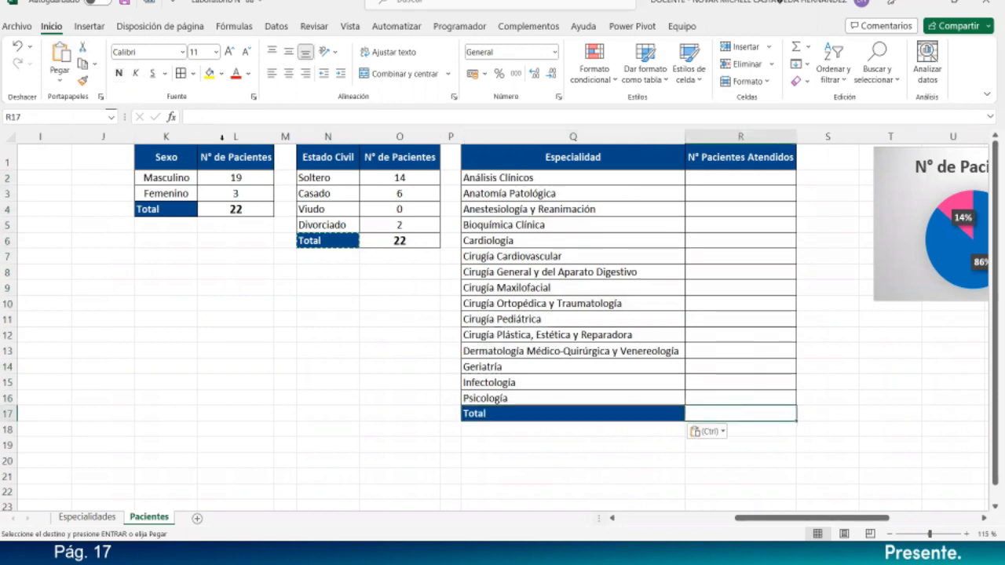
key("Escape")
left_click(725, 182)
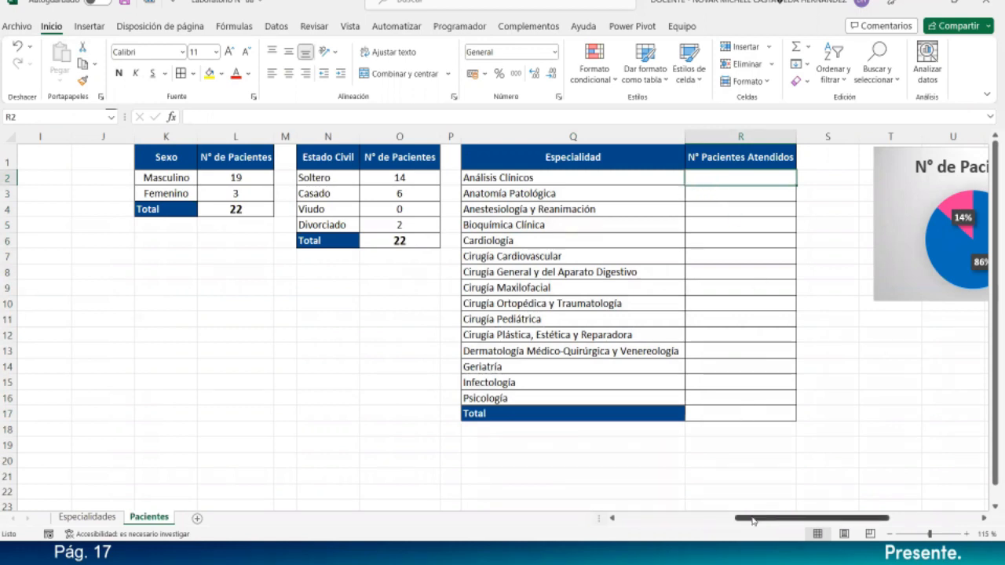
- Zoom the sheet in to 160% and bring the specialty table back into view
left_click_drag(752, 520, 758, 521)
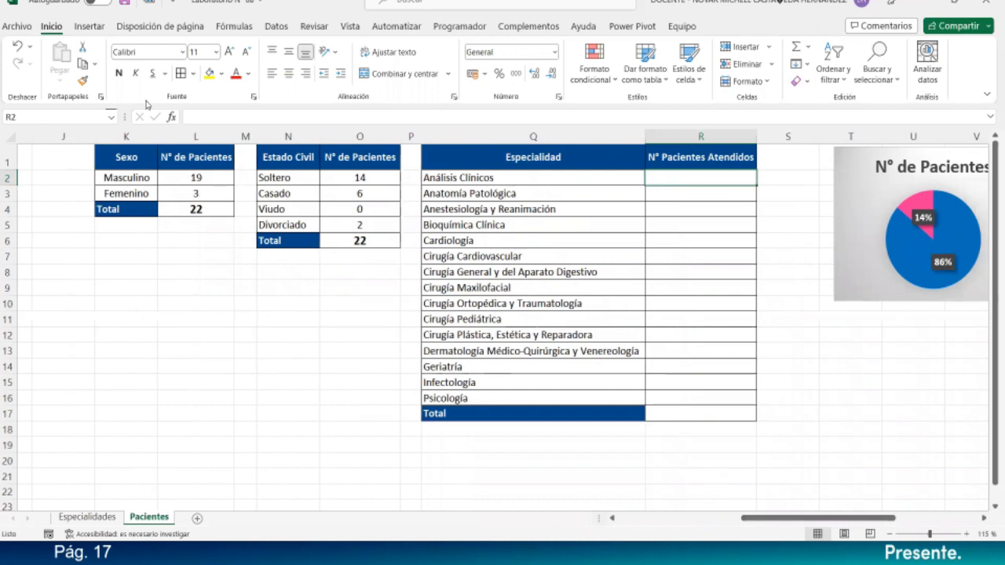
left_click(966, 534)
left_click(966, 534)
left_click(966, 535)
left_click(966, 535)
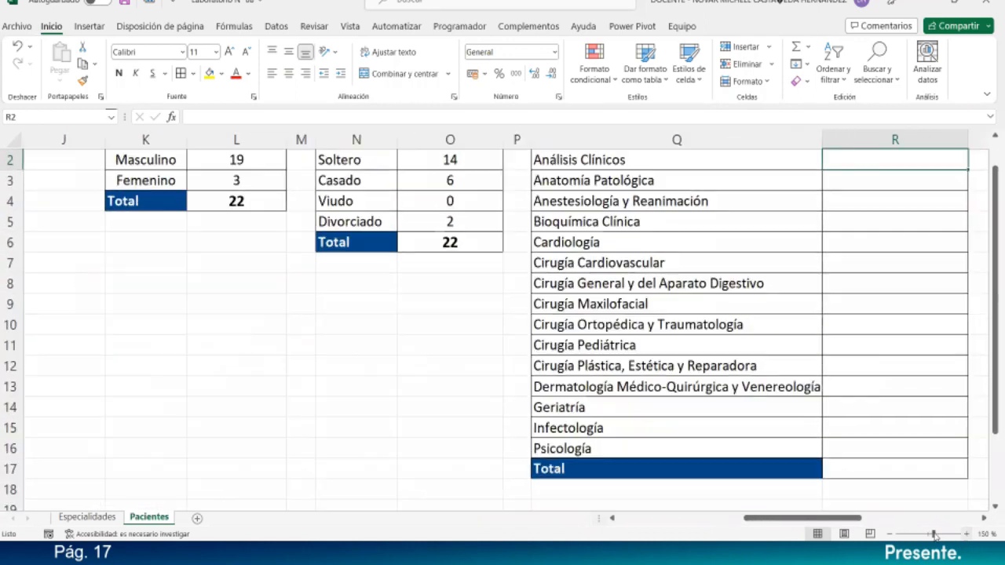
left_click(966, 534)
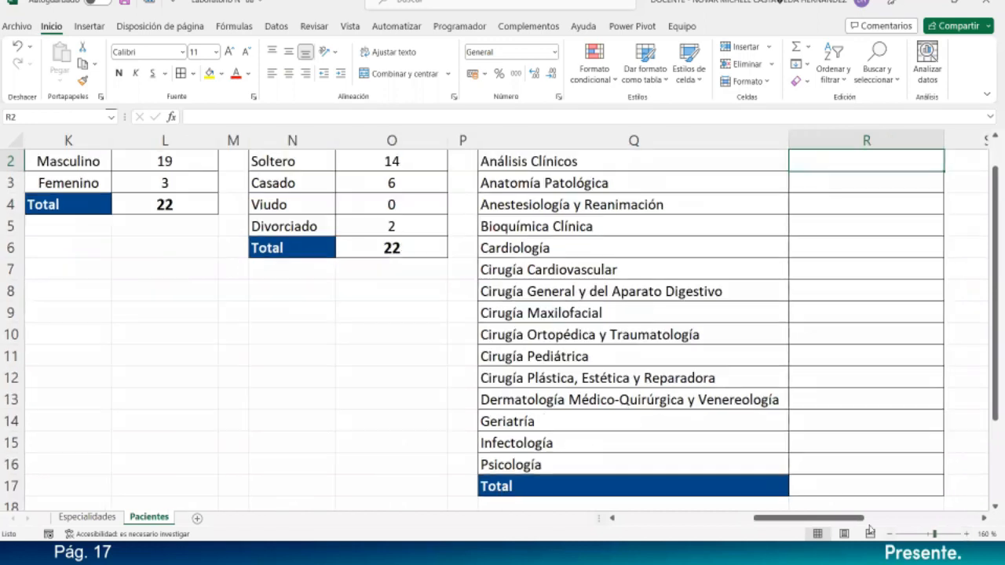
scroll(682, 400, "right", 3)
scroll(616, 324, "up", 1)
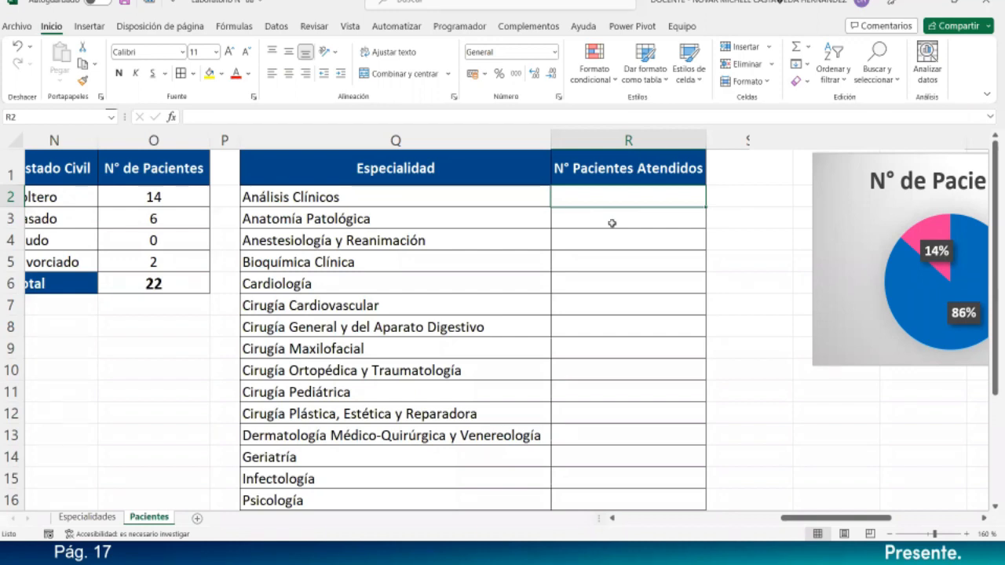
left_click_drag(378, 200, 407, 494)
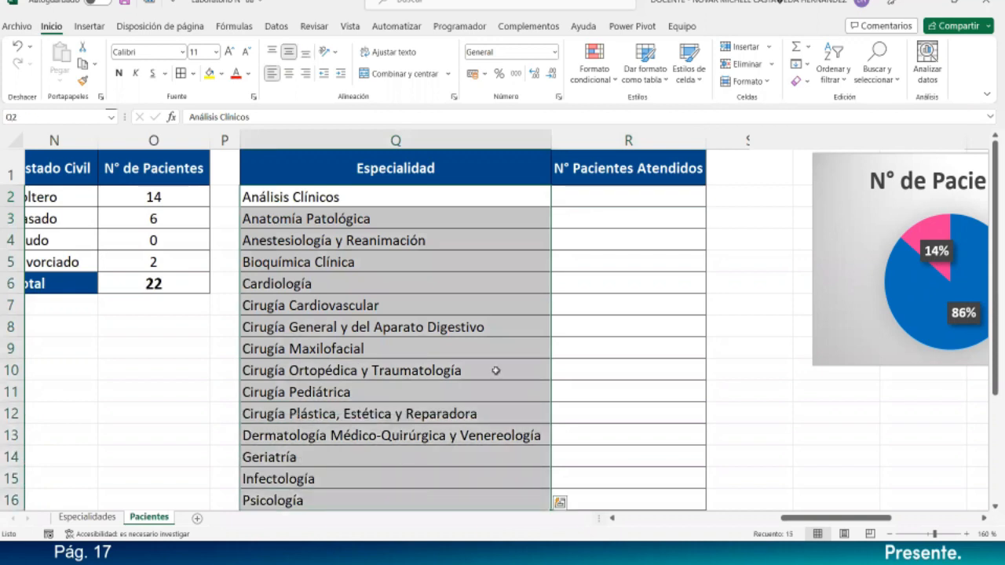
- Start =CONTAR.SI( in R2 with the Especialidad range G2:G23 as its first argument
left_click(610, 197)
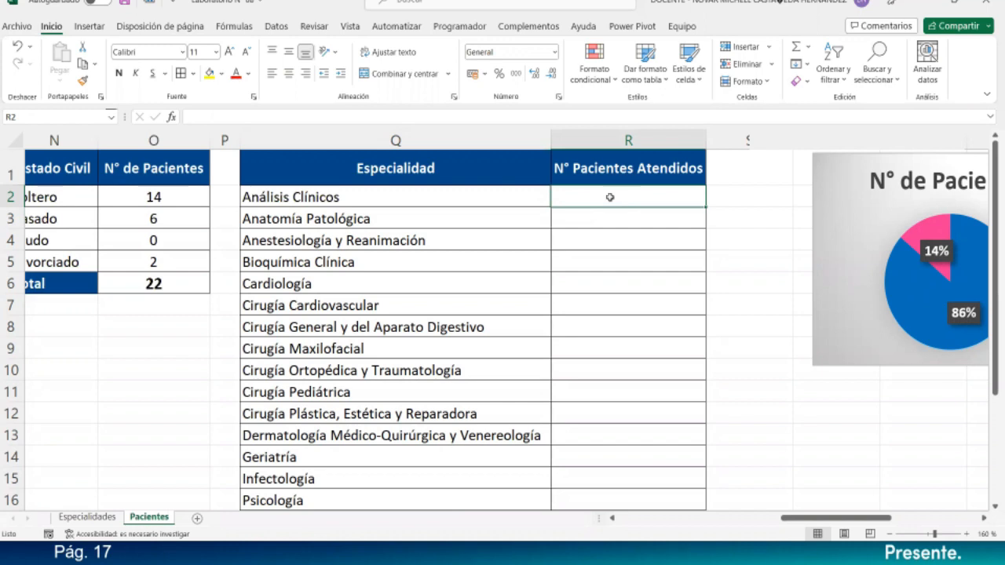
type("=co")
key("BackSpace")
key("BackSpace")
type("CON")
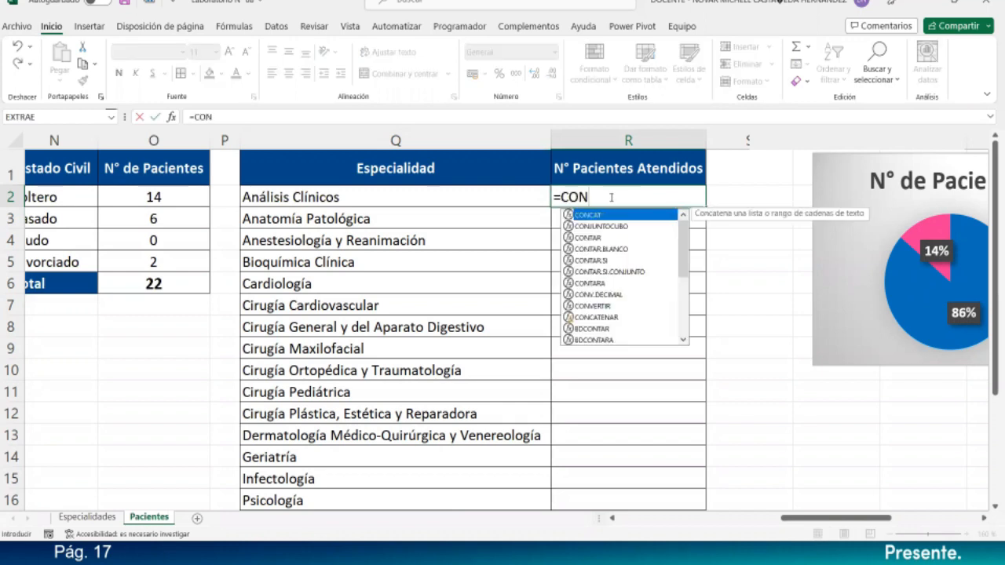
type("TAR")
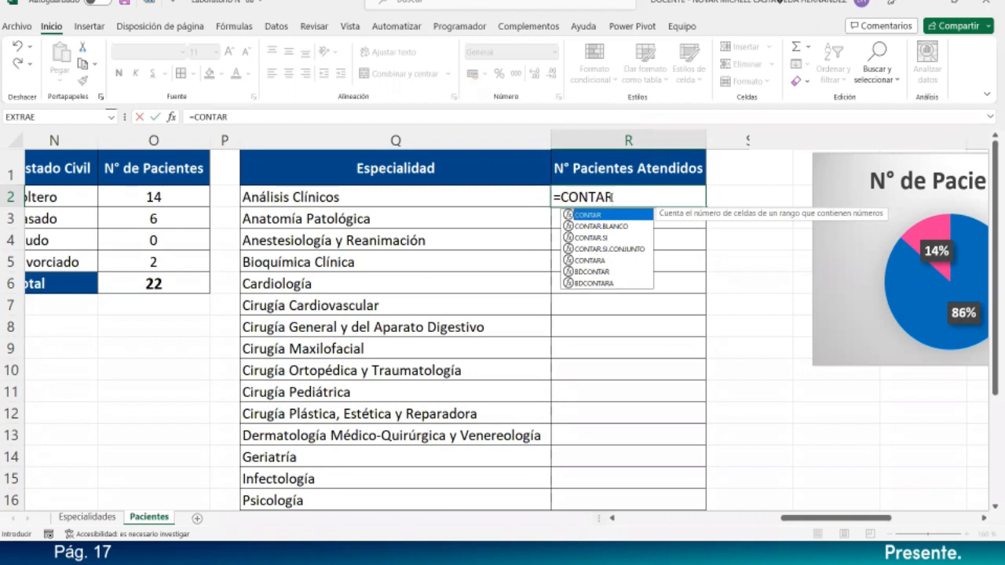
type(".SI(")
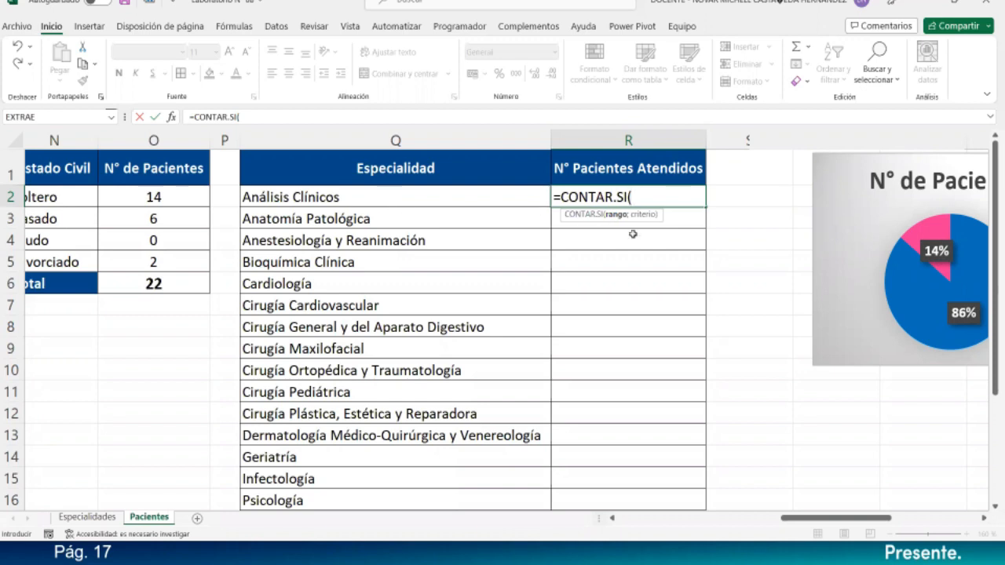
left_click_drag(830, 519, 697, 534)
left_click(311, 201)
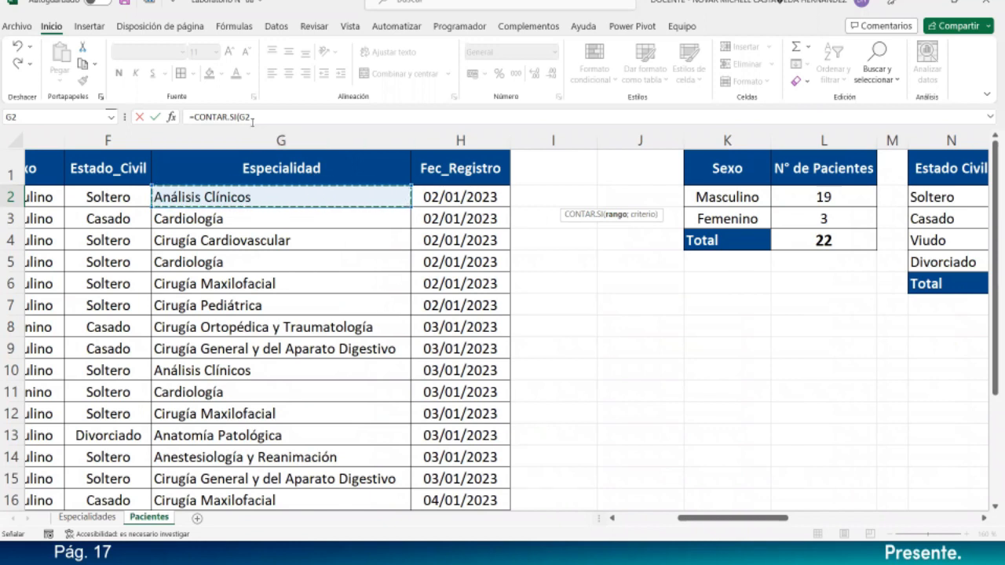
left_click_drag(262, 201, 265, 467)
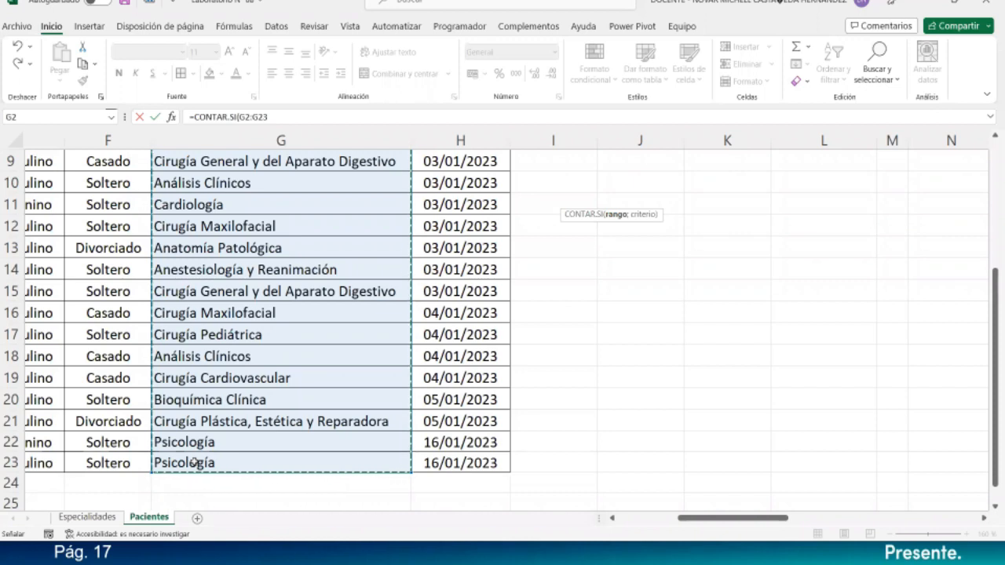
left_click_drag(778, 519, 866, 518)
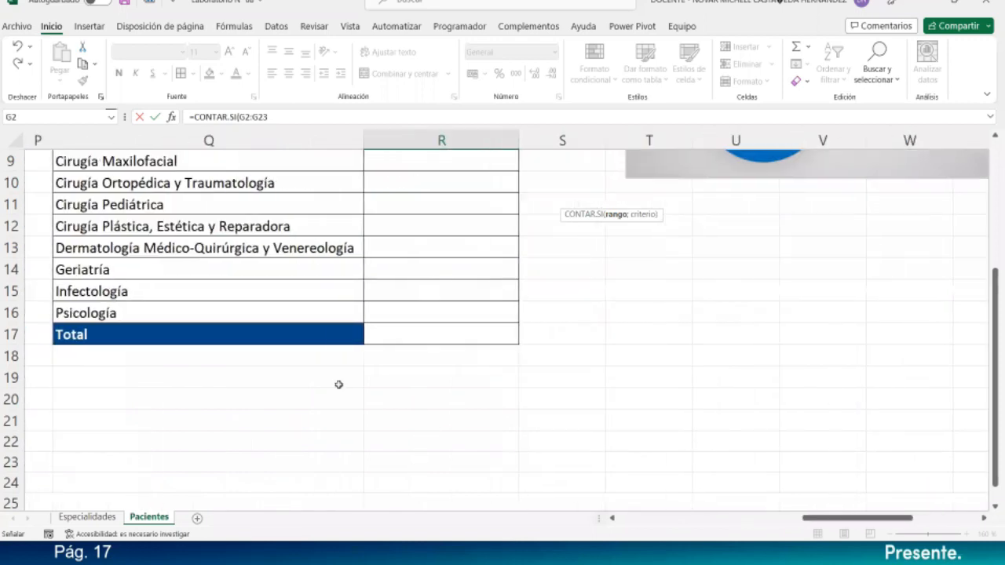
scroll(338, 385, "up", 3)
- Make the counted range absolute as $G$2:$G$23
left_click(454, 197)
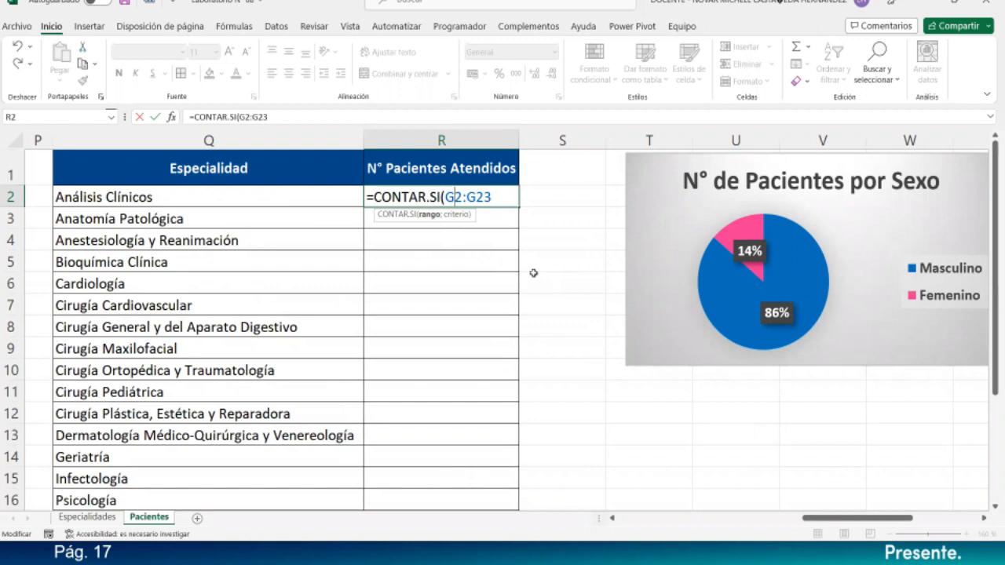
key("F4")
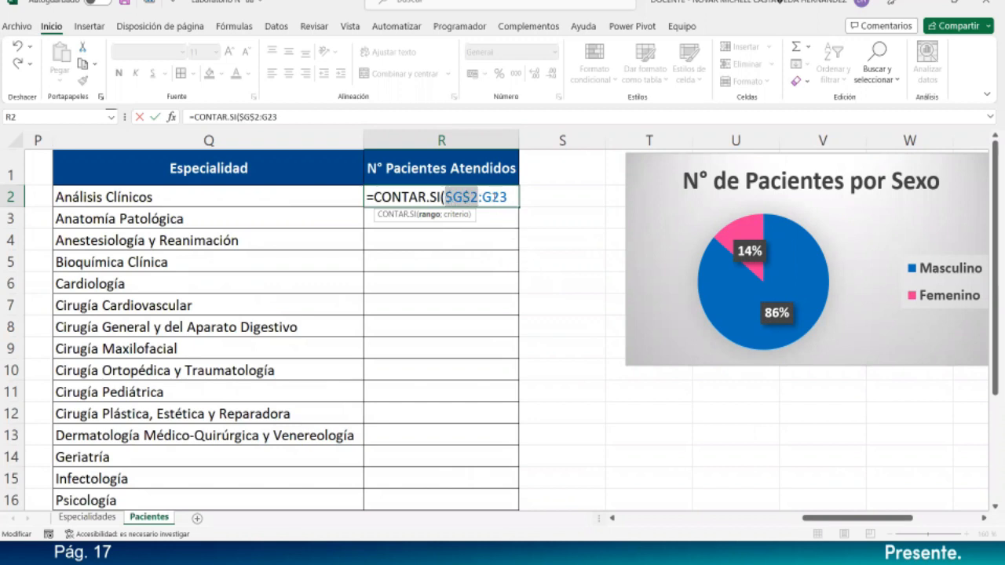
left_click(493, 197)
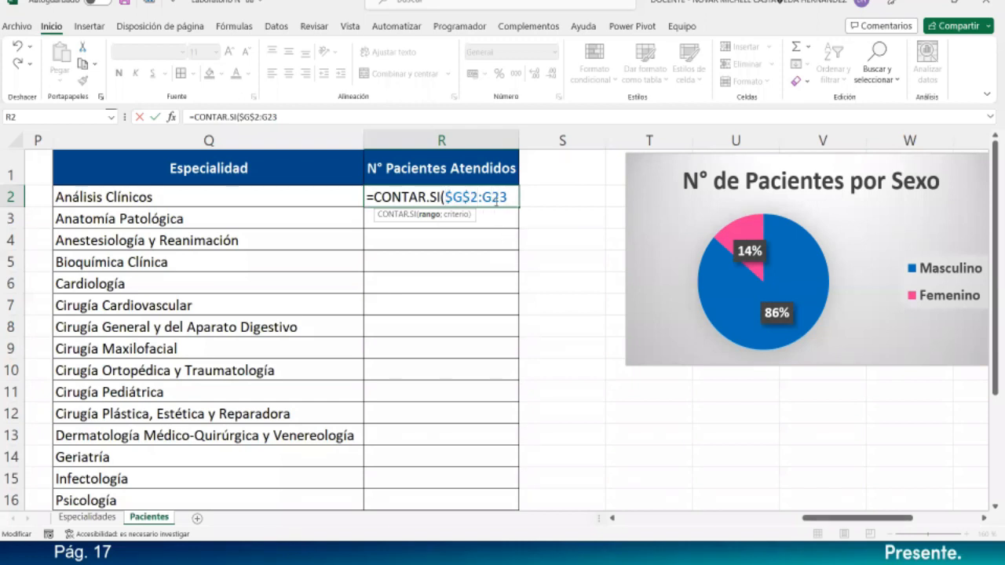
key("F4")
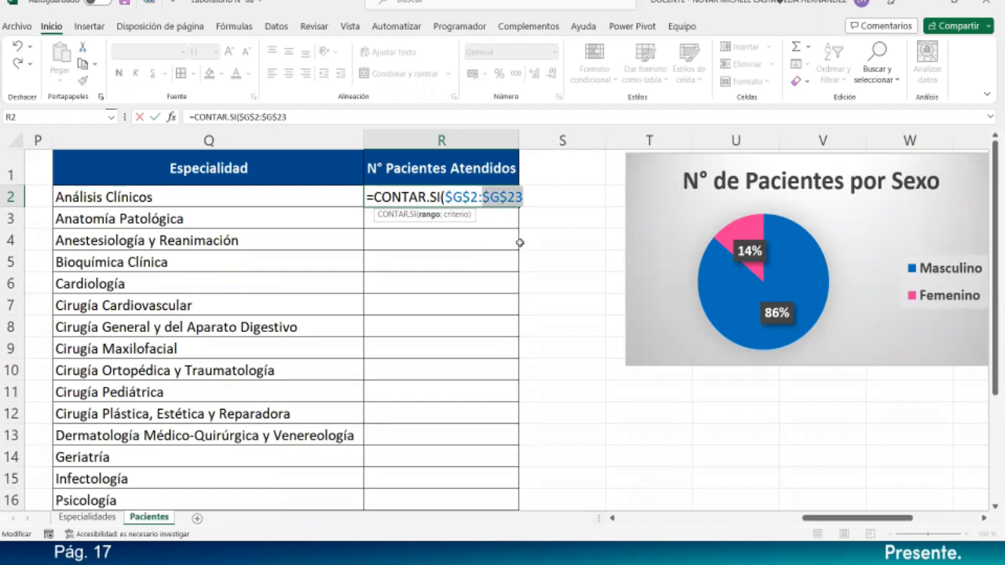
- Add Q2 as the criterion and close the formula, giving 3 for Análisis Clínicos
left_click(523, 198)
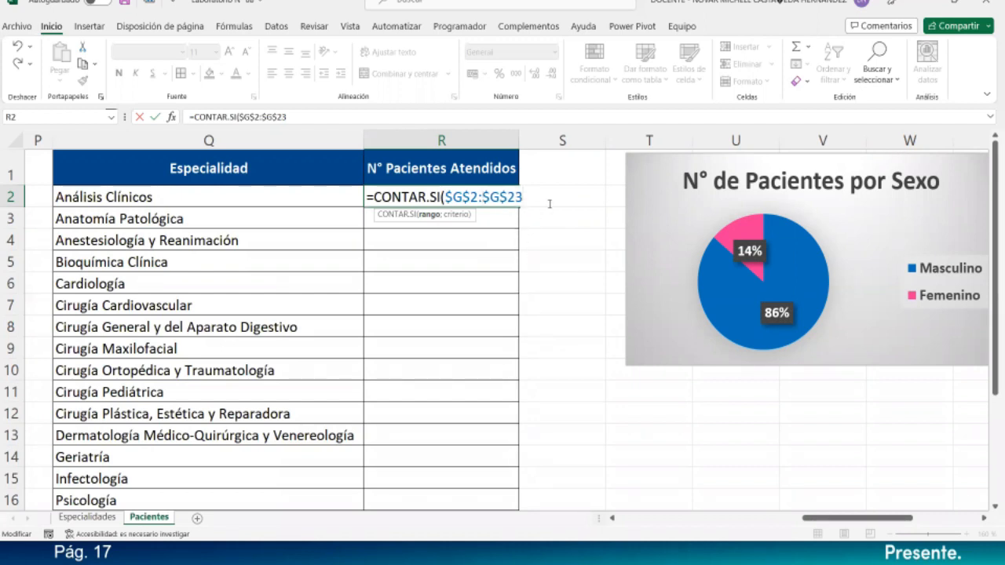
type(";")
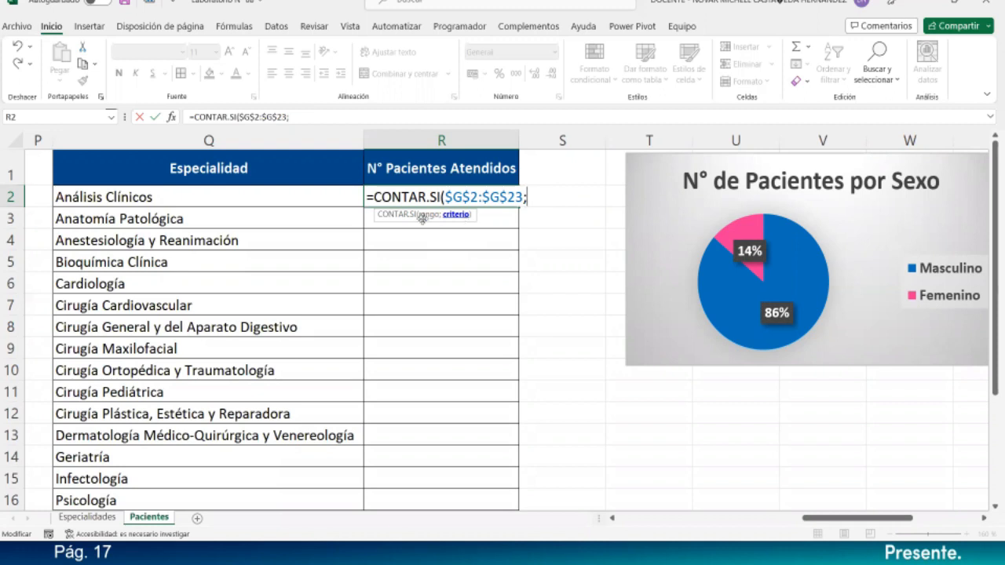
left_click(229, 197)
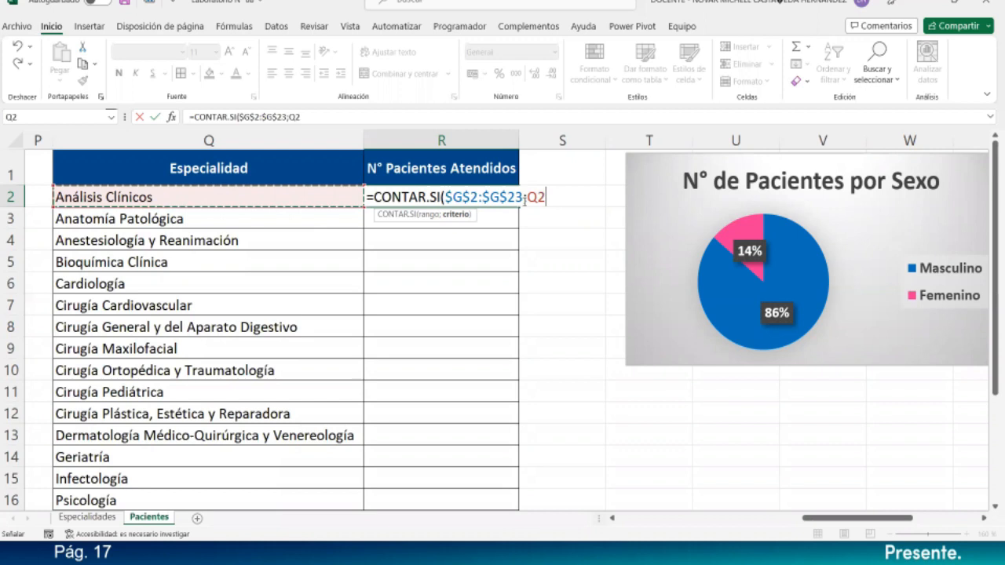
left_click_drag(527, 198, 547, 198)
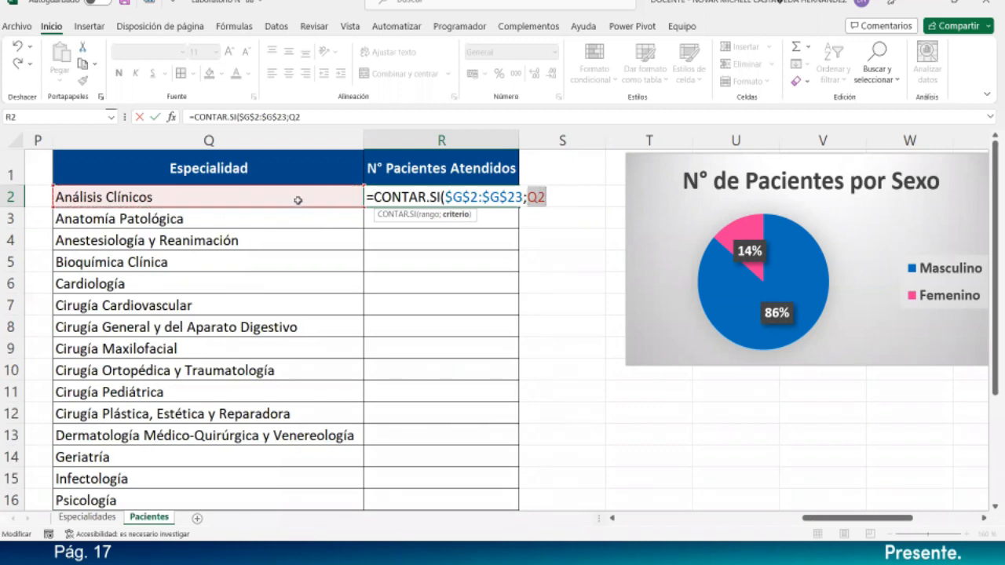
left_click(548, 198)
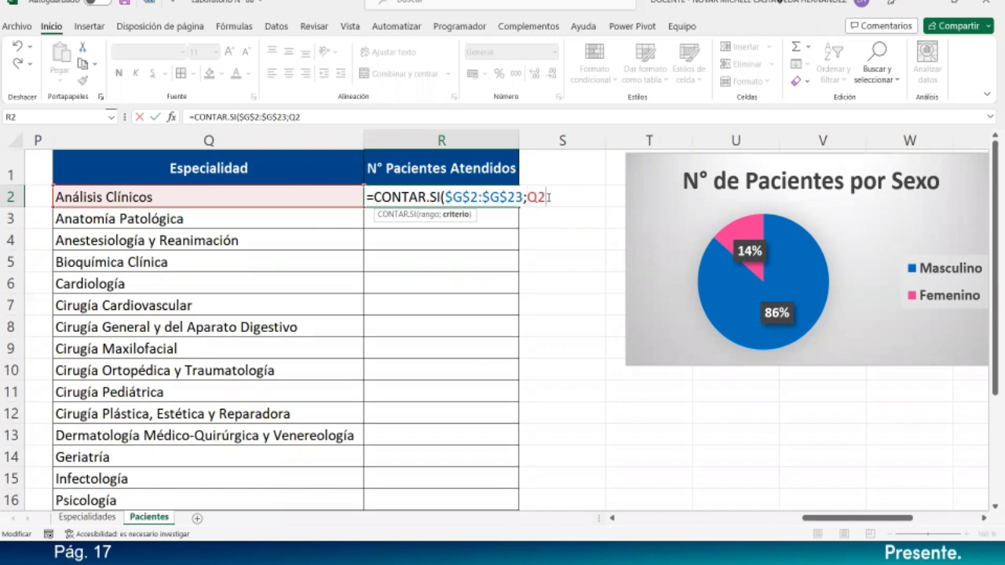
type(")")
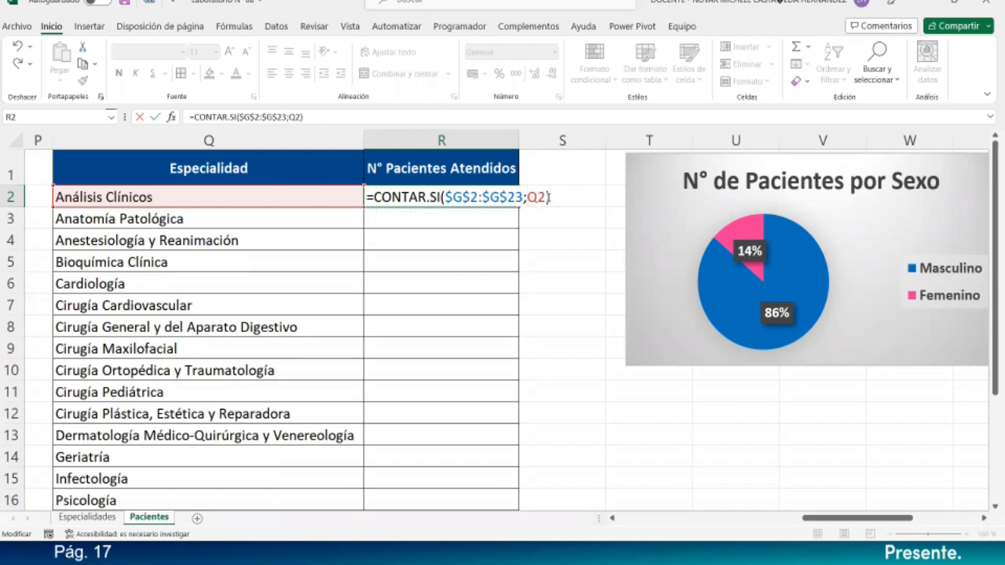
key("Return")
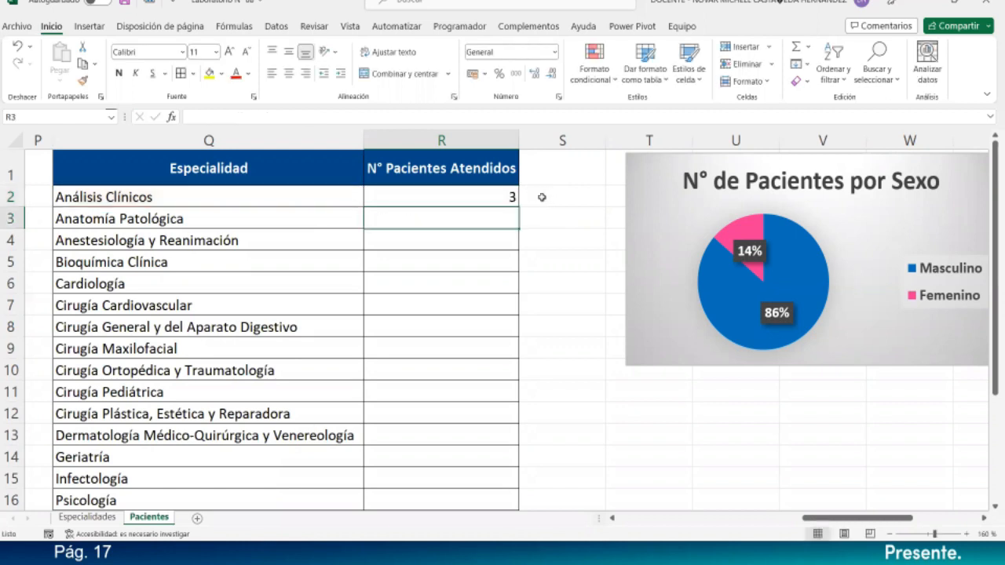
- Centre the count in R2 and fill the CONTAR.SI formula down to R16
left_click(508, 196)
left_click(289, 74)
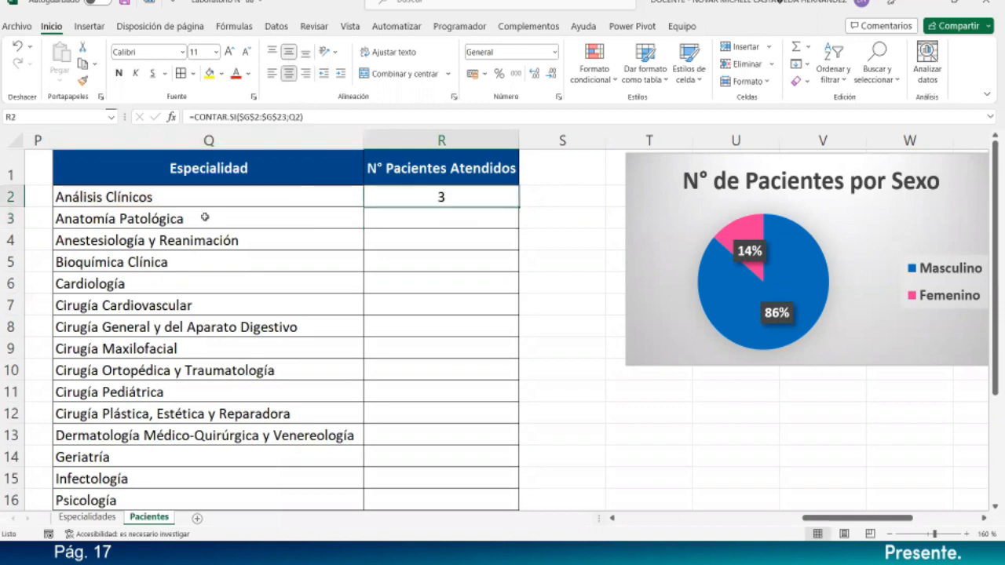
left_click_drag(522, 206, 519, 505)
- Check the copied formulas in R13, R14 and R15
scroll(503, 436, "down", 1)
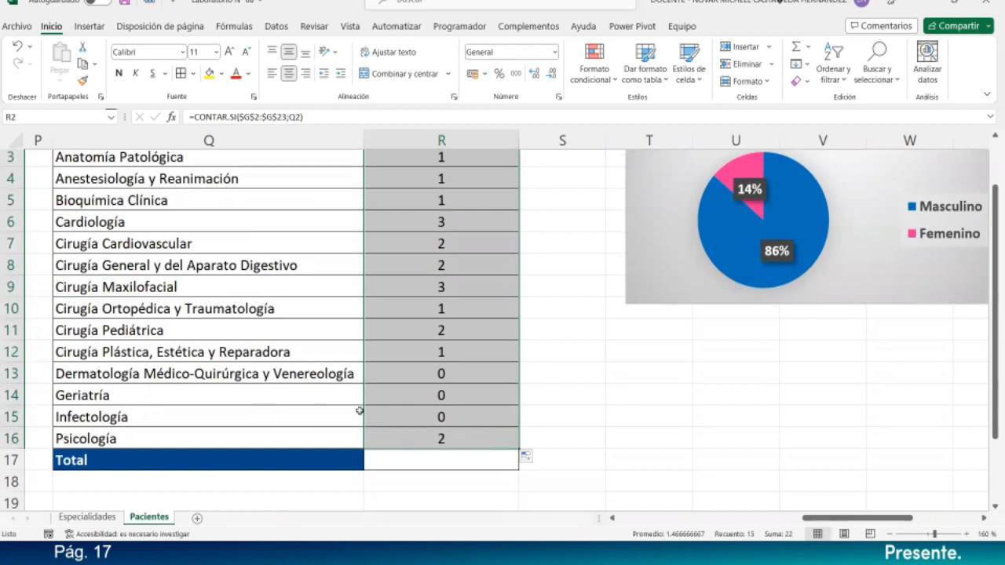
left_click(425, 412)
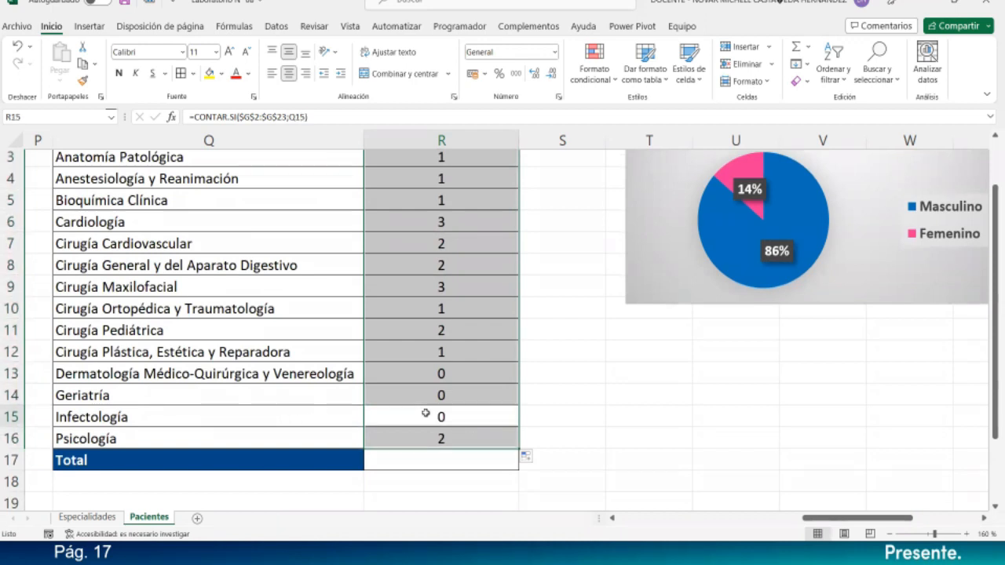
left_click(463, 391)
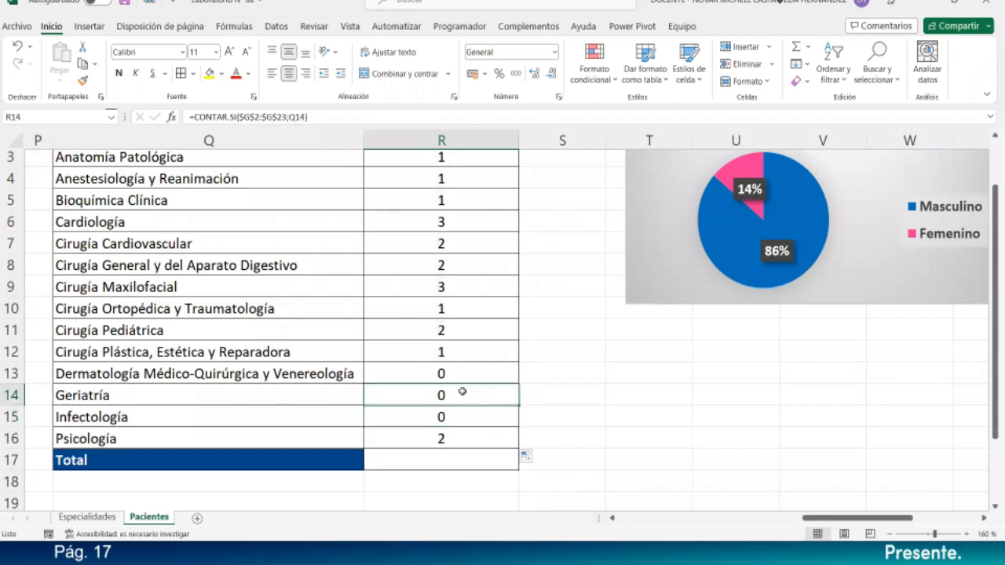
left_click(479, 371)
scroll(478, 371, "up", 1)
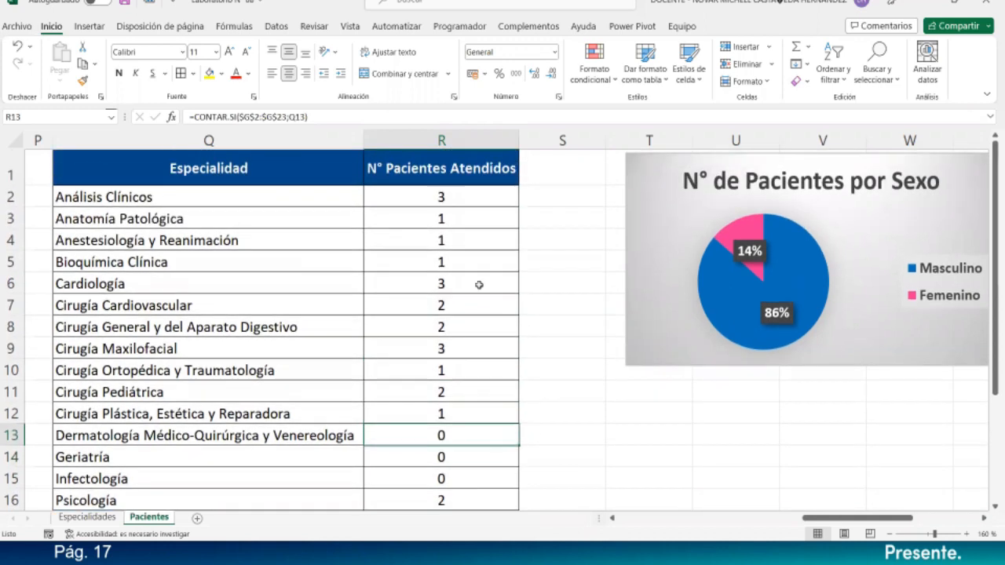
scroll(503, 352, "down", 1)
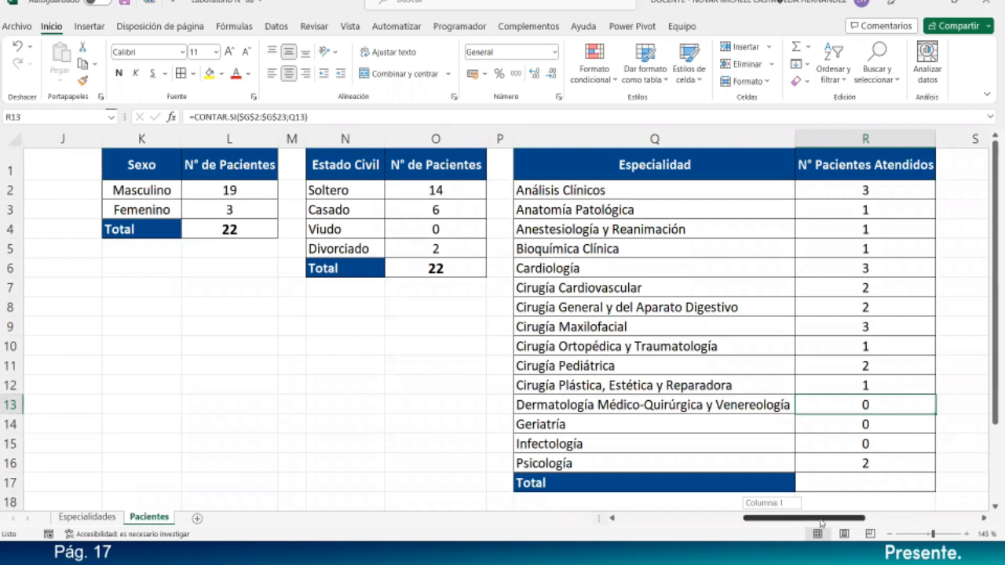
left_click_drag(773, 524, 822, 525)
left_click(518, 481)
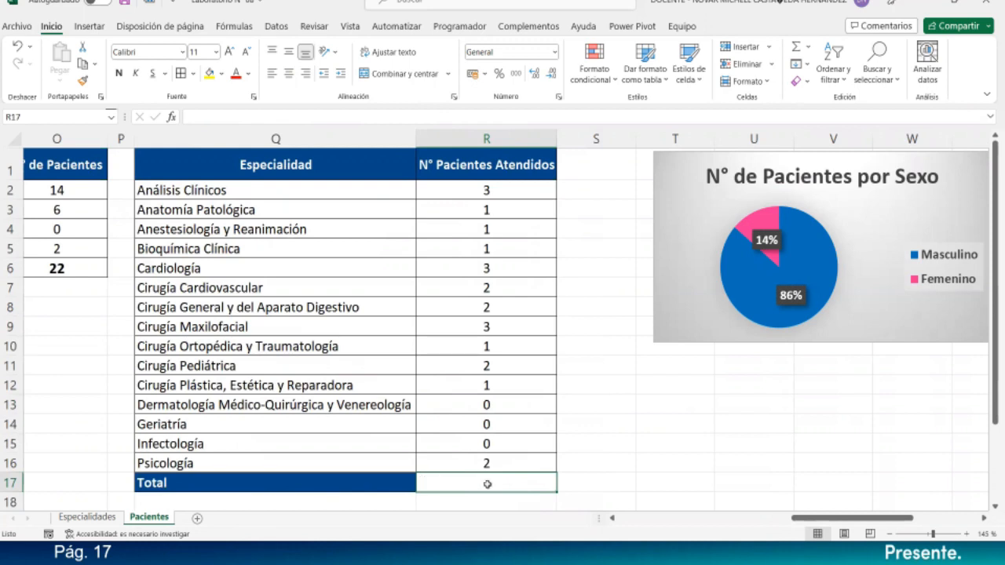
- Enter =SUMA($R$2:$R$16) in R17 to total the counts, giving 22
type("=")
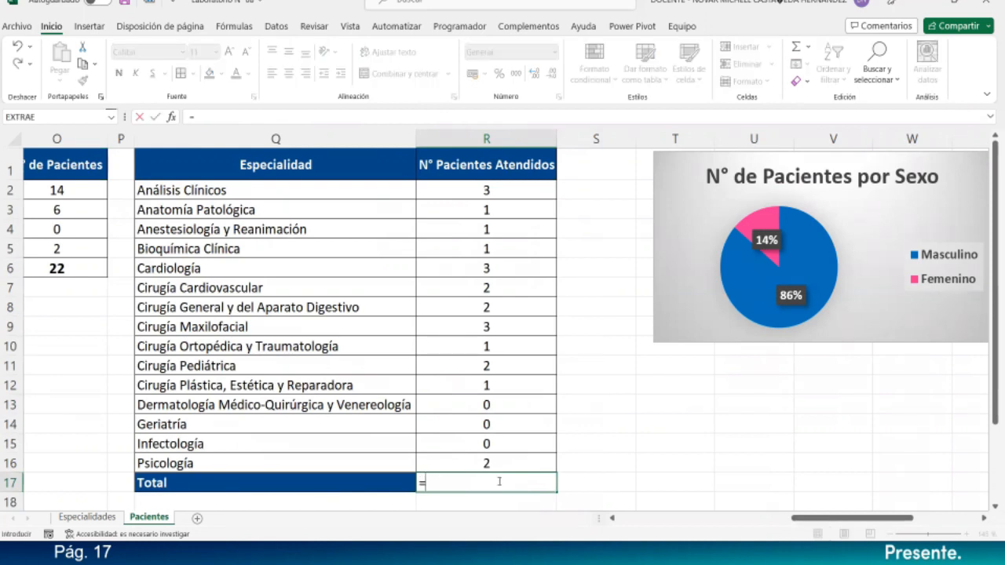
type("sum")
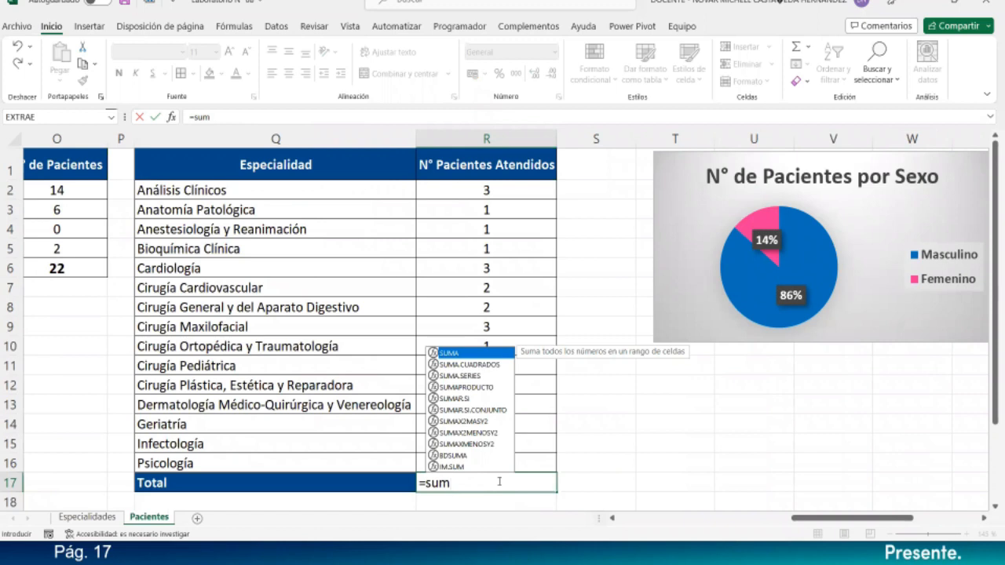
key("Tab")
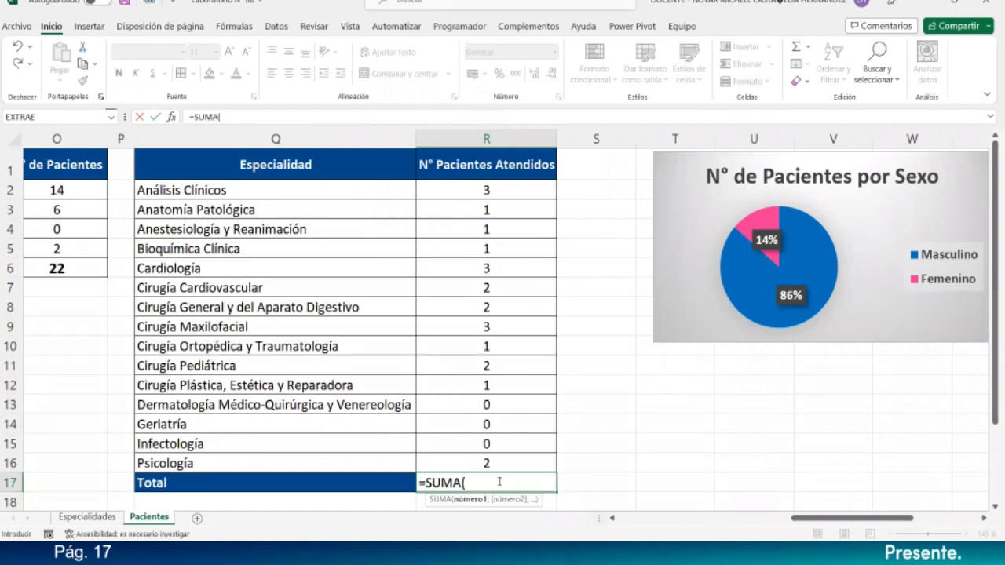
left_click_drag(486, 187, 506, 458)
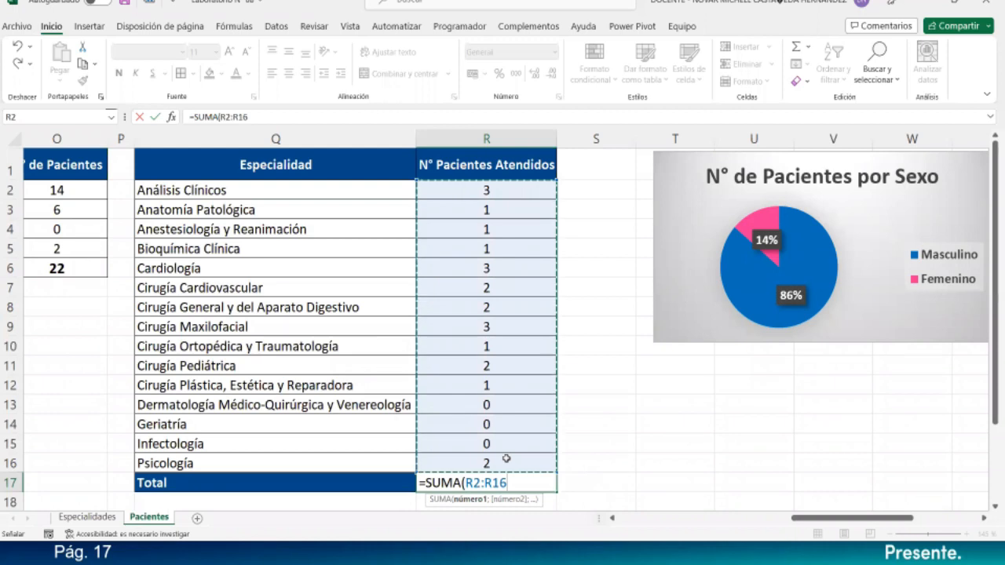
type(")")
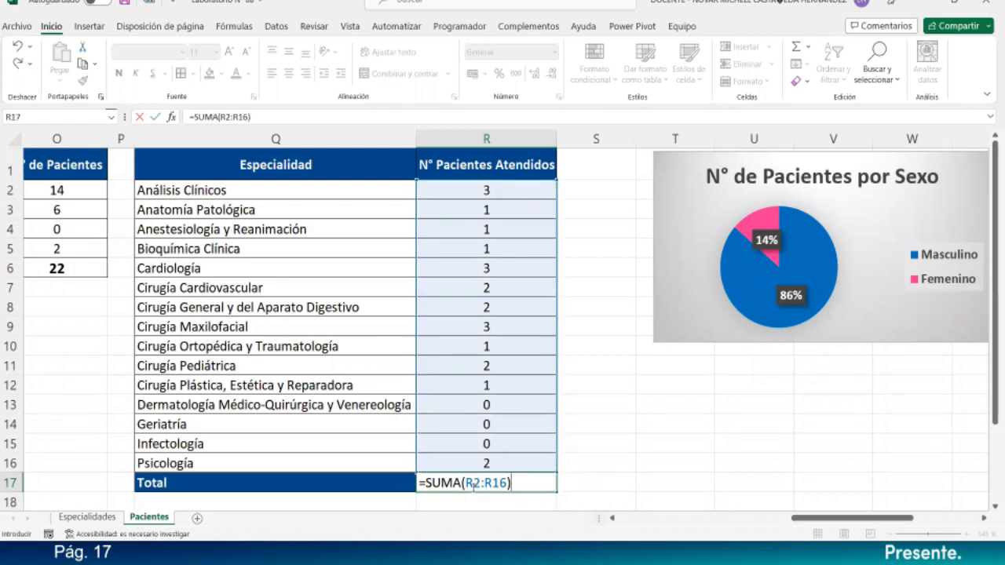
left_click(473, 482)
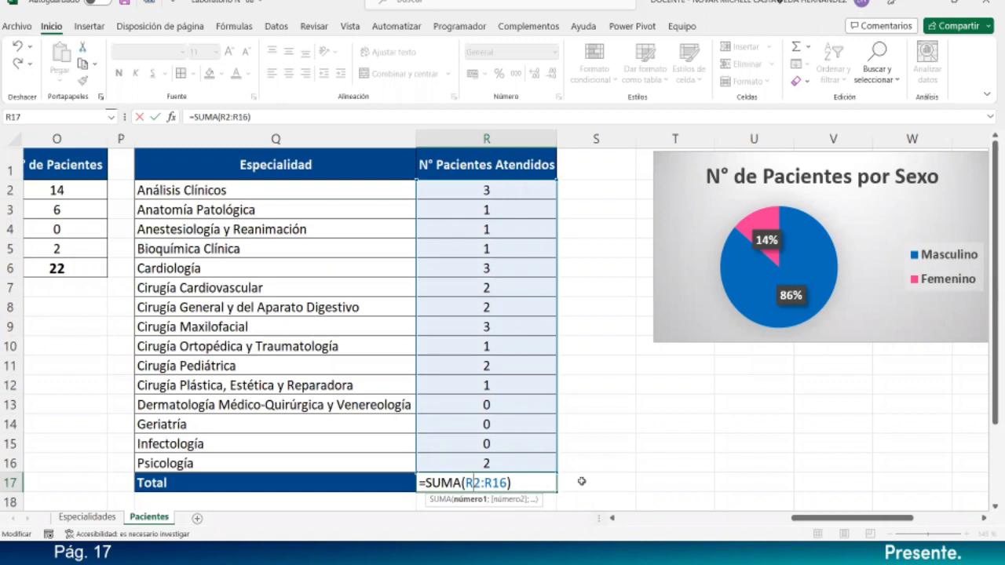
key("F4")
key("F4")
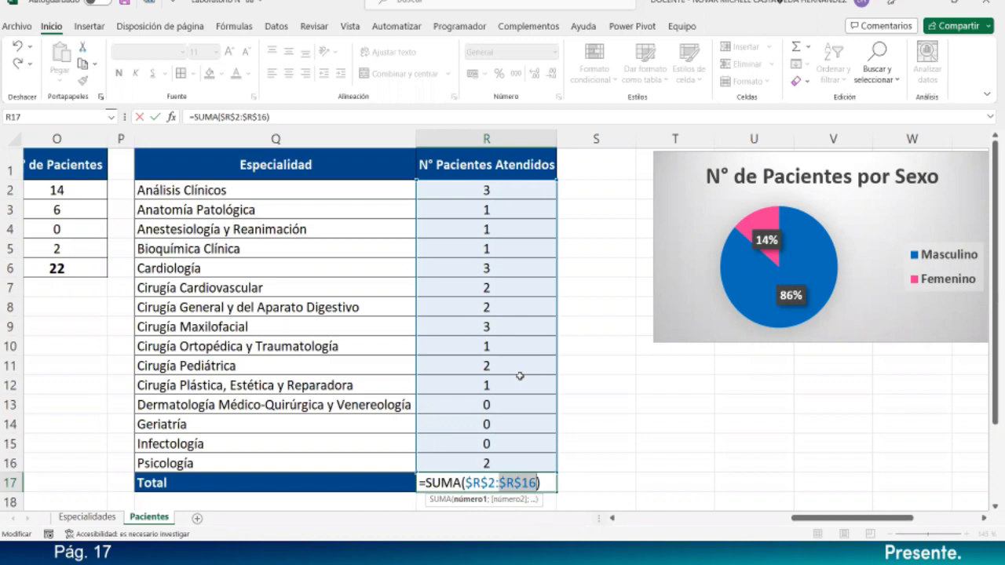
key("Return")
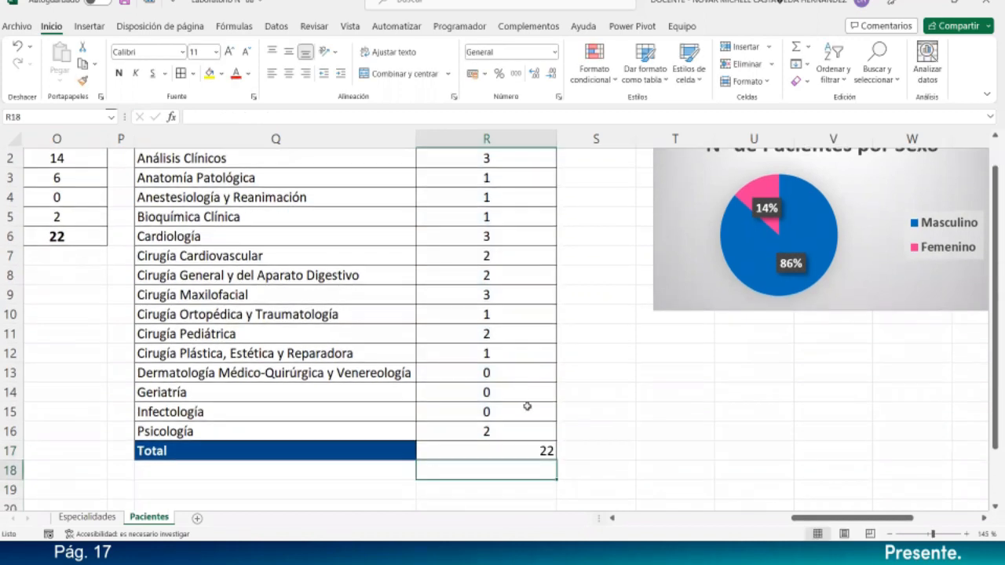
- Centre the total horizontally and vertically and make it bold
left_click(531, 450)
left_click(289, 73)
left_click(288, 49)
left_click(120, 74)
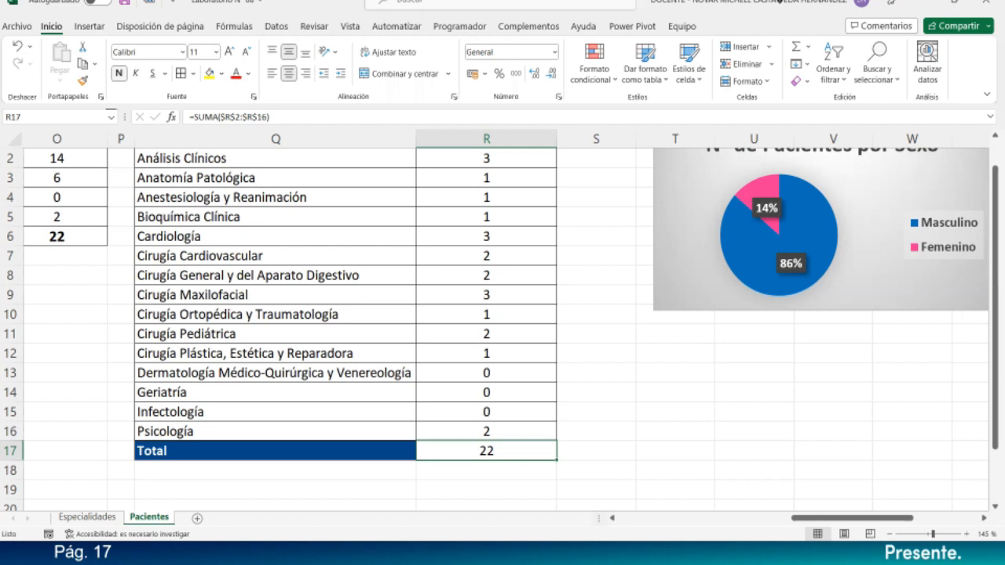
- Bring the charts into view and select Q1:R16, from the Especialidad header to Psicología's count
left_click(595, 348)
scroll(595, 348, "up", 1)
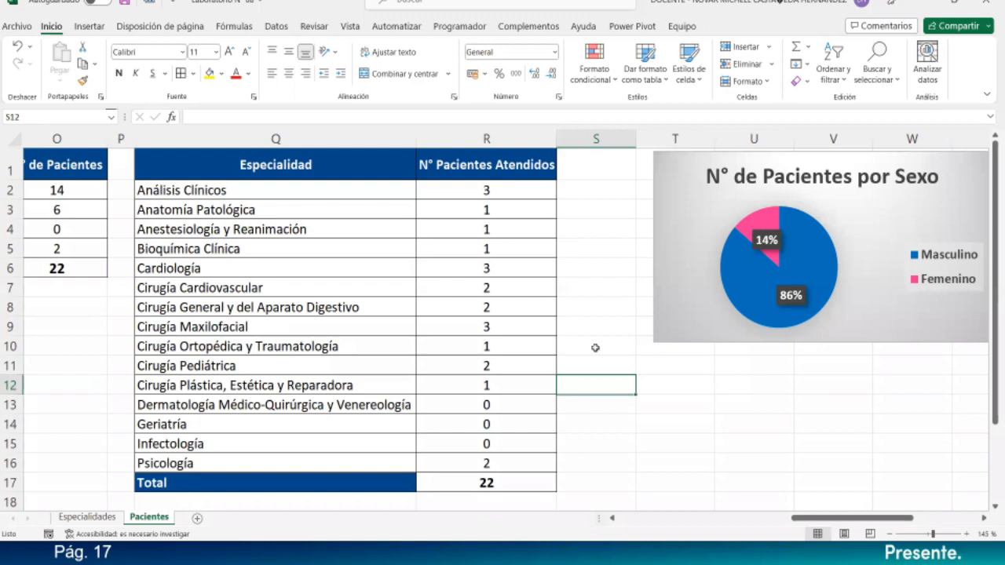
scroll(595, 348, "down", 1)
left_click_drag(758, 522, 820, 521)
left_click(554, 432)
left_click_drag(188, 161, 407, 434)
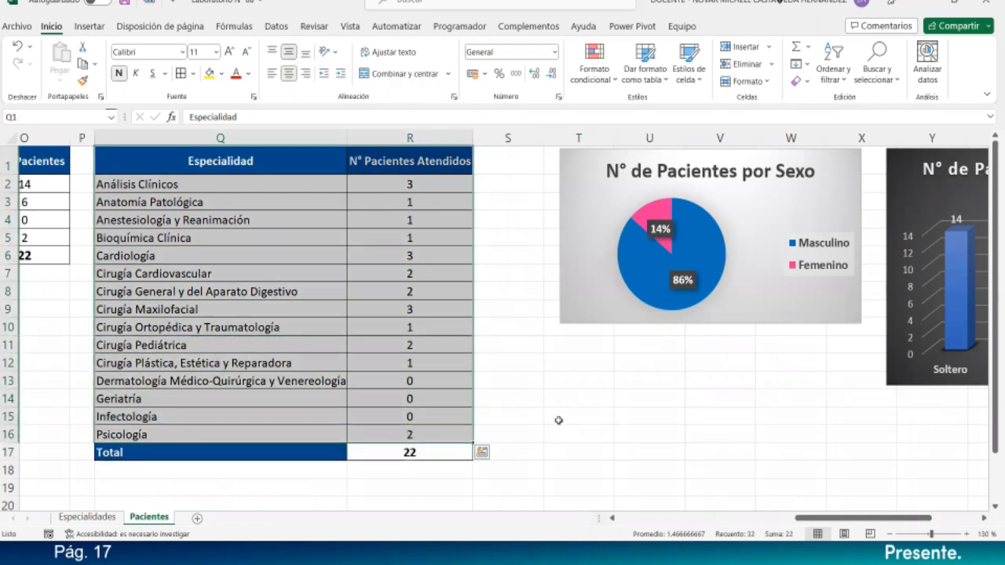
- Reselect the specialty range Q1:R16 and switch to the Insertar ribbon
left_click(558, 421)
left_click_drag(234, 160, 385, 436)
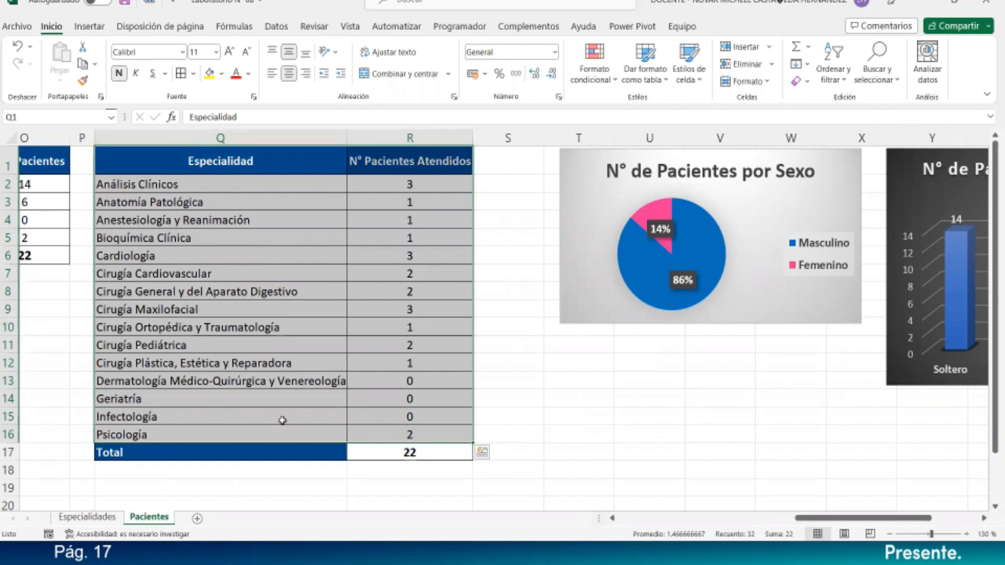
left_click(89, 26)
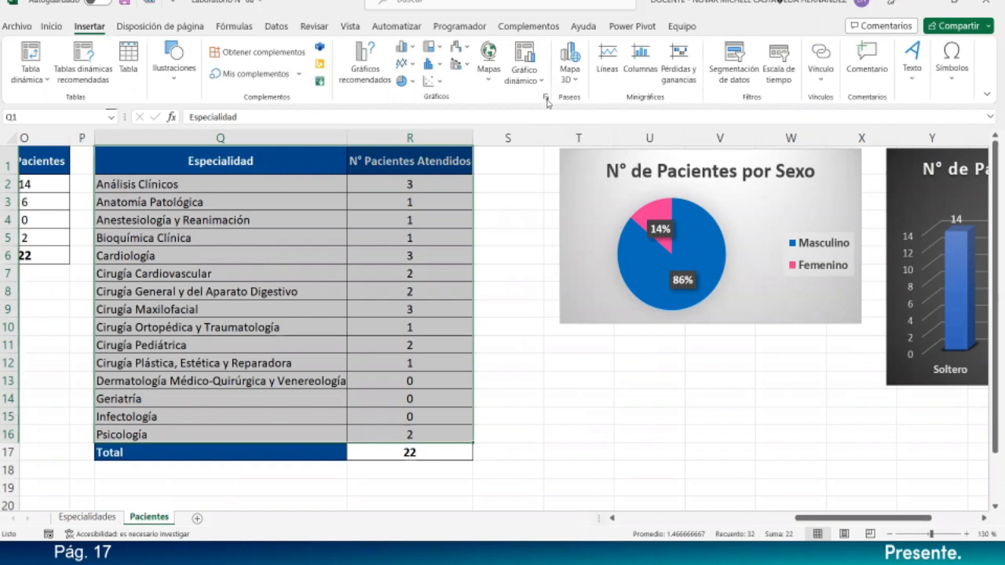
- Insert a Línea con marcadores chart from Todos los gráficos > Líneas for the specialty counts
left_click(545, 97)
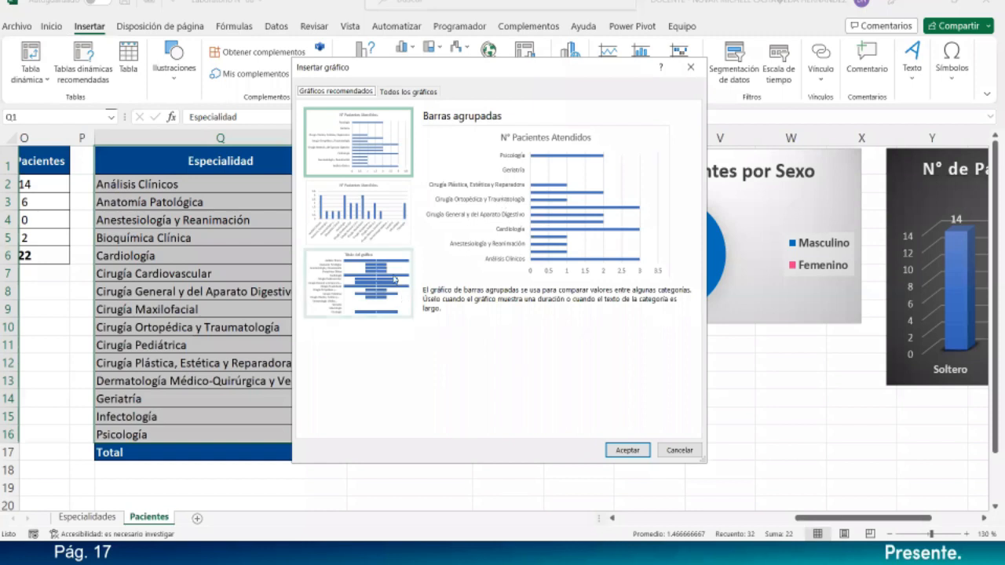
left_click(406, 93)
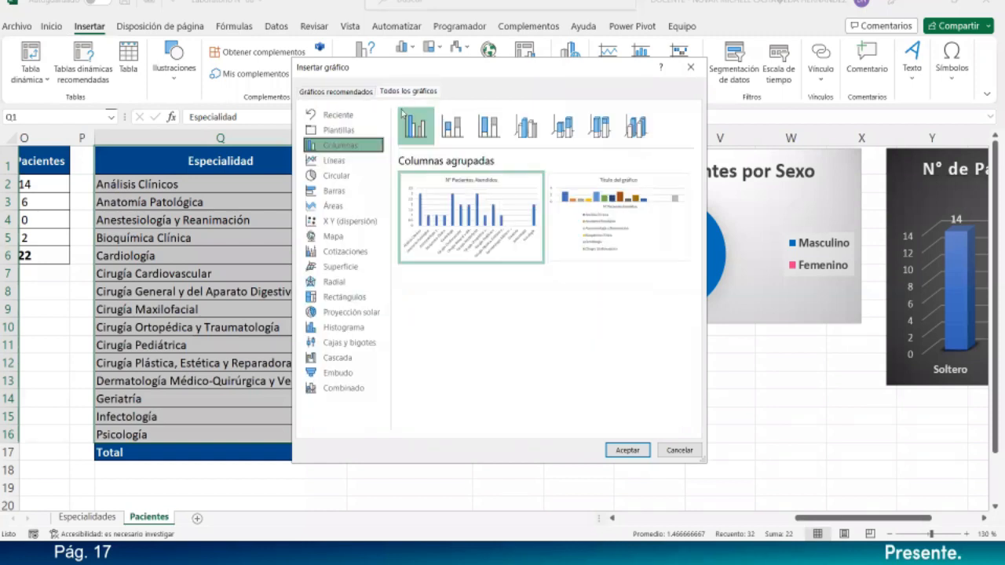
left_click(352, 162)
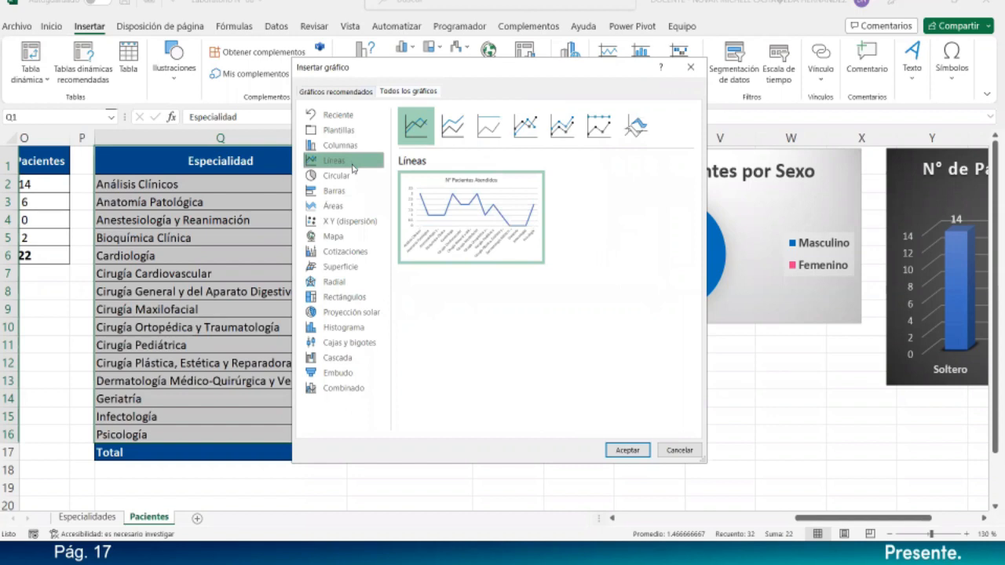
mouse_move(440, 225)
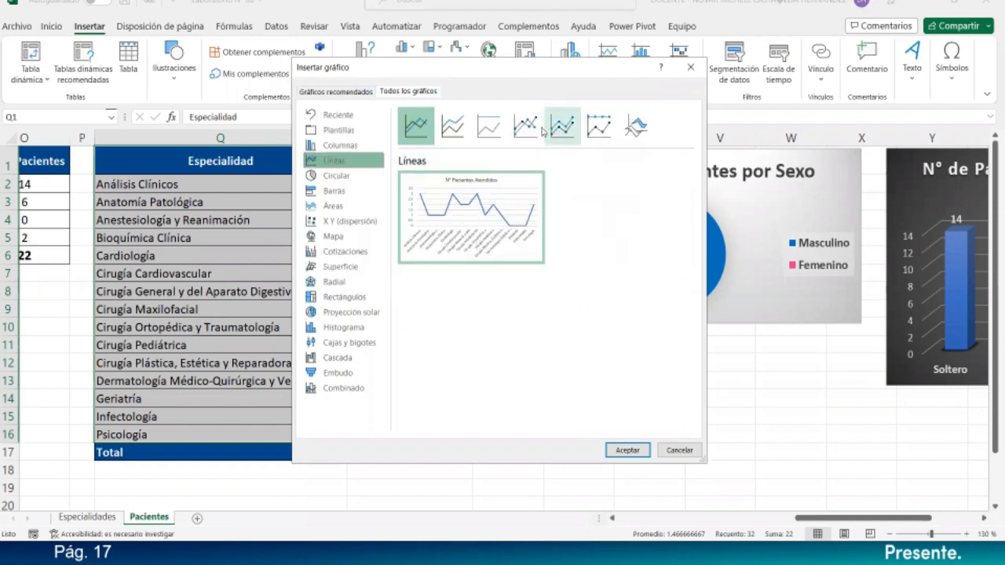
left_click(525, 125)
mouse_move(488, 213)
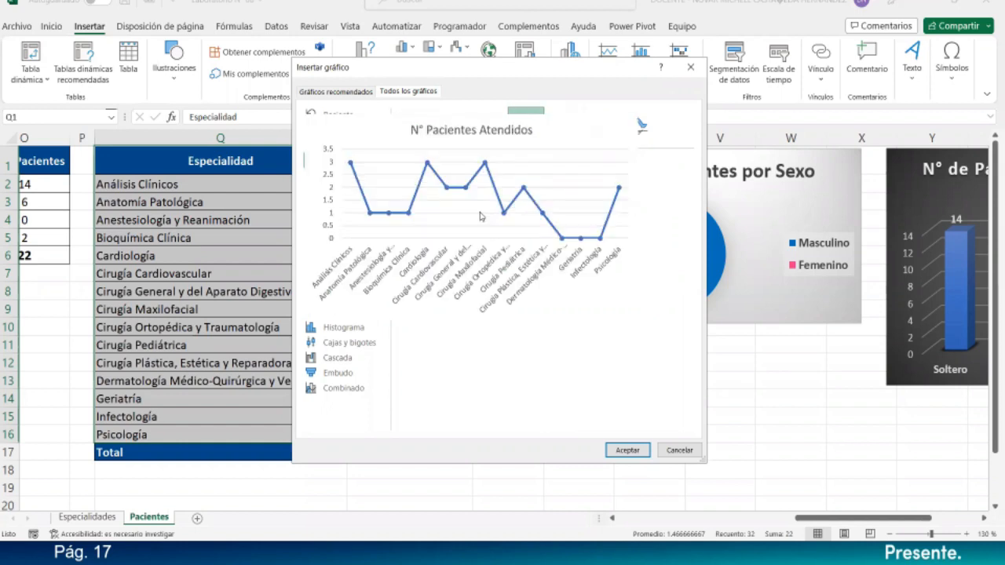
left_click(635, 451)
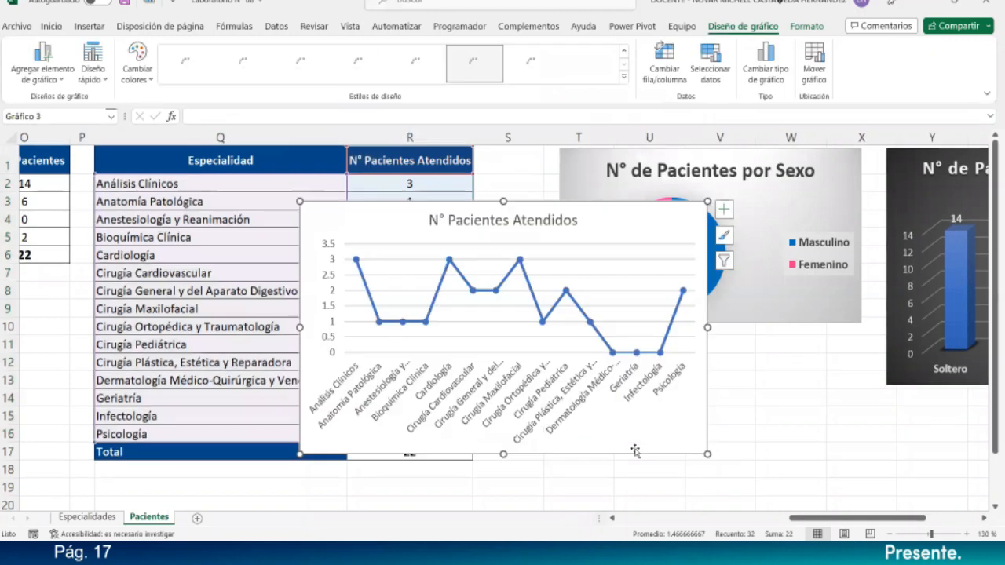
- Move the N° Pacientes Atendidos line chart to the top, beside the Estado Civil bar chart
scroll(635, 450, "down", 2)
scroll(635, 451, "up", 1)
scroll(635, 451, "up", 1)
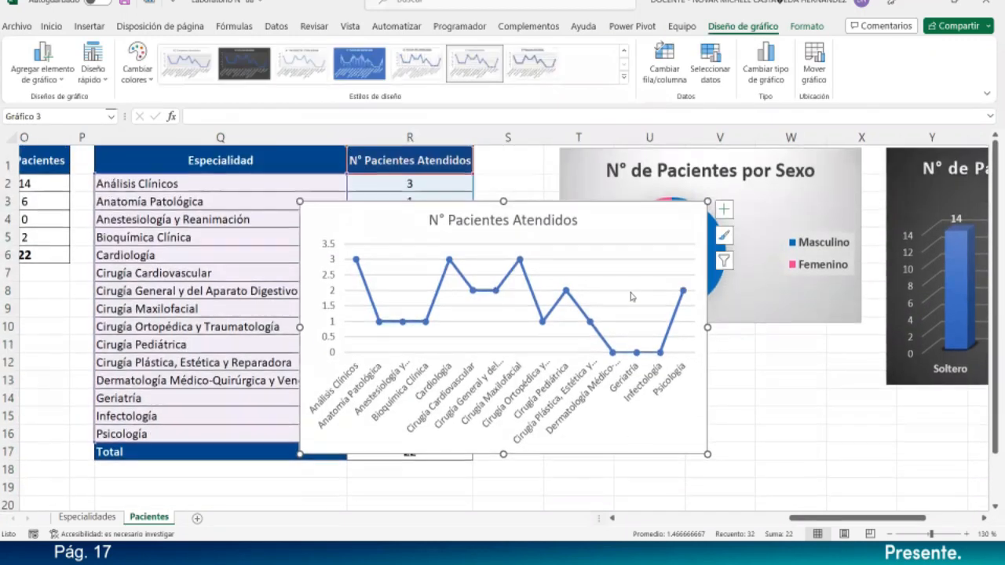
left_click_drag(594, 204, 692, 377)
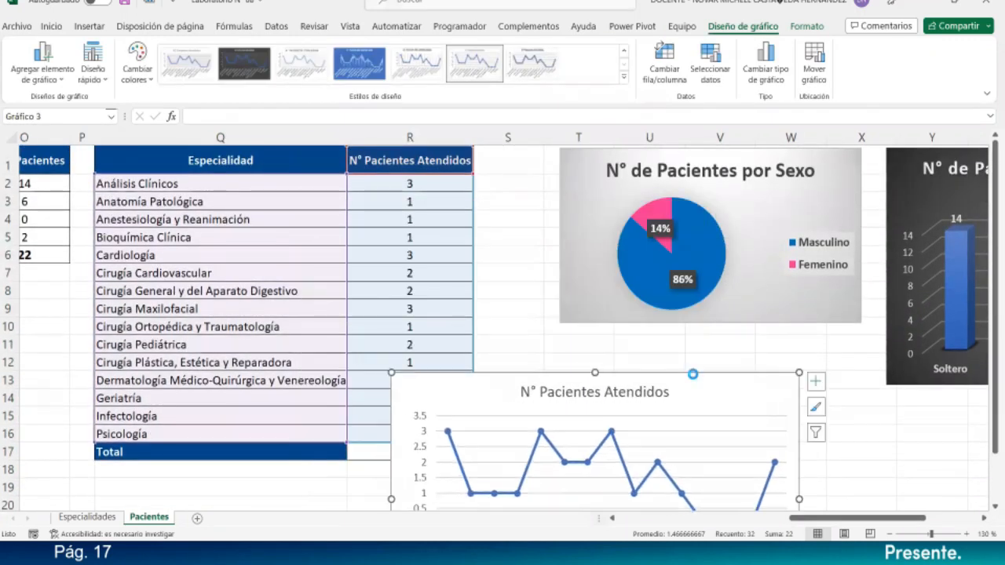
scroll(693, 377, "down", 2, "ctrl")
left_click_drag(740, 519, 813, 519)
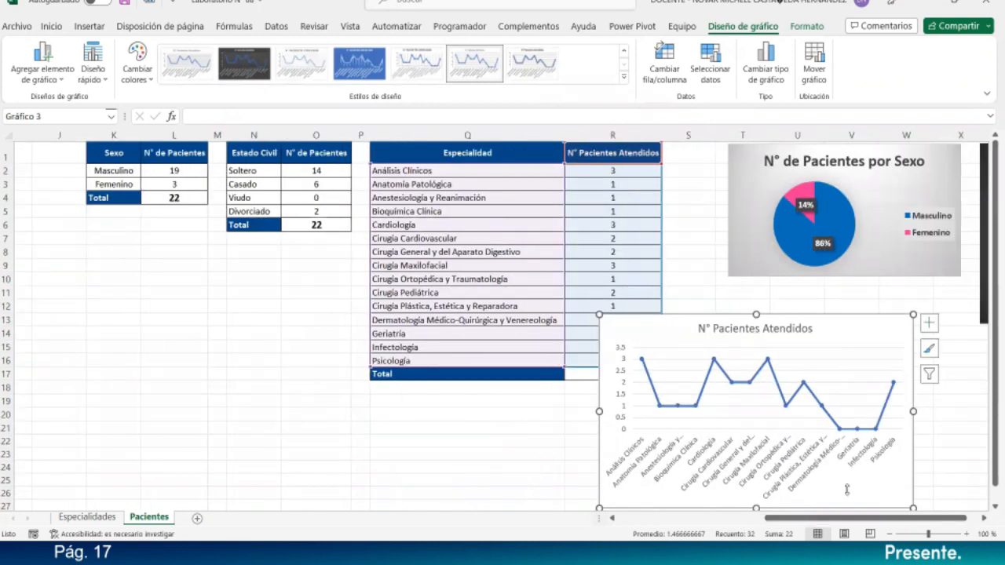
left_click(984, 518)
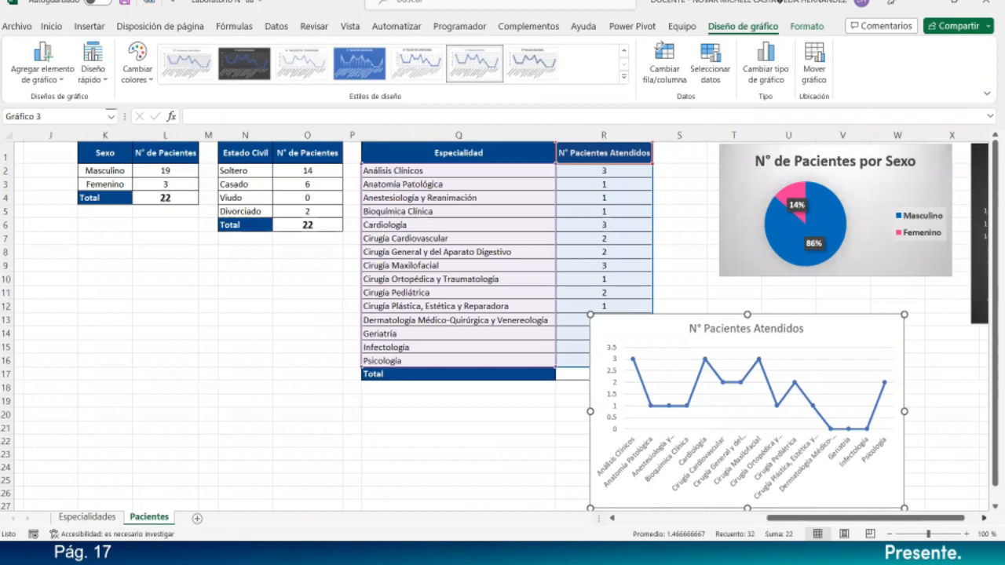
left_click(983, 518)
left_click(983, 518)
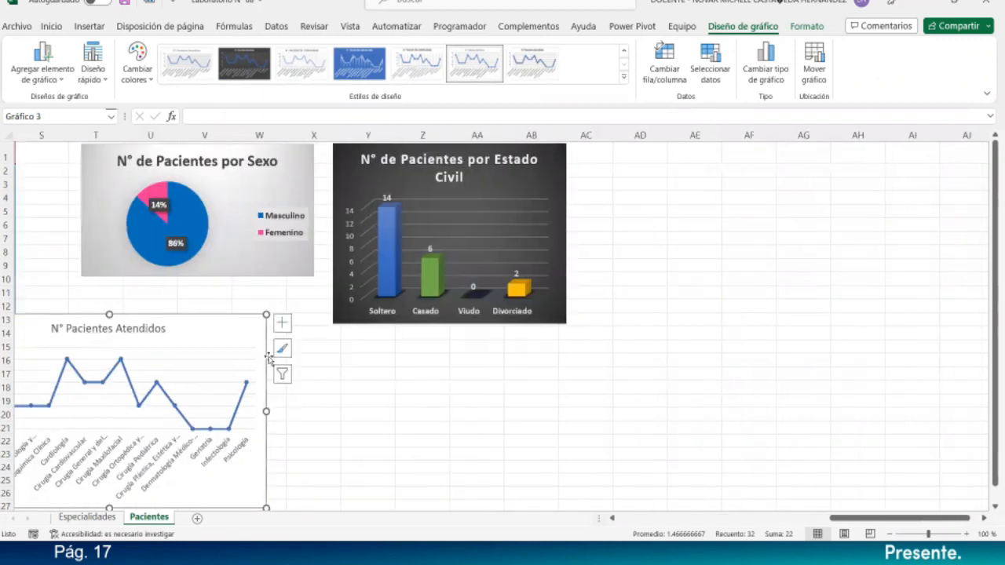
left_click_drag(254, 320, 464, 360)
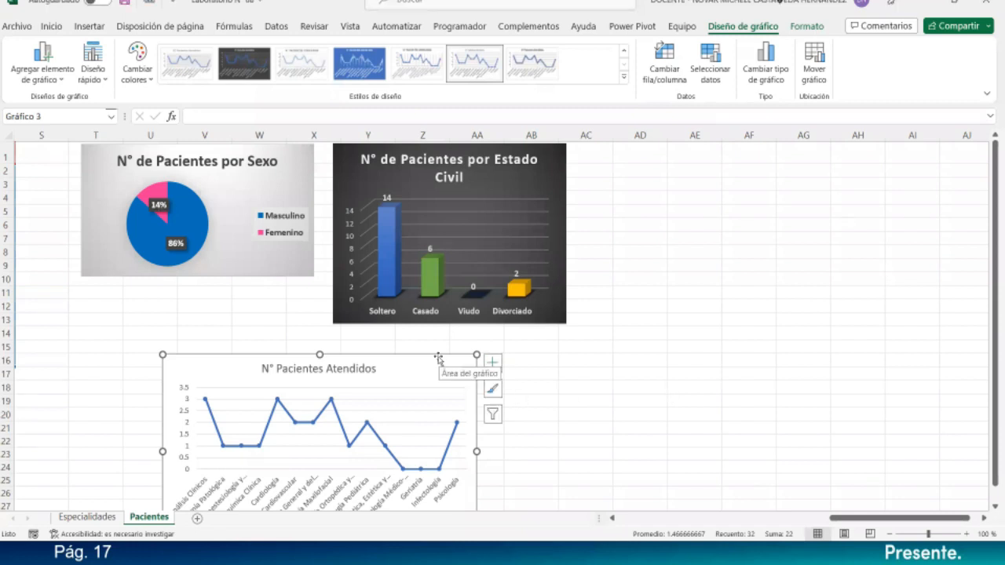
left_click(620, 318)
left_click(423, 355)
left_click_drag(423, 356, 846, 147)
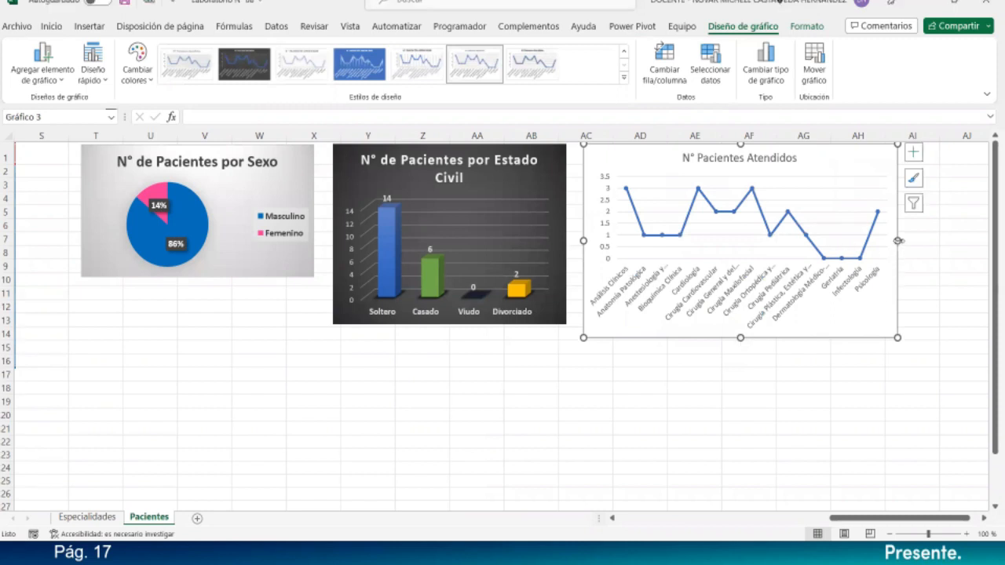
- Make the line chart wider and taller, and expand the Estilos de diseño gallery
left_click_drag(897, 240, 948, 241)
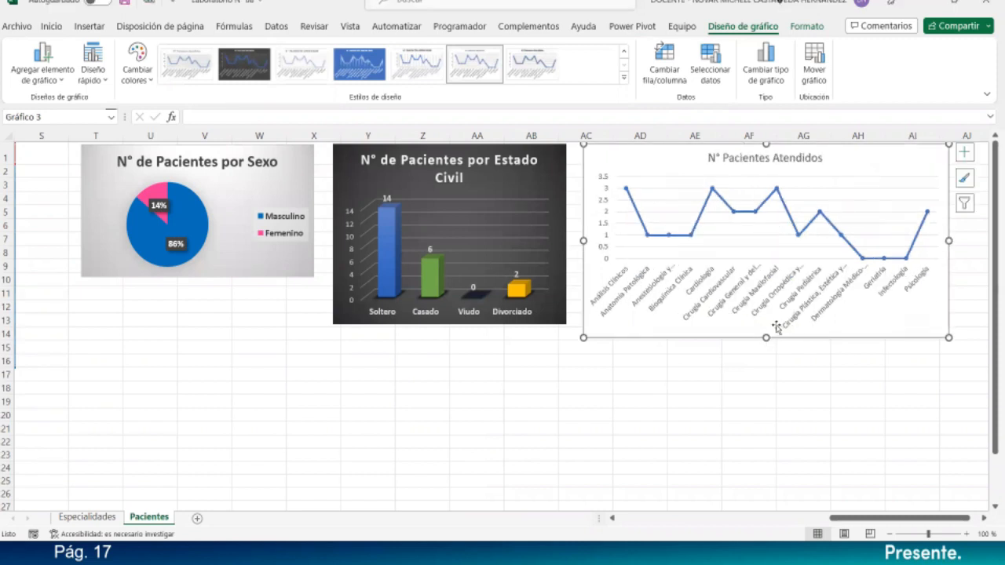
left_click_drag(765, 338, 766, 430)
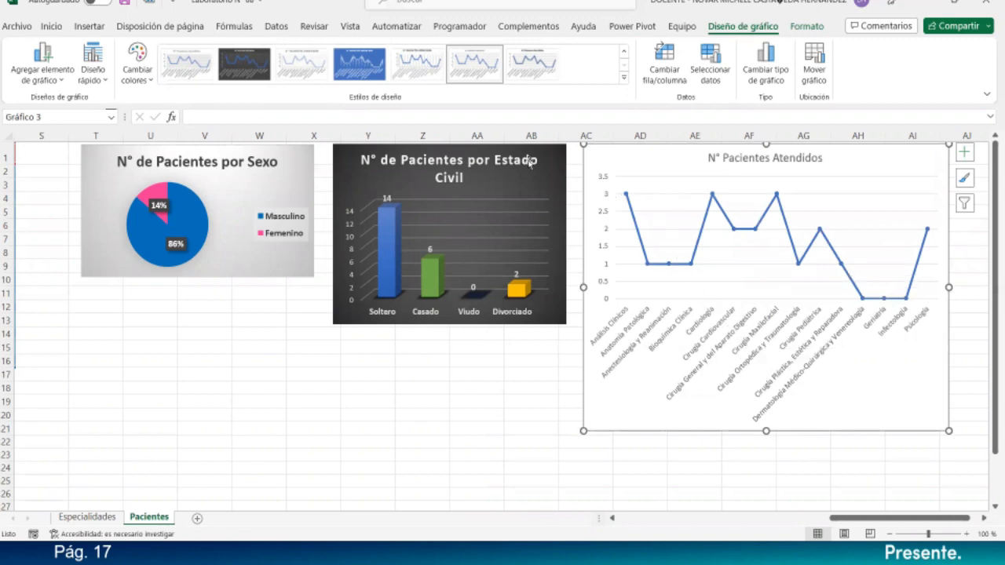
left_click(624, 78)
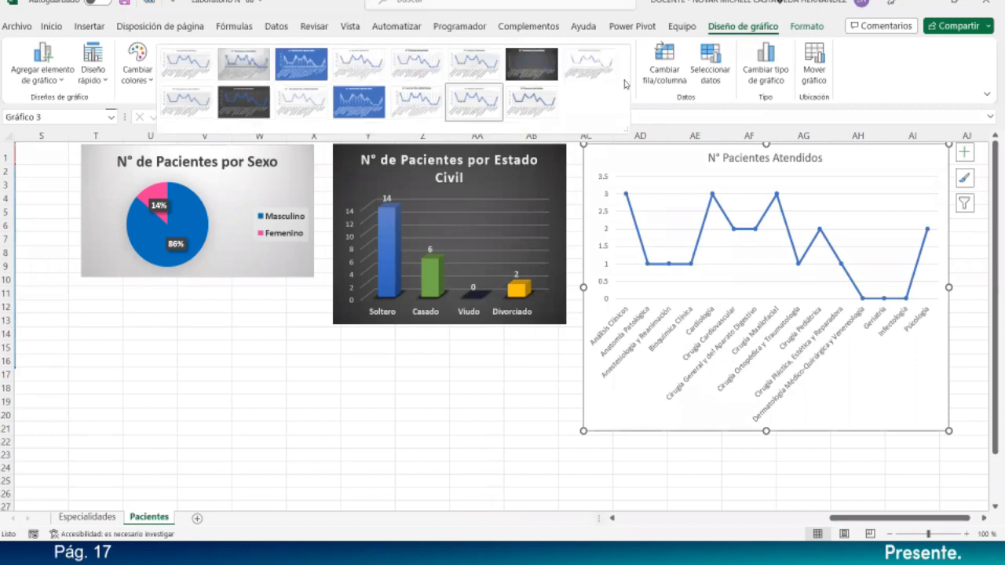
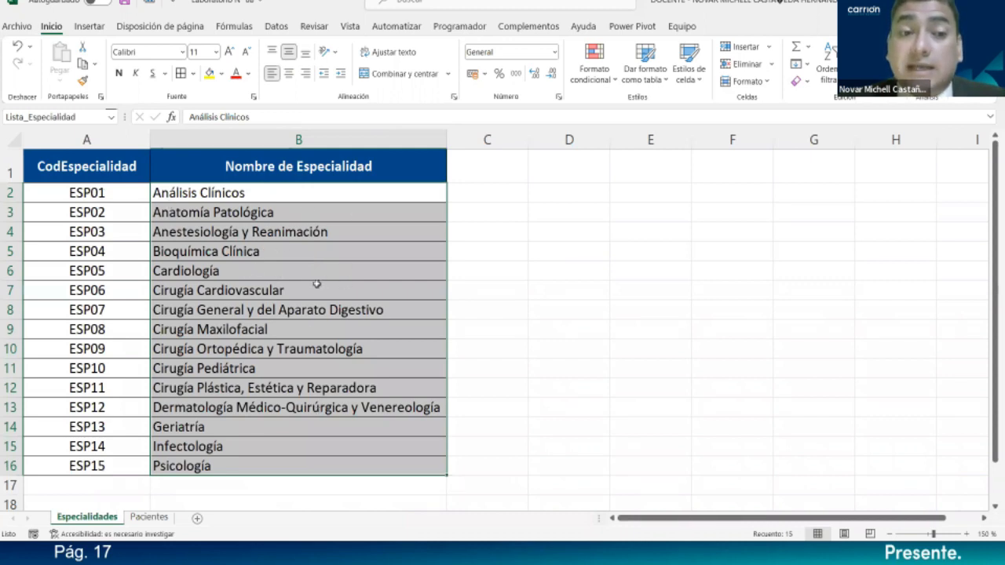
- Review the Pacientes count tables, then return to the Especialidades code list (ESP01–ESP15)
left_click(149, 517)
left_click_drag(726, 518, 879, 518)
left_click_drag(632, 178, 619, 384)
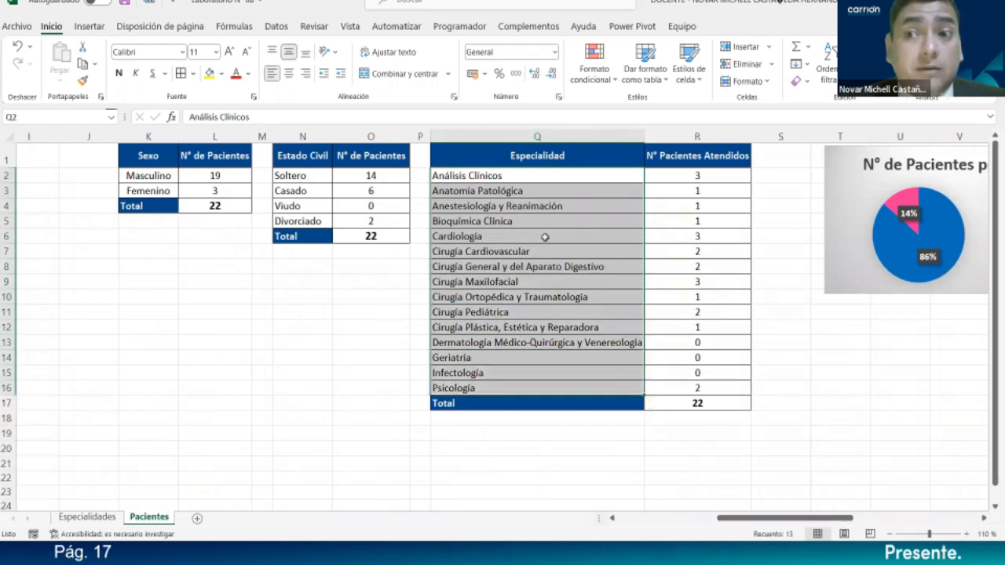
scroll(606, 268, "left", 5)
scroll(607, 267, "down", 1)
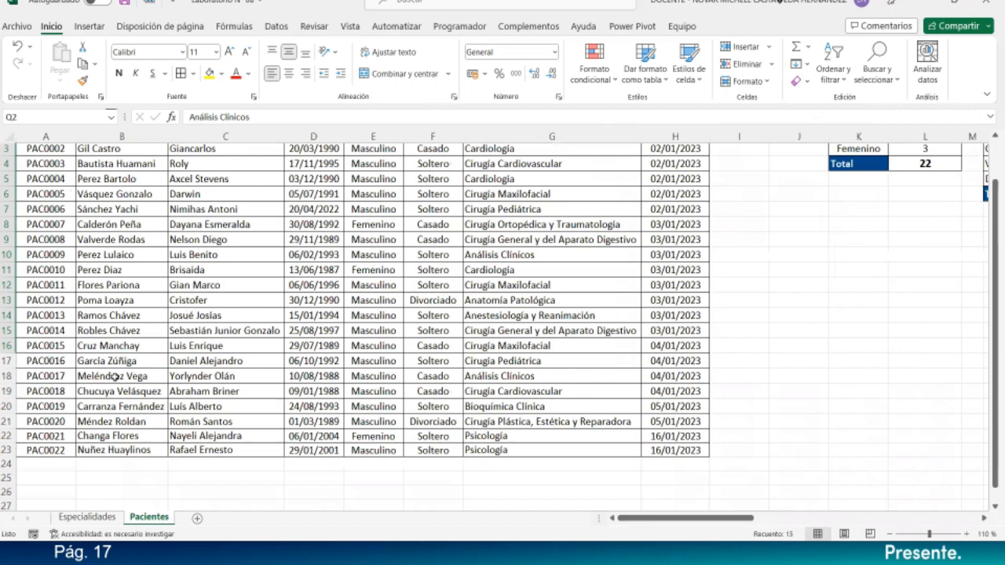
left_click(105, 518)
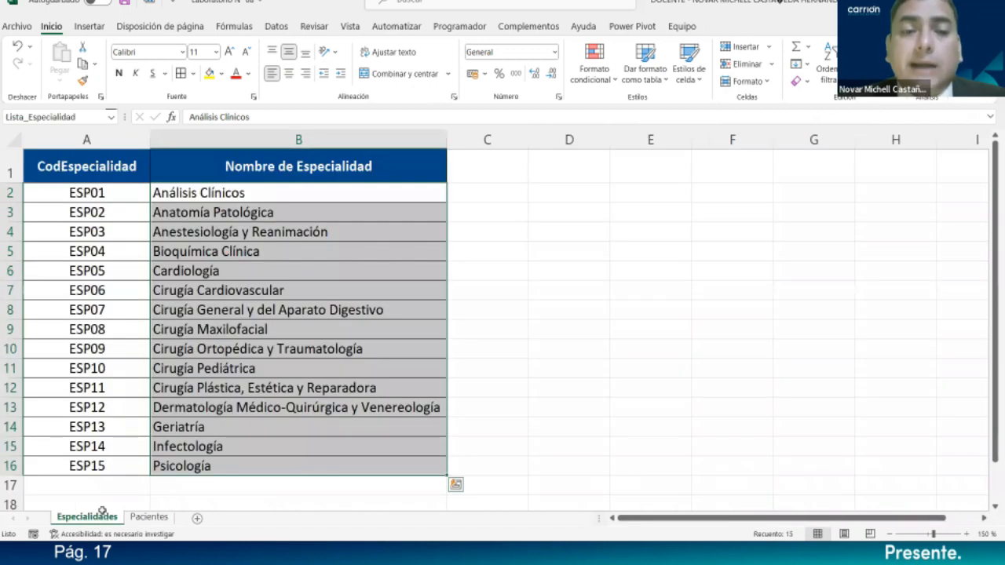
left_click(513, 247)
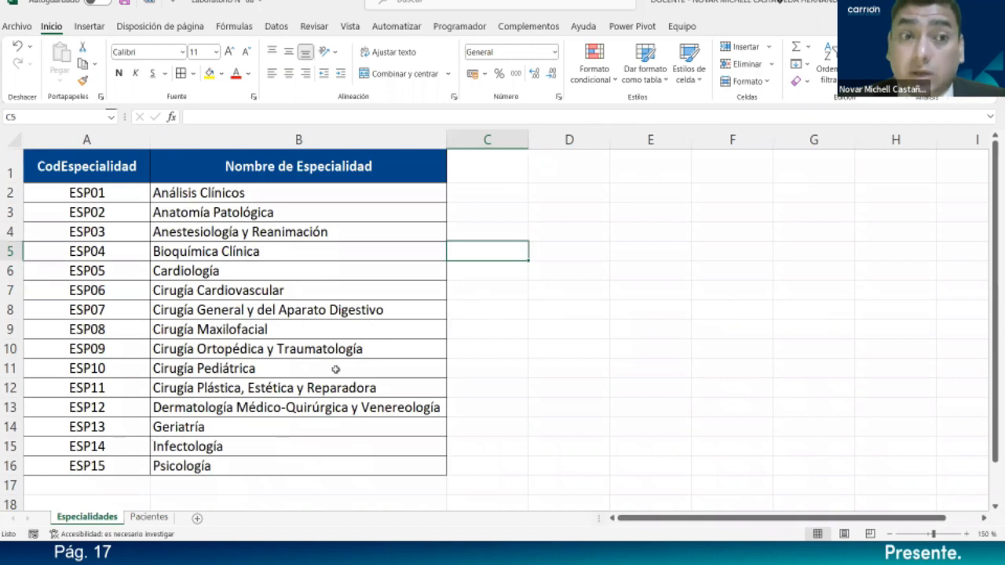
- Select Lista_Especialidad from the Name Box to check it covers specialty names B2:B16
left_click(111, 117)
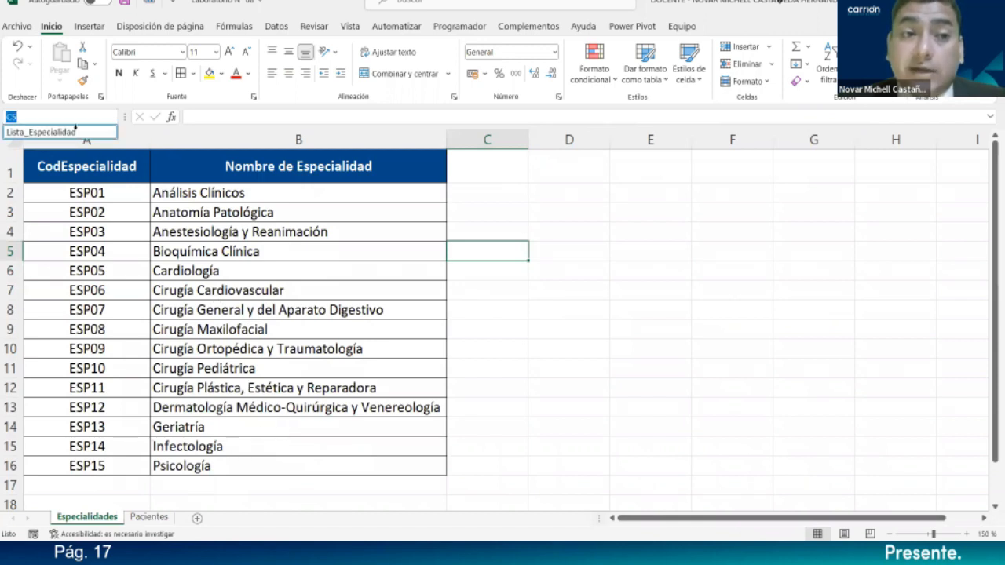
left_click(47, 132)
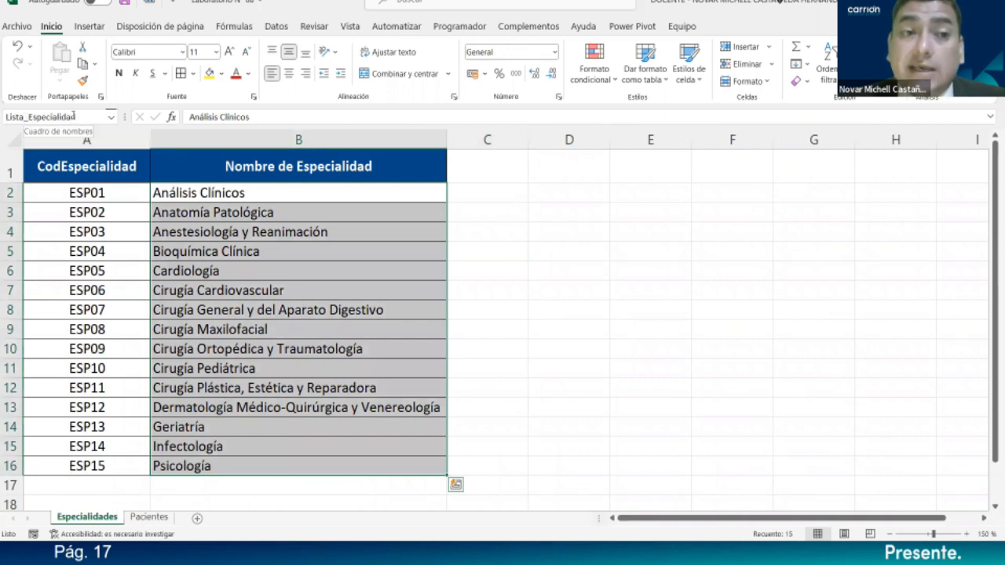
left_click_drag(157, 193, 165, 388)
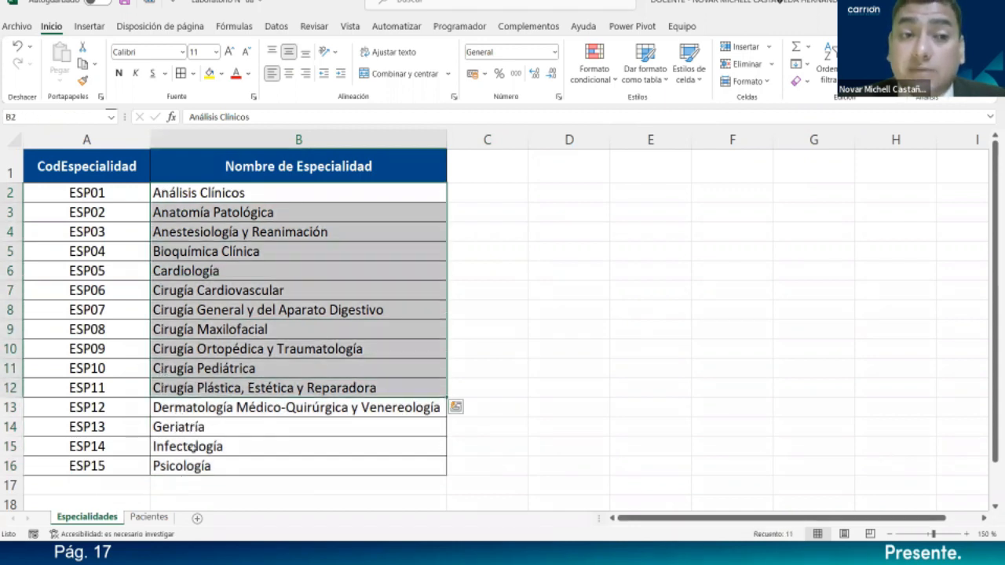
left_click_drag(530, 309, 494, 309)
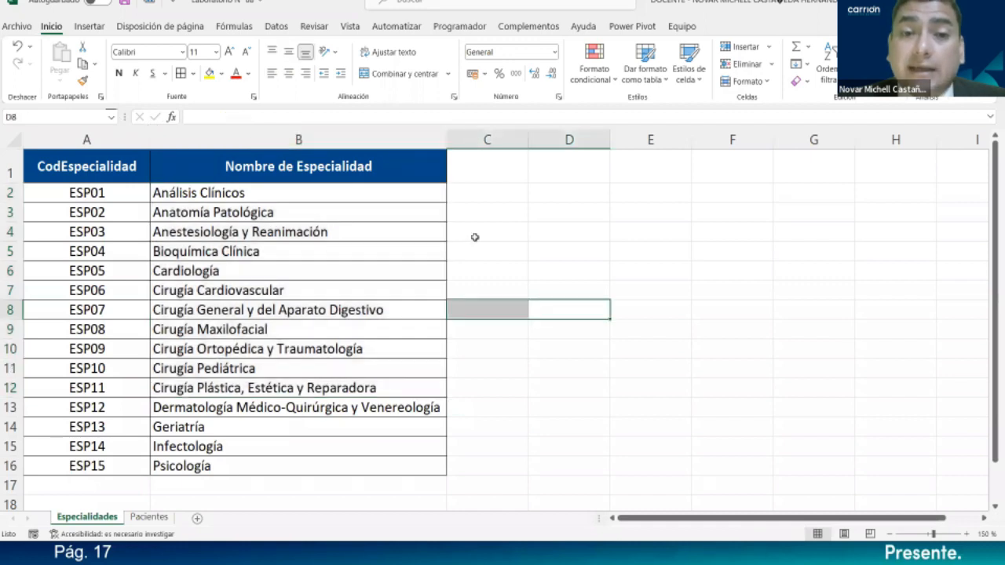
left_click(513, 253)
left_click(112, 119)
left_click(111, 117)
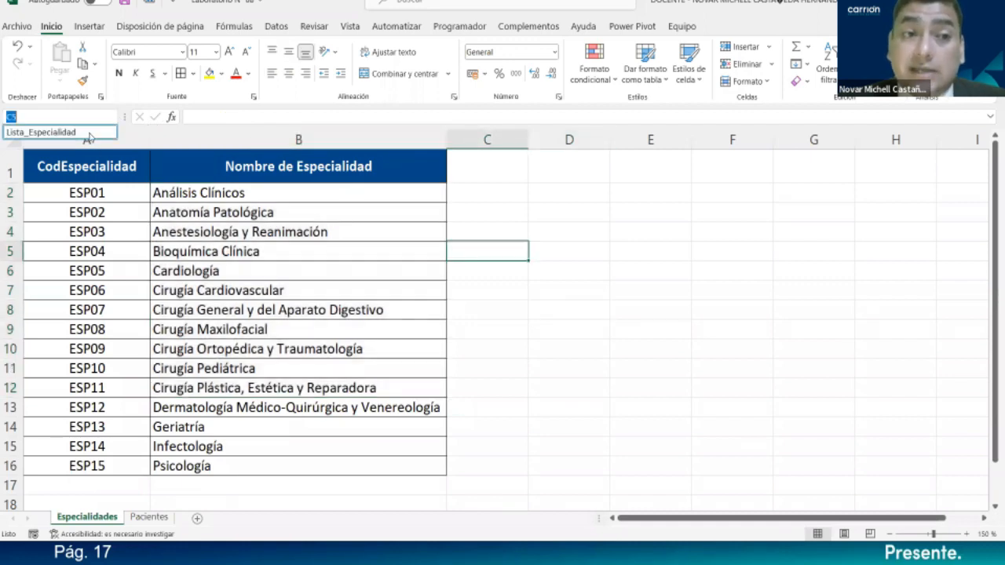
left_click(91, 134)
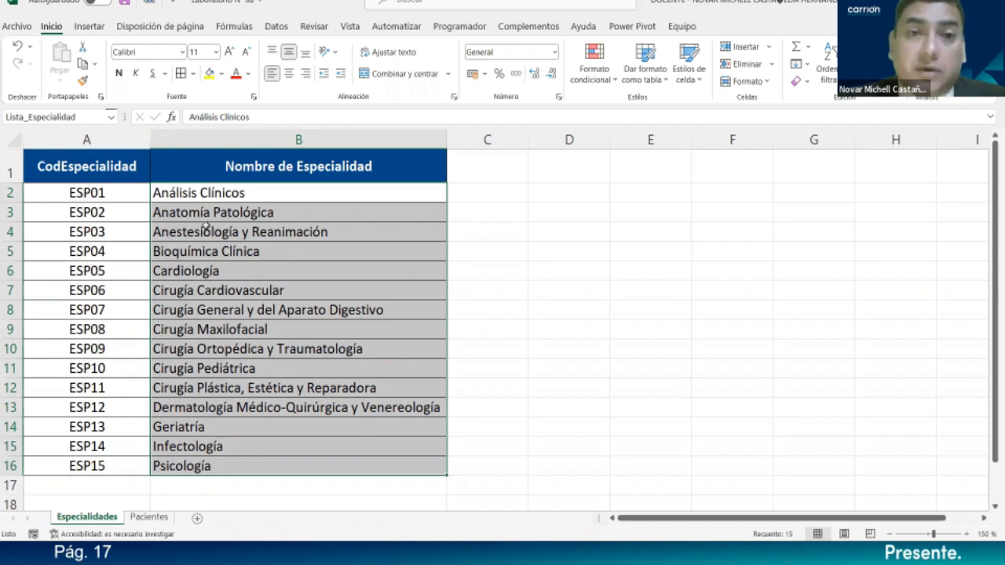
left_click(275, 30)
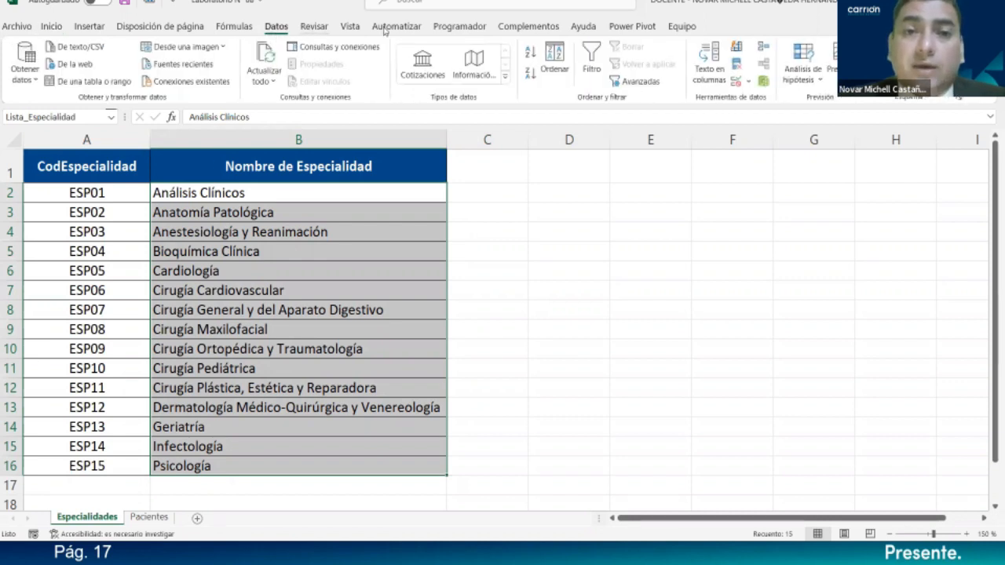
left_click(314, 26)
left_click(234, 26)
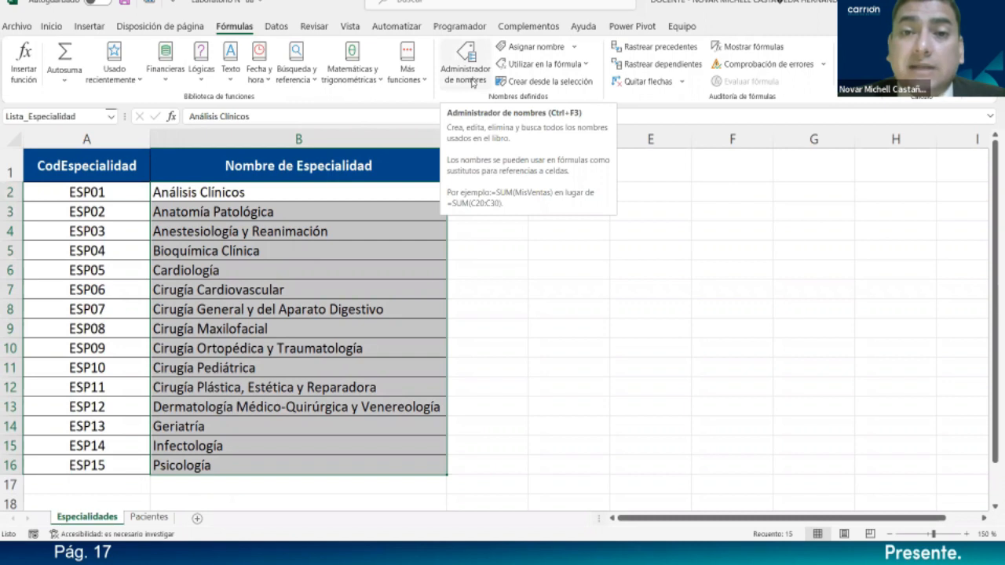
- In Name Manager, confirm Lista_Especialidad refers to =Especialidades!$B$2:$B$16, leaving it unchanged
left_click(472, 82)
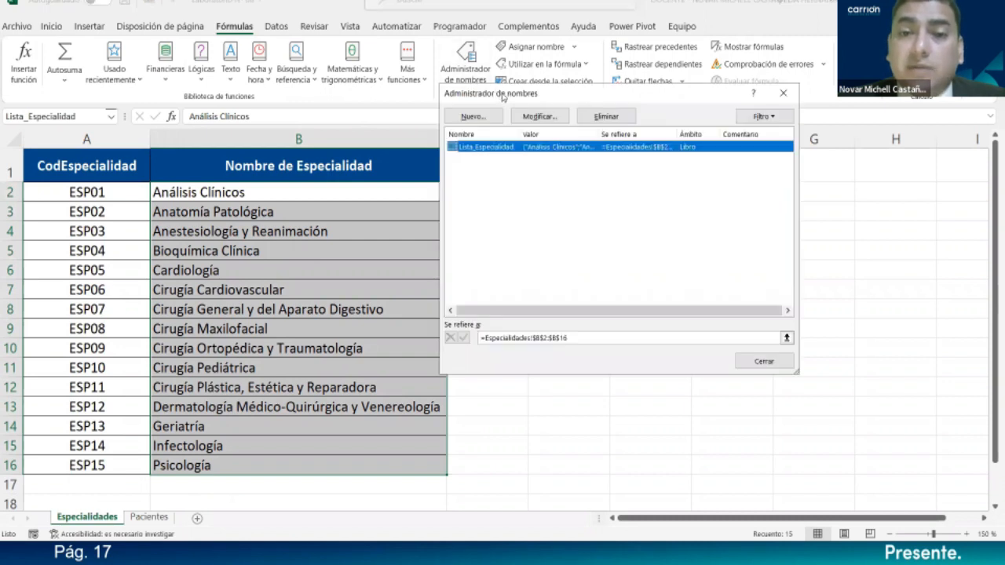
left_click_drag(503, 97, 526, 171)
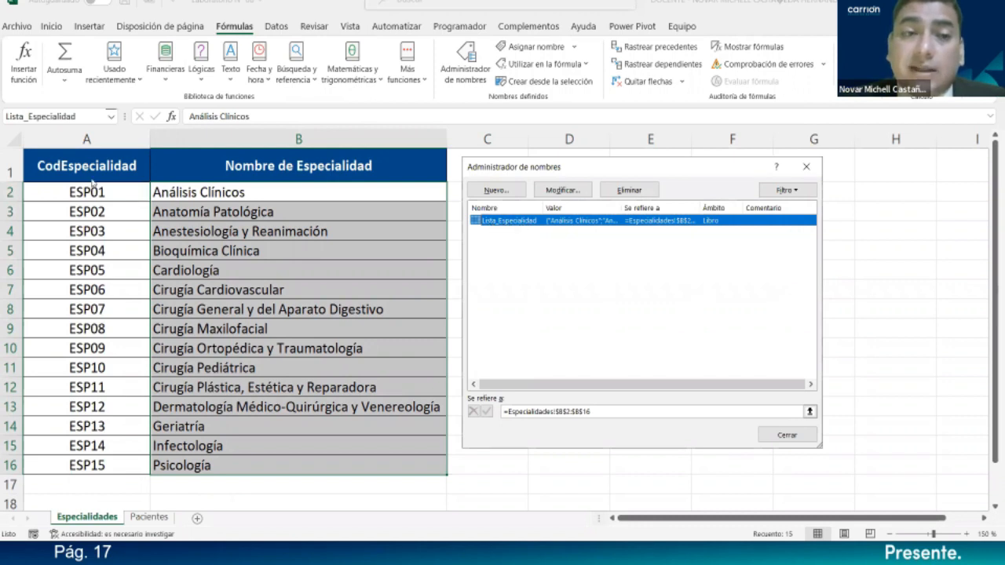
left_click(576, 194)
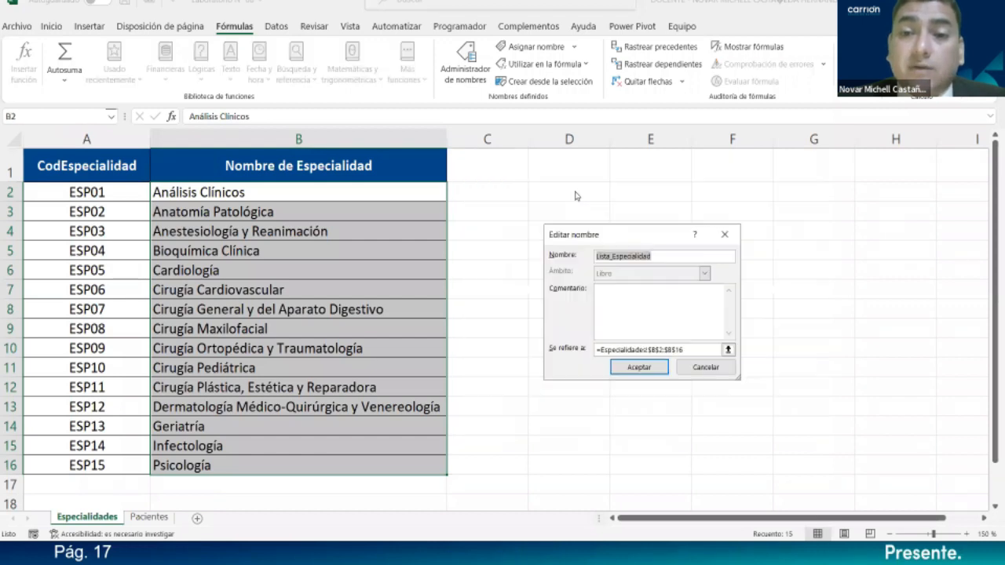
left_click_drag(608, 235, 624, 37)
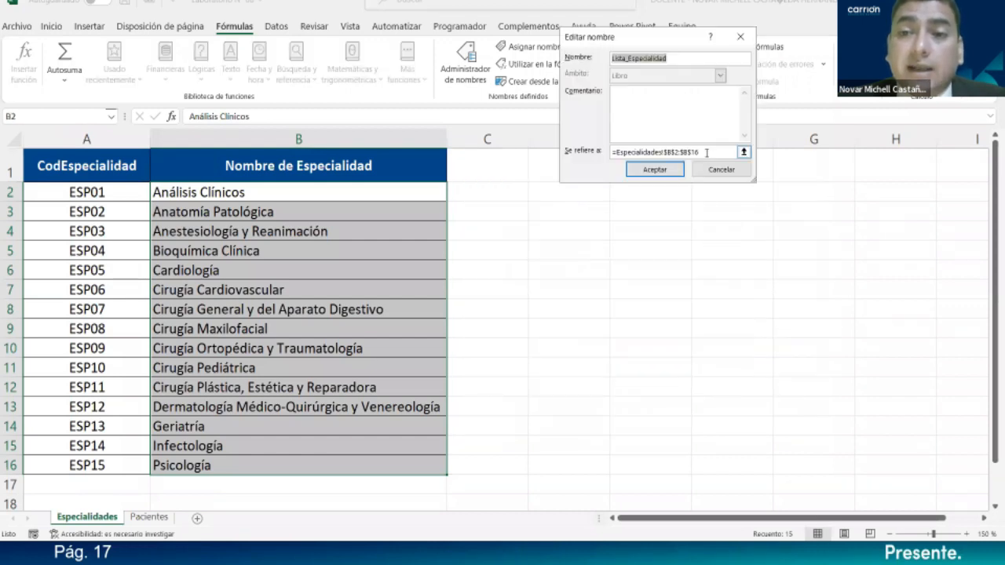
left_click(707, 152)
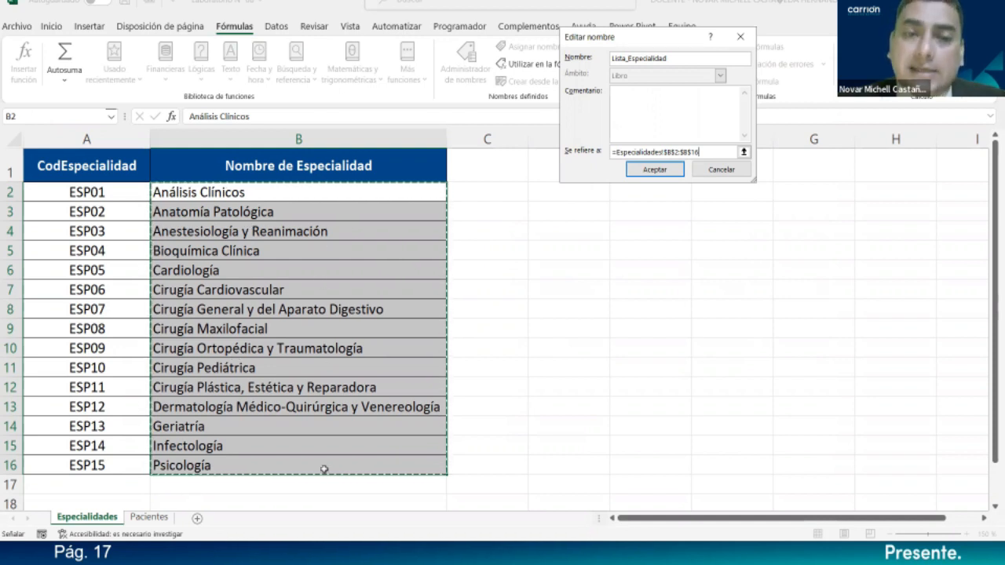
left_click(656, 170)
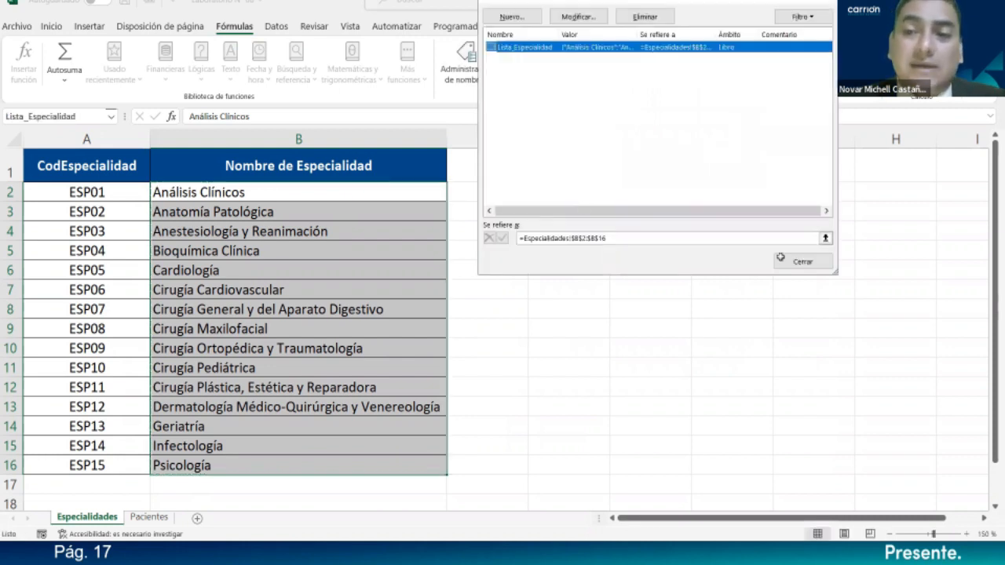
key("Escape")
left_click(149, 516)
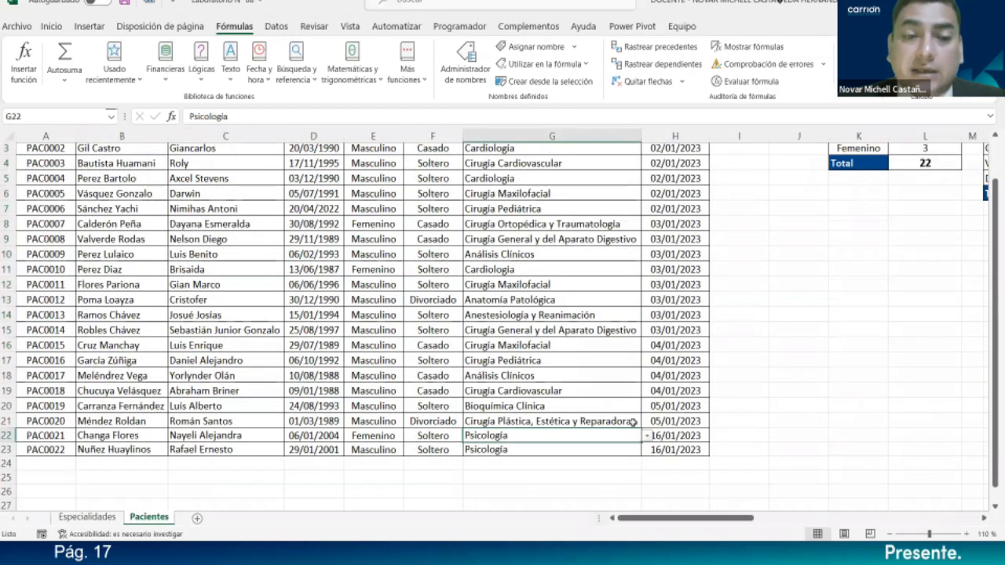
- Browse G21's specialty dropdown without changing it, then scroll to the Especialidad count table
left_click(632, 421)
left_click(627, 408)
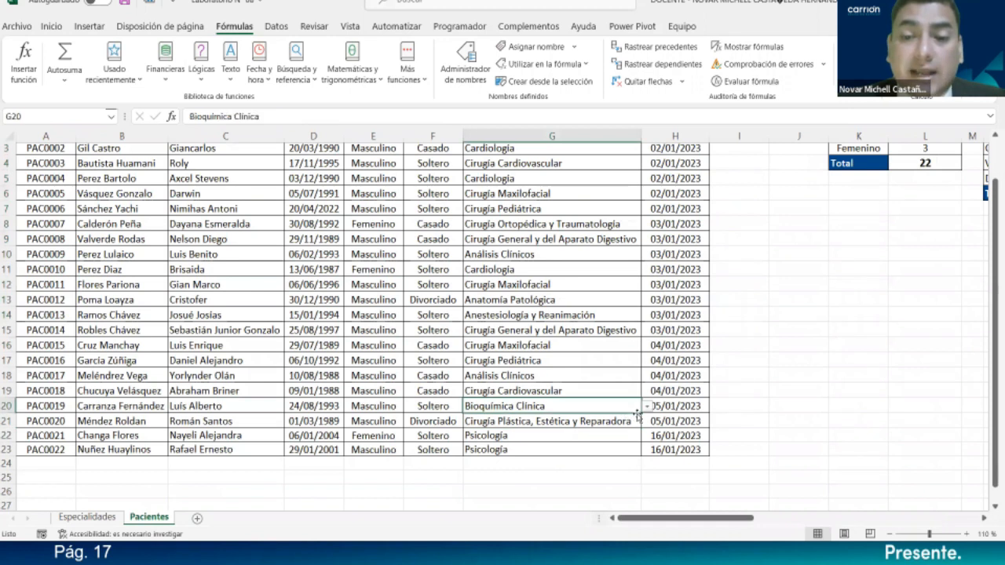
left_click(634, 421)
left_click(647, 421)
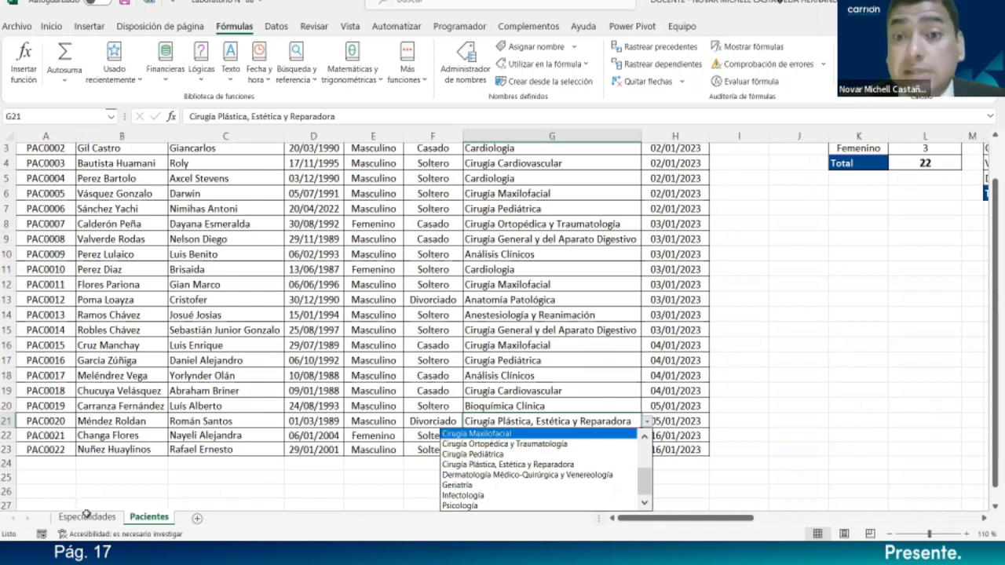
left_click(647, 452)
left_click(642, 497)
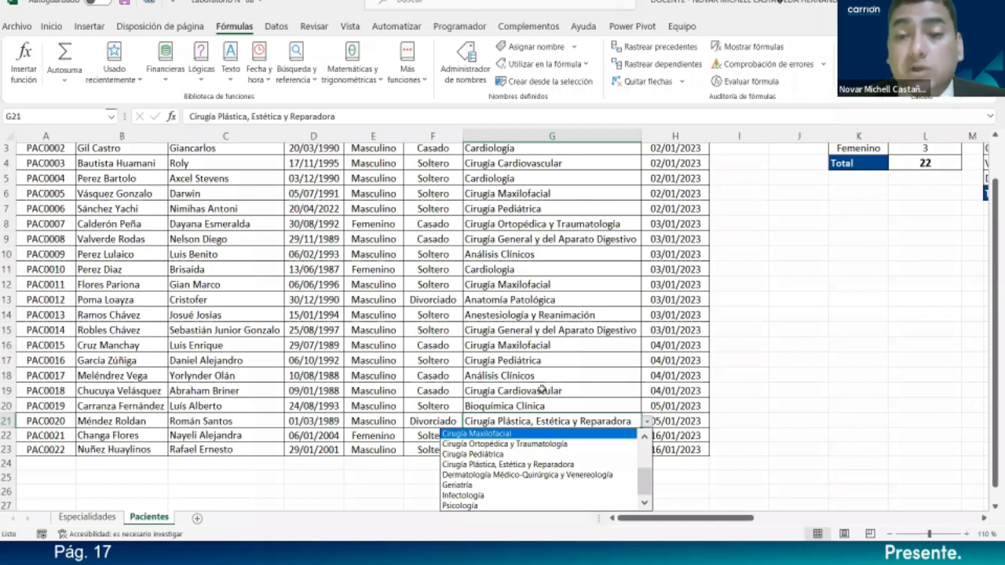
key("Escape")
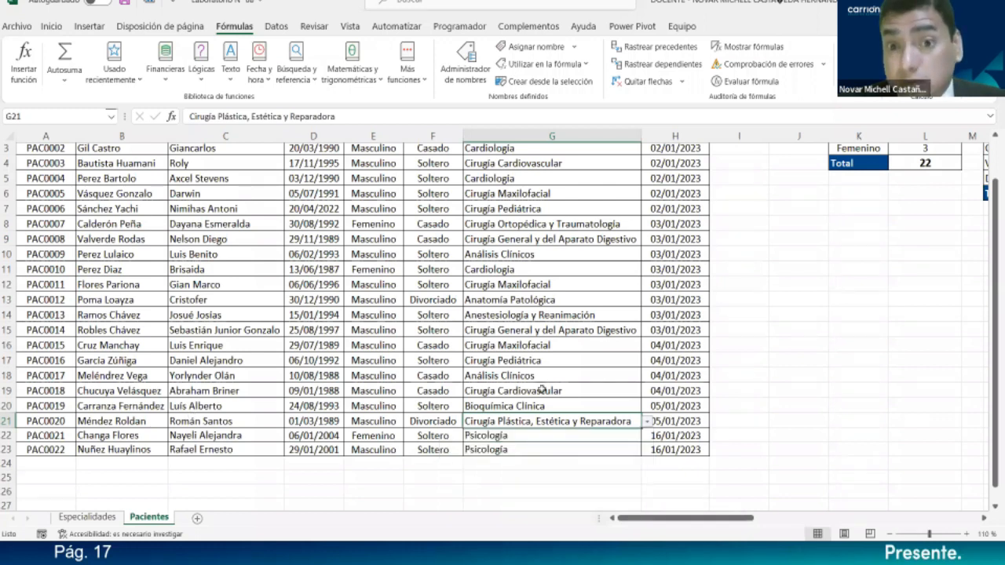
left_click_drag(669, 517, 805, 517)
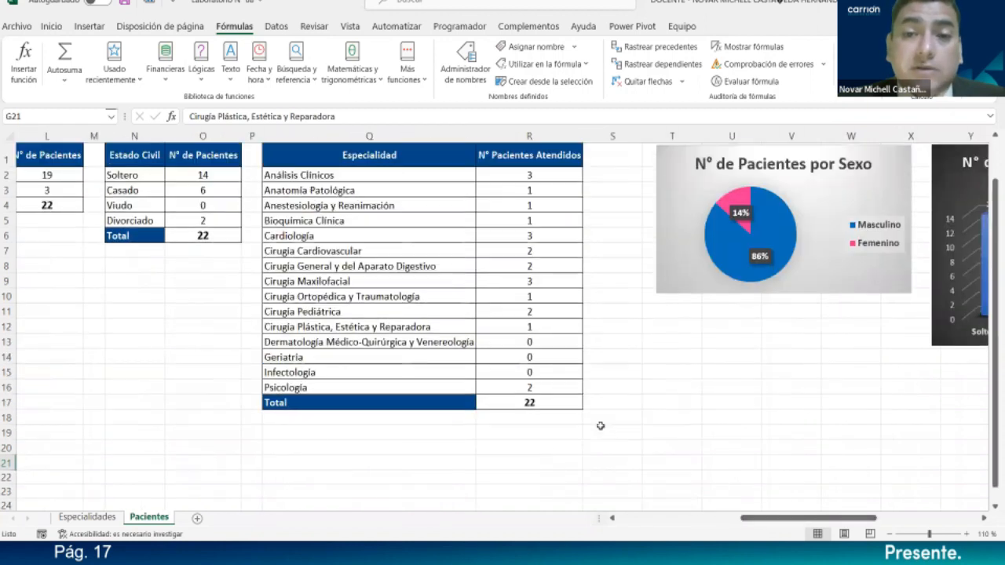
- Inspect R2's CONTAR.SI count and R17's =SUMA($R$2:$R$16) total of 22, then select Q1:R16
left_click(520, 175)
double_click(533, 174)
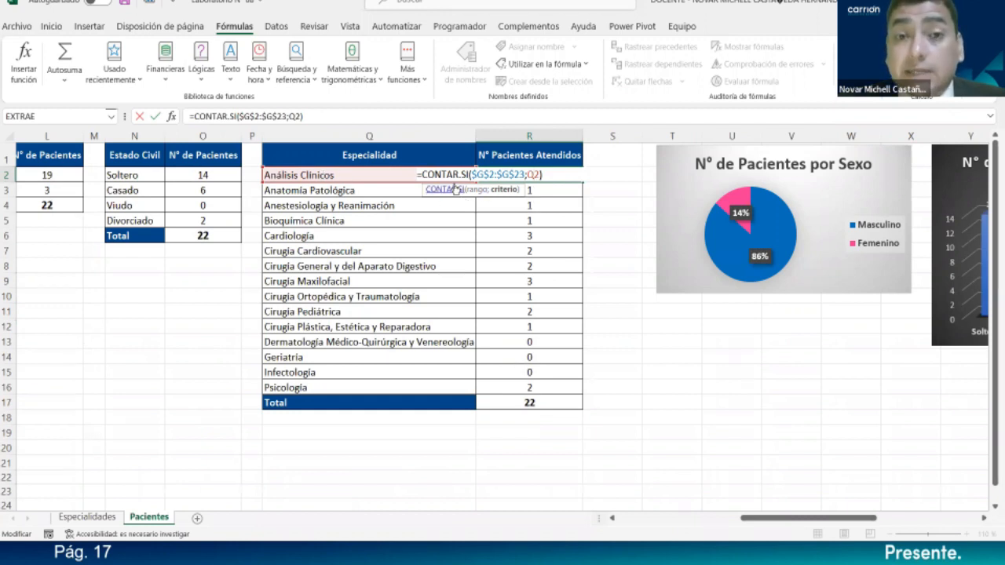
key("Return")
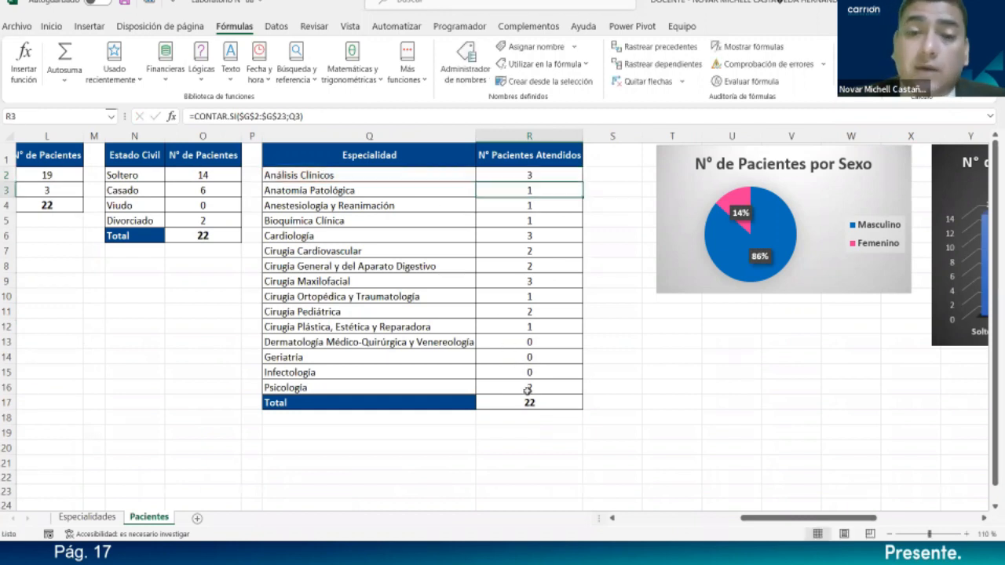
double_click(562, 401)
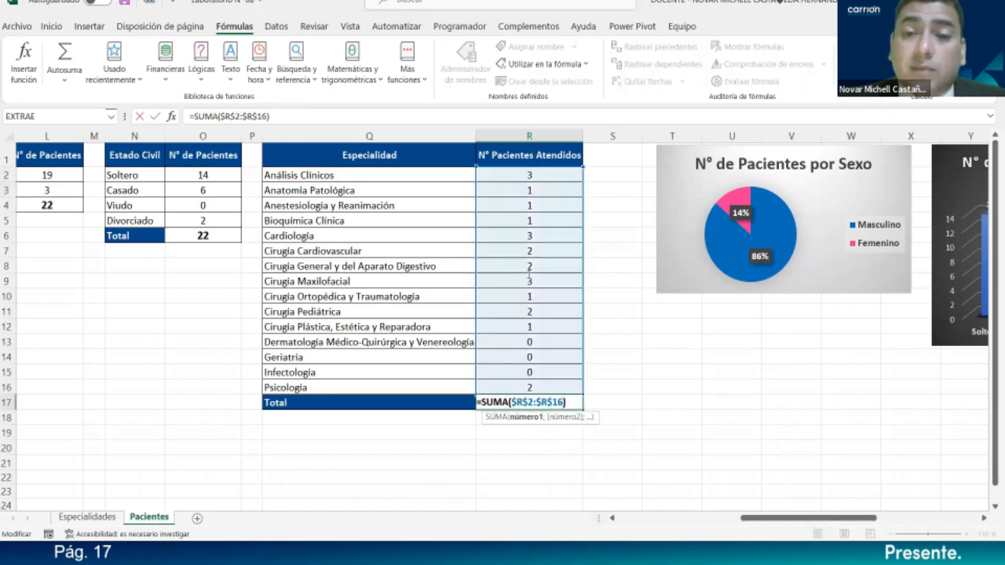
key("Return")
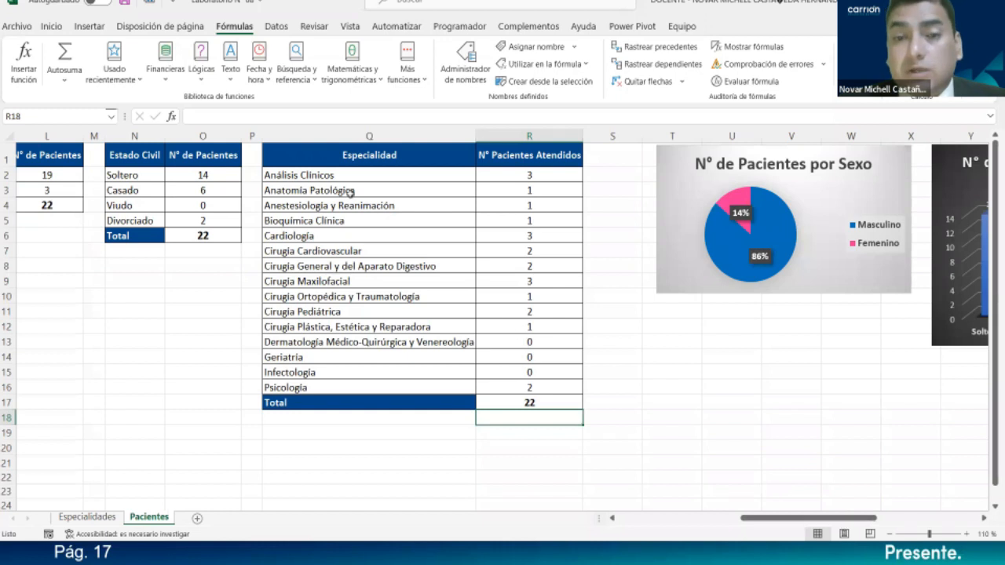
left_click_drag(372, 158, 523, 386)
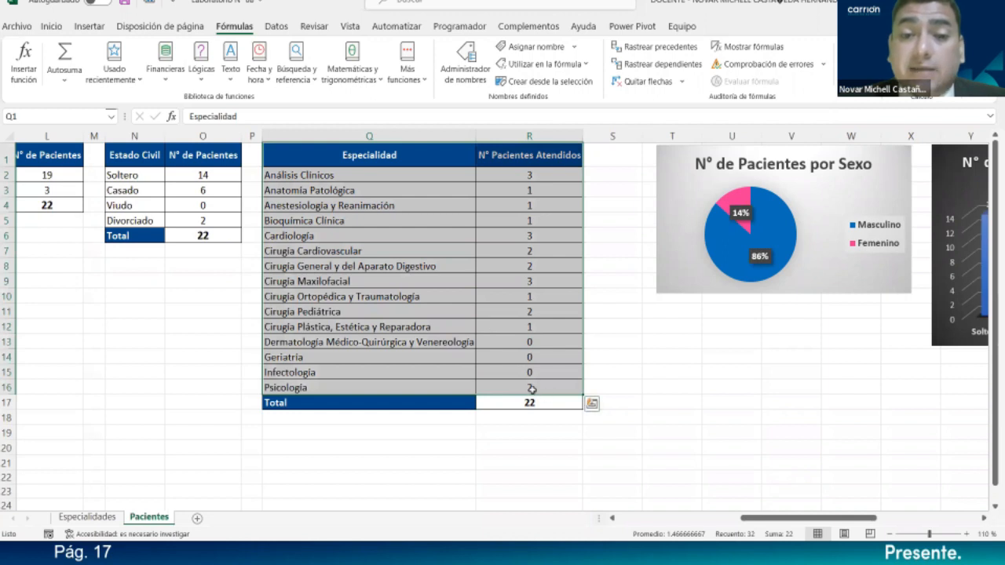
- Preview Líneas chart types in Todos los gráficos, cancelling without inserting a chart
left_click(89, 26)
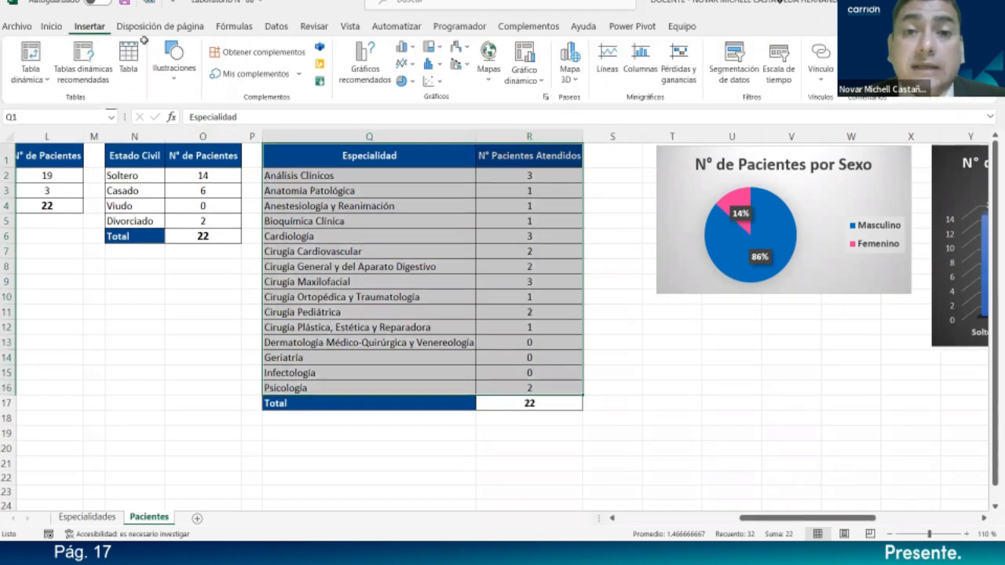
left_click(547, 97)
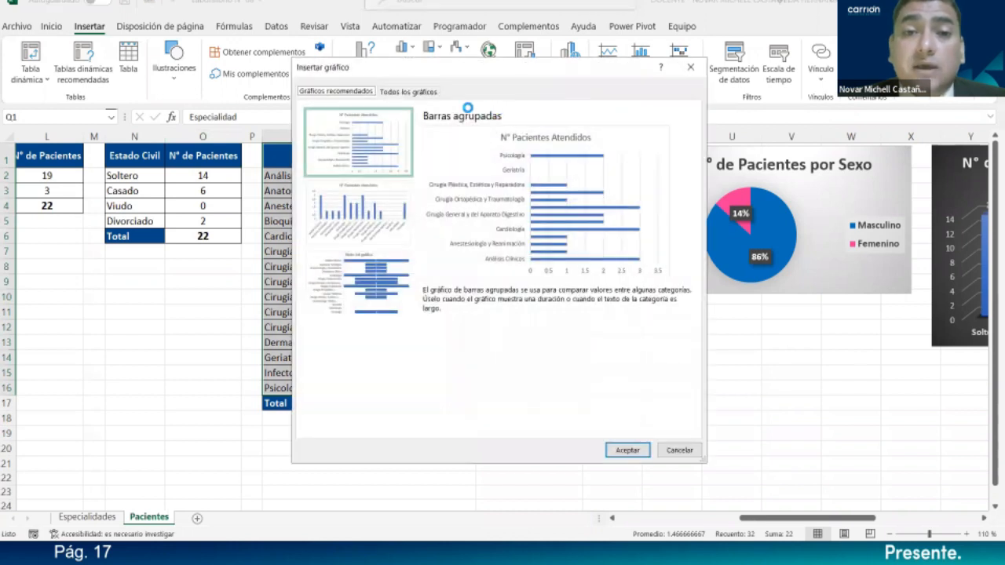
left_click(390, 95)
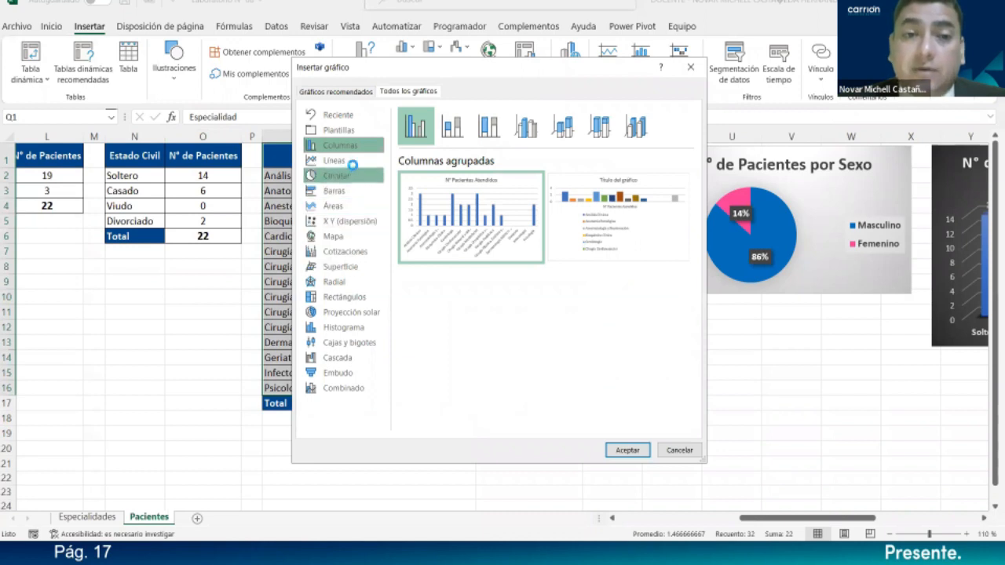
left_click(351, 162)
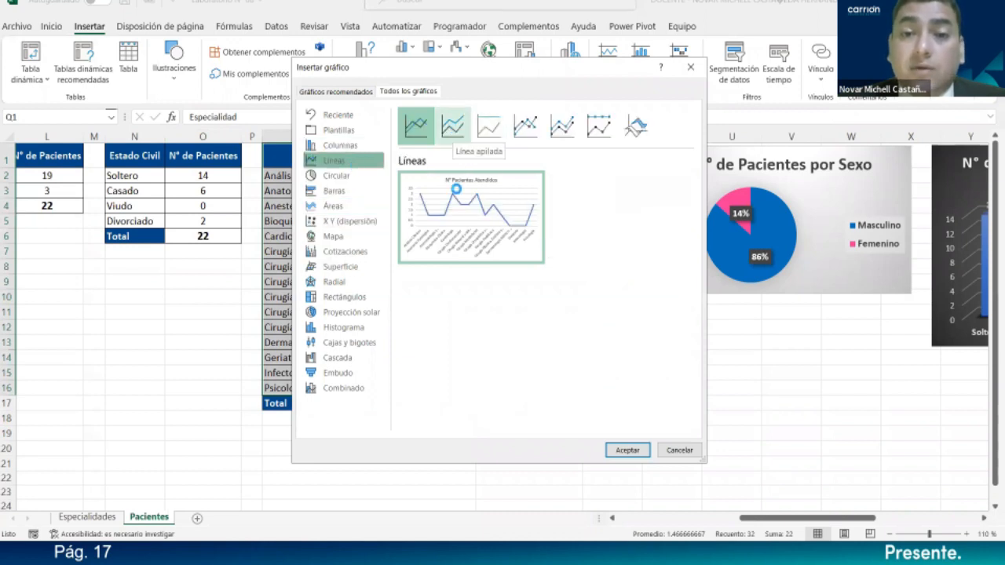
left_click(678, 449)
- Select the existing 'N° Pacientes Atendidos por Especialidad' line chart
scroll(897, 507, "left", 1)
scroll(896, 507, "right", 5)
left_click(745, 194)
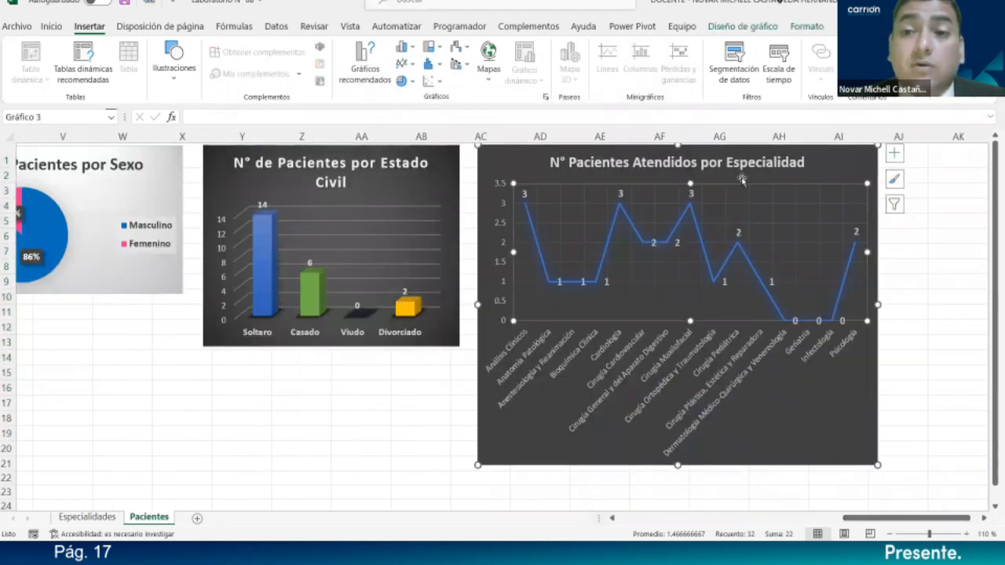
left_click(728, 27)
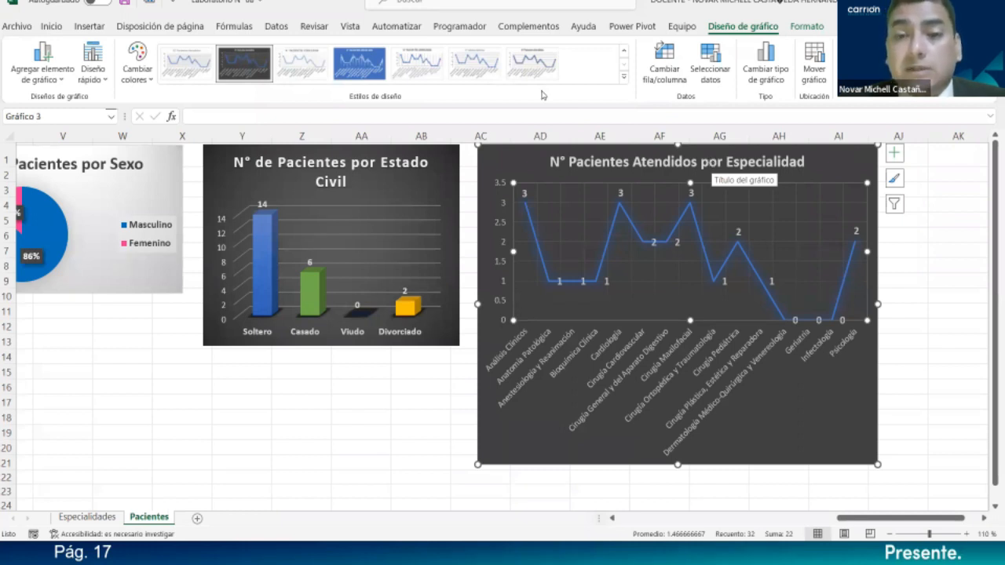
left_click(618, 215)
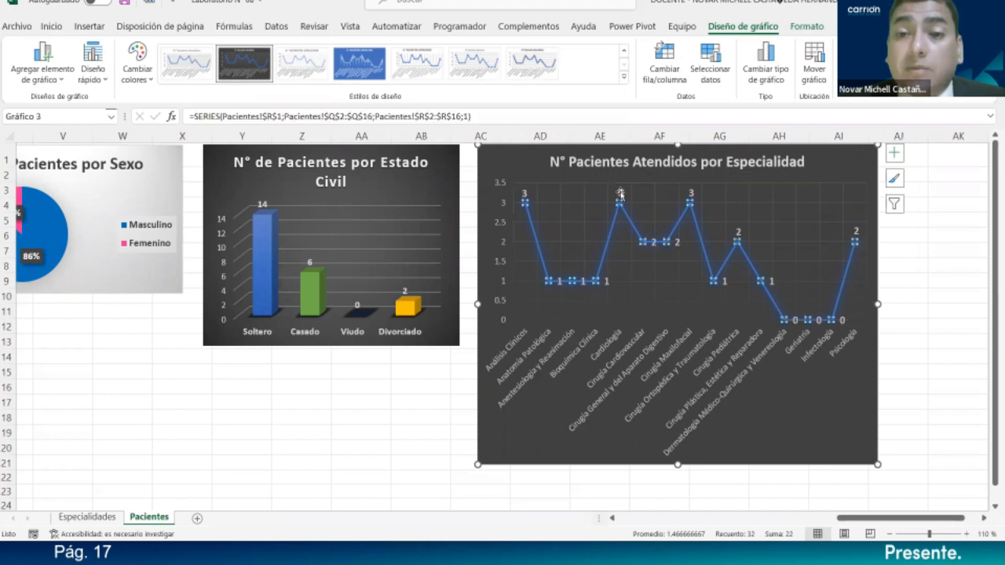
right_click(612, 226)
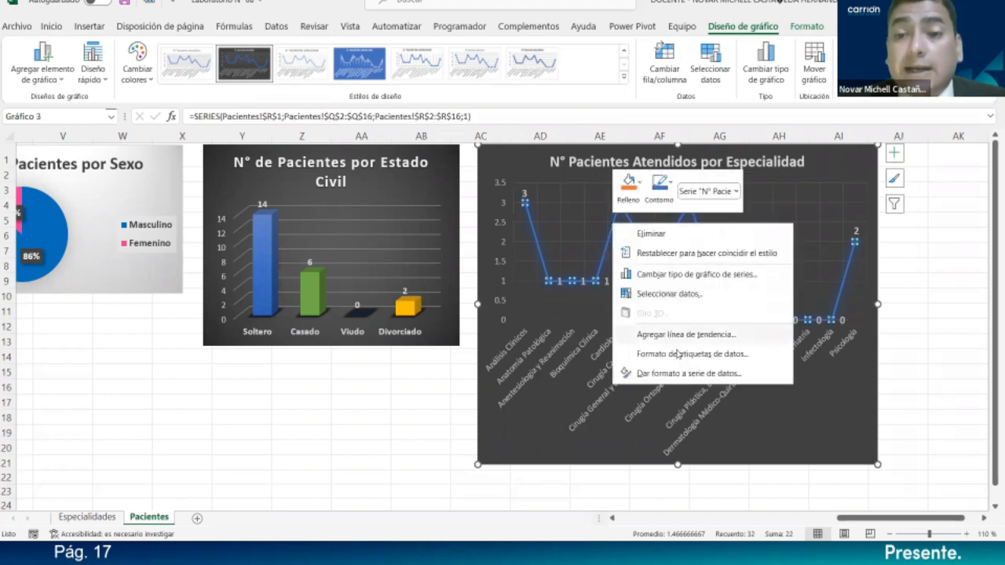
key("Escape")
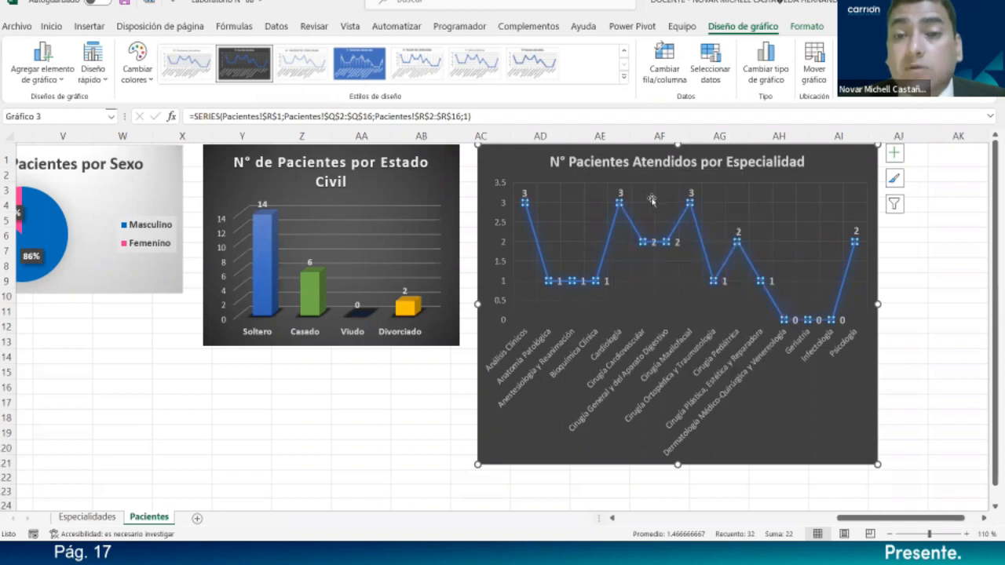